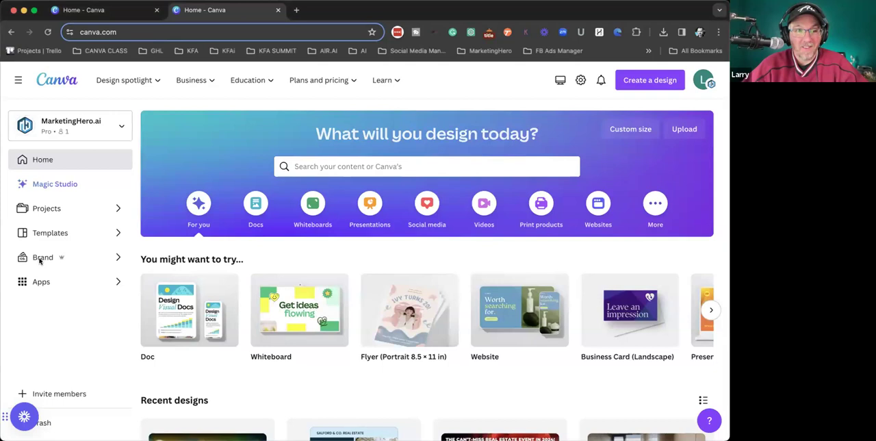
# - Open the first brand kit and review its logos, colors, fonts, brand voice, photos, graphics and icons sections
pyautogui.click(47, 259)
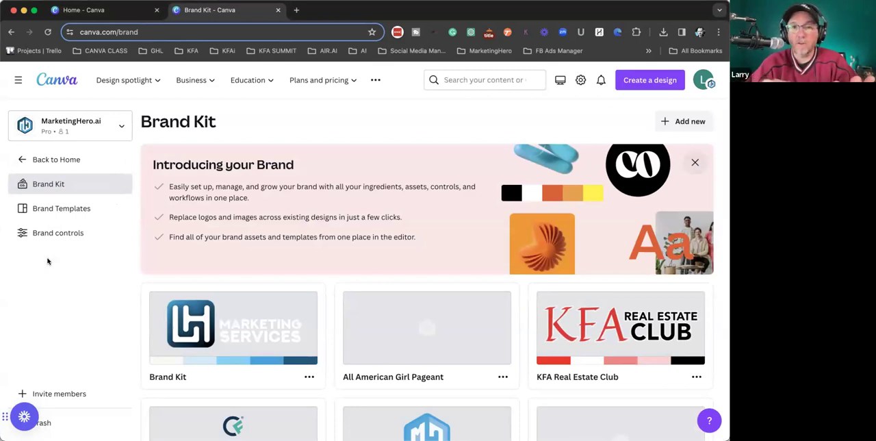
pyautogui.click(218, 341)
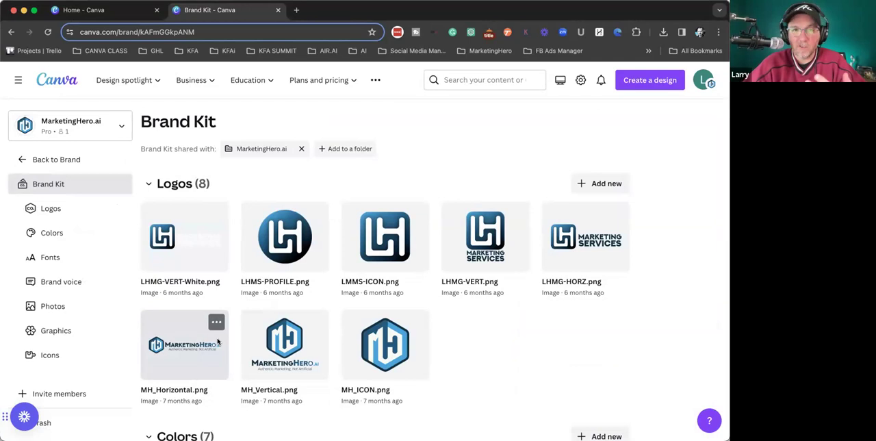
pyautogui.scroll(-4, 218, 341)
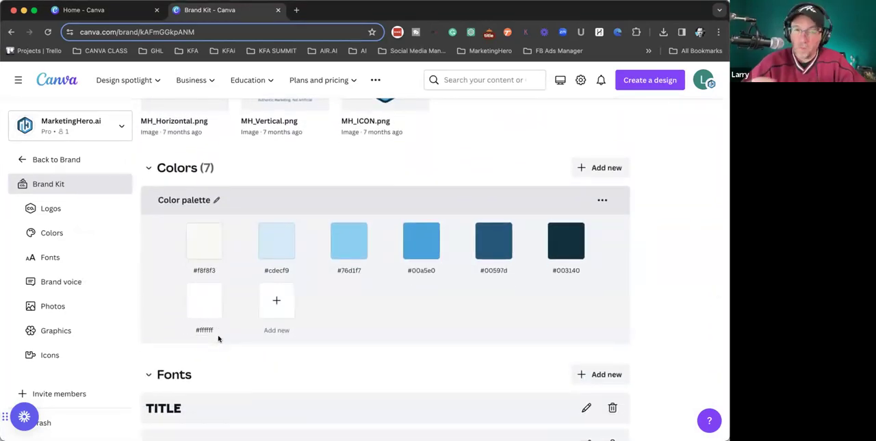
pyautogui.scroll(-10, 219, 338)
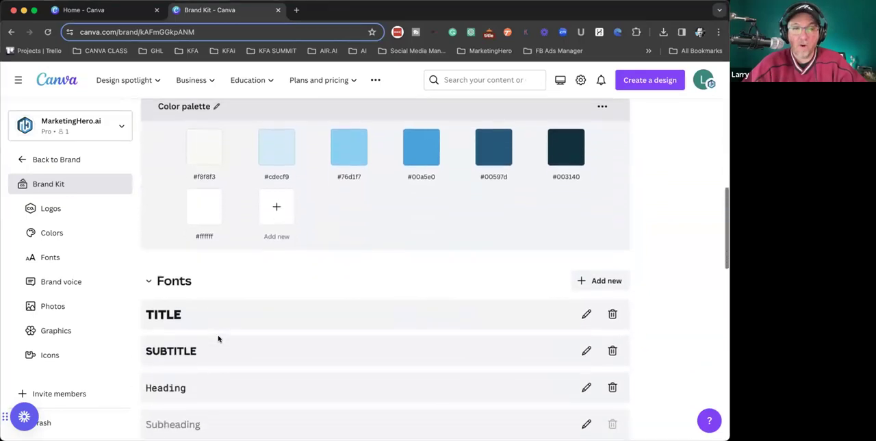
pyautogui.scroll(-1, 219, 339)
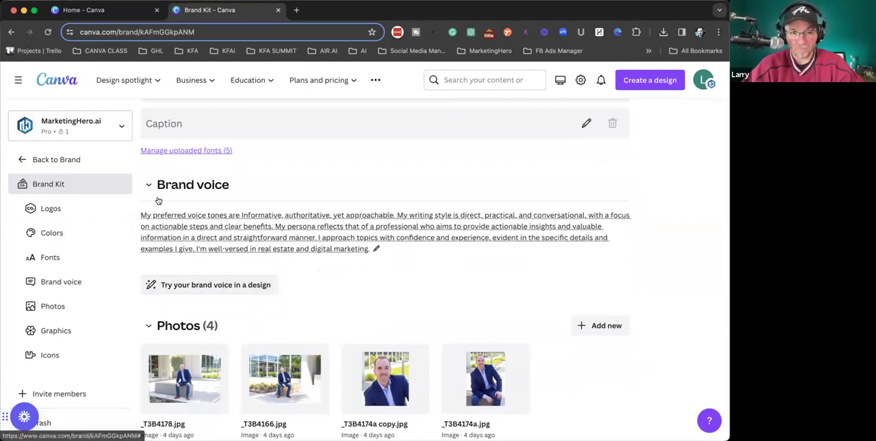
pyautogui.scroll(-5, 157, 202)
pyautogui.scroll(-1, 165, 219)
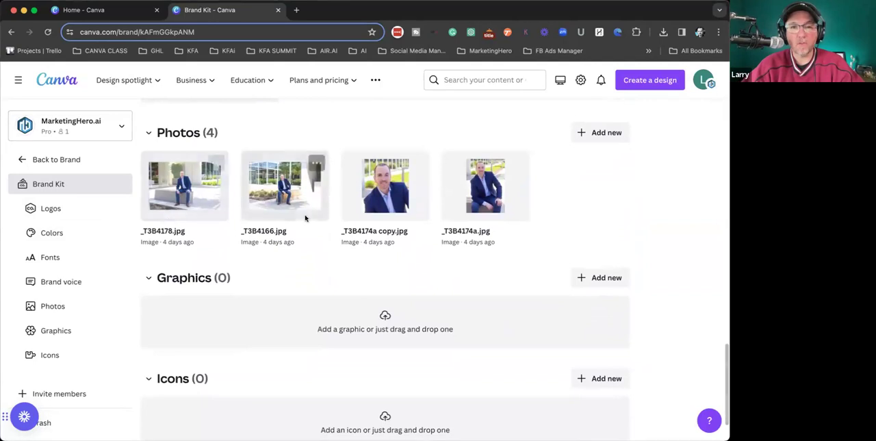
pyautogui.scroll(-2, 325, 243)
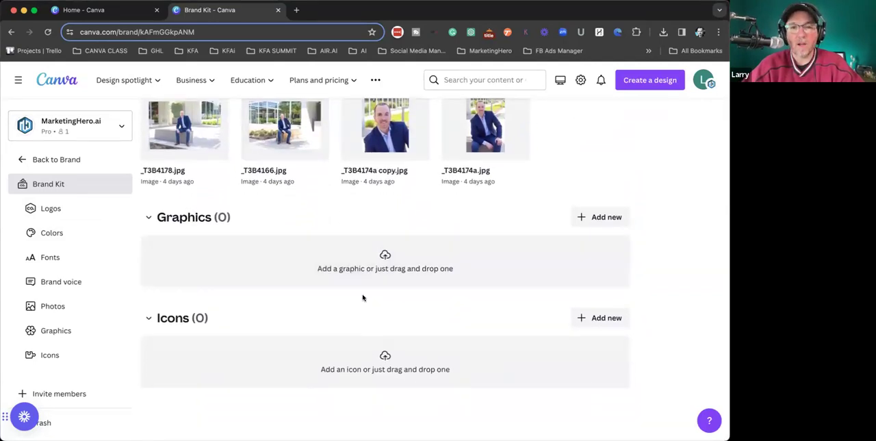
pyautogui.scroll(10, 358, 293)
pyautogui.scroll(10, 358, 293)
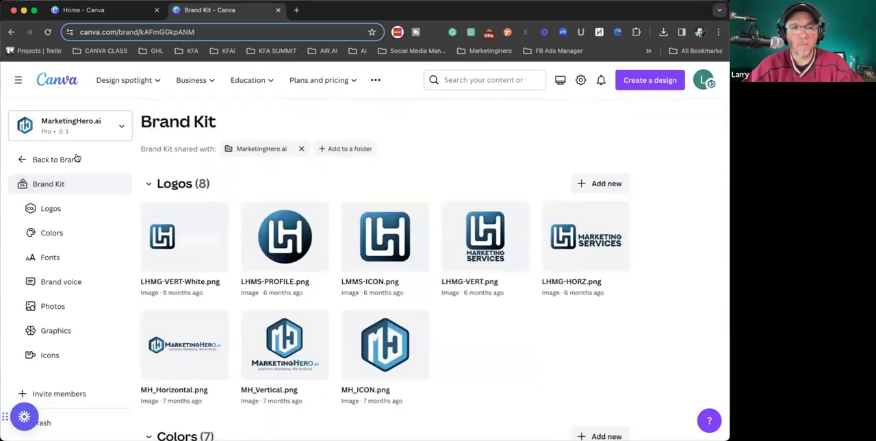
# - Return to the brand kit overview and create a new brand kit named My Test Brand Kit
pyautogui.click(23, 160)
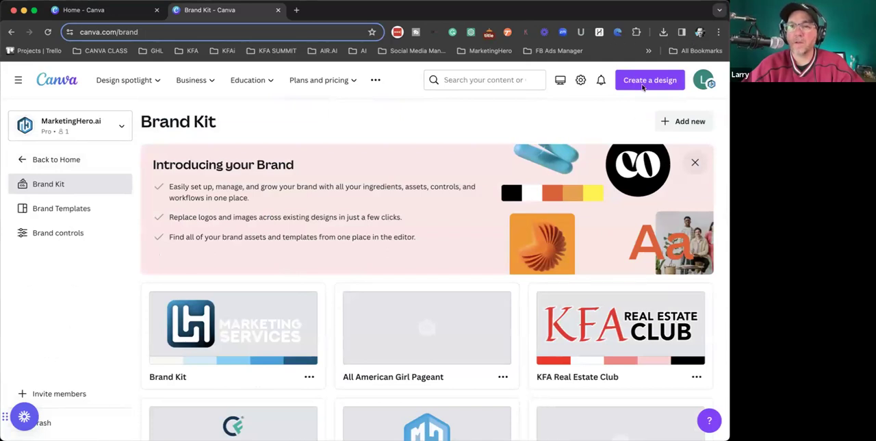
pyautogui.click(680, 121)
pyautogui.click(315, 233)
pyautogui.write('My Test Brand Kit')
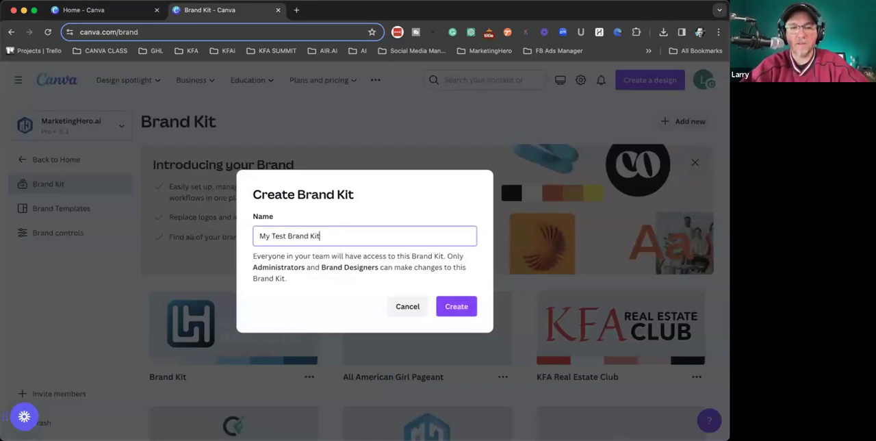
pyautogui.click(456, 306)
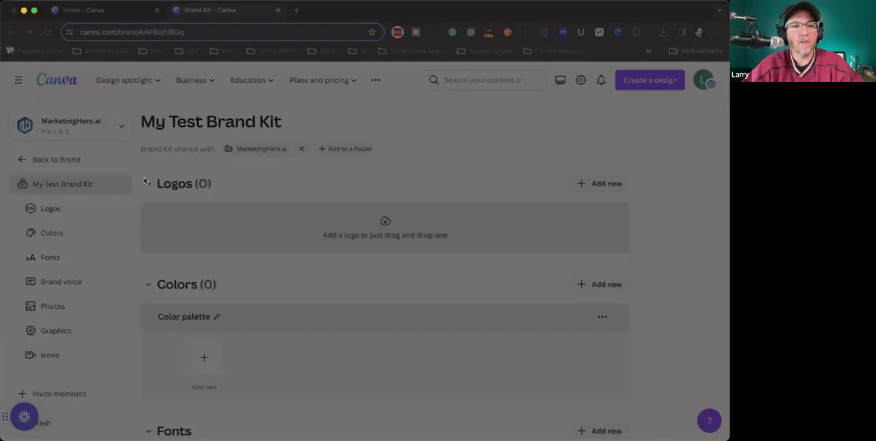
# - Upload the two MH_LOGO_VERT logo images to the new kit and start a new color in its color palette
pyautogui.click(673, 378)
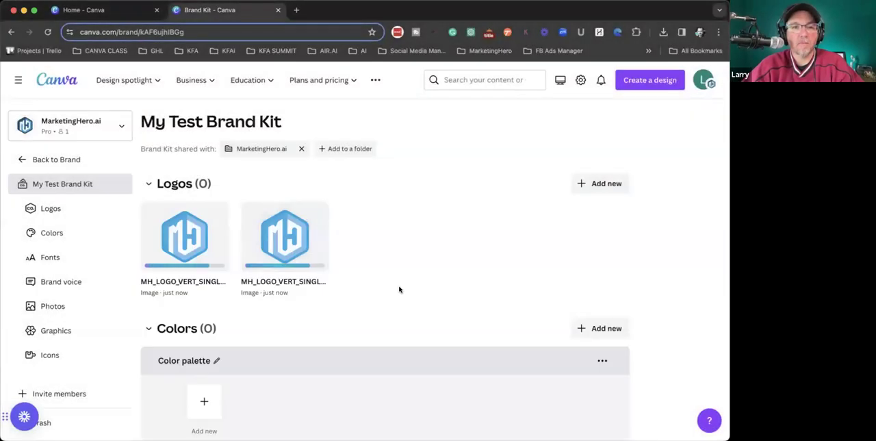
pyautogui.scroll(-1, 398, 284)
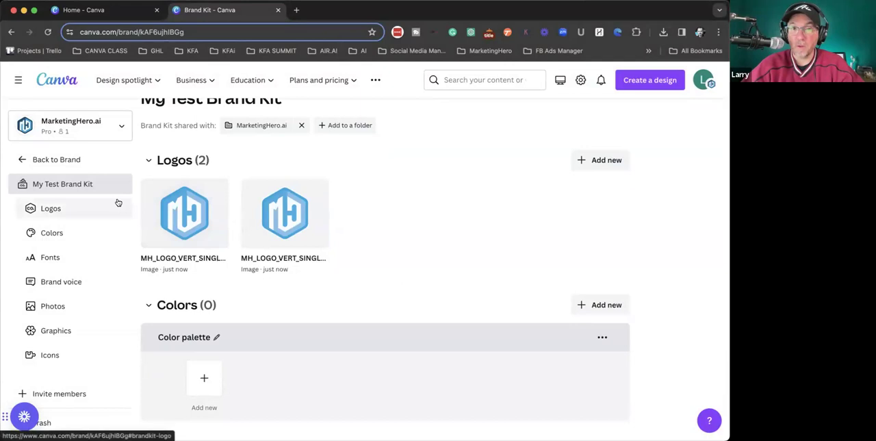
pyautogui.scroll(-2, 422, 252)
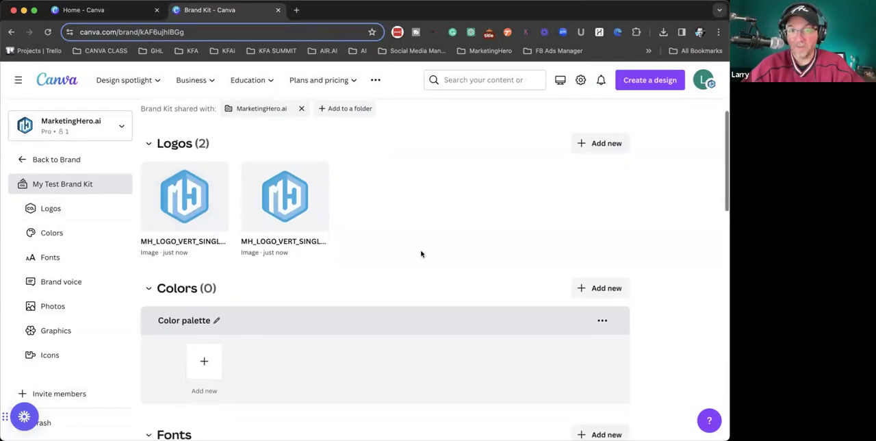
pyautogui.scroll(-2, 421, 253)
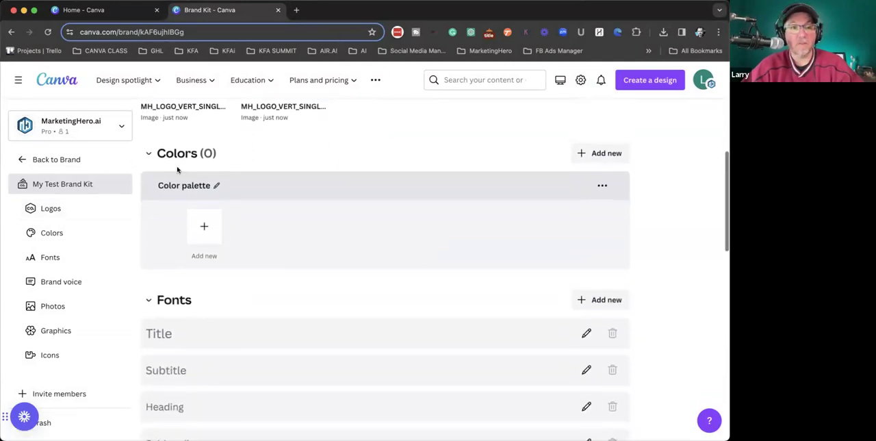
pyautogui.click(205, 227)
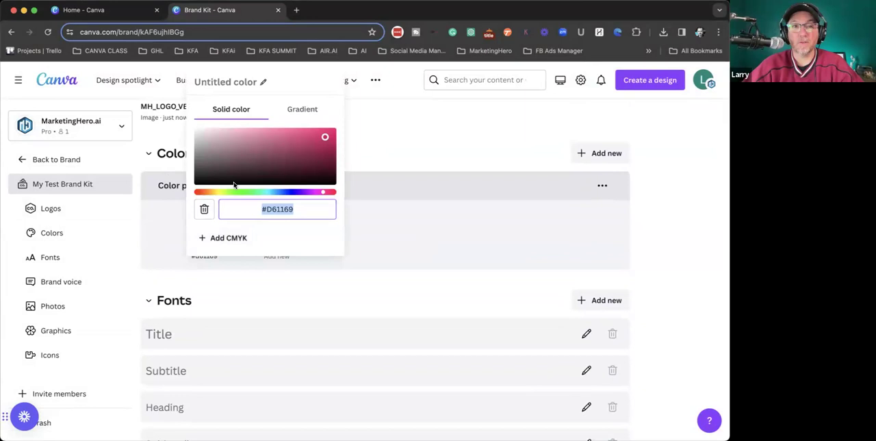
# - In a new browser tab, run a Google image search for "brand color combinations"
pyautogui.click(296, 10)
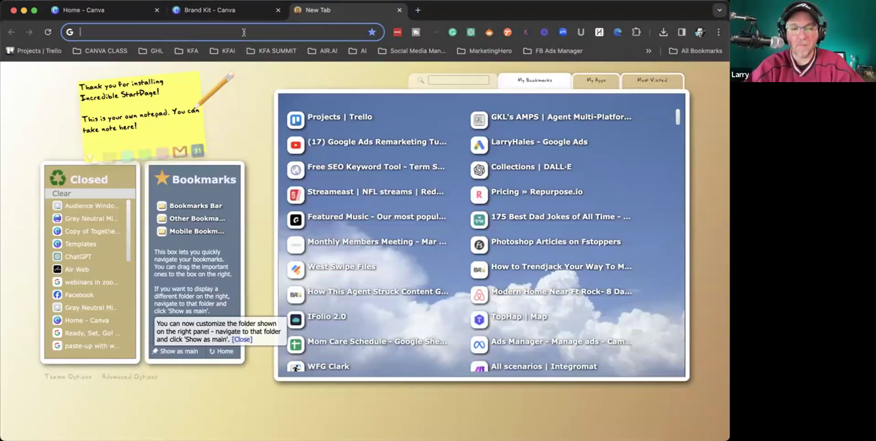
pyautogui.write('brand color ')
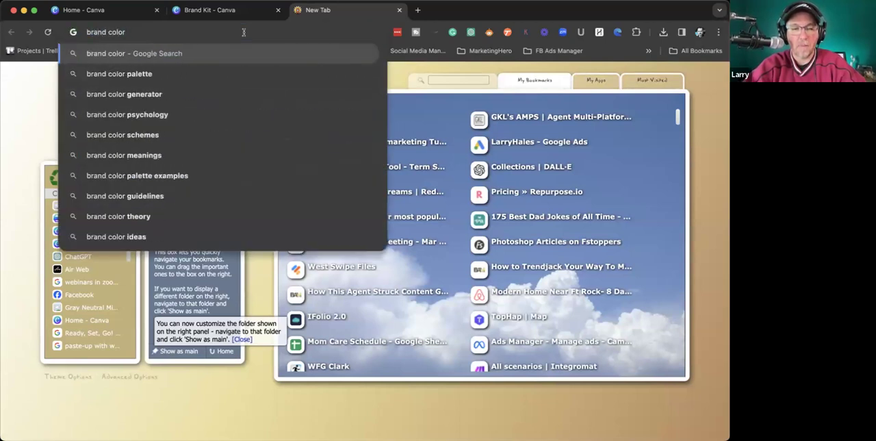
pyautogui.write('com')
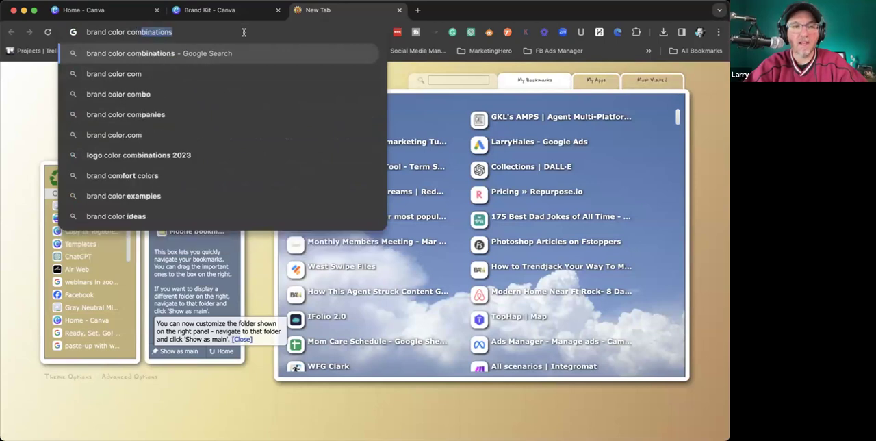
pyautogui.press('Return')
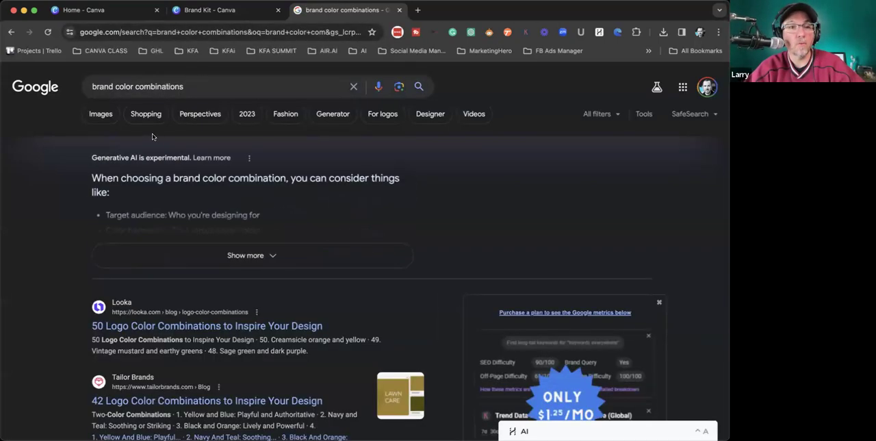
pyautogui.click(100, 115)
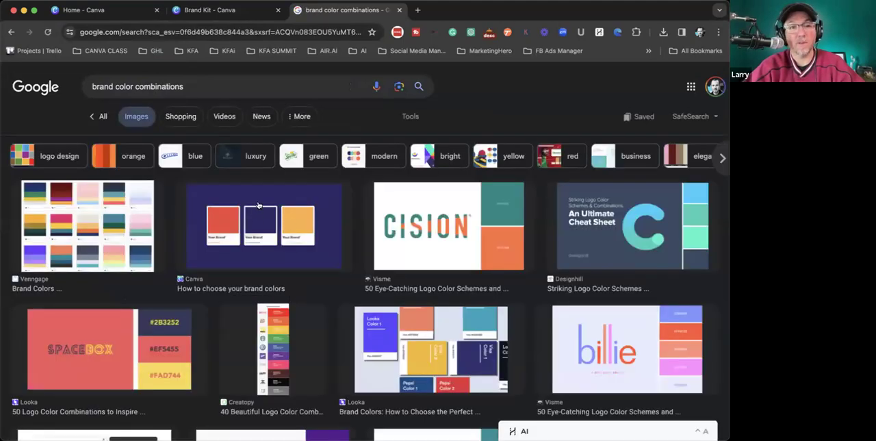
# - Examine several image results for color palettes, including the Visme dolphin logo scheme with its hex codes
pyautogui.click(259, 208)
pyautogui.scroll(5, 499, 247)
pyautogui.scroll(-5, 499, 246)
pyautogui.scroll(-2, 481, 226)
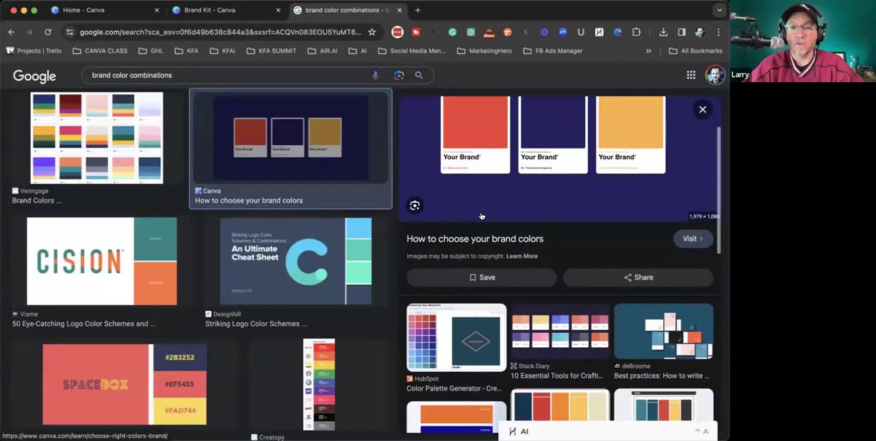
pyautogui.click(542, 322)
pyautogui.scroll(-5, 293, 284)
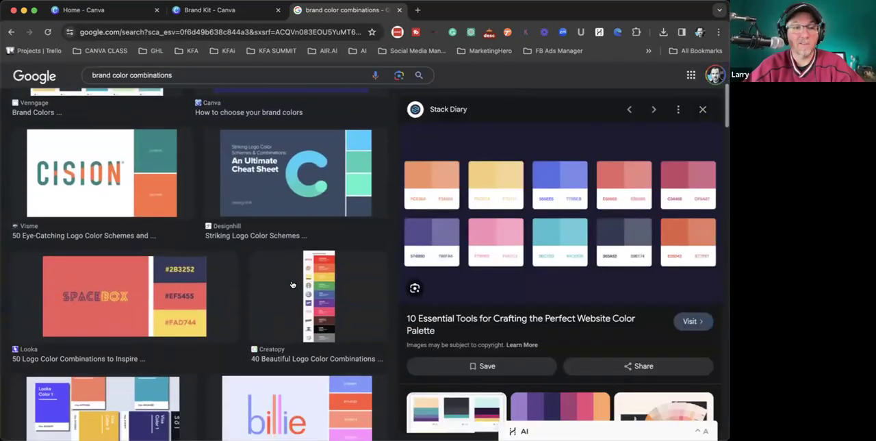
pyautogui.scroll(-8, 292, 284)
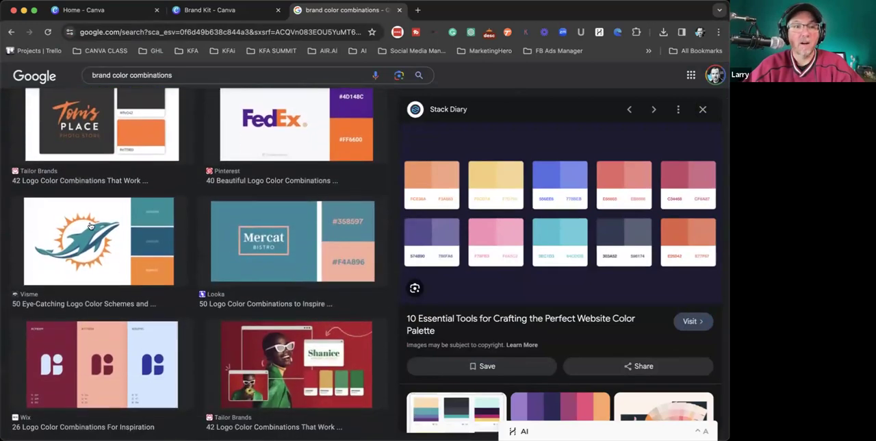
pyautogui.click(81, 229)
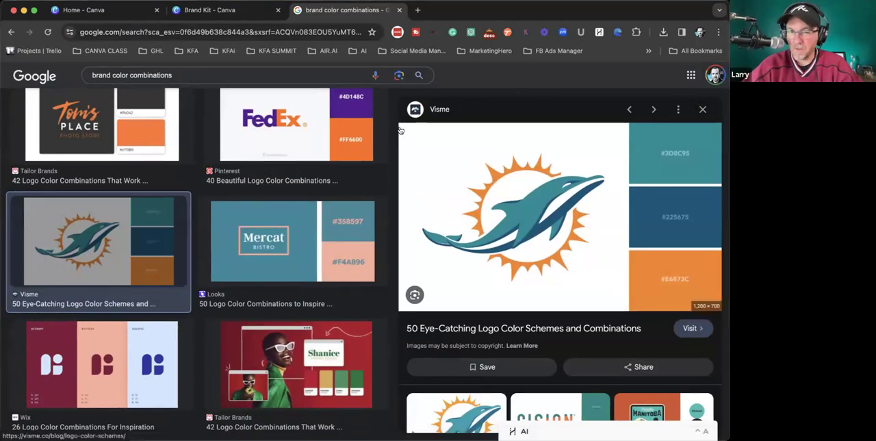
pyautogui.scroll(5, 657, 182)
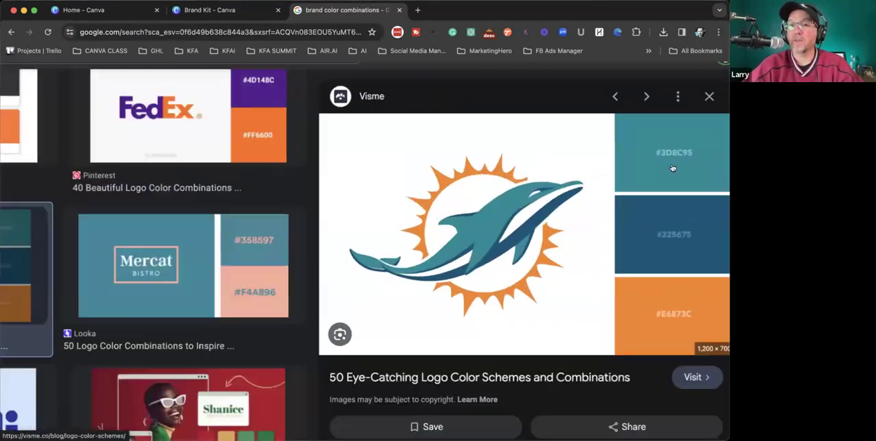
pyautogui.scroll(-5, 618, 155)
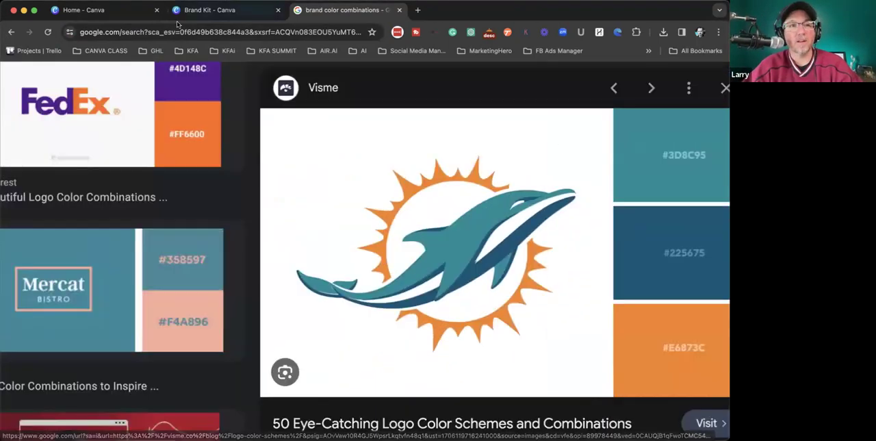
# - Back in the Canva brand kit, add a CMYK value to the new palette color and set the color to pink #F12580
pyautogui.click(219, 9)
pyautogui.click(308, 134)
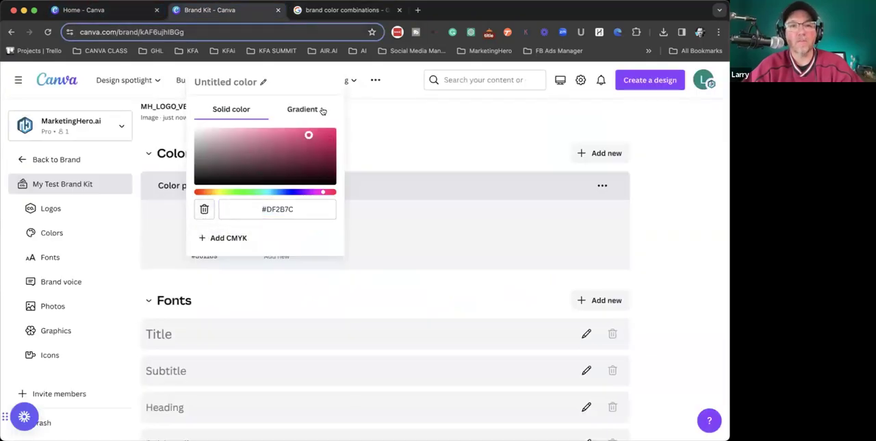
pyautogui.click(213, 237)
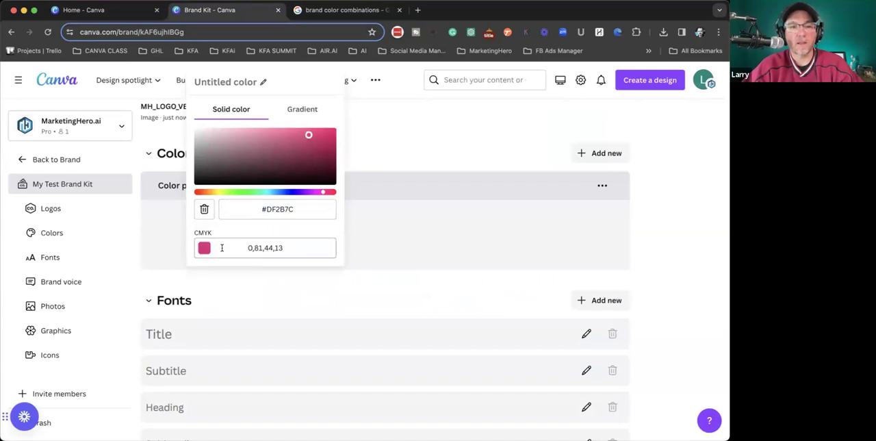
pyautogui.moveTo(308, 134); pyautogui.dragTo(314, 131)
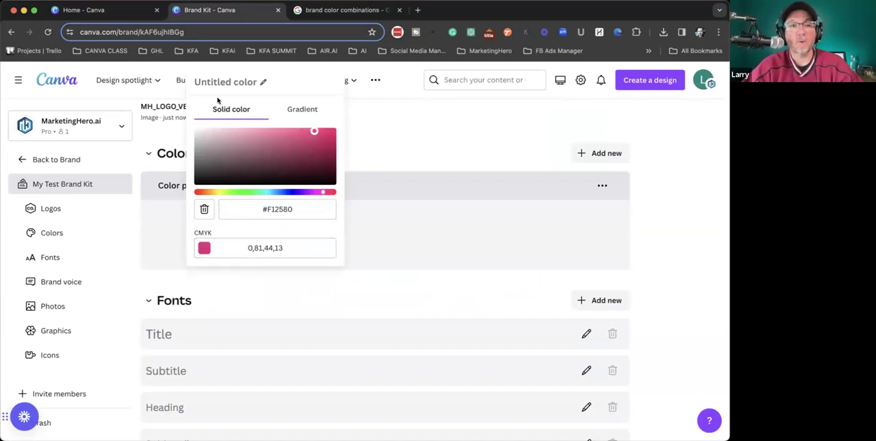
pyautogui.click(397, 147)
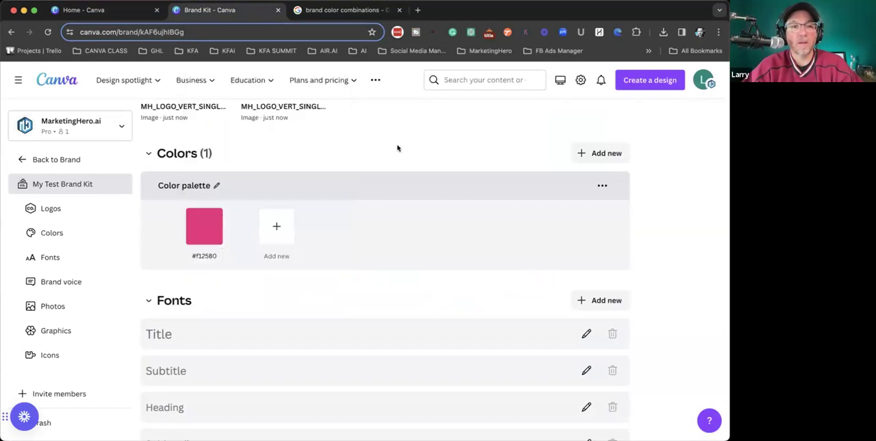
# - Add a blue #318DAF and a purple #8C29B4 to the brand kit's color palette
pyautogui.click(286, 232)
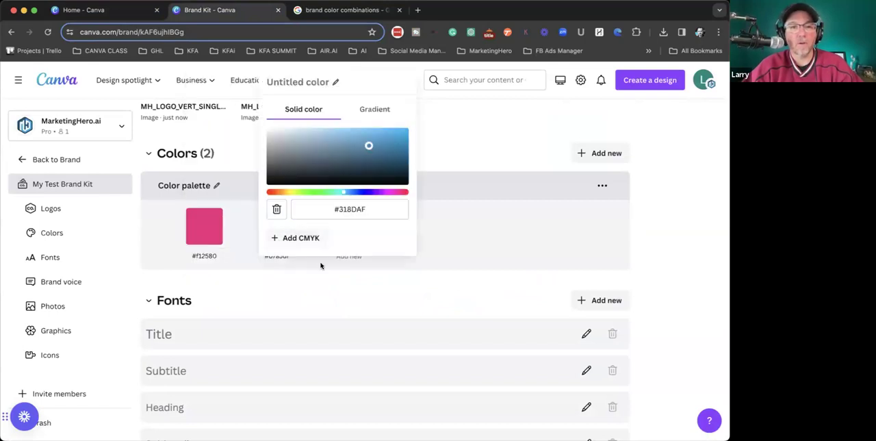
pyautogui.click(447, 108)
pyautogui.click(341, 238)
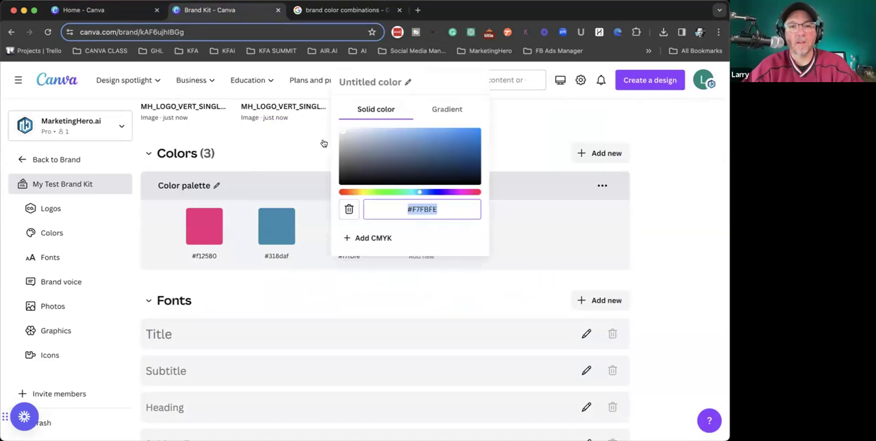
pyautogui.moveTo(419, 192); pyautogui.dragTo(449, 192)
pyautogui.click(448, 145)
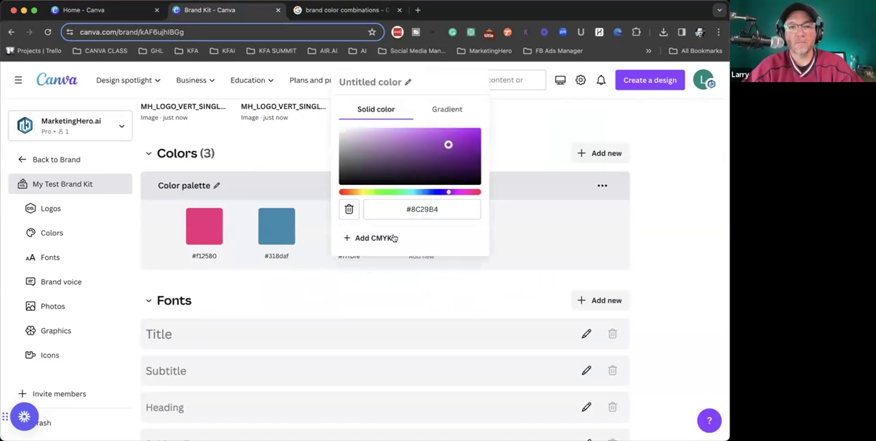
pyautogui.click(387, 303)
# - Add a muted yellow #C6C264 as the fourth color in the brand kit's color palette
pyautogui.click(410, 226)
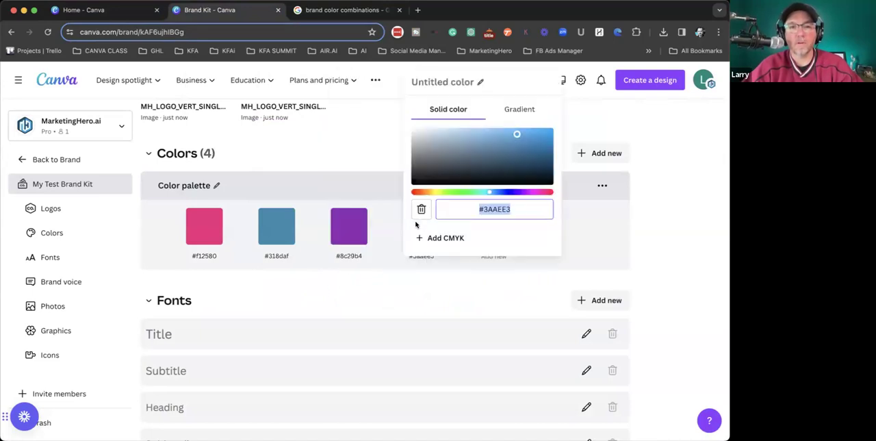
pyautogui.click(435, 192)
pyautogui.click(480, 140)
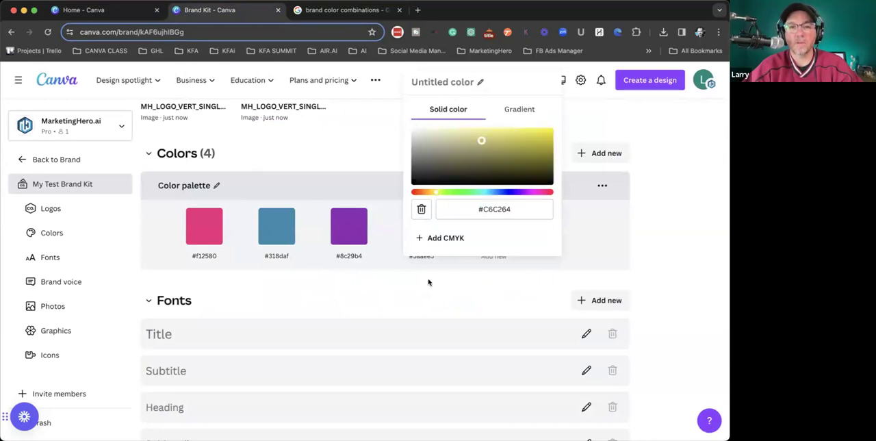
pyautogui.click(428, 282)
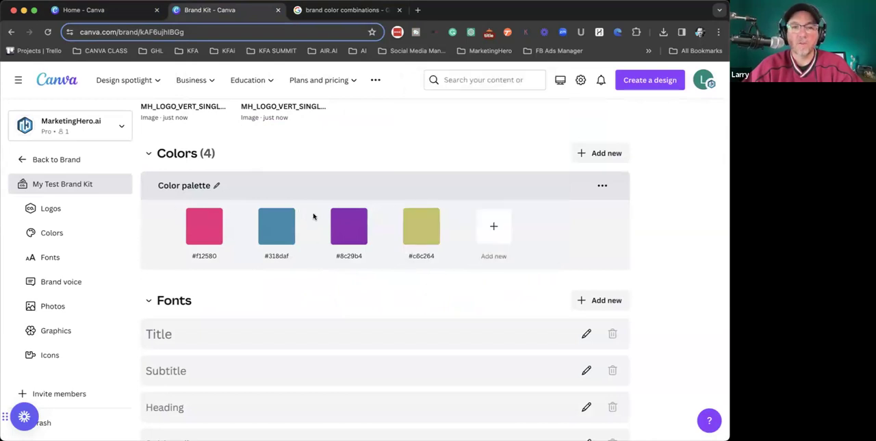
# - Set the brand kit's Title text style to the Montserrat ExtraBold font
pyautogui.scroll(5, 331, 250)
pyautogui.scroll(-5, 331, 249)
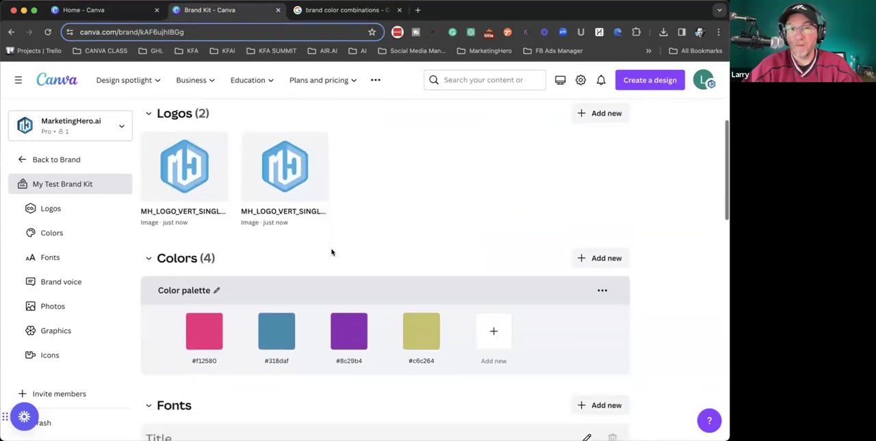
pyautogui.scroll(-1, 331, 251)
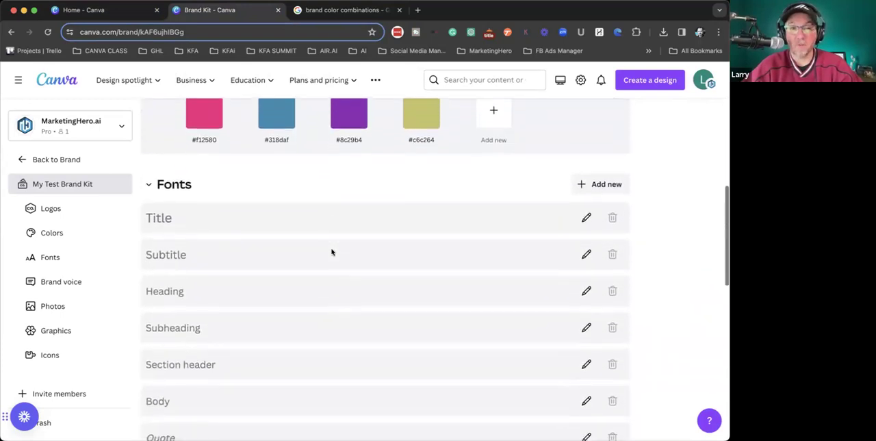
pyautogui.click(228, 225)
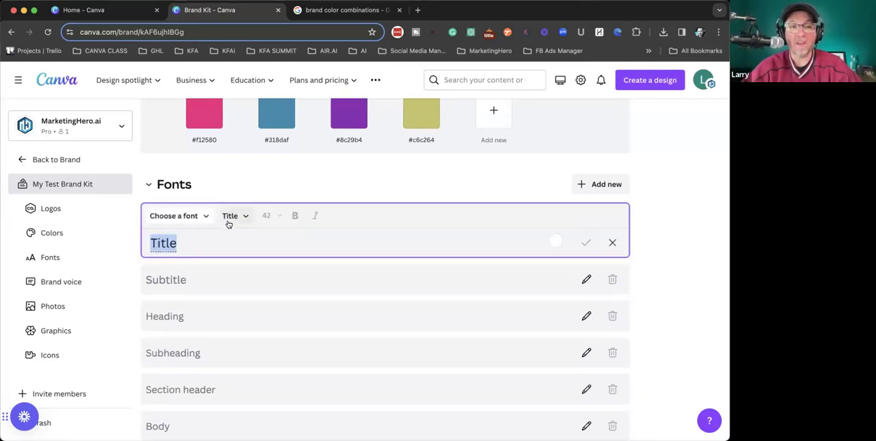
pyautogui.click(193, 218)
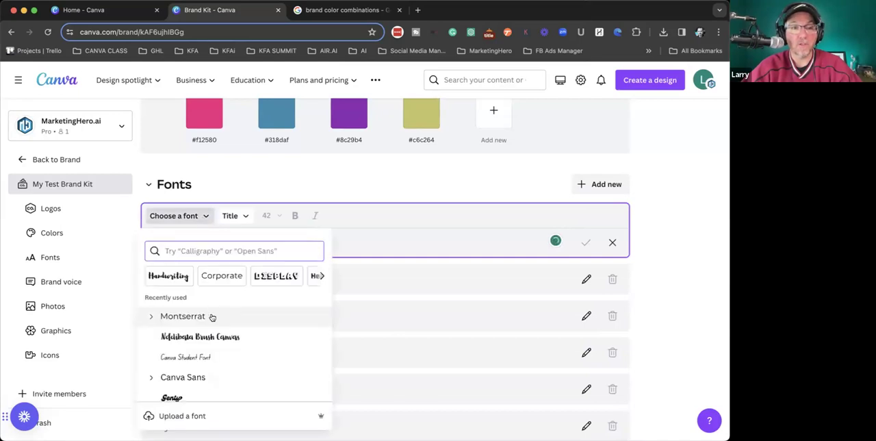
pyautogui.click(151, 317)
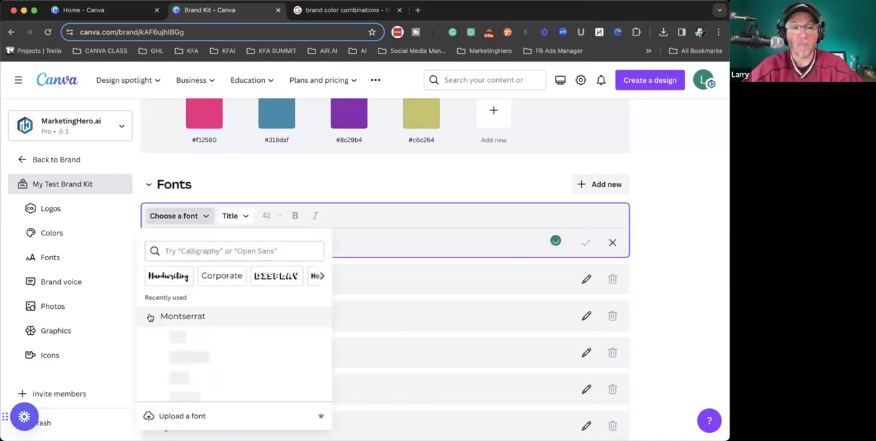
pyautogui.scroll(-3, 203, 330)
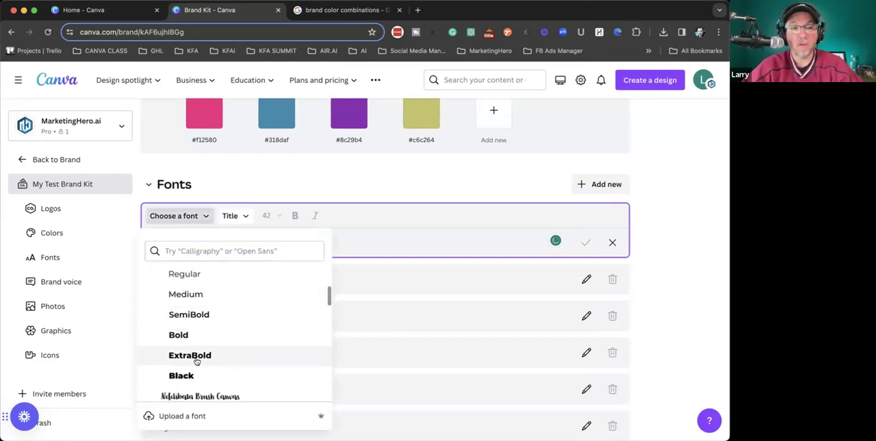
pyautogui.click(197, 358)
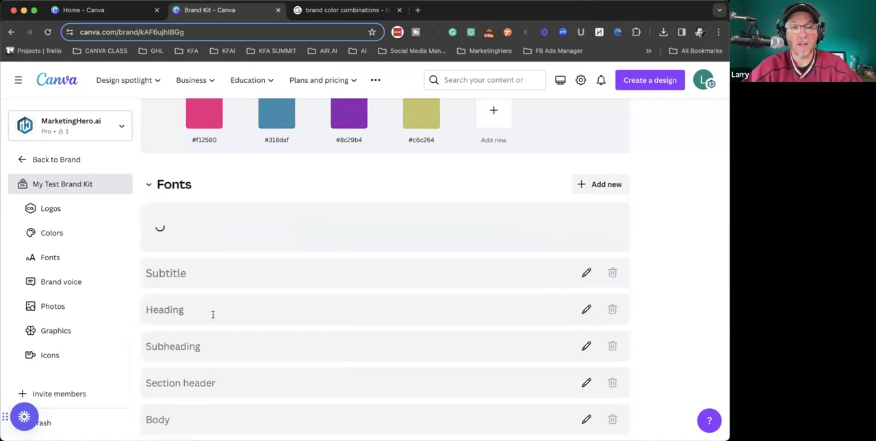
# - Assign a Montserrat font to the brand kit's Subtitle text style
pyautogui.click(183, 283)
pyautogui.click(177, 251)
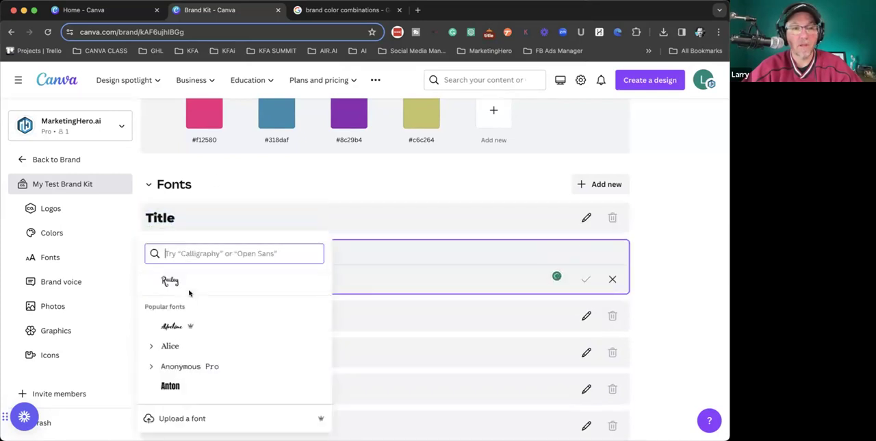
pyautogui.scroll(5, 188, 298)
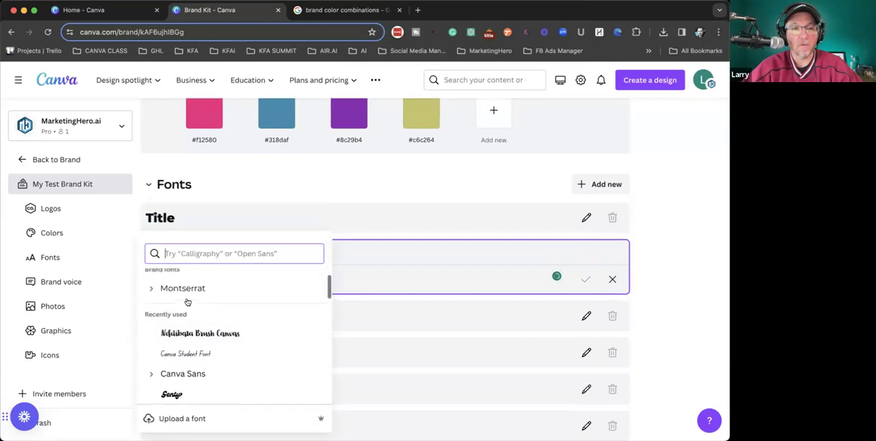
pyautogui.scroll(1, 188, 302)
pyautogui.click(152, 309)
pyautogui.click(178, 370)
# - Set the brand kit's Heading text style to the Montserrat Black font
pyautogui.click(174, 313)
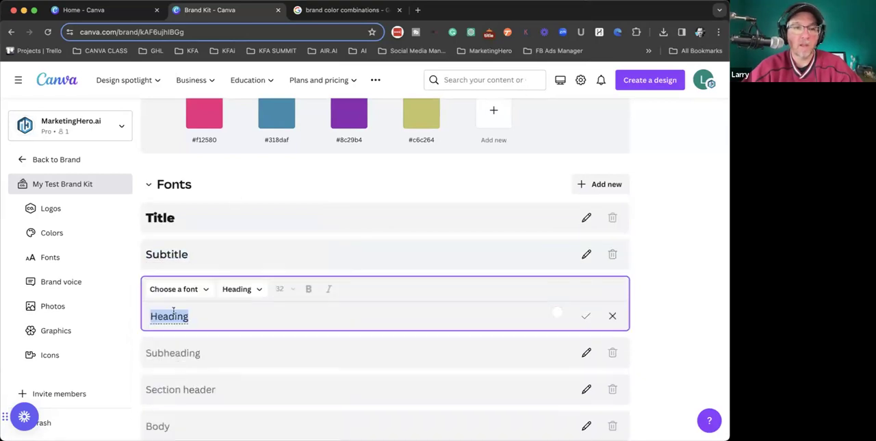
pyautogui.click(201, 289)
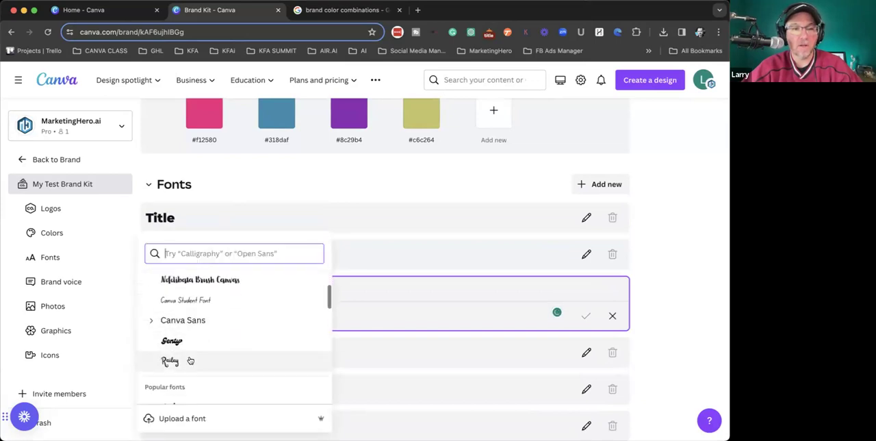
pyautogui.scroll(2, 191, 360)
pyautogui.click(151, 317)
pyautogui.scroll(-1, 172, 350)
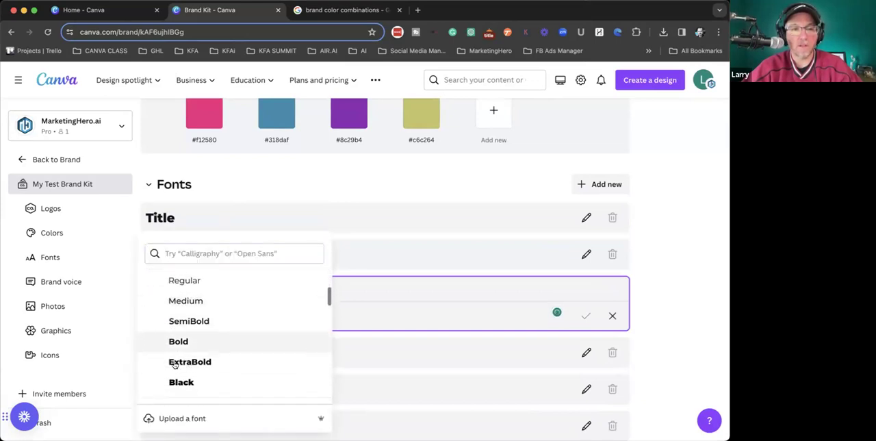
pyautogui.click(180, 382)
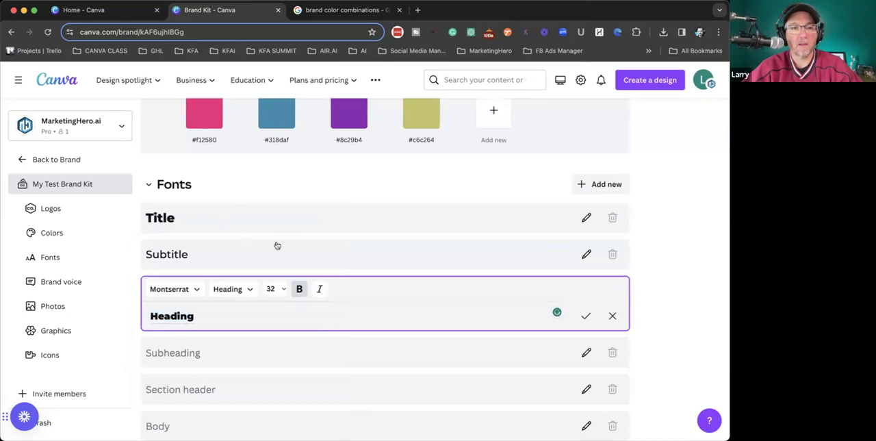
# - Look over the remaining text styles and open the brand voice guidelines for editing
pyautogui.click(122, 251)
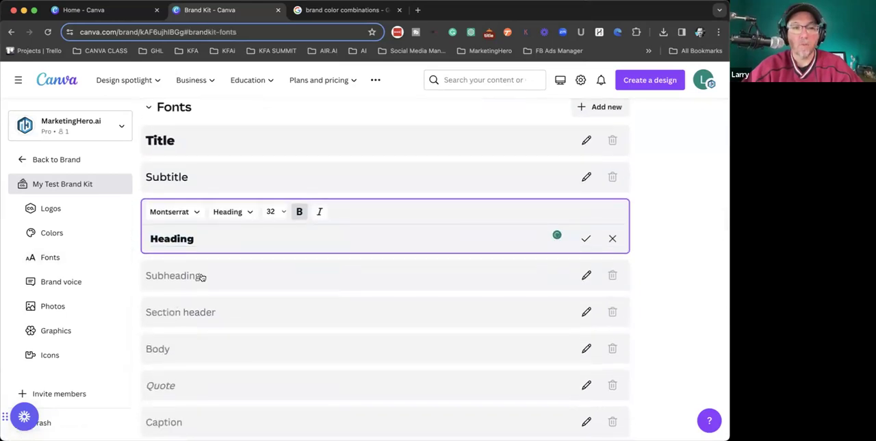
pyautogui.scroll(-2, 201, 277)
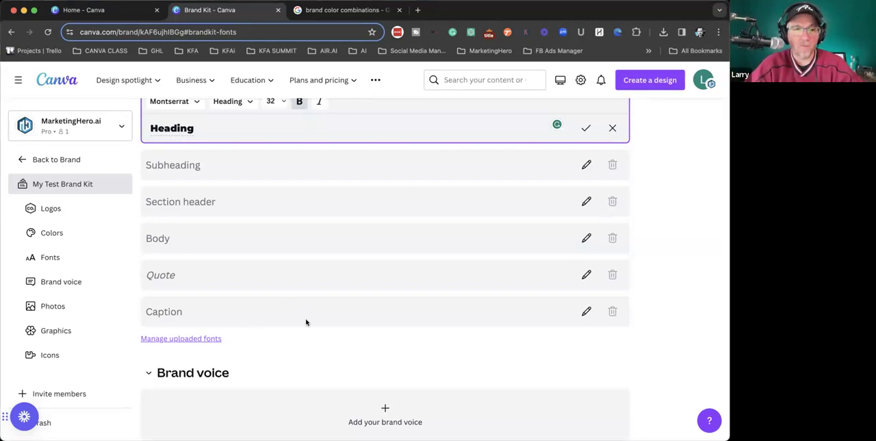
pyautogui.scroll(-5, 239, 248)
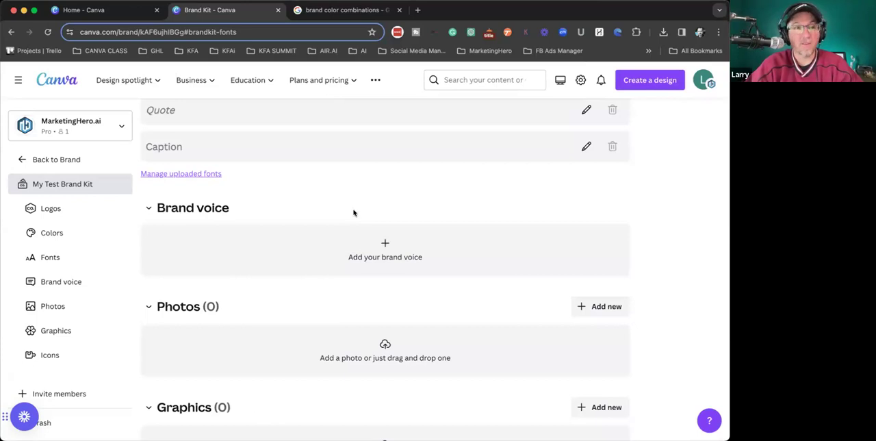
pyautogui.scroll(-1, 264, 203)
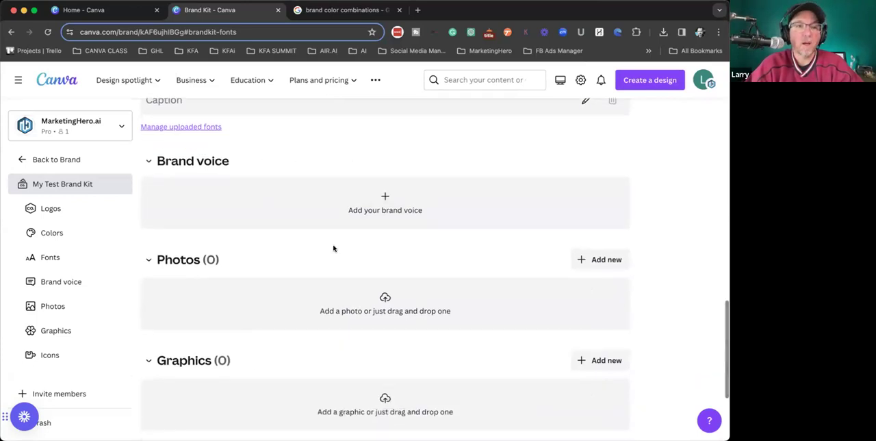
pyautogui.click(348, 209)
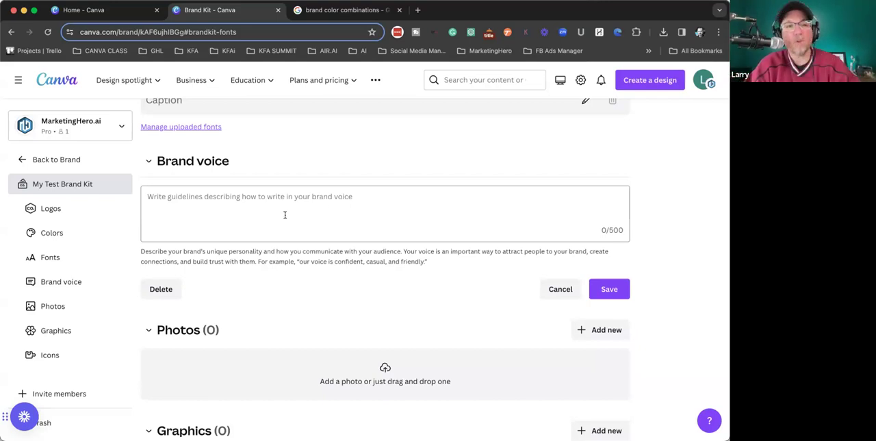
# - Examine the Photos, Graphics and Icons sections and review the kit's colors, fonts and brand voice
pyautogui.scroll(-3, 301, 215)
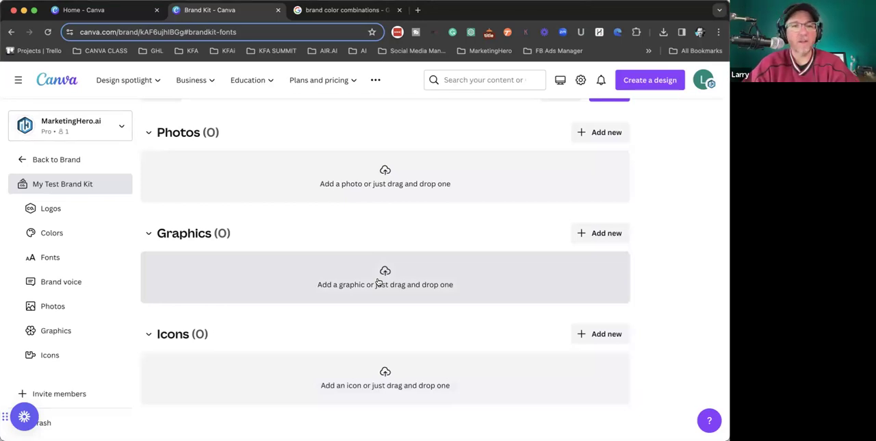
pyautogui.scroll(-1, 381, 387)
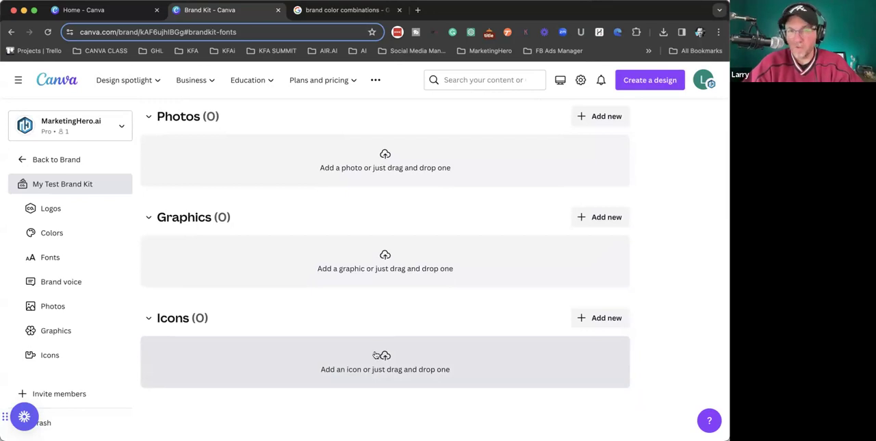
pyautogui.scroll(2, 386, 309)
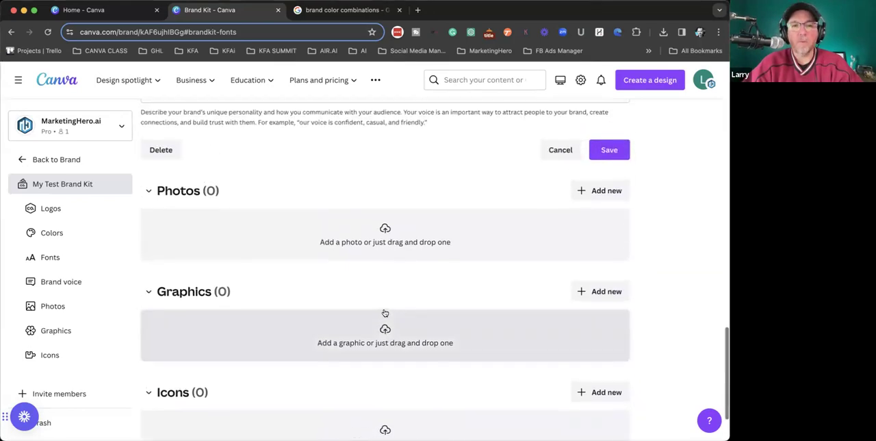
pyautogui.scroll(15, 351, 226)
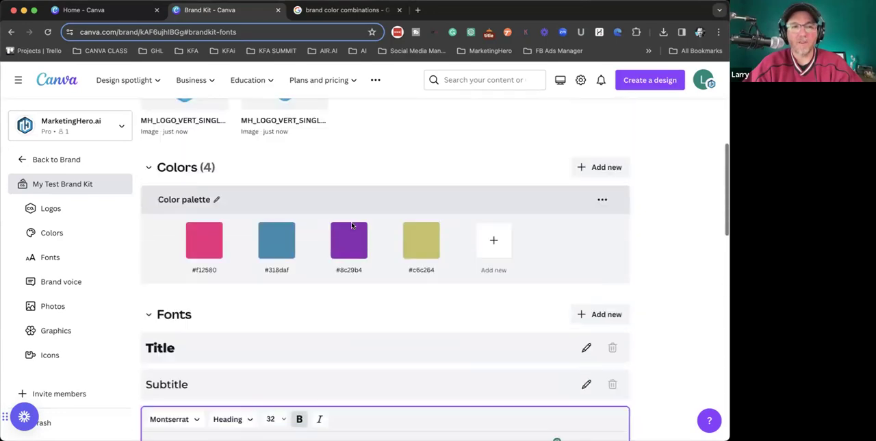
pyautogui.scroll(-11, 242, 235)
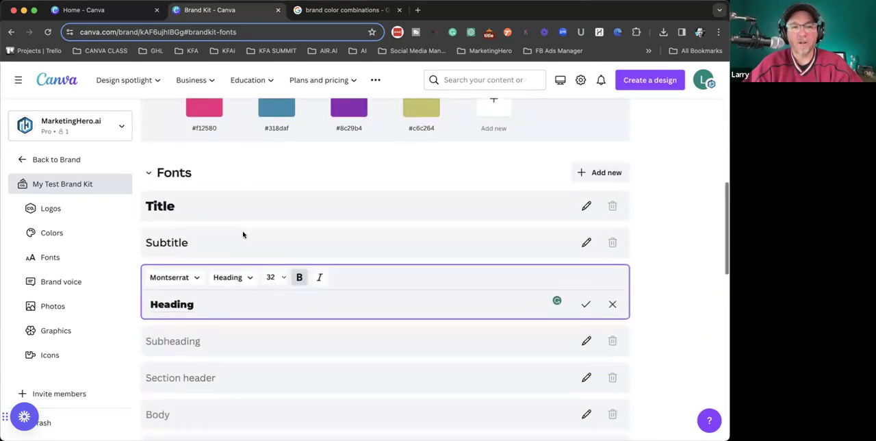
pyautogui.scroll(-6, 243, 235)
pyautogui.scroll(2, 226, 219)
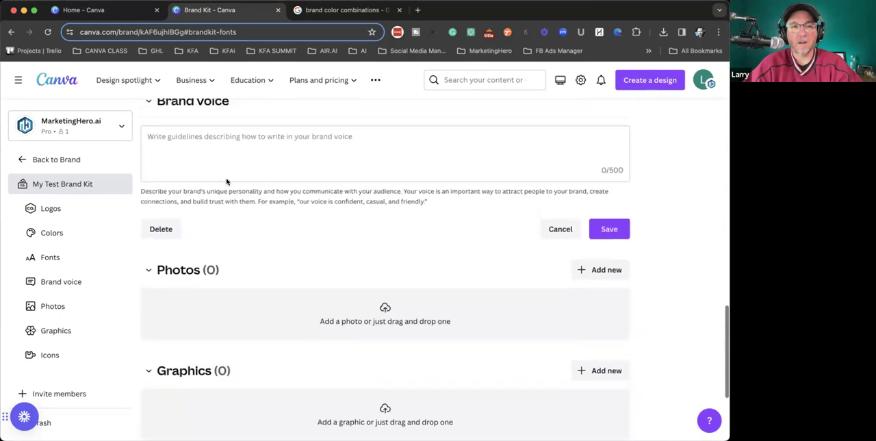
pyautogui.scroll(-3, 254, 317)
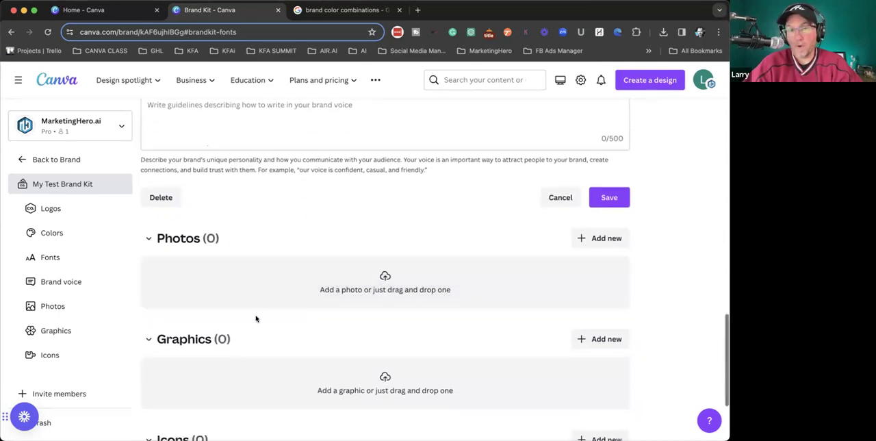
pyautogui.scroll(-1, 256, 318)
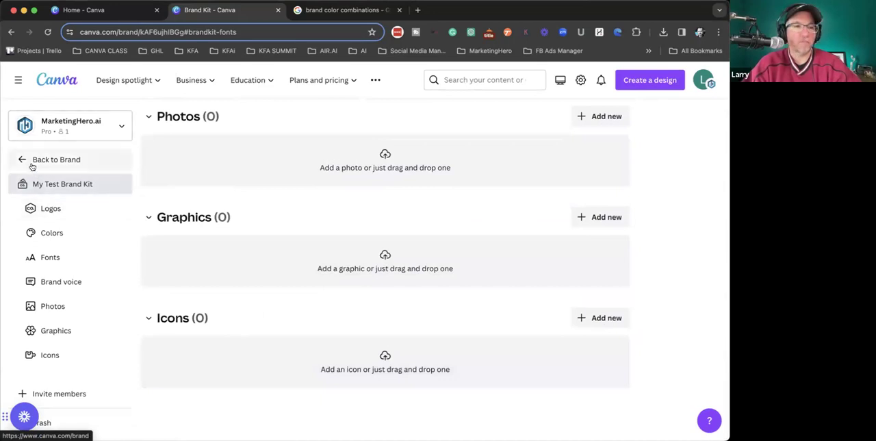
# - Return to the overview of all brand kits and find the My Test Brand Kit card
pyautogui.click(22, 162)
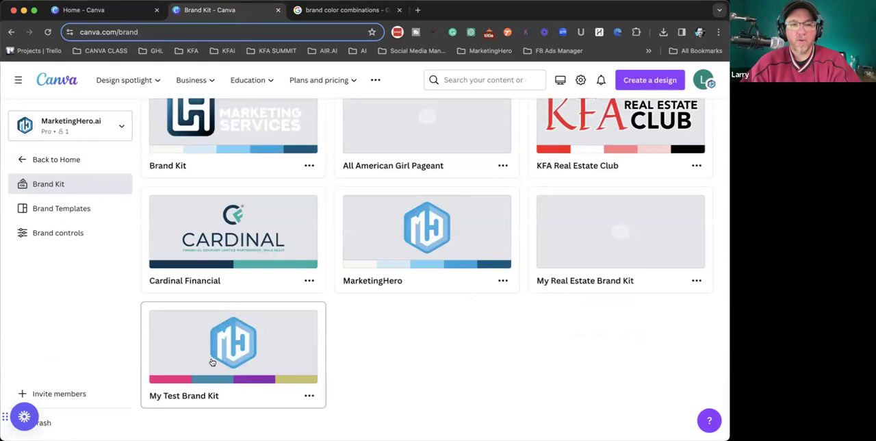
pyautogui.scroll(1, 248, 368)
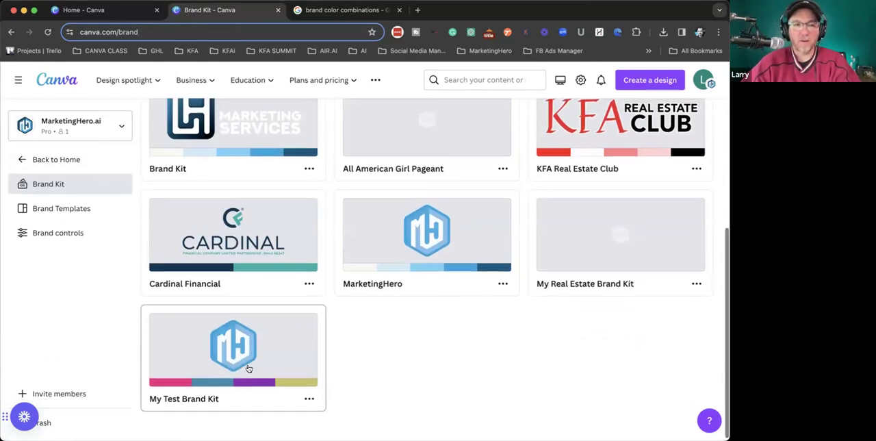
pyautogui.scroll(-1, 249, 369)
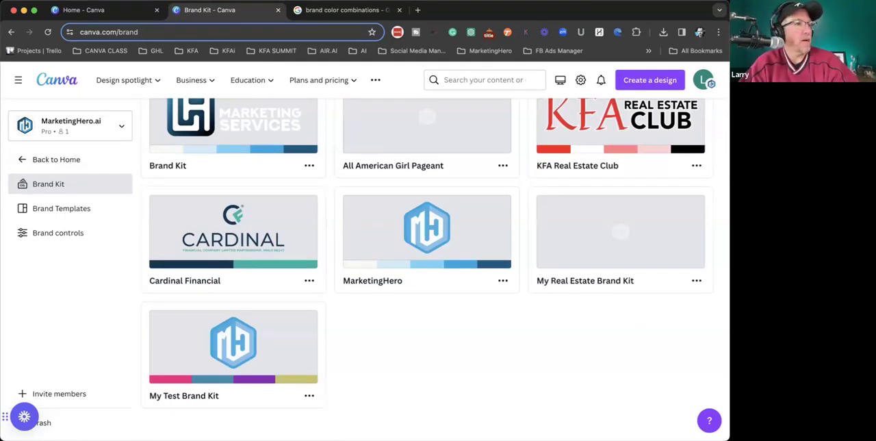
# - Go to the Canva home page and look through the recent designs and suggested design types
pyautogui.click(59, 83)
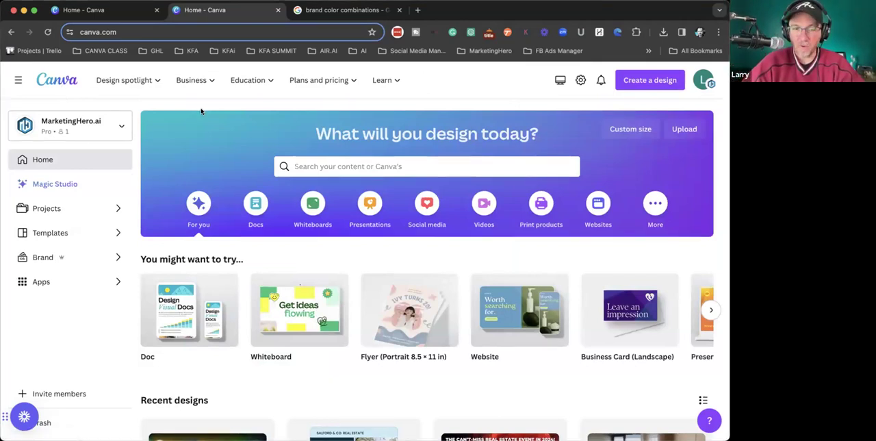
pyautogui.scroll(-5, 293, 235)
pyautogui.scroll(-2, 294, 238)
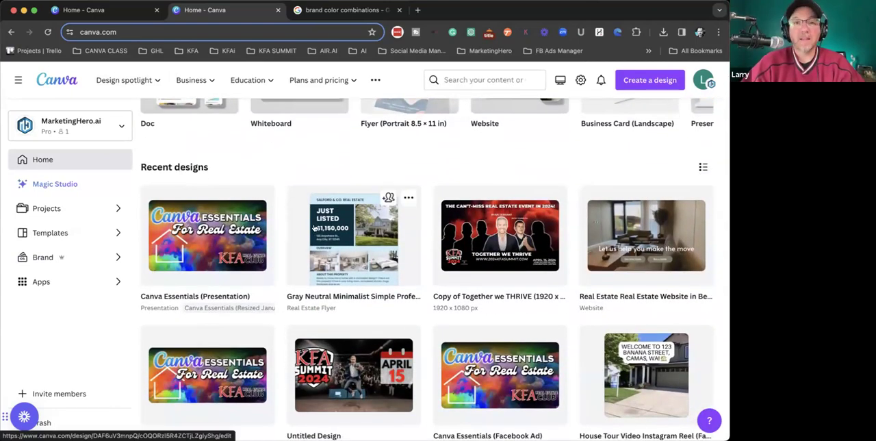
pyautogui.scroll(3, 308, 212)
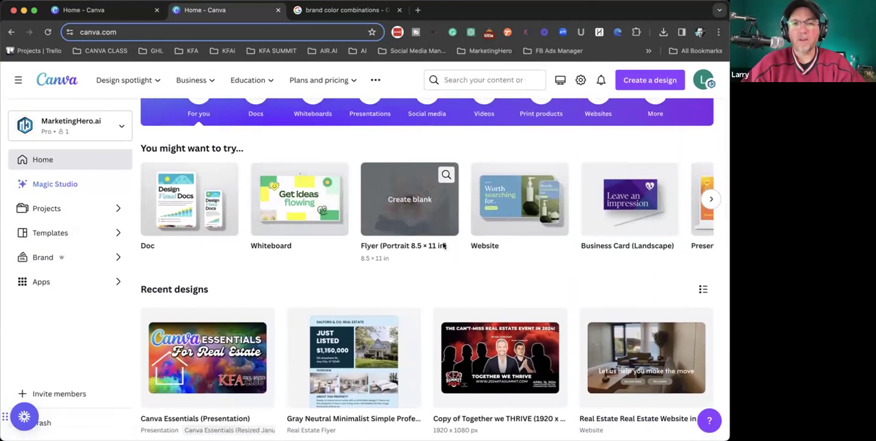
# - Look through the suggested design types and start a blank Instagram post from the social media formats
pyautogui.hscroll(5, 492, 212)
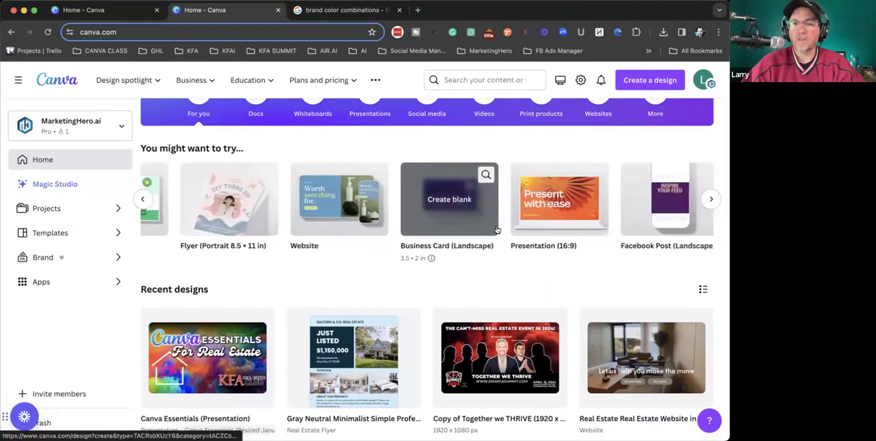
pyautogui.scroll(3, 497, 228)
pyautogui.click(391, 167)
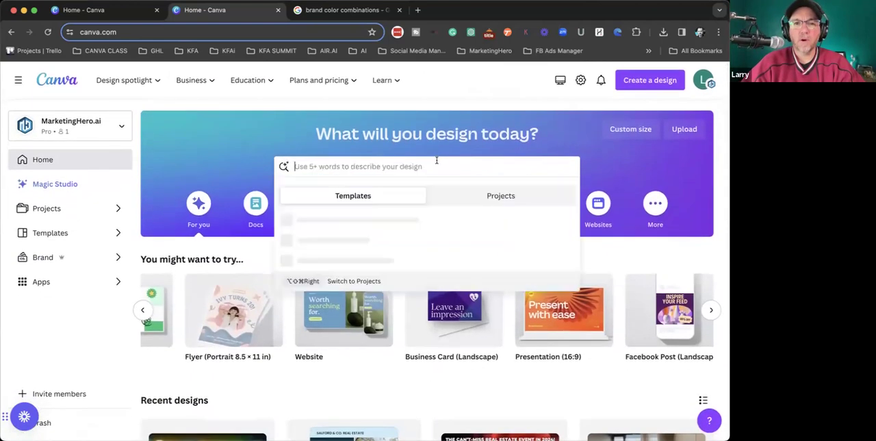
pyautogui.click(427, 204)
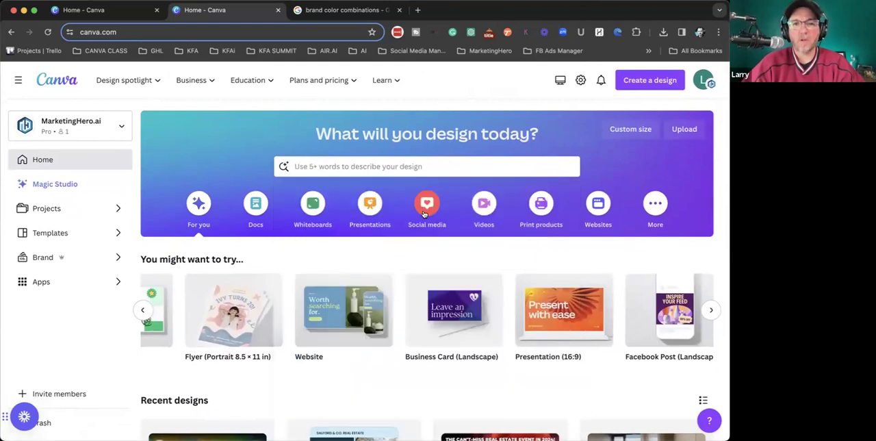
pyautogui.scroll(-2, 255, 290)
pyautogui.click(323, 267)
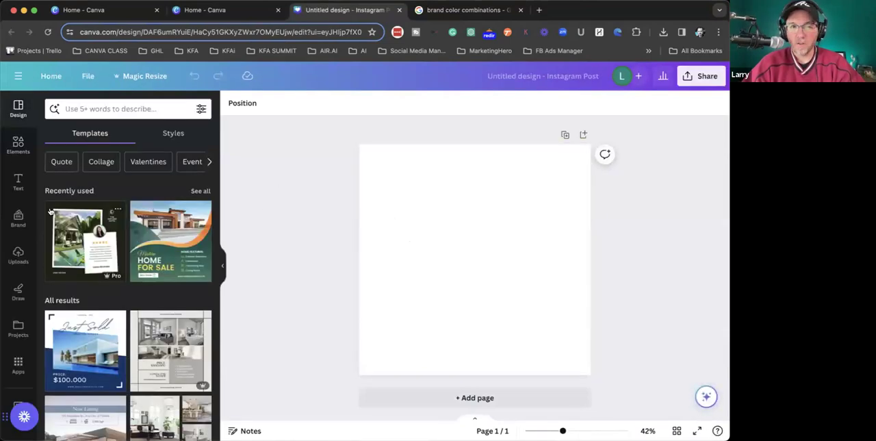
# - Try two Just Sold house templates on the page and settle on the White Minimalist Real Estate Instagram Post template
pyautogui.scroll(-2, 110, 323)
pyautogui.scroll(-2, 109, 323)
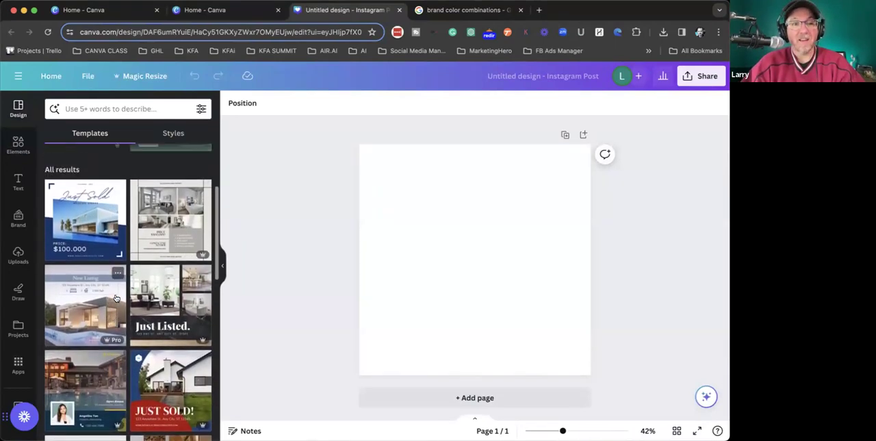
pyautogui.click(81, 220)
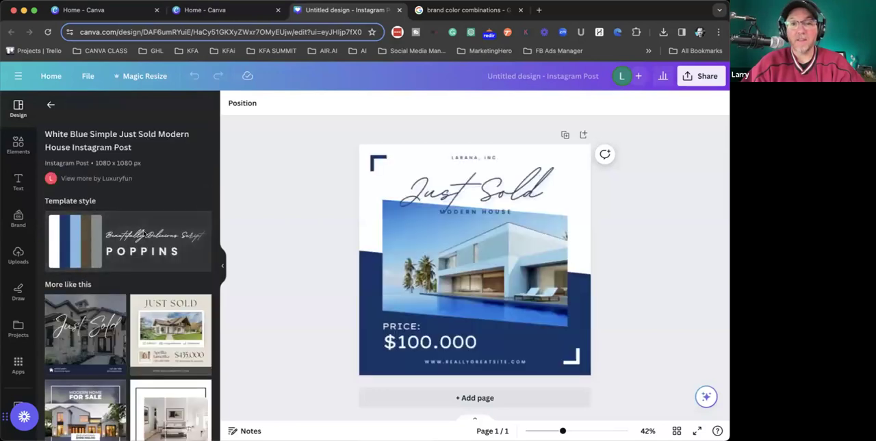
pyautogui.click(637, 274)
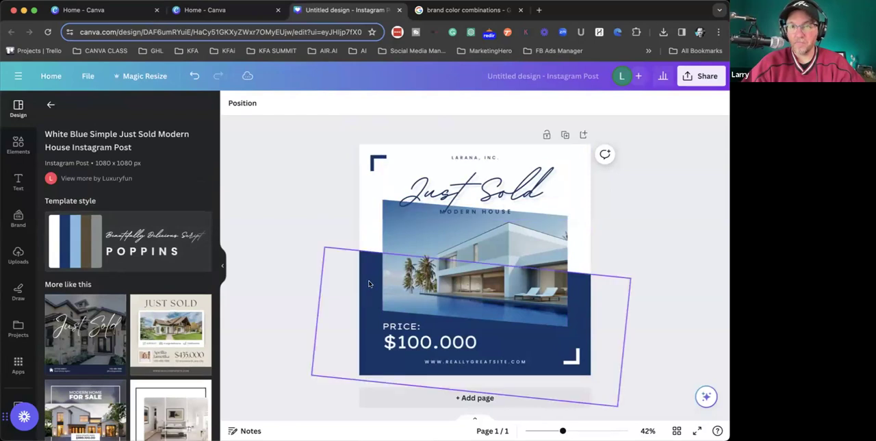
pyautogui.scroll(-2, 86, 257)
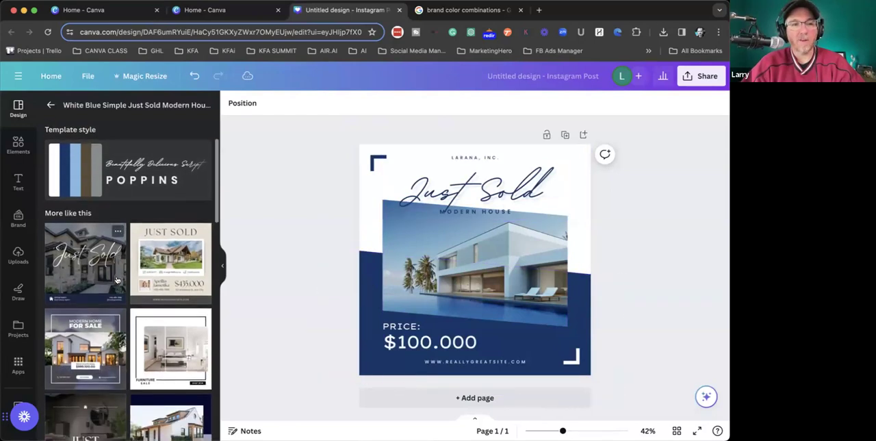
pyautogui.click(80, 256)
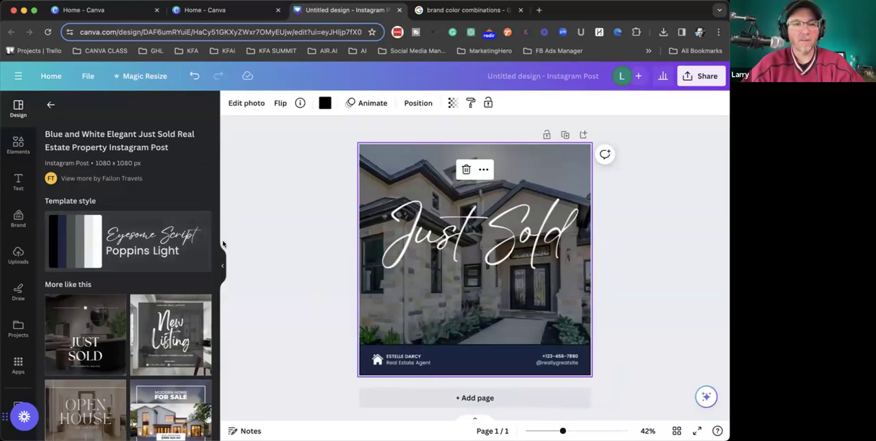
pyautogui.click(180, 317)
pyautogui.click(315, 251)
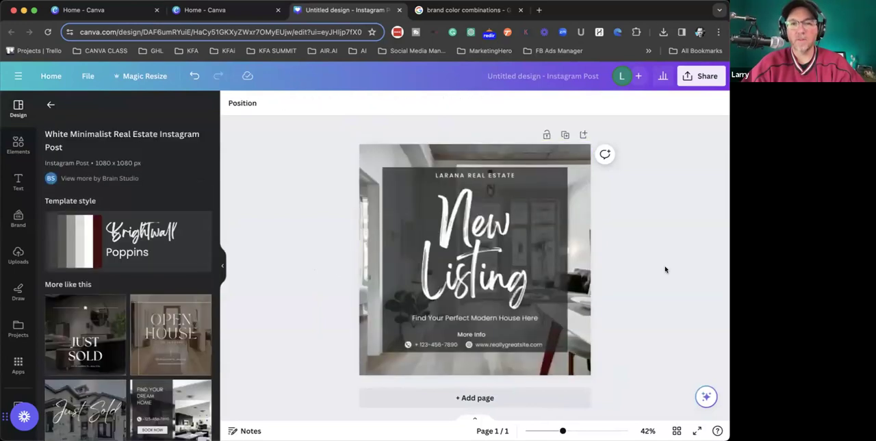
pyautogui.click(584, 209)
pyautogui.moveTo(585, 211); pyautogui.dragTo(365, 209)
pyautogui.click(334, 141)
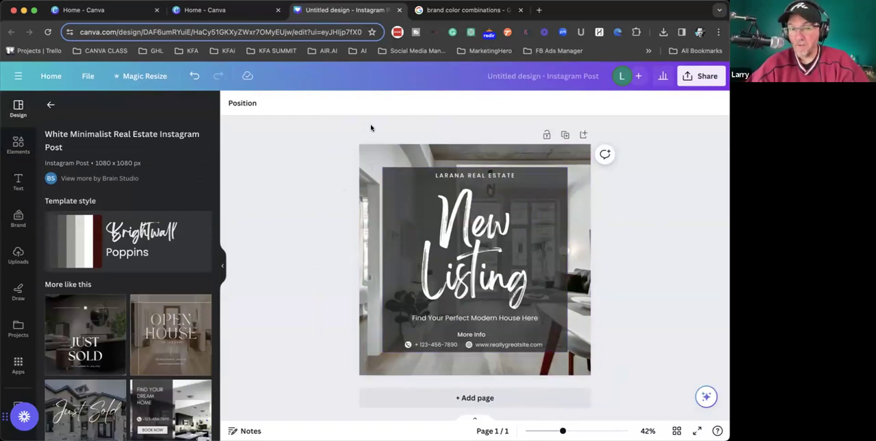
pyautogui.click(405, 179)
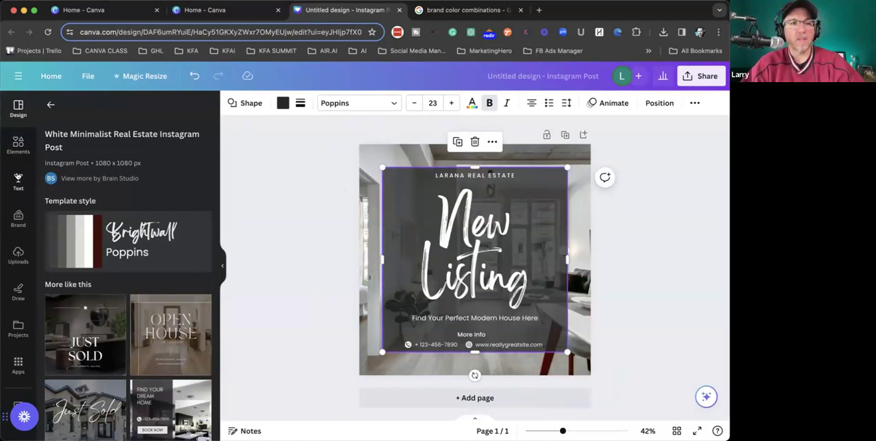
# - Search the design elements for "home"
pyautogui.click(16, 151)
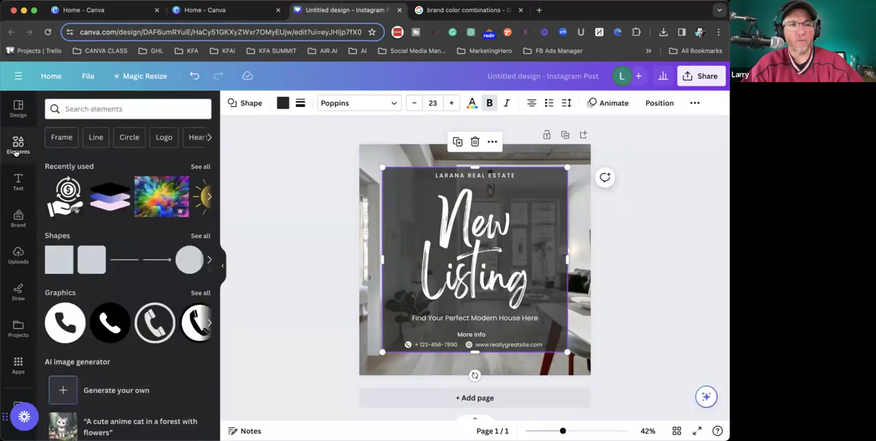
pyautogui.click(104, 108)
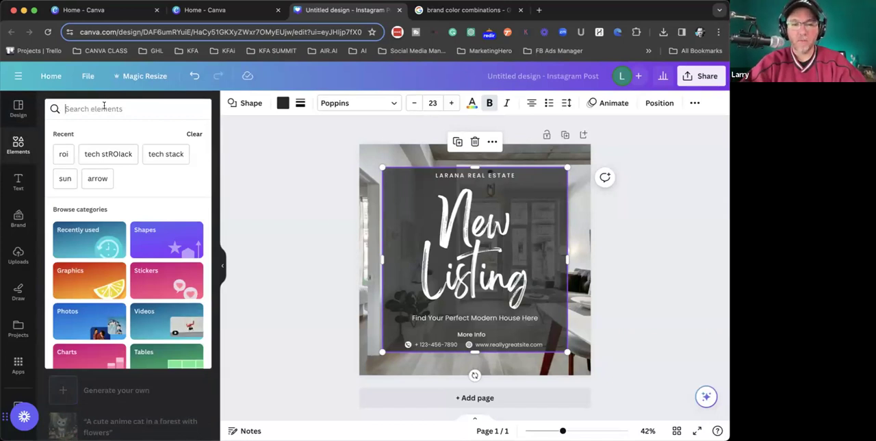
pyautogui.write('home')
pyautogui.press('Return')
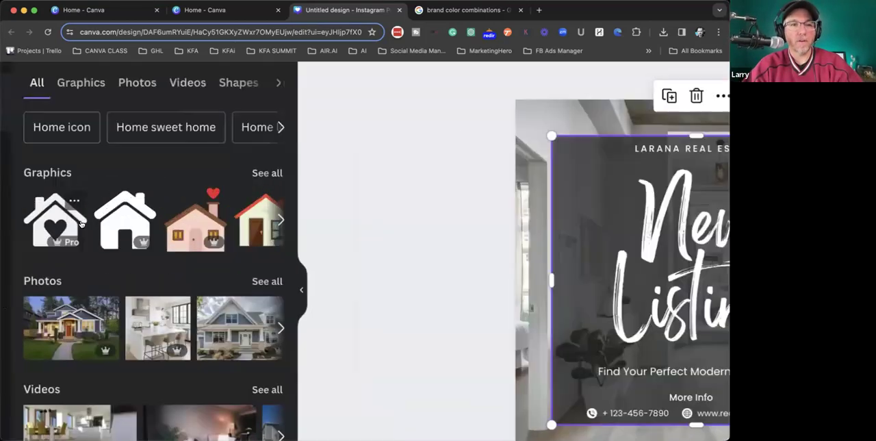
# - Examine the graphics, photos, videos, frames and audio offered for the home search
pyautogui.hscroll(-1, 82, 224)
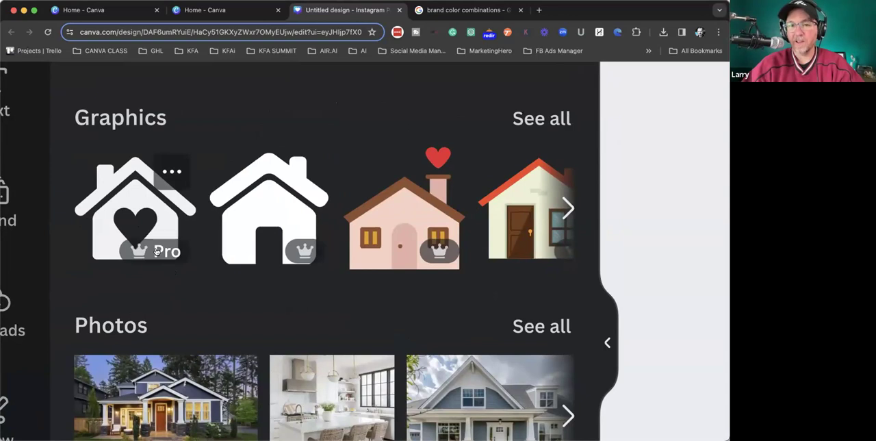
pyautogui.scroll(-5, 156, 252)
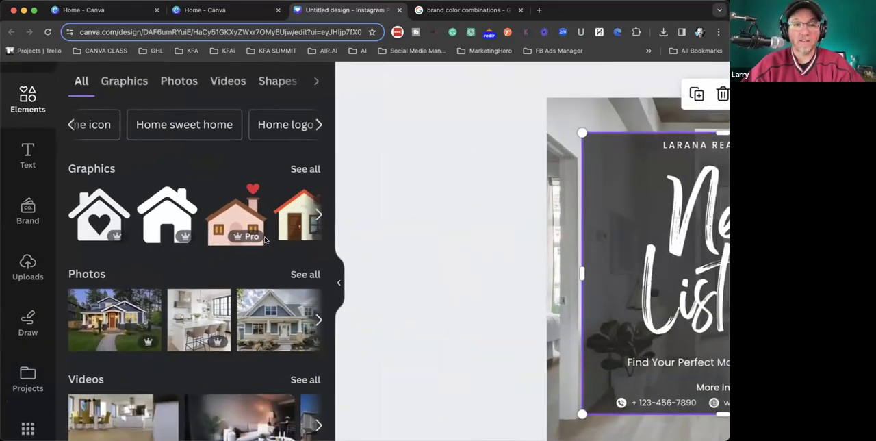
pyautogui.scroll(-1, 274, 288)
pyautogui.scroll(-1, 271, 297)
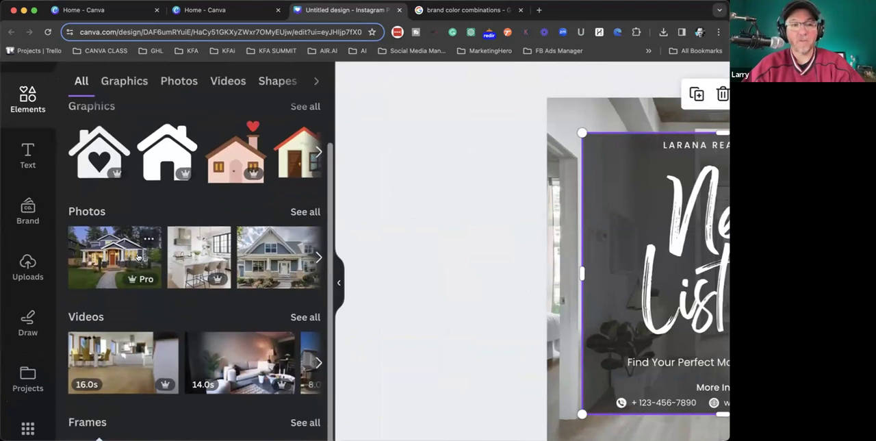
pyautogui.scroll(2, 138, 257)
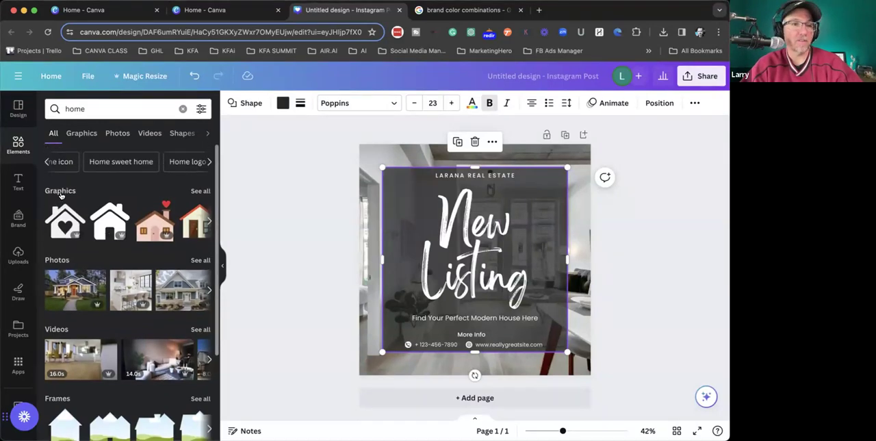
pyautogui.scroll(-3, 56, 194)
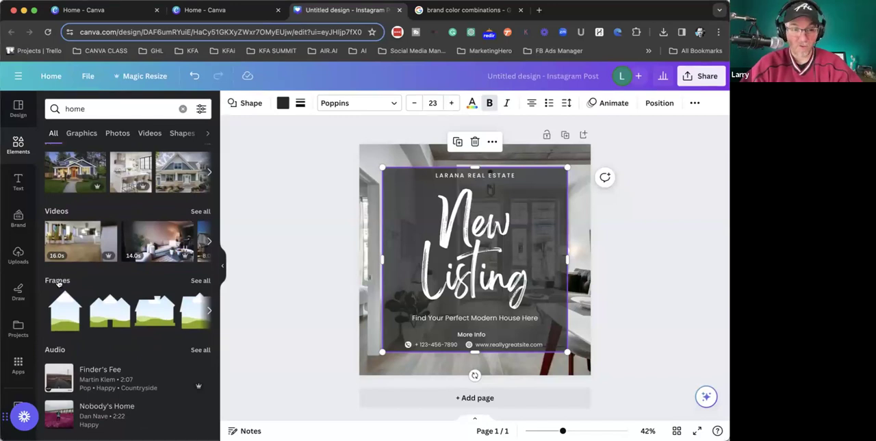
pyautogui.scroll(3, 57, 281)
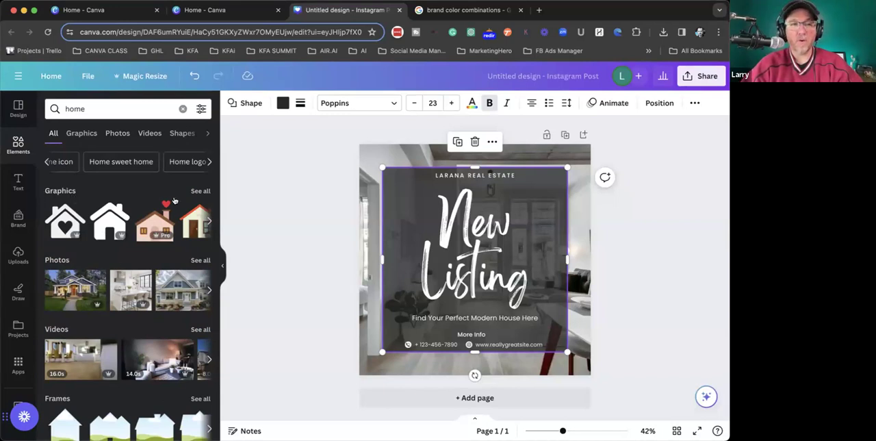
# - Add the roofline outline with a chimney from the home graphics, enlarge it and place it over the top of the New Listing headline
pyautogui.click(200, 191)
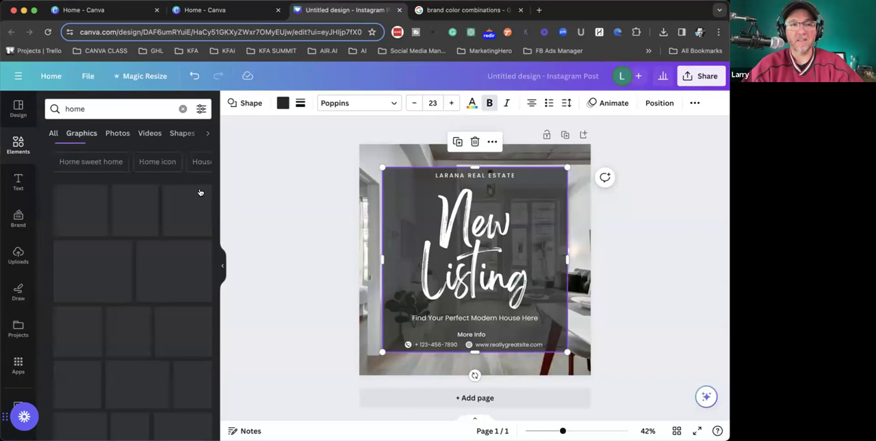
pyautogui.scroll(-4, 110, 253)
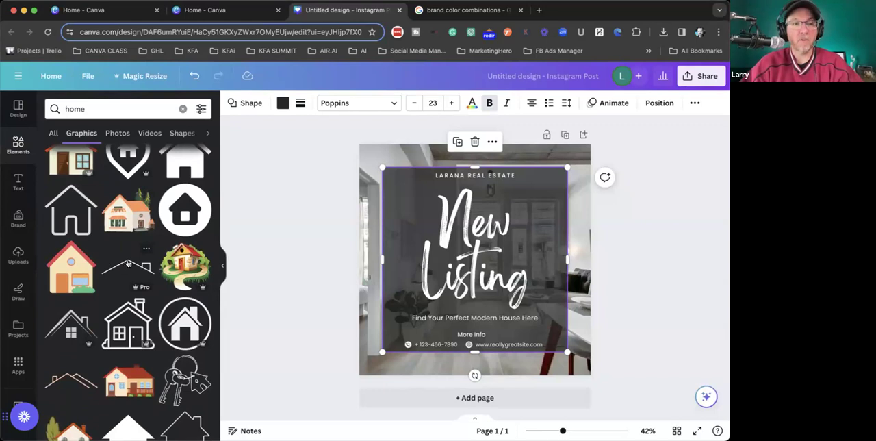
pyautogui.click(124, 265)
pyautogui.moveTo(426, 246); pyautogui.dragTo(396, 238)
pyautogui.moveTo(520, 235); pyautogui.dragTo(546, 231)
pyautogui.moveTo(519, 257); pyautogui.dragTo(520, 203)
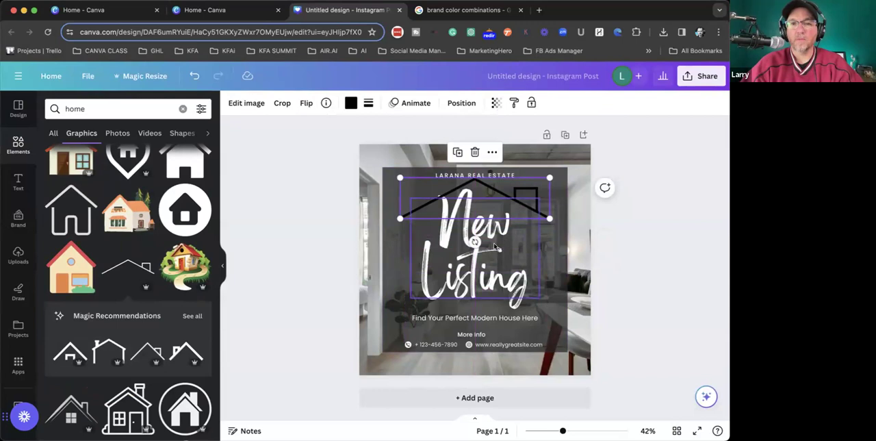
pyautogui.click(649, 257)
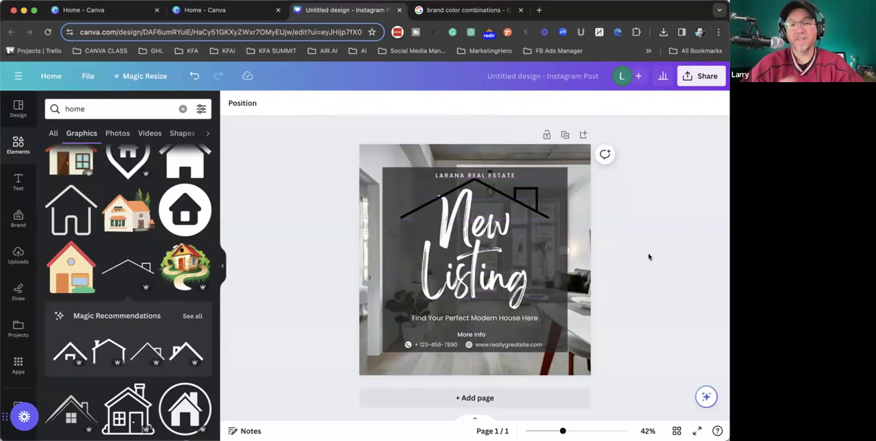
# - Recolor the roofline graphic white, trying both the brand kit palette and the default solid colors
pyautogui.click(531, 212)
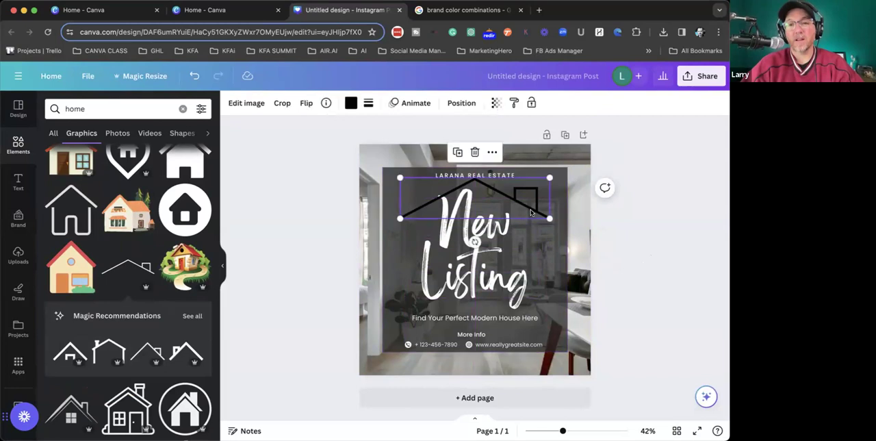
pyautogui.click(349, 104)
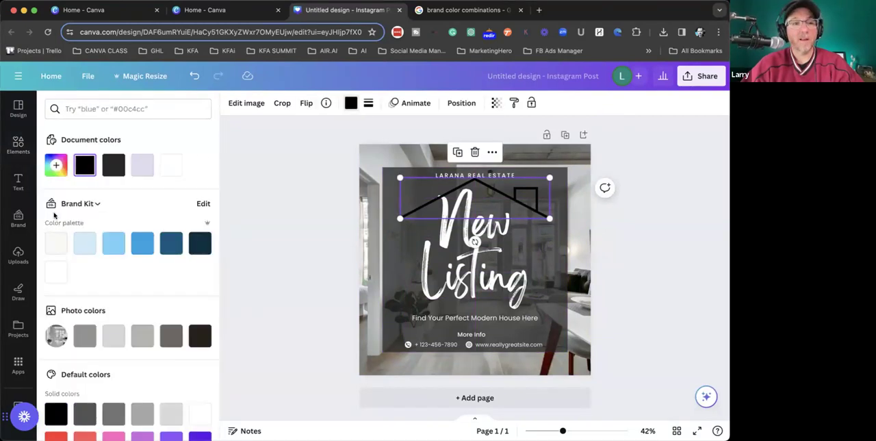
pyautogui.click(55, 273)
pyautogui.scroll(-3, 125, 310)
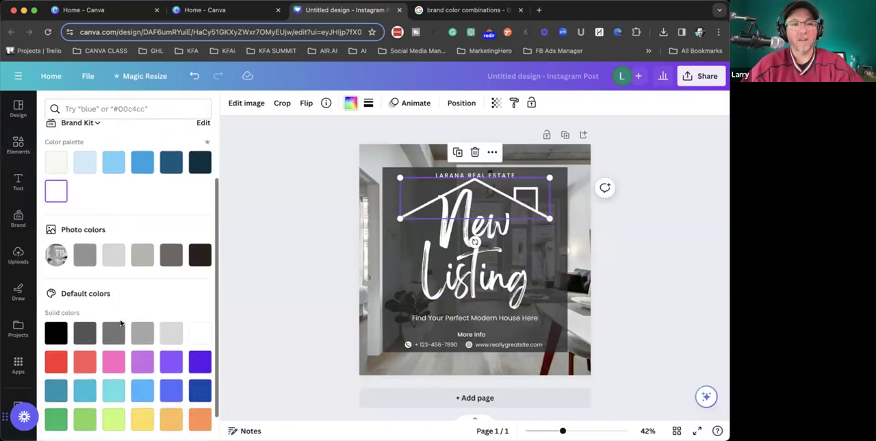
pyautogui.click(199, 300)
pyautogui.click(83, 330)
pyautogui.click(51, 330)
pyautogui.click(191, 303)
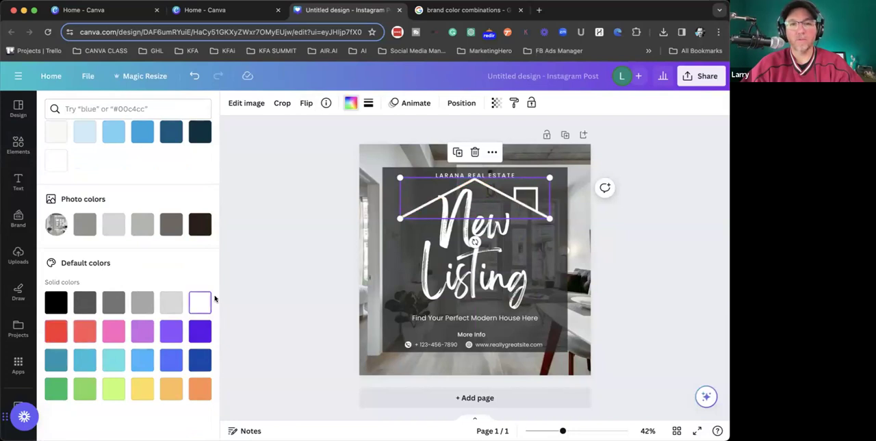
pyautogui.click(289, 269)
pyautogui.click(259, 230)
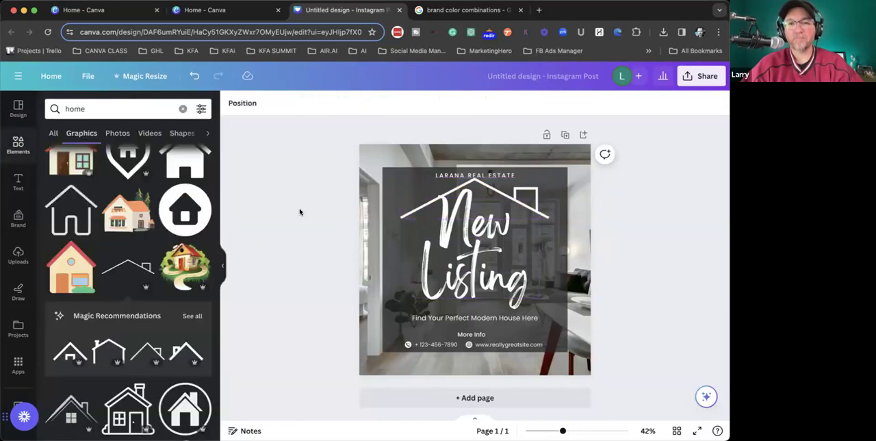
# - Select the background room photo and view the photo results for "home"
pyautogui.scroll(3, 81, 161)
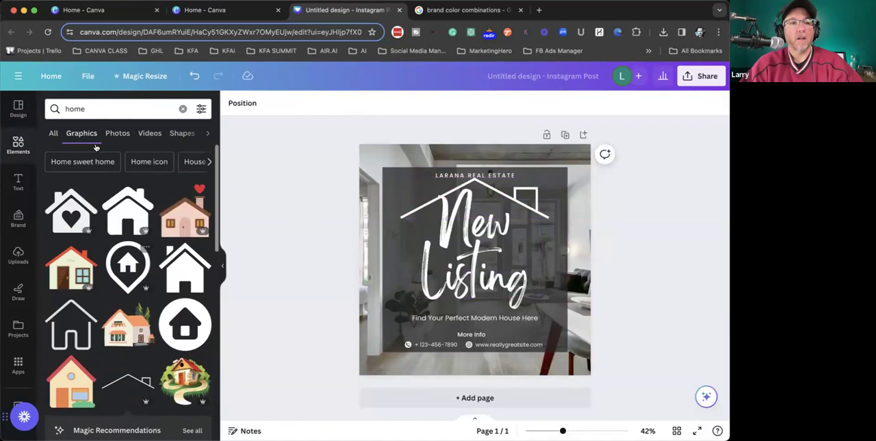
pyautogui.click(480, 151)
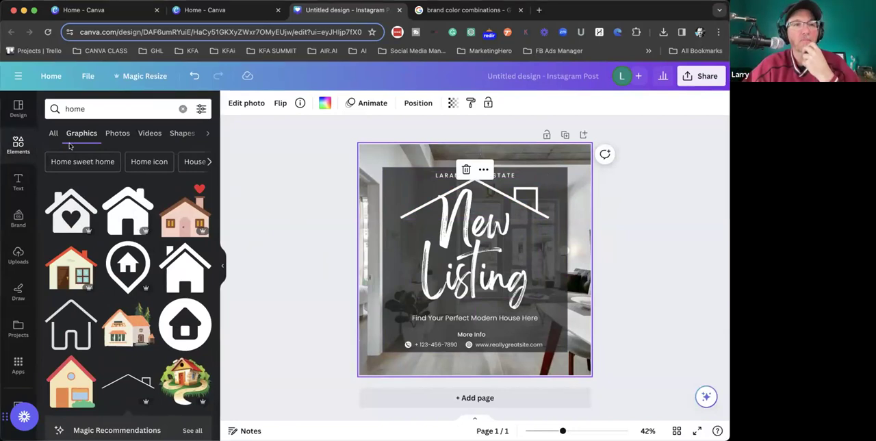
pyautogui.click(89, 108)
pyautogui.press('Return')
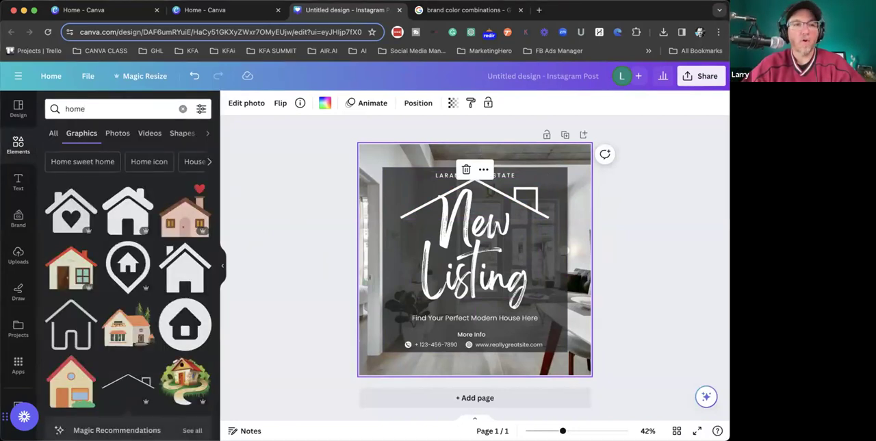
pyautogui.click(117, 133)
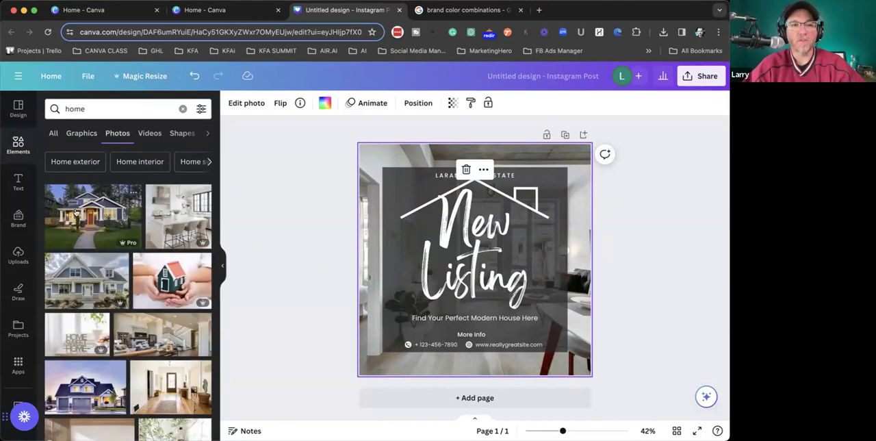
pyautogui.moveTo(65, 206); pyautogui.dragTo(60, 234)
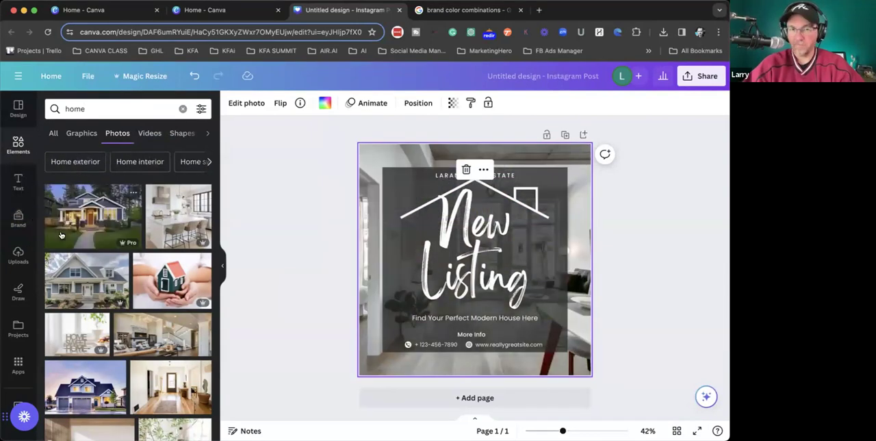
# - Replace the background room photo with the uploaded exterior photo of the single-story house
pyautogui.click(19, 253)
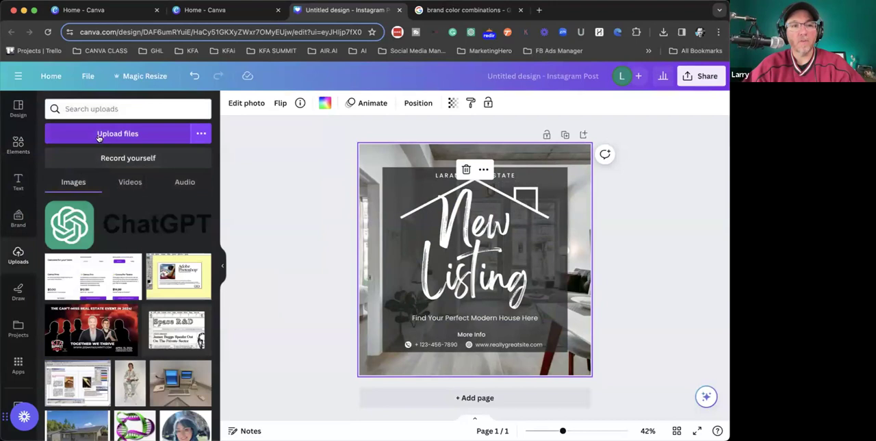
pyautogui.scroll(-3, 91, 253)
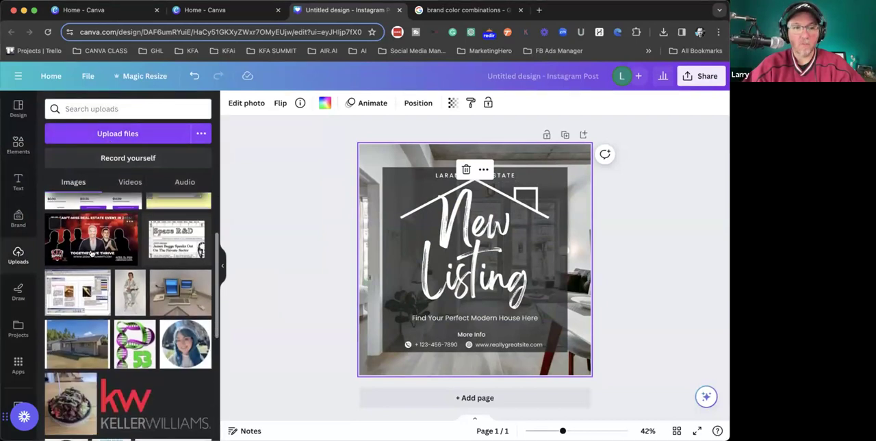
pyautogui.scroll(-1, 91, 253)
pyautogui.moveTo(77, 243); pyautogui.dragTo(379, 159)
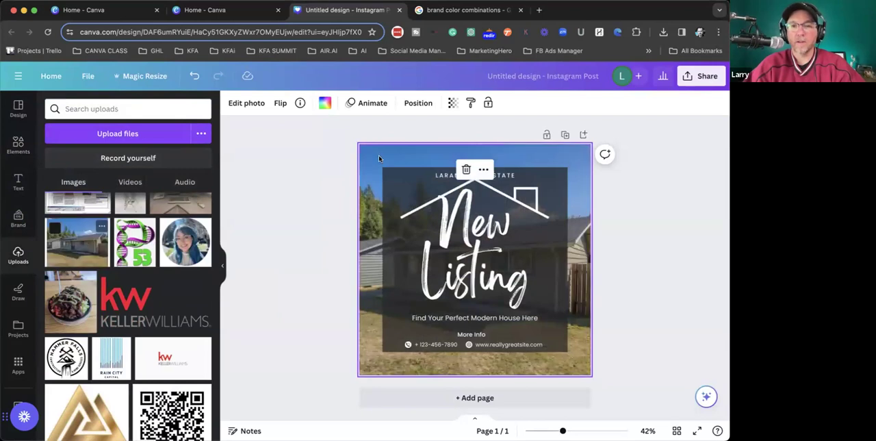
pyautogui.click(330, 179)
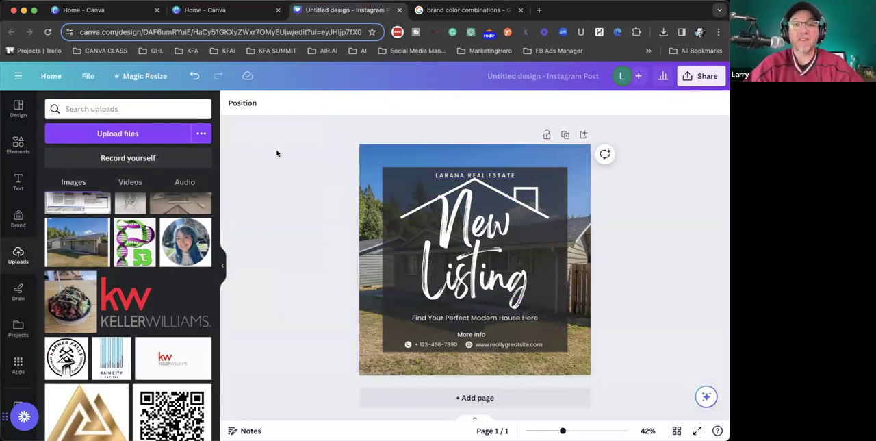
# - Change the company name line above the roofline to LARRYS REAL ESTATE
pyautogui.click(464, 173)
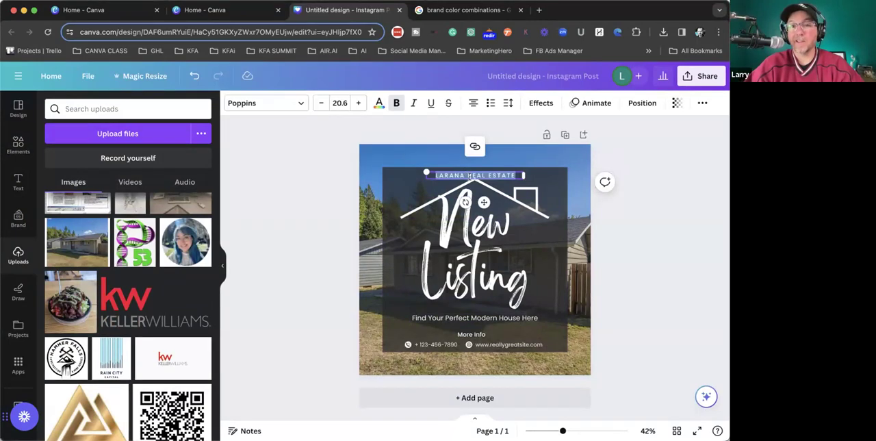
pyautogui.scroll(5, 469, 176)
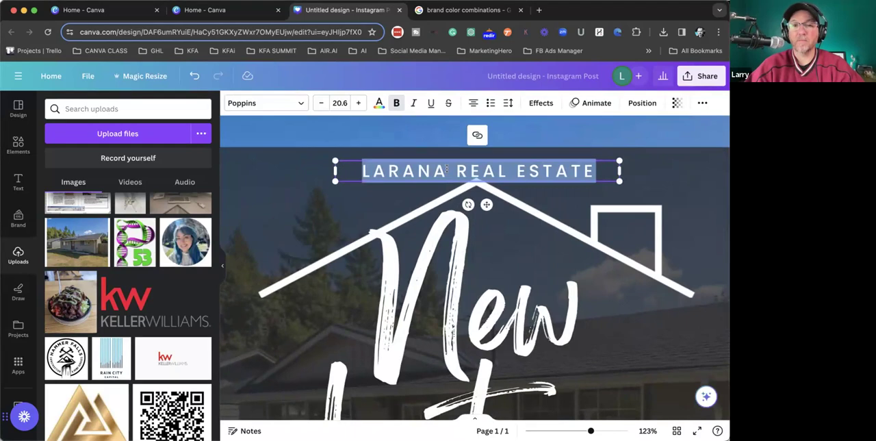
pyautogui.write('LARRY')
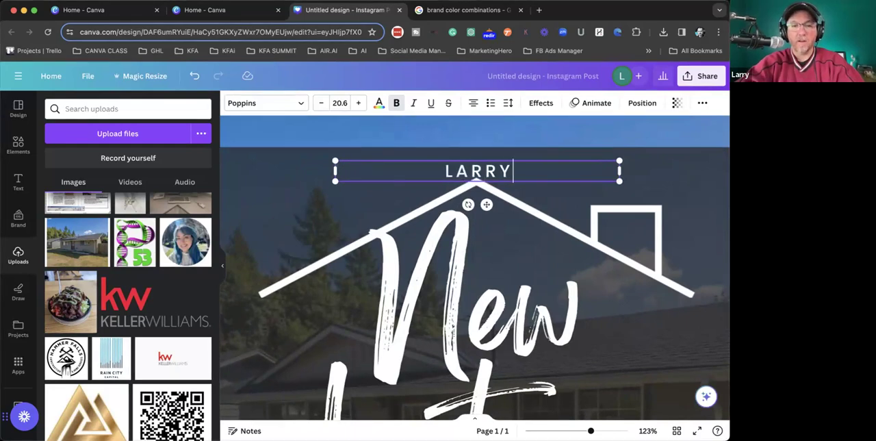
pyautogui.write('S REAL ETT')
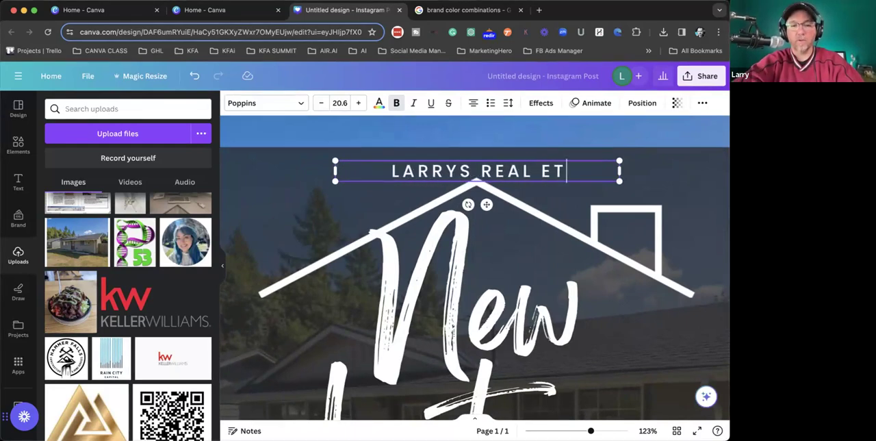
pyautogui.press('BackSpace')
pyautogui.press('BackSpace')
pyautogui.write('STAT')
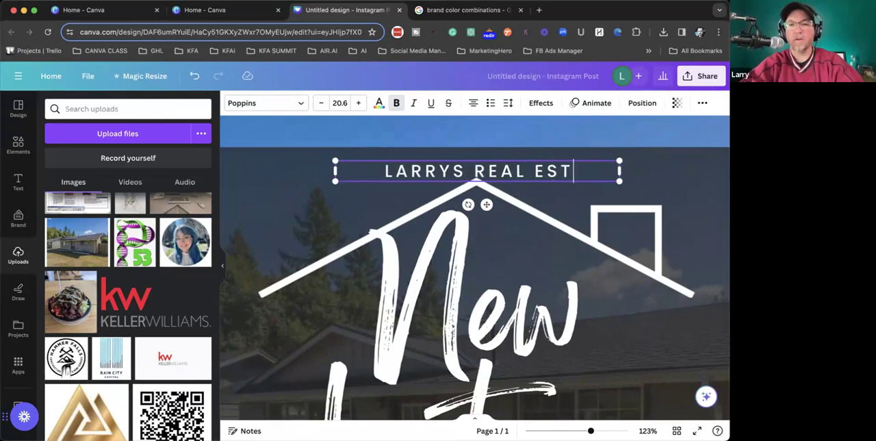
pyautogui.write('E')
pyautogui.scroll(-5, 449, 245)
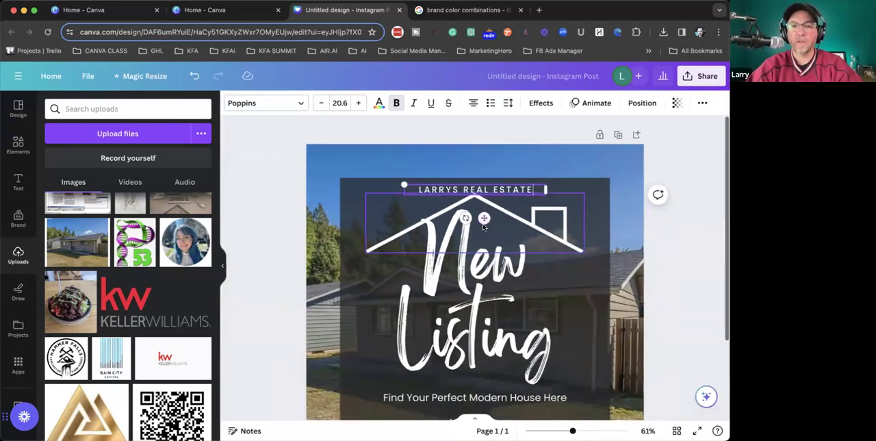
# - Recolor the New Listing headline with the light blue #76d1f7 from the brand kit palette
pyautogui.click(449, 244)
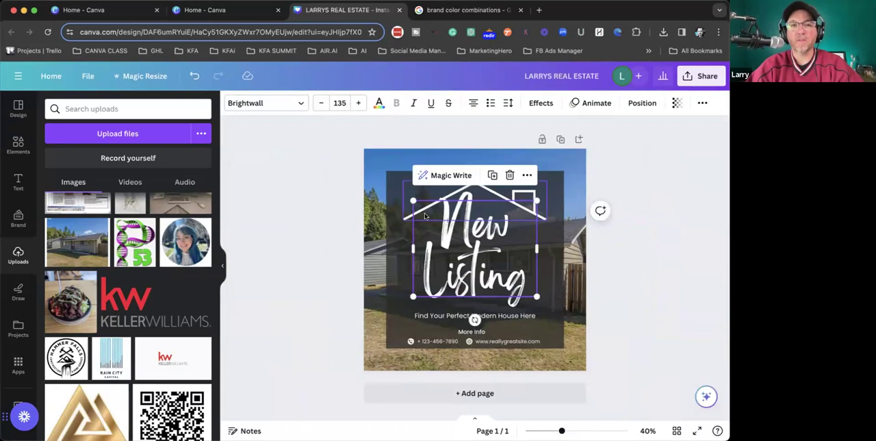
pyautogui.click(379, 103)
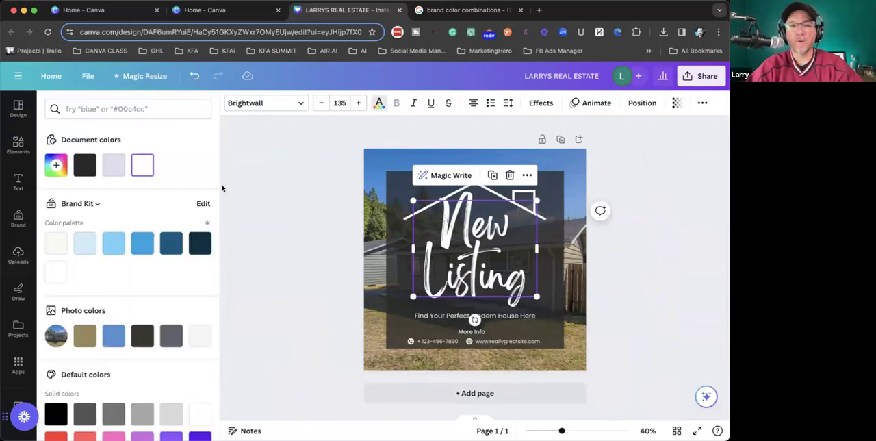
pyautogui.click(113, 244)
pyautogui.click(645, 284)
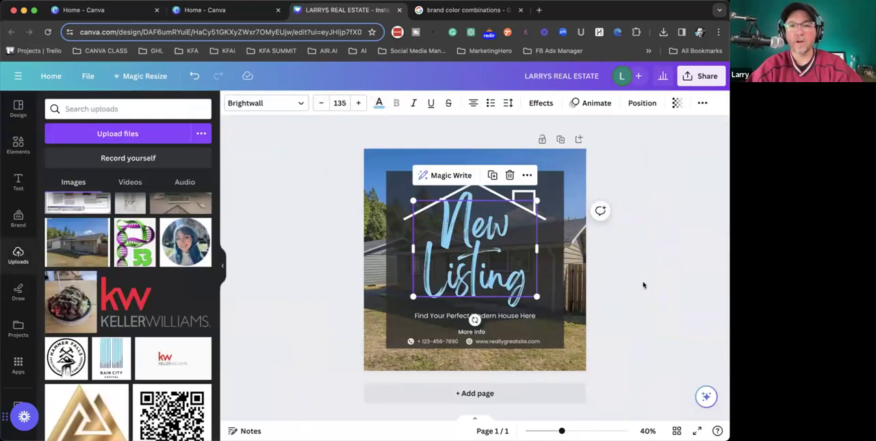
pyautogui.click(504, 316)
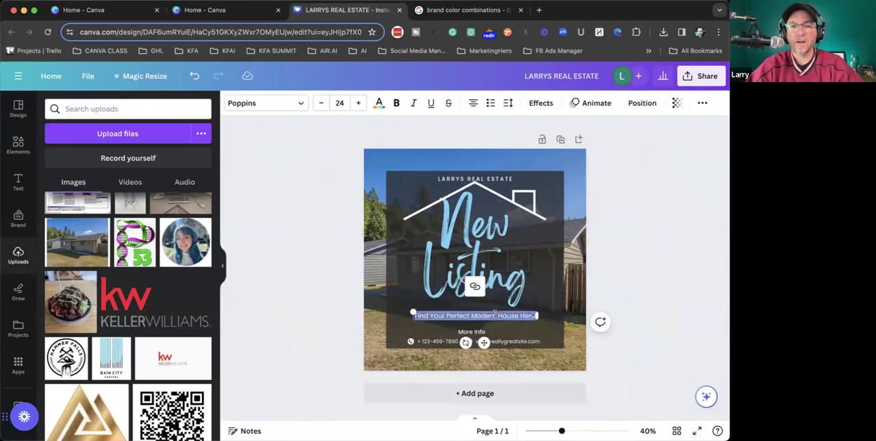
pyautogui.click(424, 351)
pyautogui.doubleClick(419, 339)
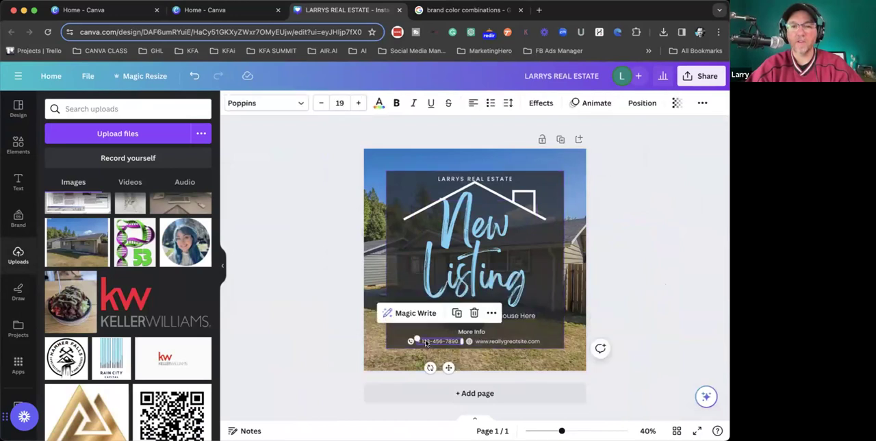
pyautogui.click(678, 269)
pyautogui.click(677, 269)
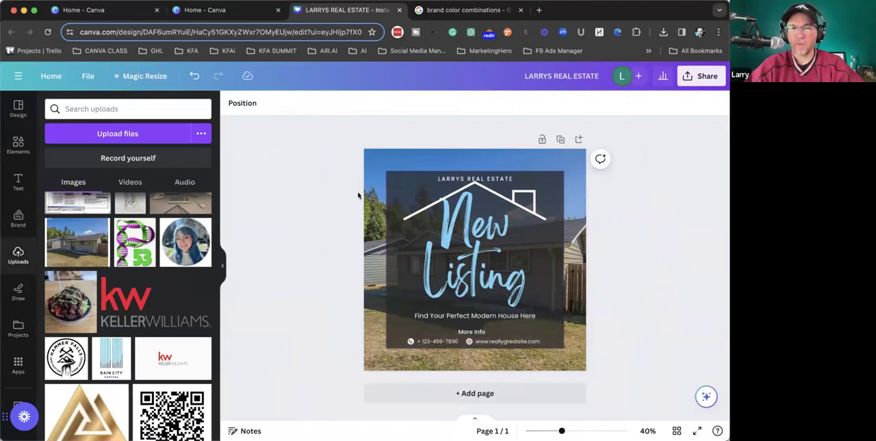
# - Examine the document, recommended and recently used fonts offered for the company name line
pyautogui.click(394, 185)
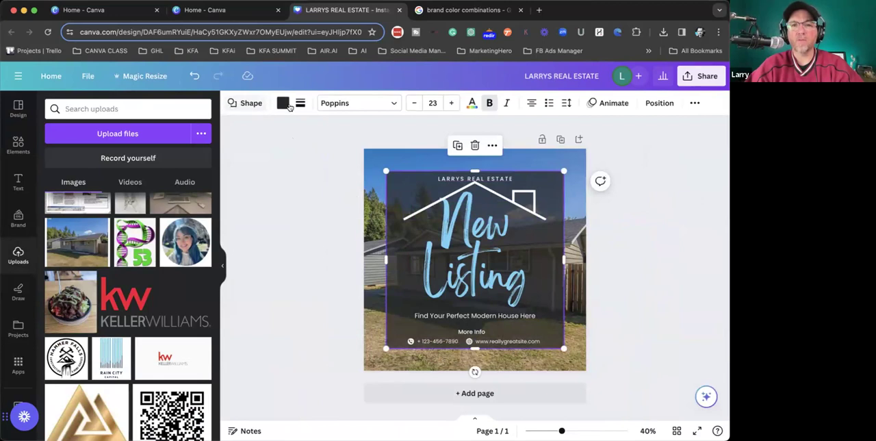
pyautogui.click(473, 179)
pyautogui.click(395, 104)
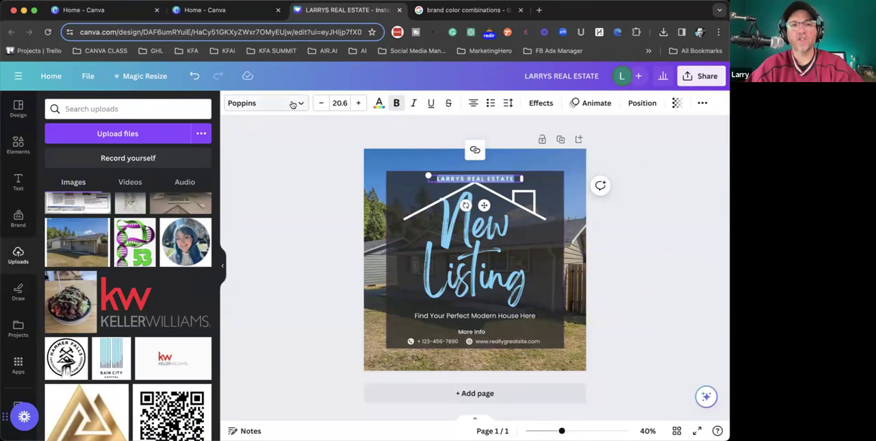
pyautogui.click(289, 103)
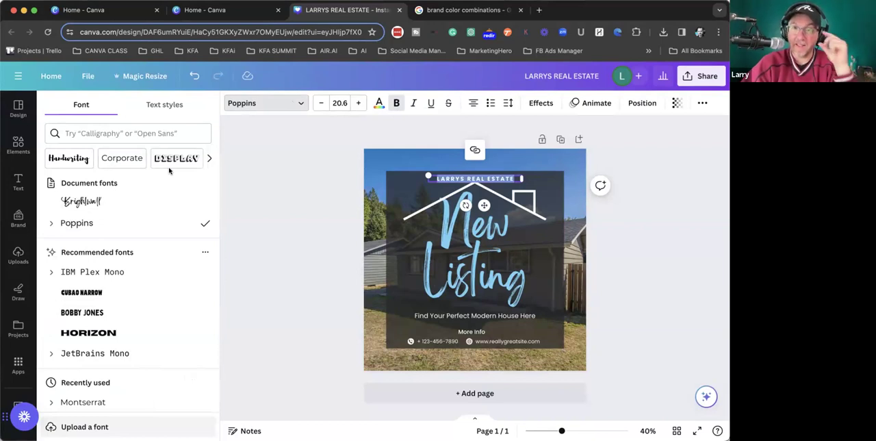
pyautogui.scroll(-2, 123, 253)
pyautogui.scroll(2, 125, 246)
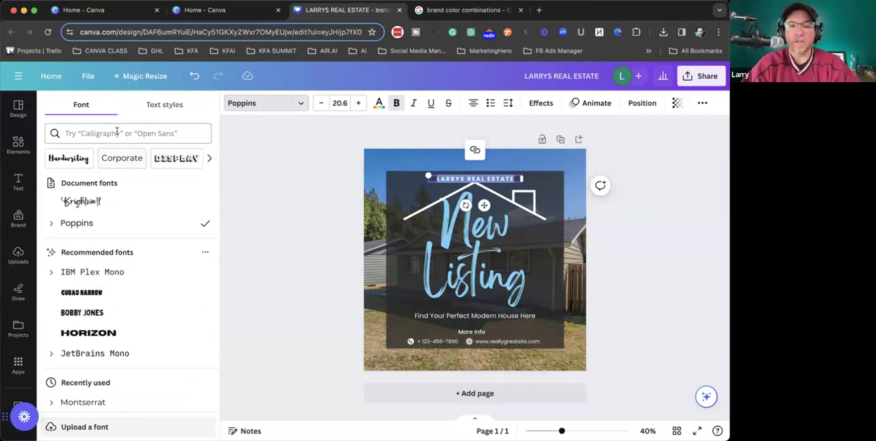
pyautogui.click(330, 250)
# - Set the New Listing headline in the Rumba handwriting font, trying Apricots, Beth Ellen and The Breaks Script first
pyautogui.click(490, 258)
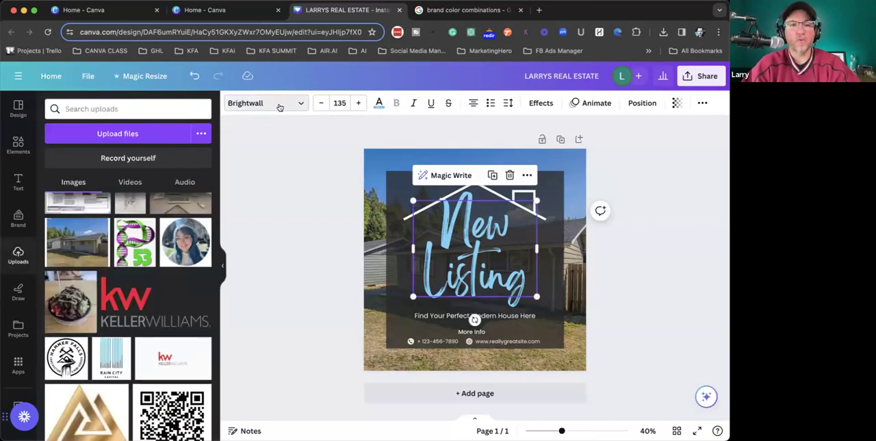
pyautogui.click(278, 103)
pyautogui.click(70, 136)
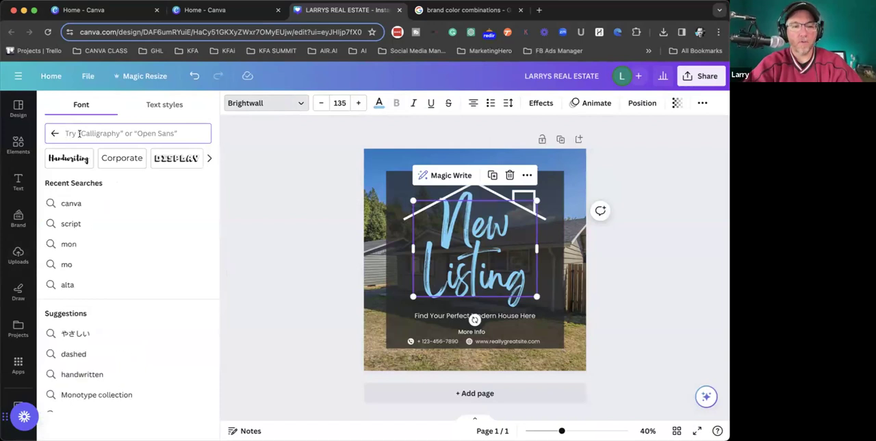
pyautogui.click(72, 156)
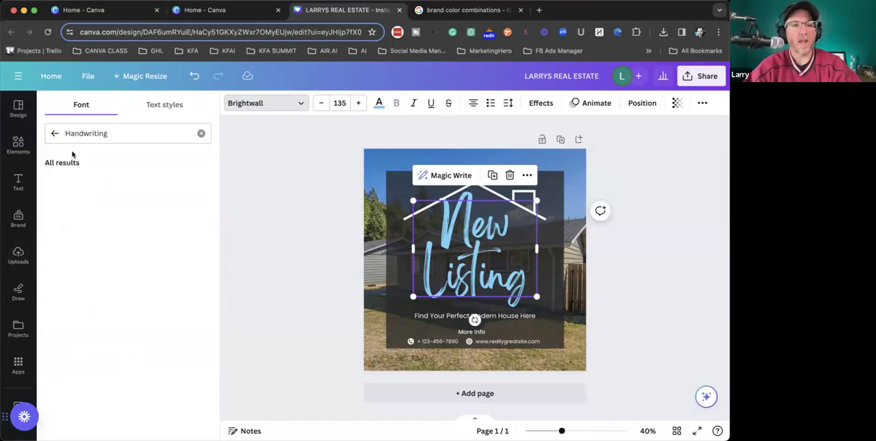
pyautogui.click(105, 243)
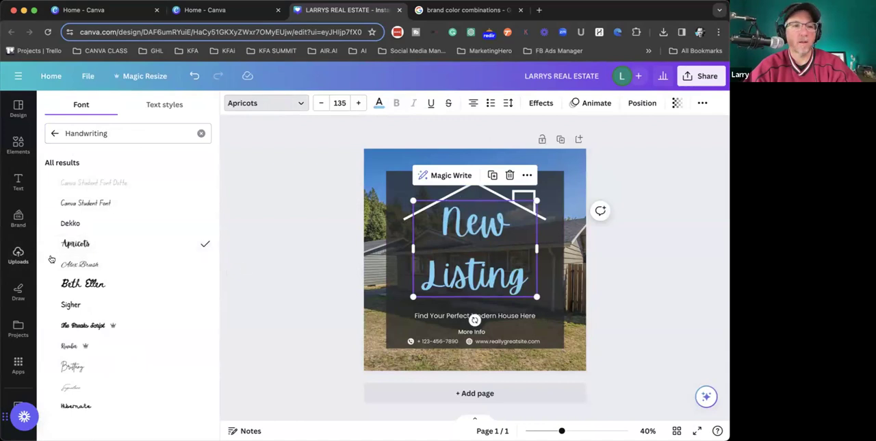
pyautogui.click(83, 285)
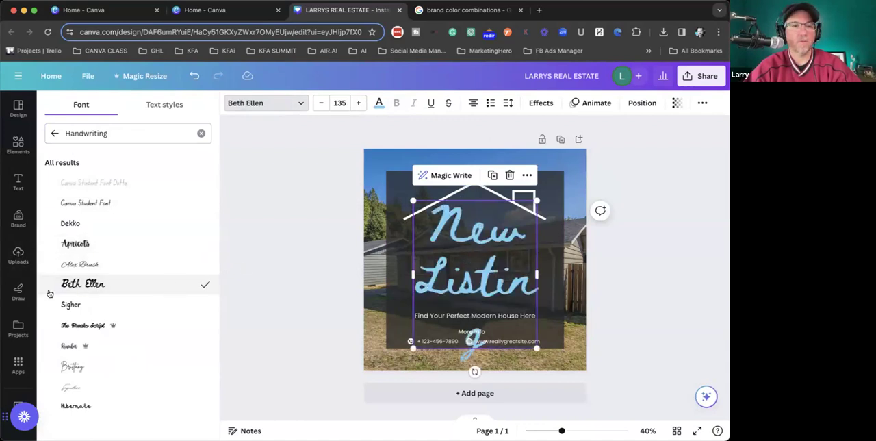
pyautogui.click(84, 326)
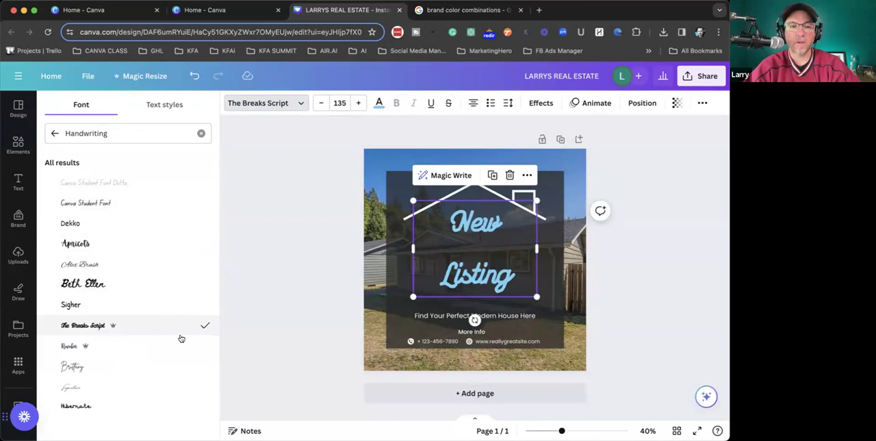
pyautogui.click(89, 346)
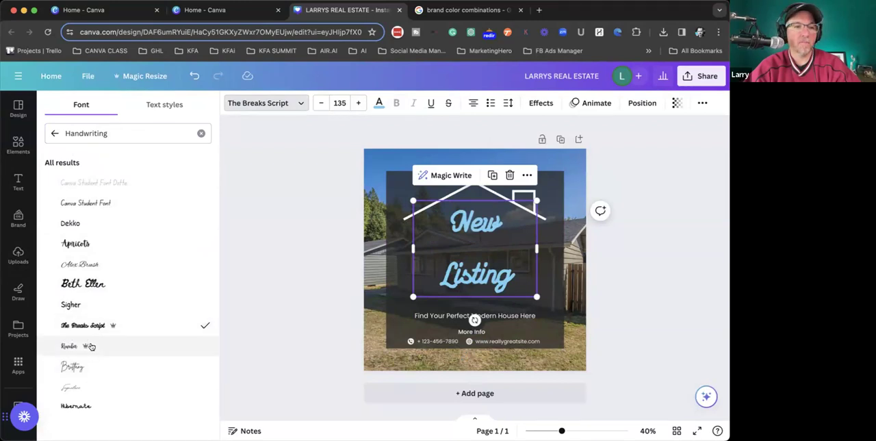
pyautogui.click(510, 242)
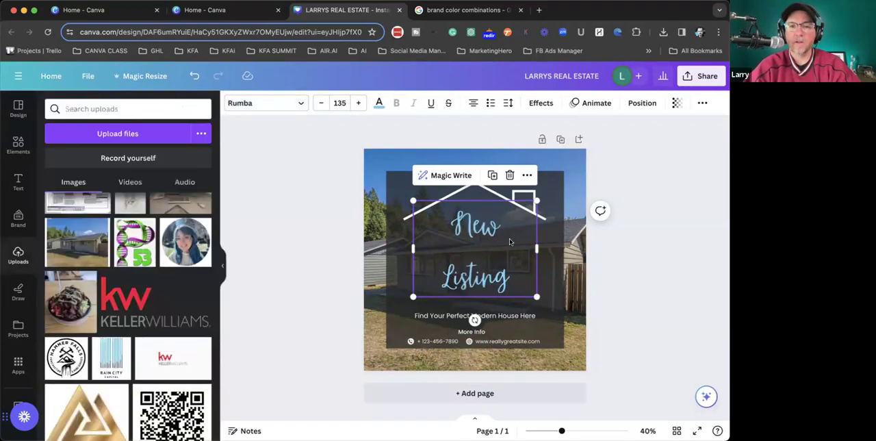
# - Increase the font size of the New Listing headline to 173
pyautogui.click(471, 226)
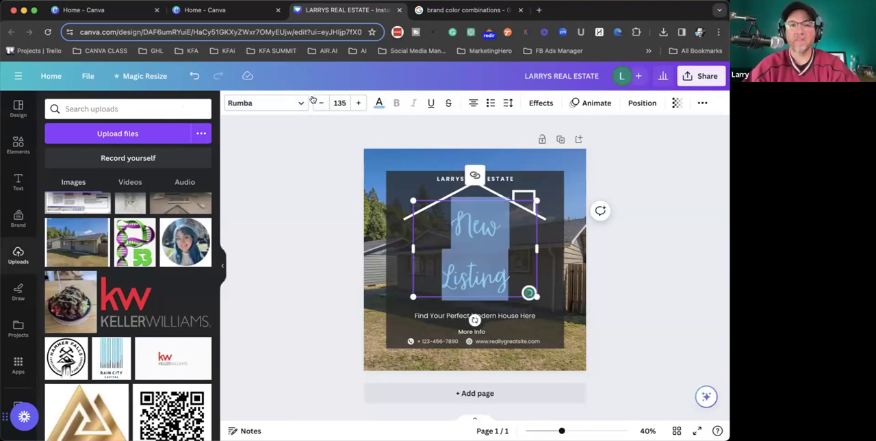
pyautogui.click(358, 103)
pyautogui.click(358, 103)
pyautogui.click(358, 102)
pyautogui.click(358, 103)
pyautogui.click(358, 103)
pyautogui.click(358, 102)
pyautogui.click(358, 103)
pyautogui.click(358, 103)
pyautogui.click(358, 103)
pyautogui.click(358, 102)
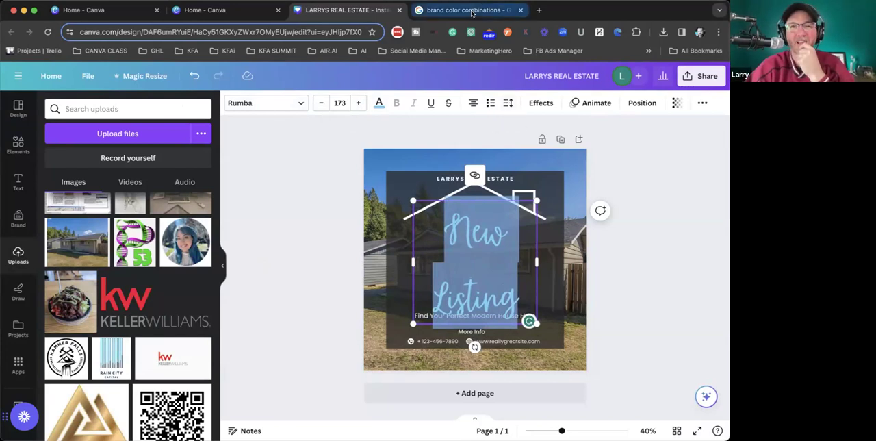
# - Tighten the line spacing of the New Listing headline to 0.8
pyautogui.click(508, 103)
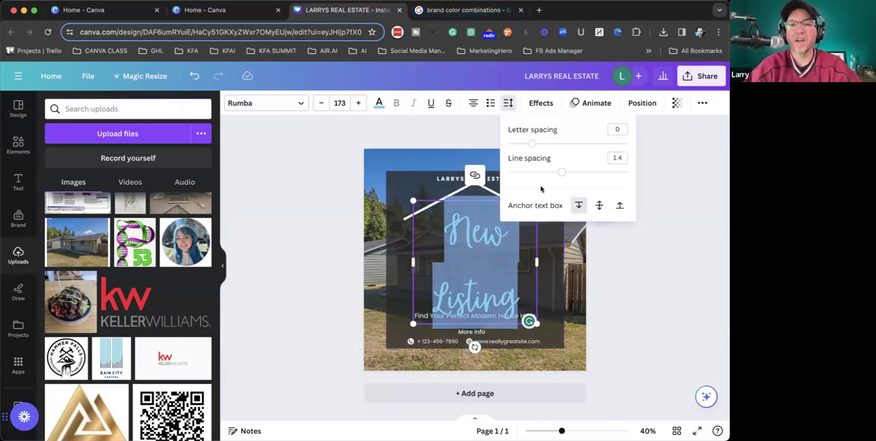
pyautogui.moveTo(553, 171); pyautogui.dragTo(525, 171)
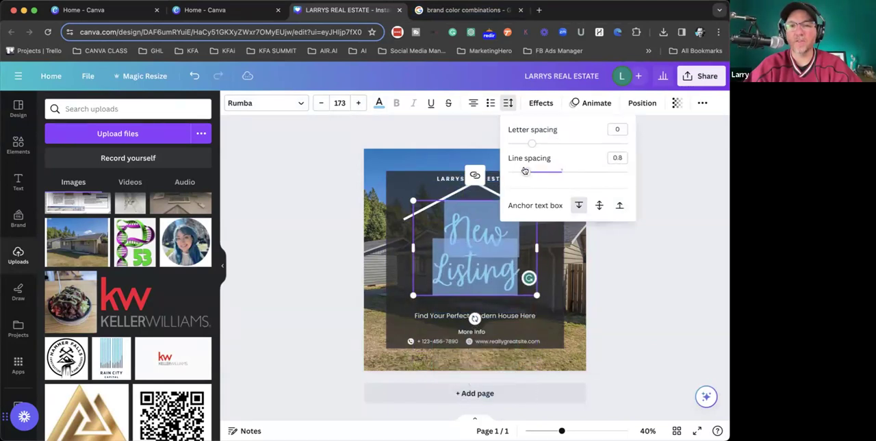
pyautogui.click(675, 227)
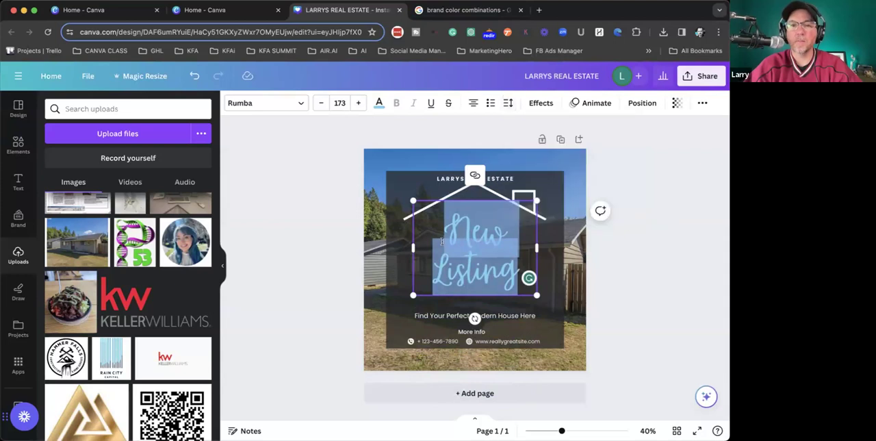
pyautogui.click(633, 268)
# - Enlarge the New Listing headline further to font size 185
pyautogui.click(527, 205)
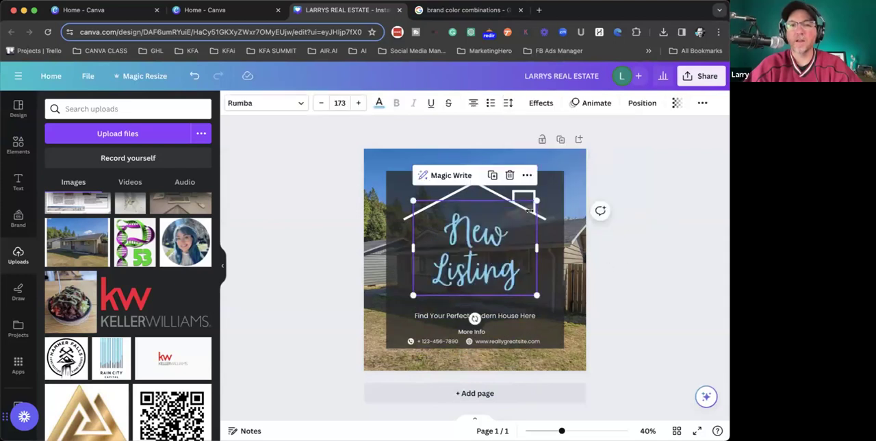
pyautogui.tripleClick(475, 255)
pyautogui.click(357, 105)
pyautogui.click(357, 105)
pyautogui.click(357, 105)
pyautogui.click(358, 105)
pyautogui.click(358, 105)
pyautogui.click(664, 216)
pyautogui.click(482, 249)
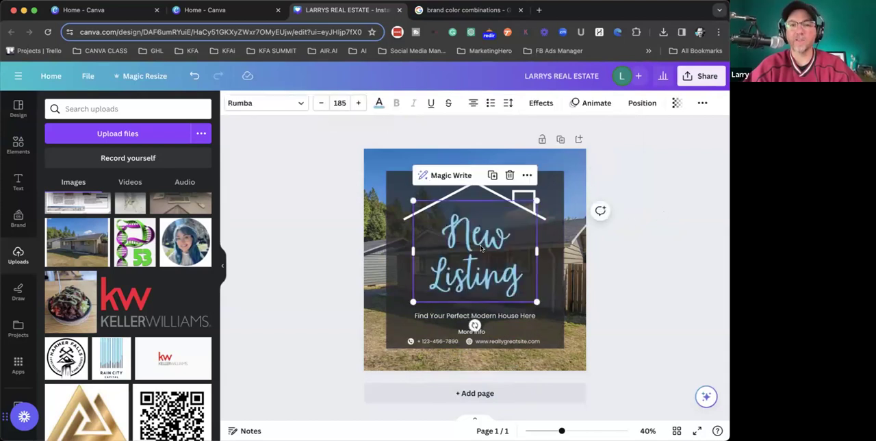
# - Cycle the New Listing headline through the other text alignments and return it to centered
pyautogui.click(336, 143)
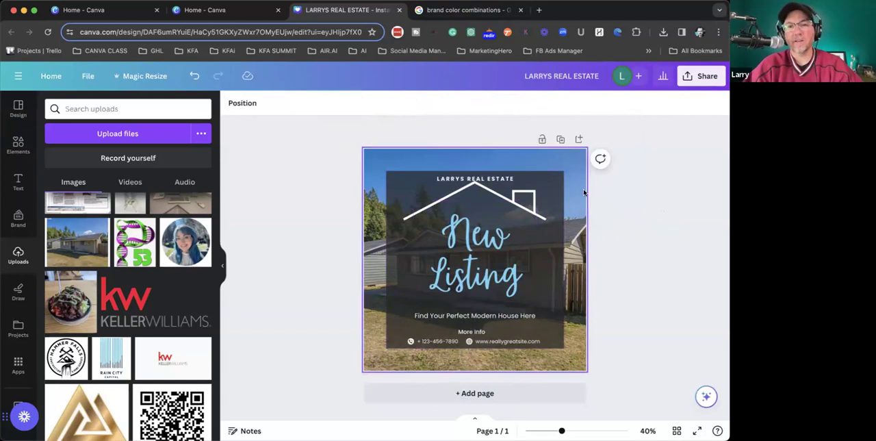
pyautogui.click(456, 223)
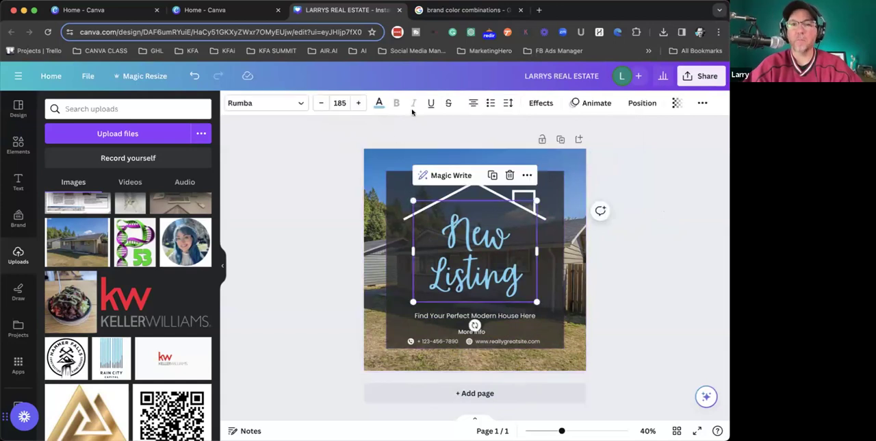
pyautogui.click(472, 104)
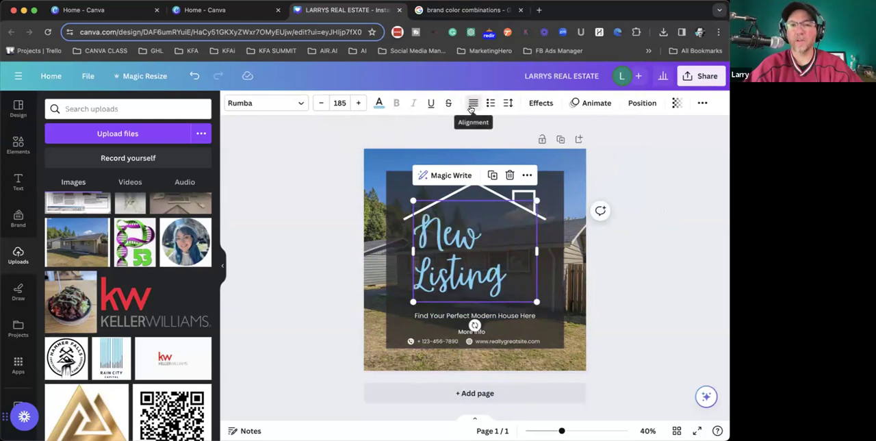
pyautogui.click(472, 104)
pyautogui.click(472, 104)
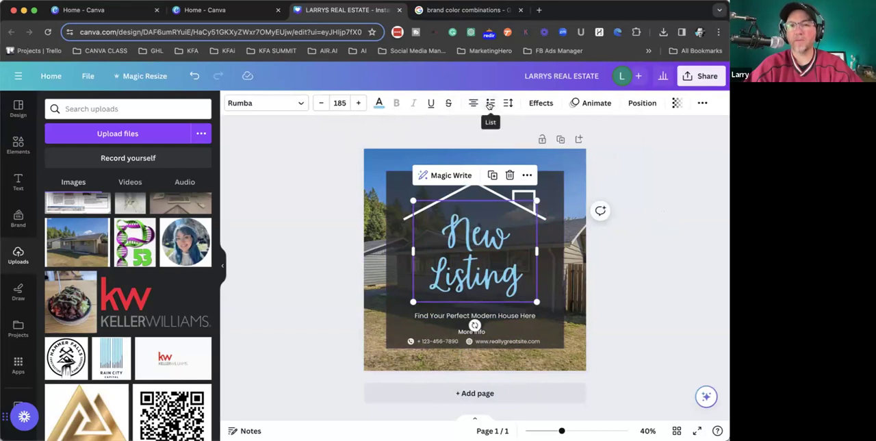
# - Try bulleted and numbered list formatting on the New Listing headline, and return it to plain text
pyautogui.click(489, 103)
pyautogui.click(490, 102)
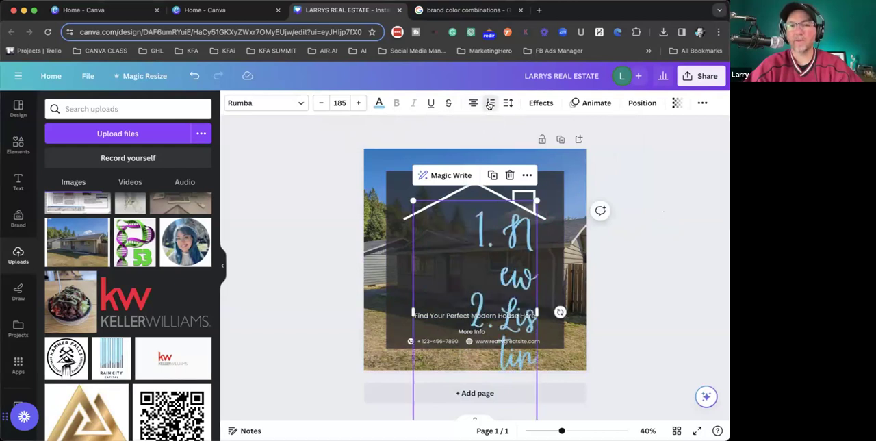
pyautogui.click(489, 103)
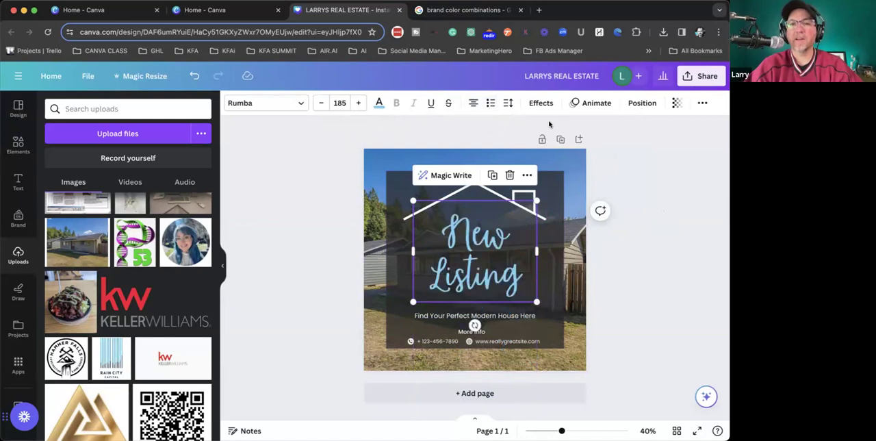
# - Apply a Shadow effect to the New Listing headline with blur 63, transparency 71 and offset 29
pyautogui.click(678, 194)
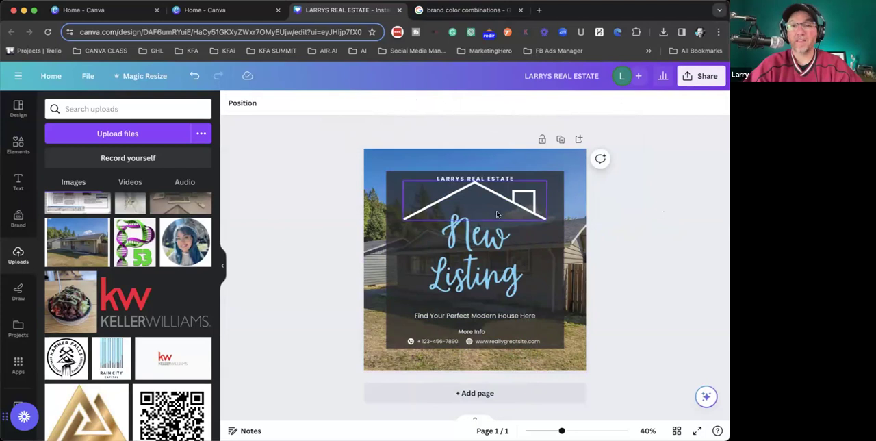
pyautogui.click(519, 186)
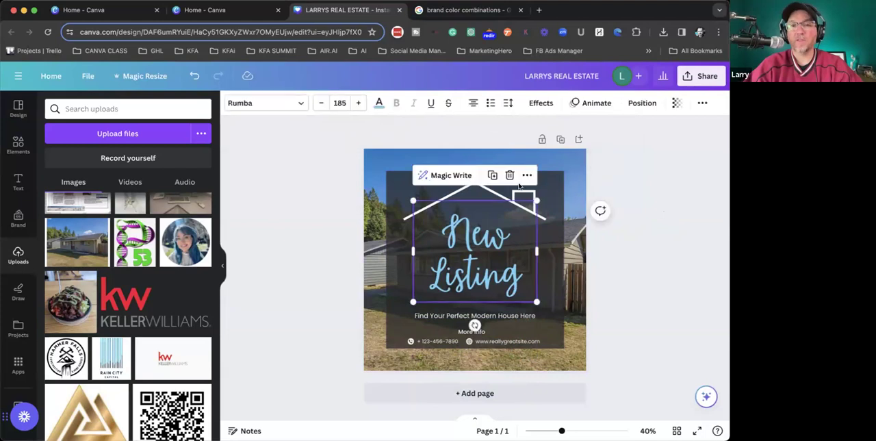
pyautogui.click(538, 103)
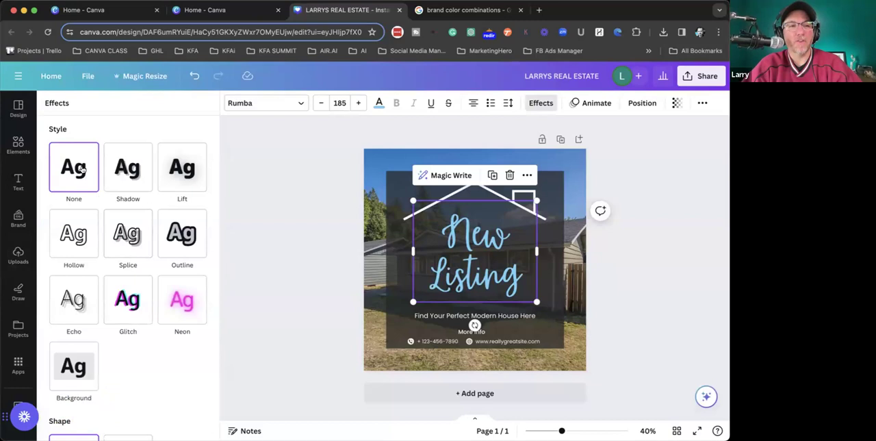
pyautogui.click(132, 170)
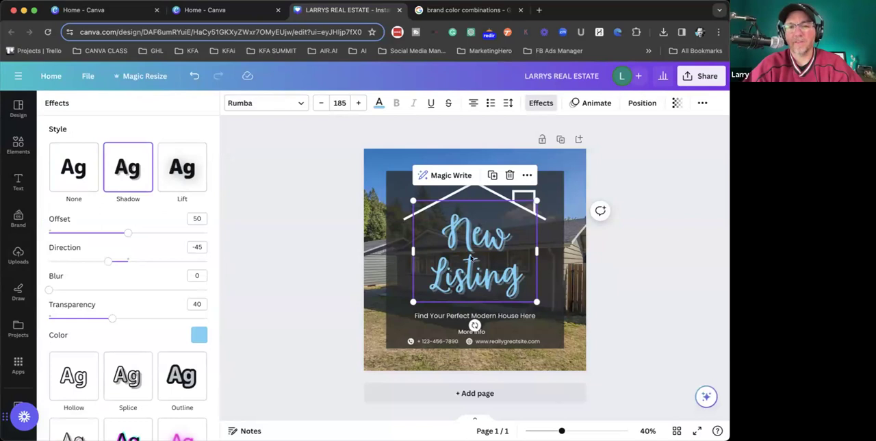
pyautogui.scroll(5, 471, 259)
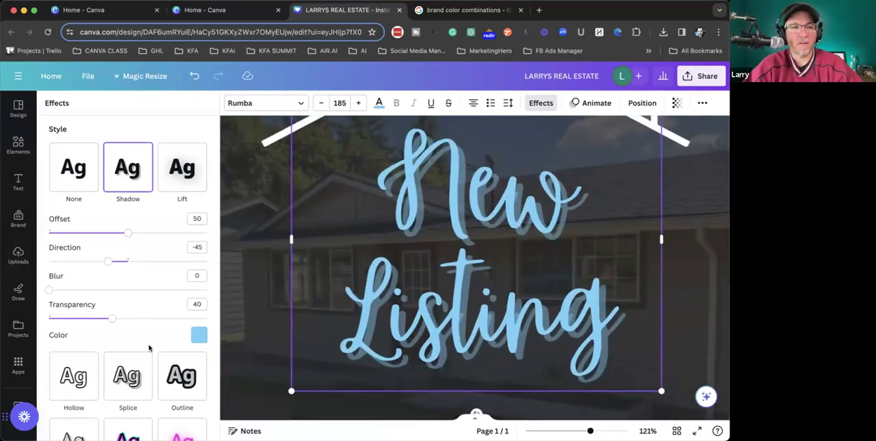
pyautogui.moveTo(49, 290); pyautogui.dragTo(148, 290)
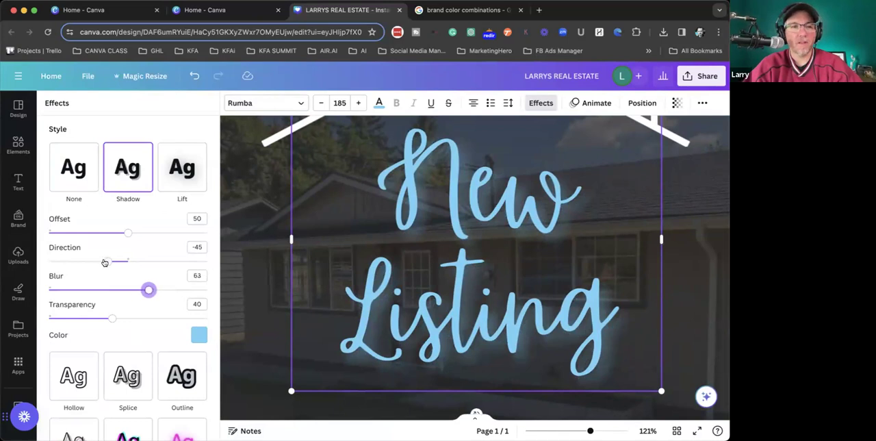
pyautogui.moveTo(112, 319); pyautogui.dragTo(160, 317)
pyautogui.moveTo(128, 232); pyautogui.dragTo(95, 233)
pyautogui.scroll(-5, 240, 226)
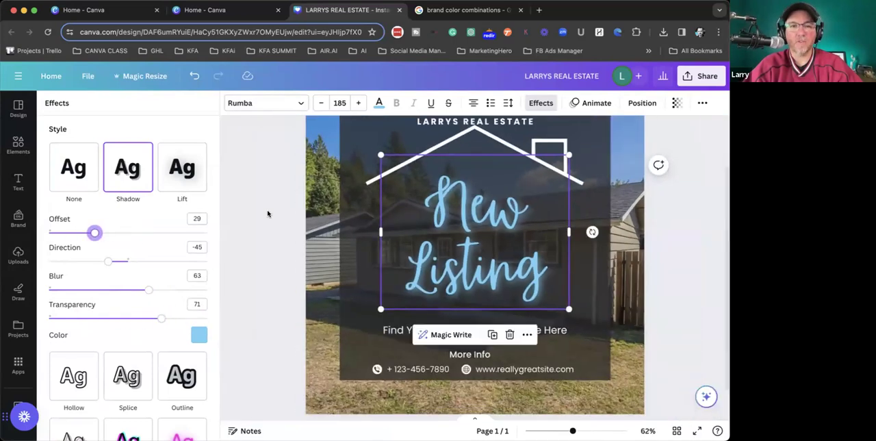
# - Remove the shadow effect from the New Listing headline
pyautogui.click(410, 239)
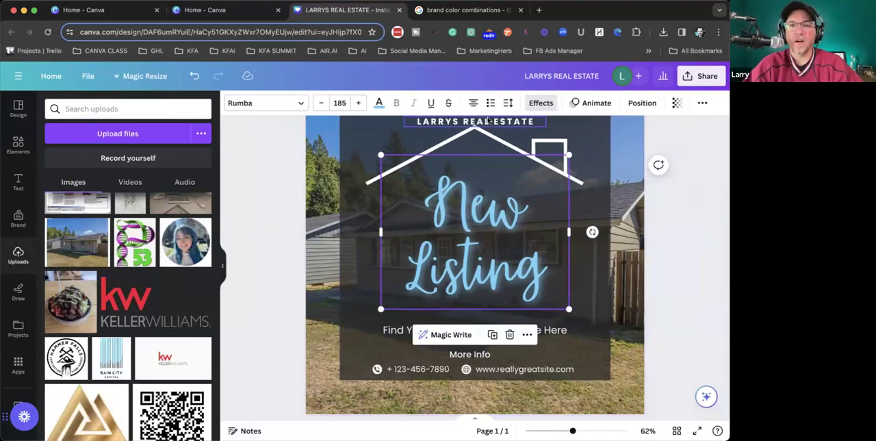
pyautogui.click(541, 103)
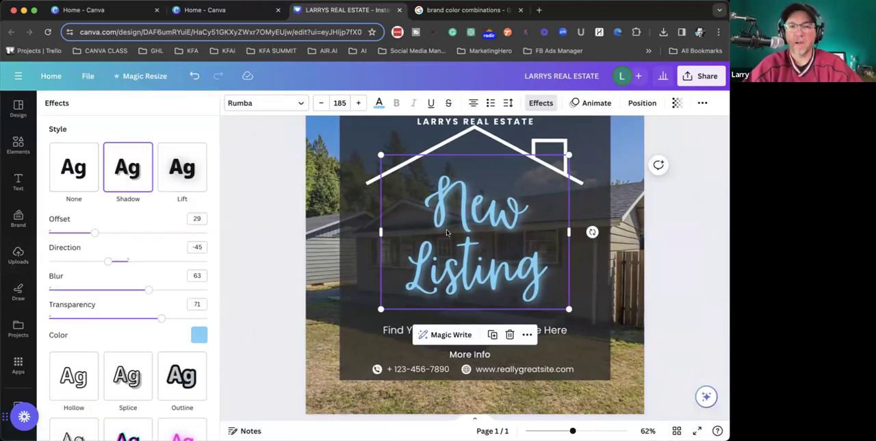
pyautogui.click(74, 167)
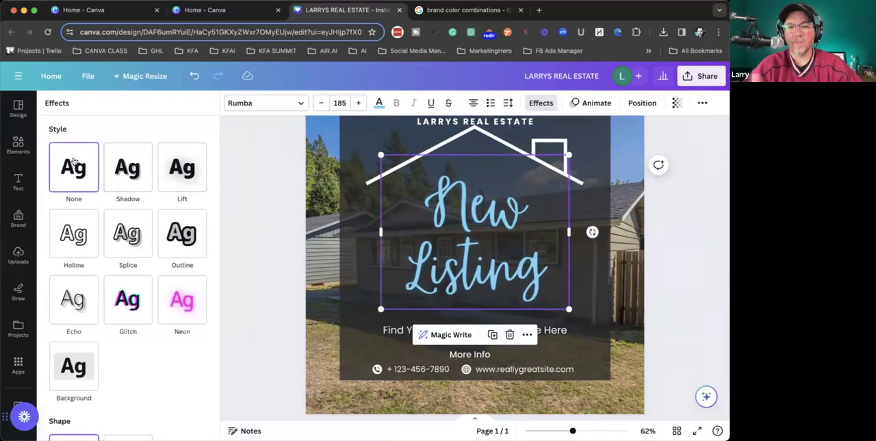
# - Try an Outline effect on the New Listing headline in off-white #f8f8f3 with thickness 7
pyautogui.click(179, 233)
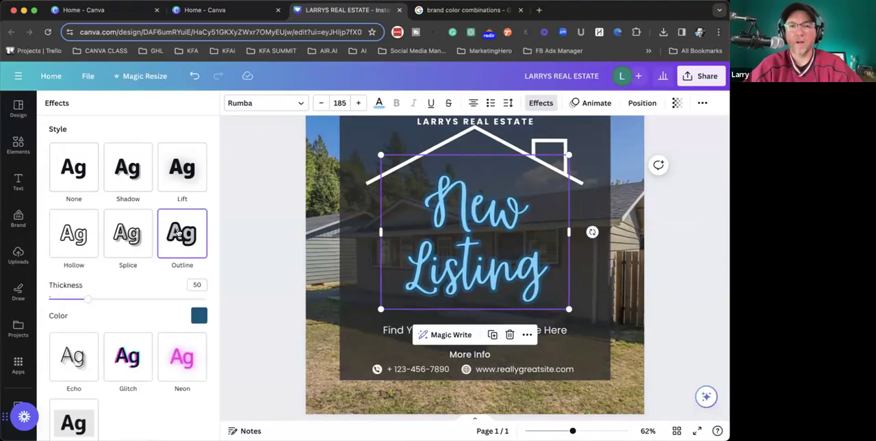
pyautogui.click(198, 315)
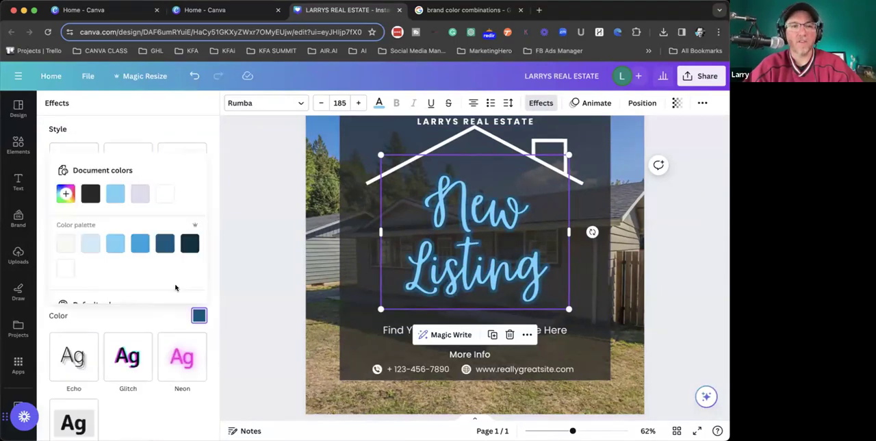
pyautogui.click(65, 243)
pyautogui.scroll(-2, 152, 306)
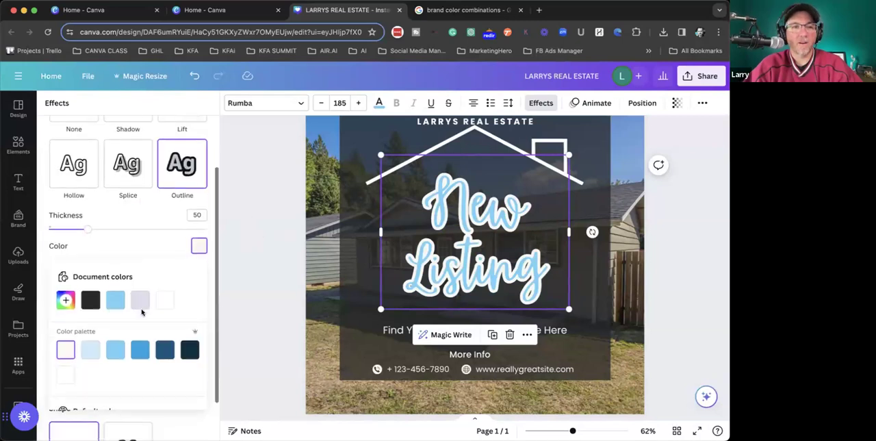
pyautogui.moveTo(82, 226); pyautogui.dragTo(54, 226)
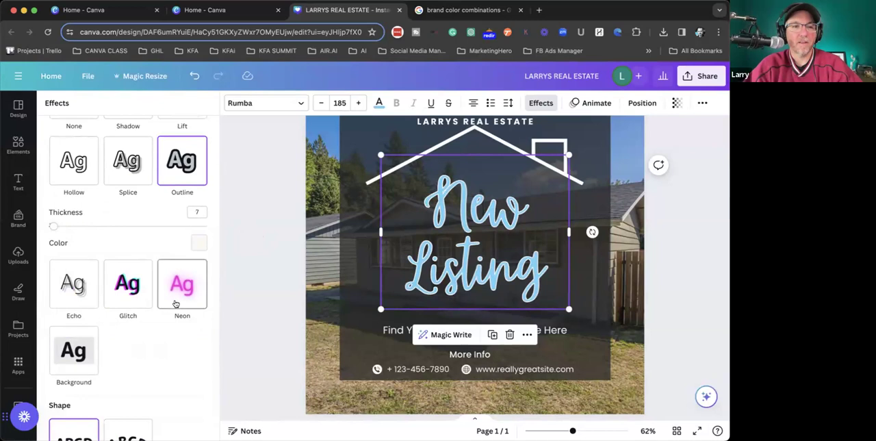
# - Apply the Neon effect to the New Listing headline at intensity 50
pyautogui.scroll(-1, 164, 329)
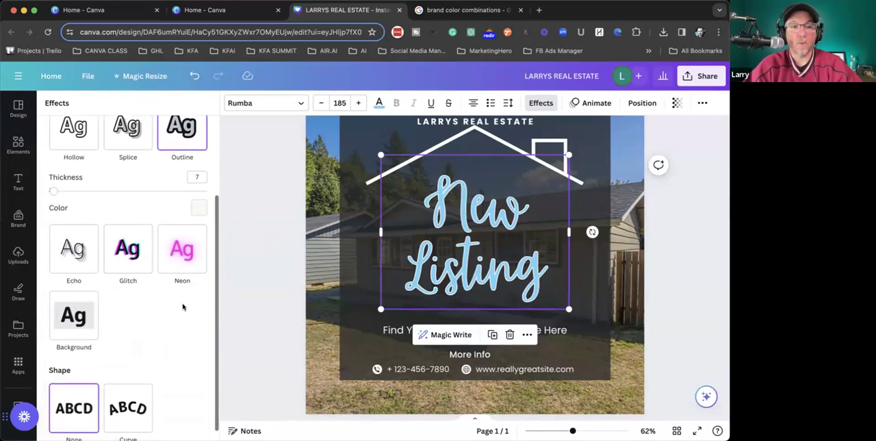
pyautogui.click(179, 252)
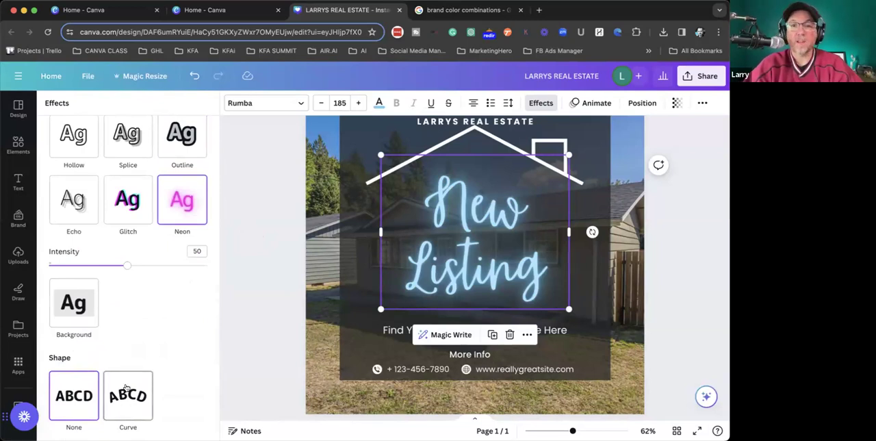
# - Curve the LARRYS REAL ESTATE text with a curve value of 19
pyautogui.click(445, 122)
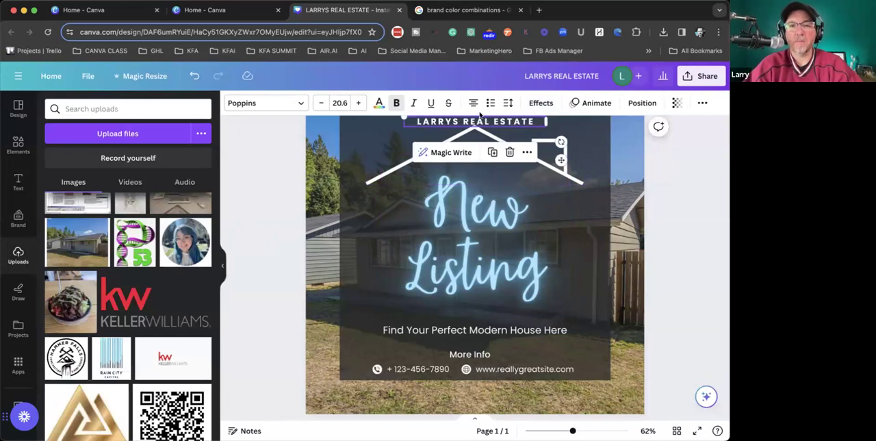
pyautogui.click(541, 103)
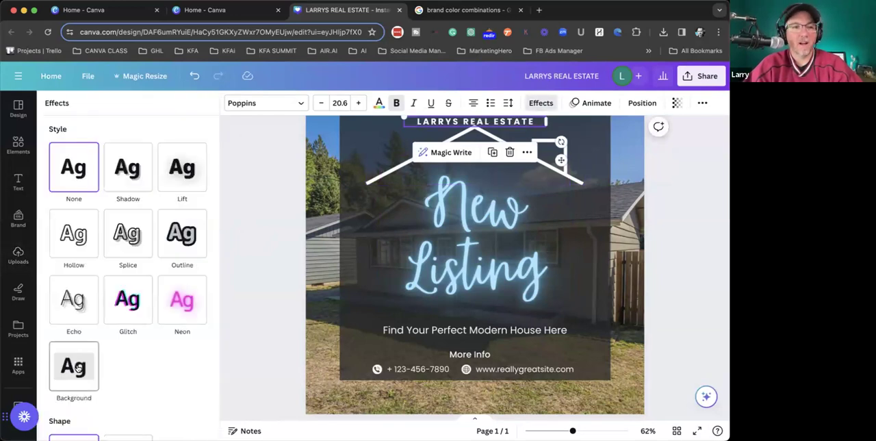
pyautogui.scroll(-3, 79, 368)
pyautogui.click(131, 396)
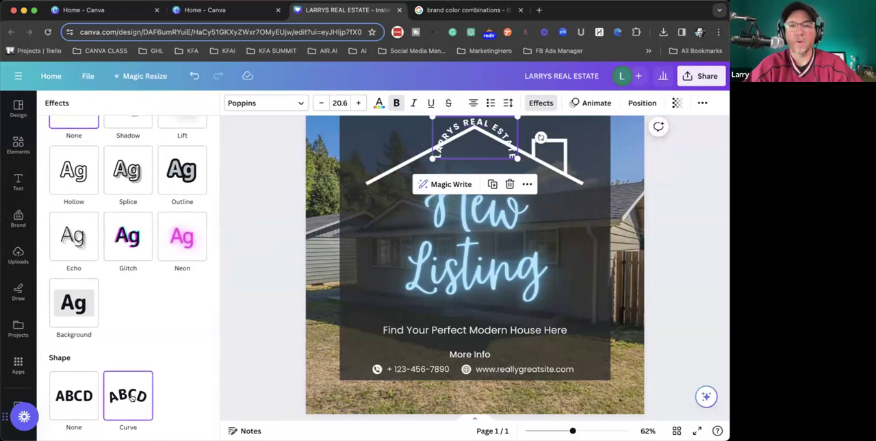
pyautogui.scroll(-2, 127, 347)
pyautogui.moveTo(167, 425); pyautogui.dragTo(142, 425)
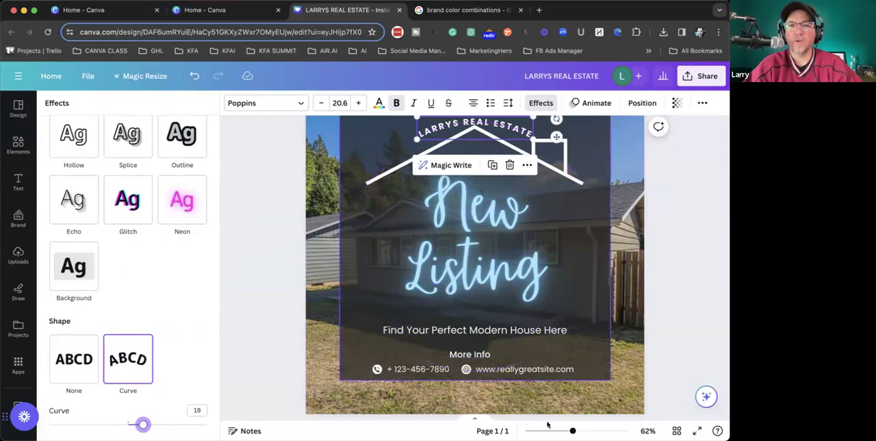
pyautogui.click(709, 289)
# - Move the house roof graphic and the curved LARRYS REAL ESTATE text slightly down, keeping the text arched above the roof
pyautogui.scroll(1, 709, 289)
pyautogui.moveTo(495, 192); pyautogui.dragTo(491, 189)
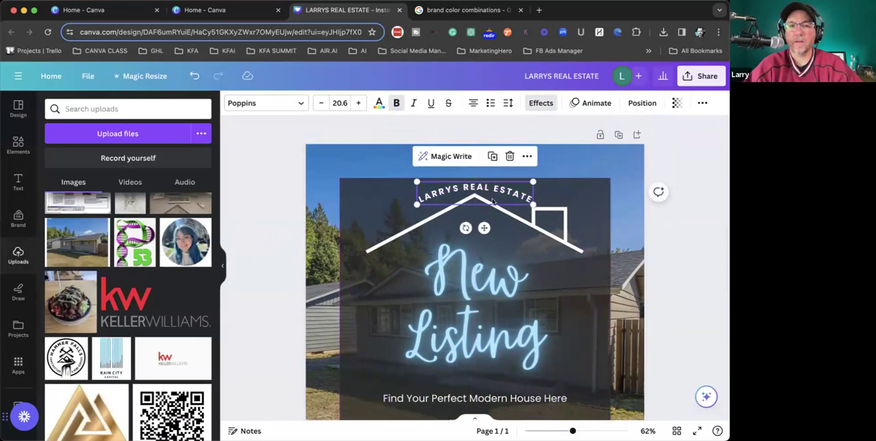
pyautogui.moveTo(539, 225); pyautogui.dragTo(535, 247)
pyautogui.moveTo(508, 192); pyautogui.dragTo(504, 200)
# - Increase the font size of the curved LARRYS REAL ESTATE text to 29.6
pyautogui.doubleClick(500, 199)
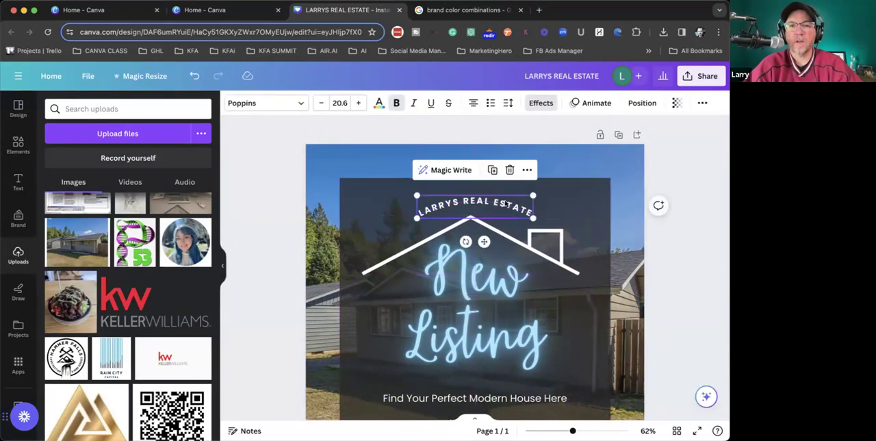
pyautogui.click(355, 102)
pyautogui.press('Escape')
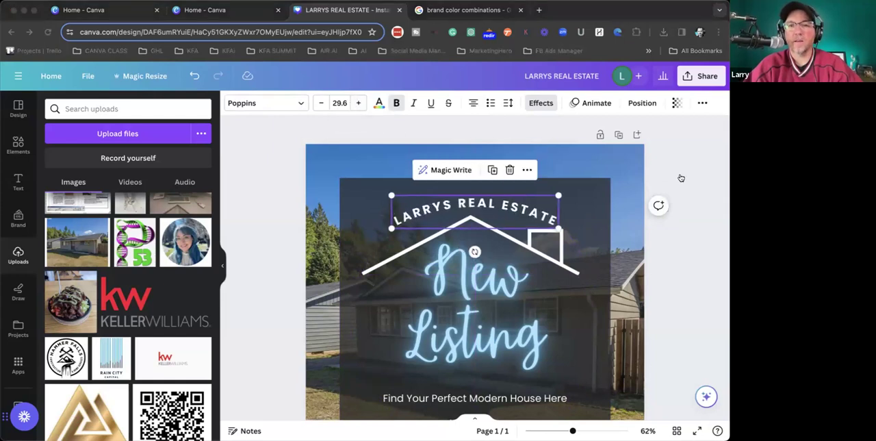
pyautogui.click(281, 152)
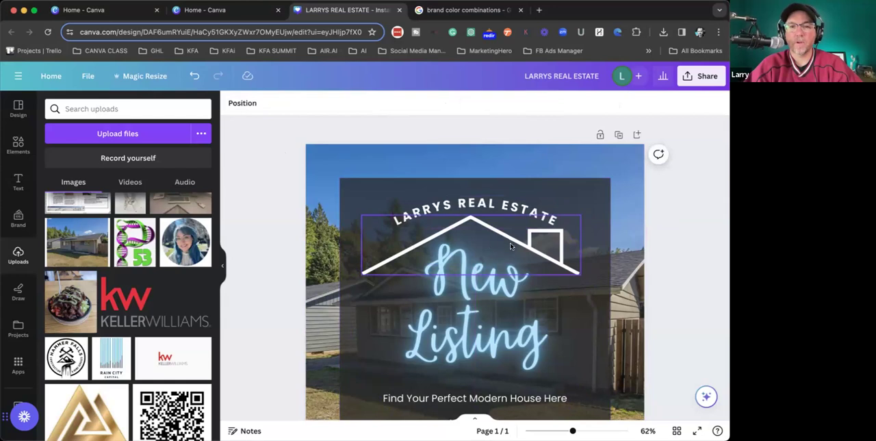
# - View the available brand kits, keep the current one, and add a text box in its title style
pyautogui.scroll(-5, 511, 246)
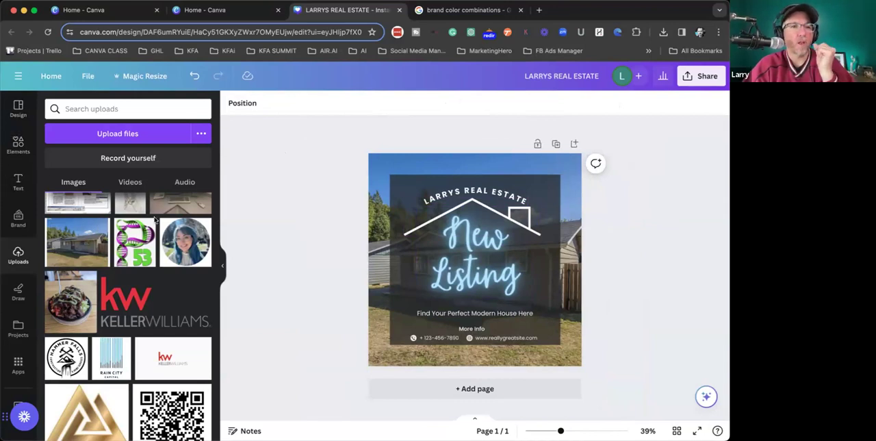
pyautogui.click(18, 182)
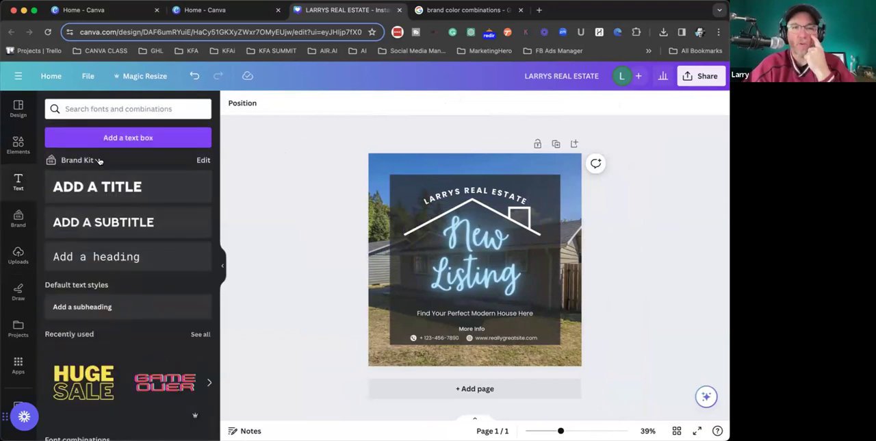
pyautogui.click(99, 160)
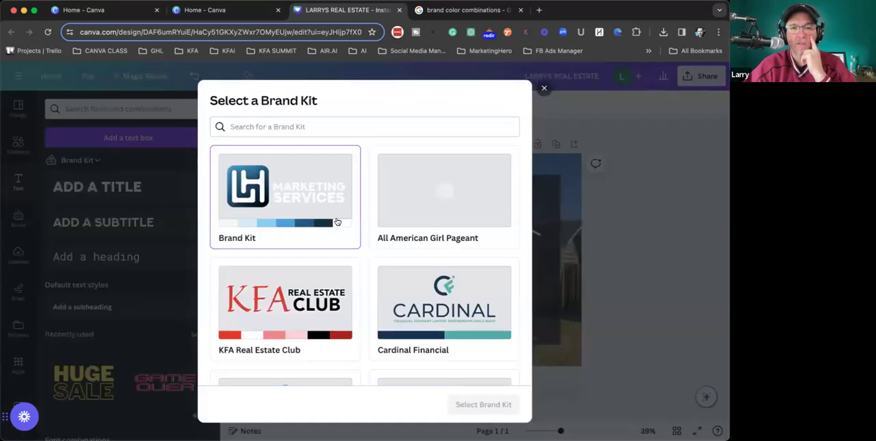
pyautogui.click(542, 90)
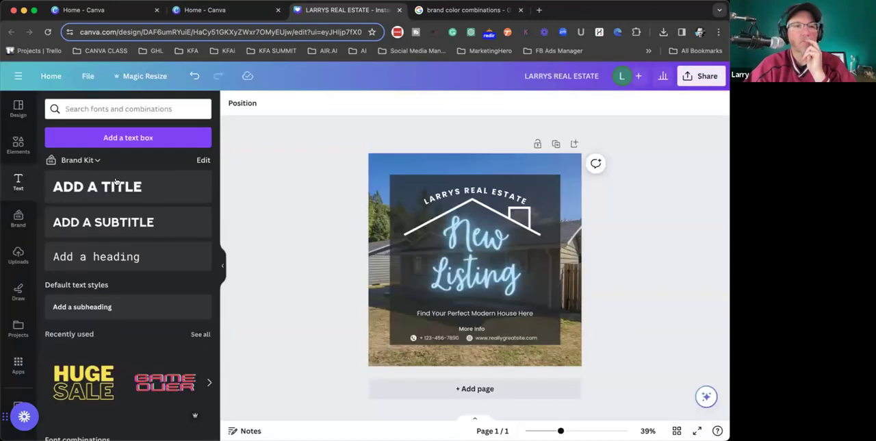
pyautogui.click(101, 185)
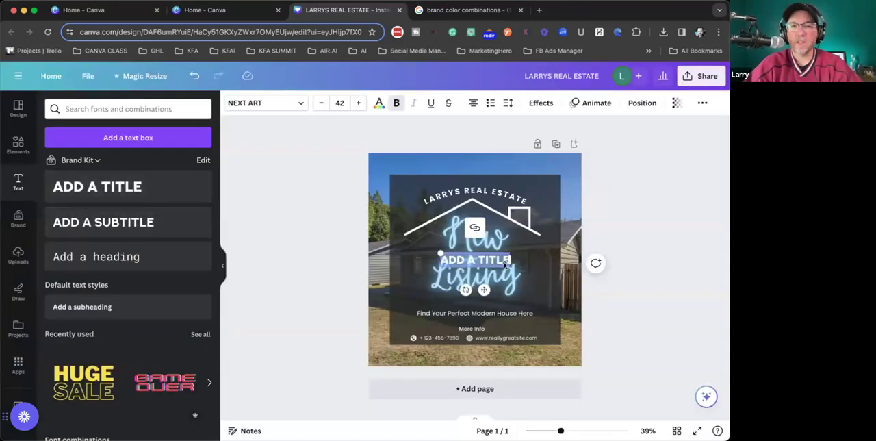
# - Add a subtitle text box and a heading text box in the brand kit's font styles to the post
pyautogui.click(127, 221)
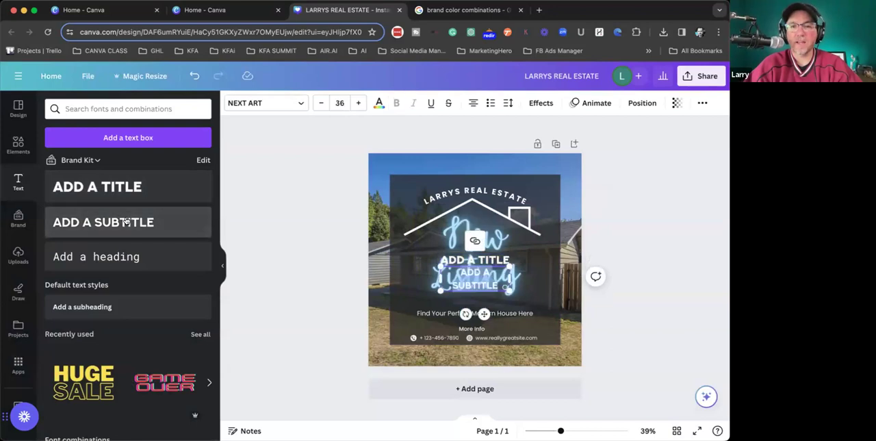
pyautogui.click(124, 255)
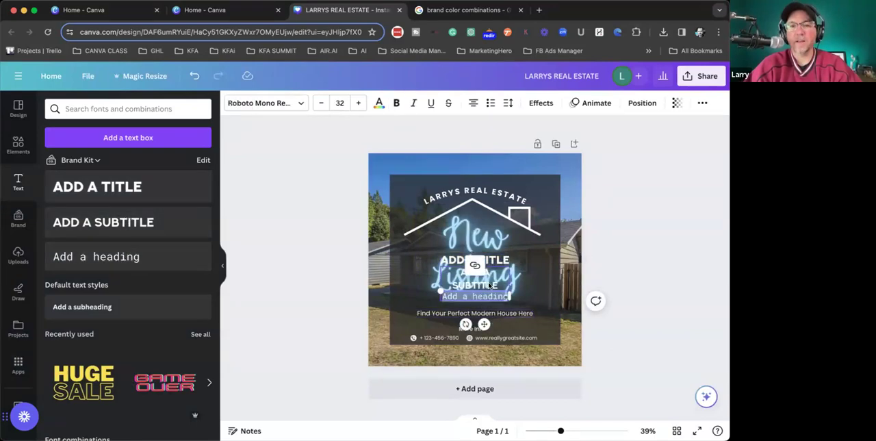
pyautogui.click(492, 276)
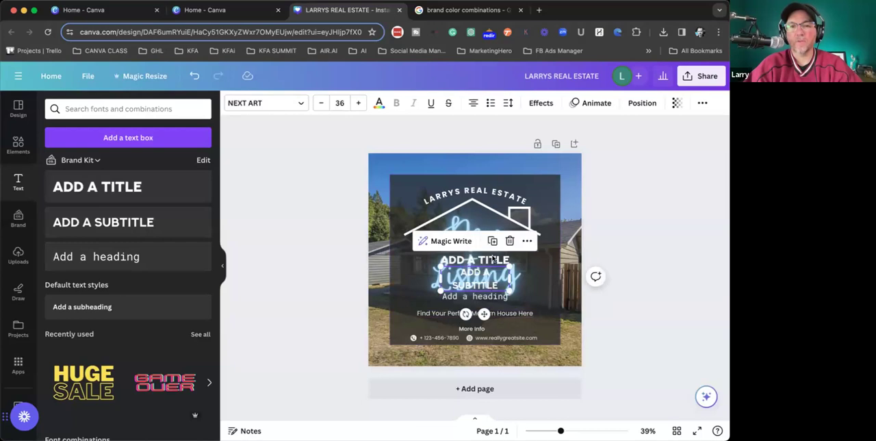
pyautogui.click(491, 295)
# - Add the pink neon "love you" font combination to the post and reposition it beside the New Listing title
pyautogui.scroll(-5, 70, 287)
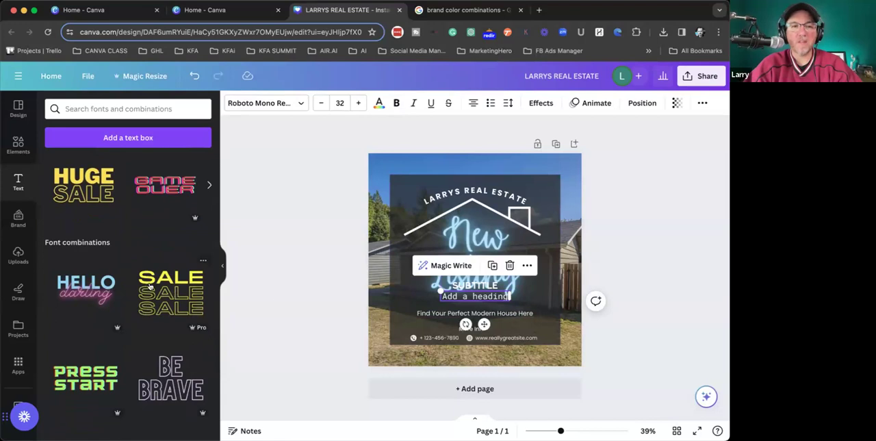
pyautogui.scroll(-5, 150, 287)
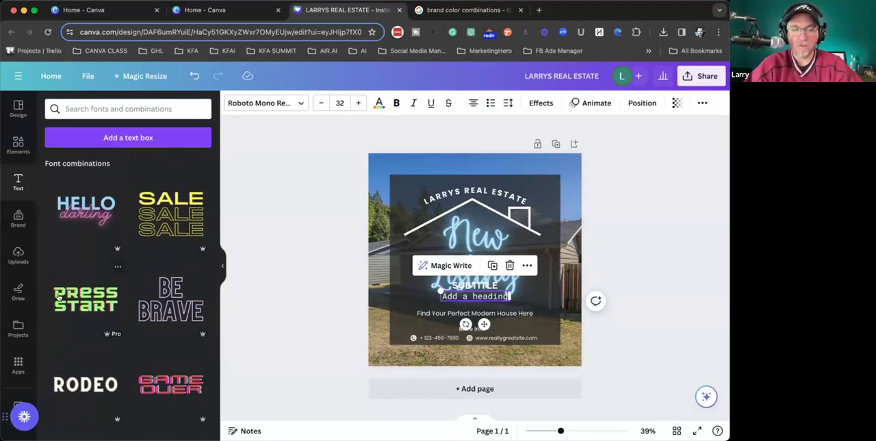
pyautogui.scroll(-4, 65, 303)
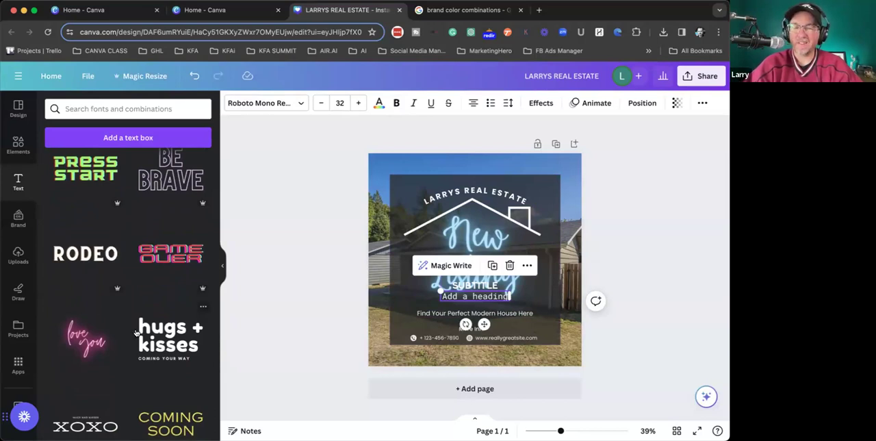
pyautogui.scroll(-2, 134, 333)
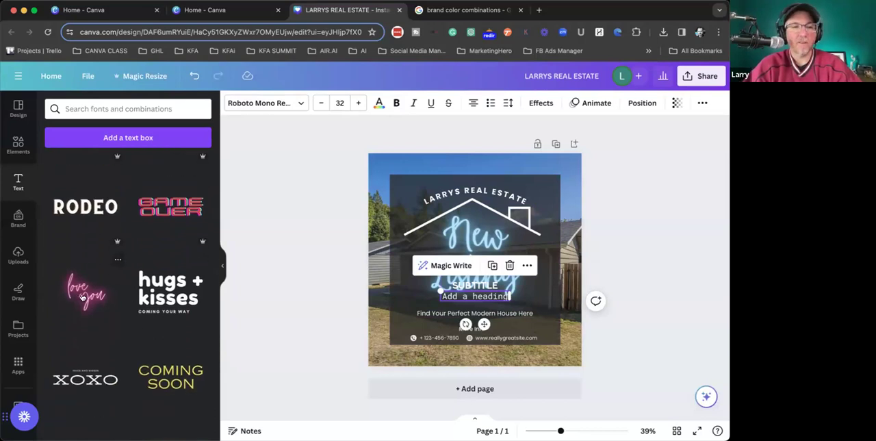
pyautogui.click(86, 299)
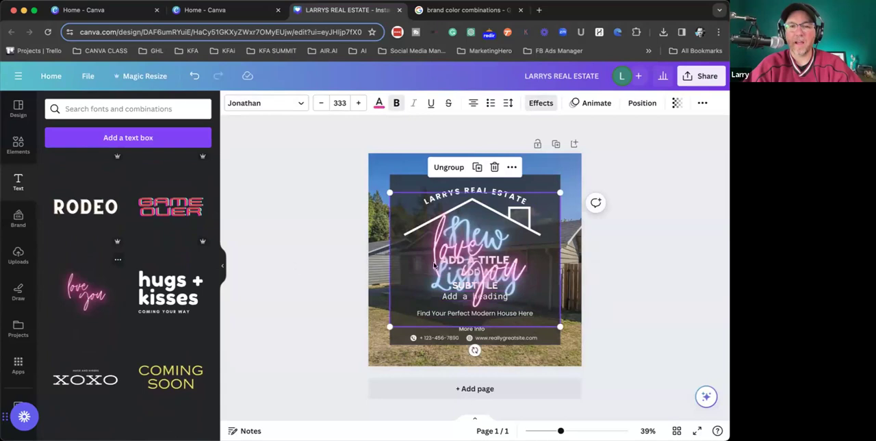
pyautogui.moveTo(443, 248); pyautogui.dragTo(417, 218)
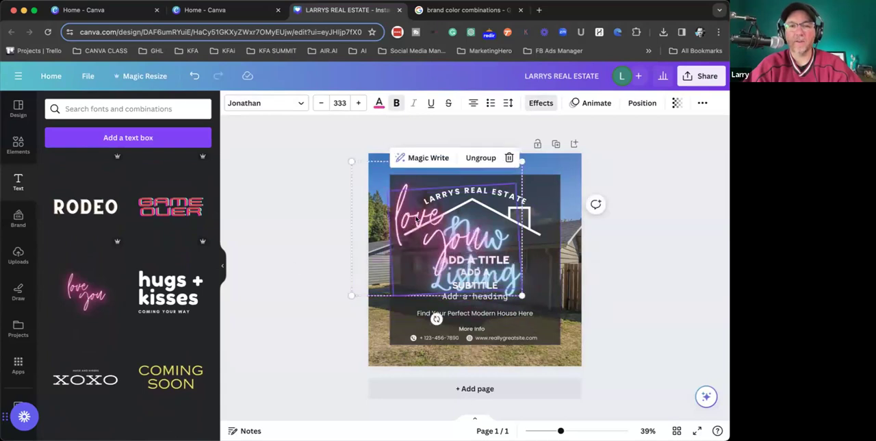
pyautogui.click(269, 222)
pyautogui.click(406, 224)
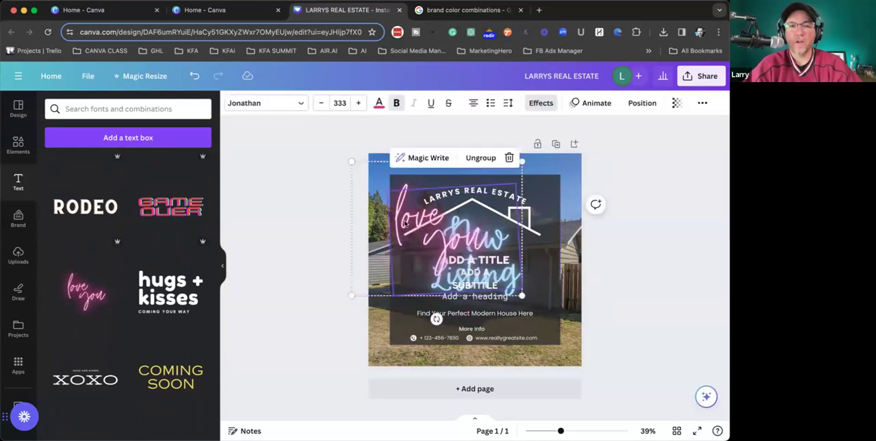
pyautogui.moveTo(405, 176); pyautogui.dragTo(358, 202)
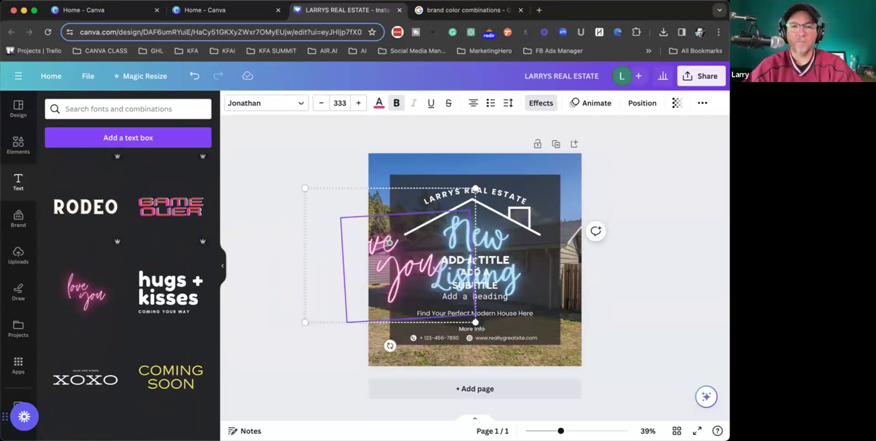
pyautogui.click(262, 199)
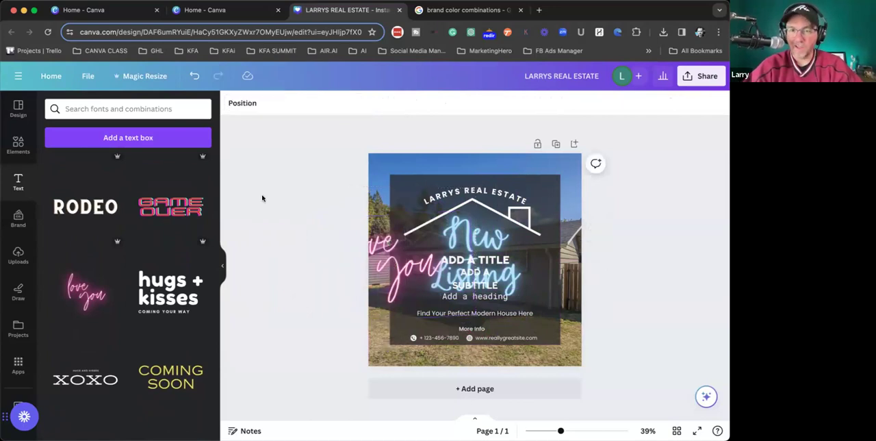
pyautogui.moveTo(372, 283); pyautogui.dragTo(400, 277)
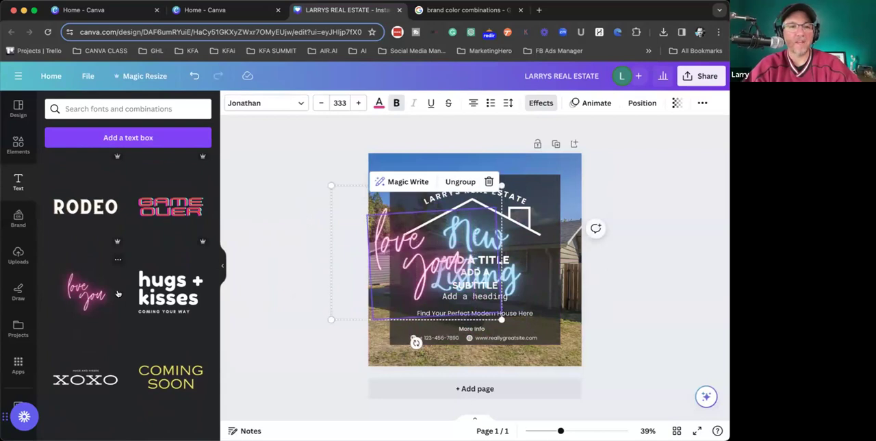
# - Add the "Happy Valentine's Day" font combination and shift it toward the right edge of the post
pyautogui.scroll(-3, 142, 309)
pyautogui.scroll(-10, 142, 308)
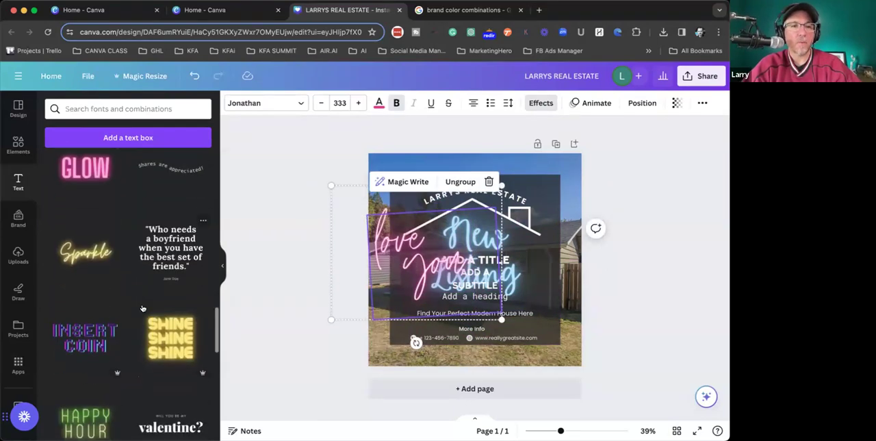
pyautogui.scroll(-2, 142, 309)
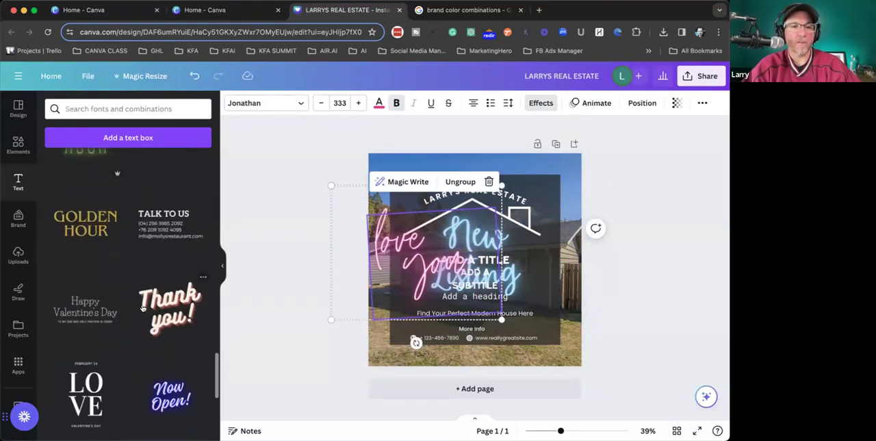
pyautogui.click(78, 310)
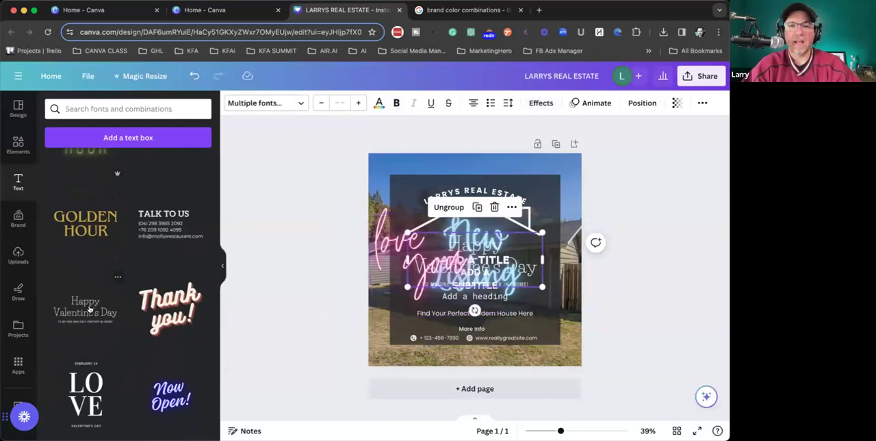
pyautogui.moveTo(519, 246); pyautogui.dragTo(555, 240)
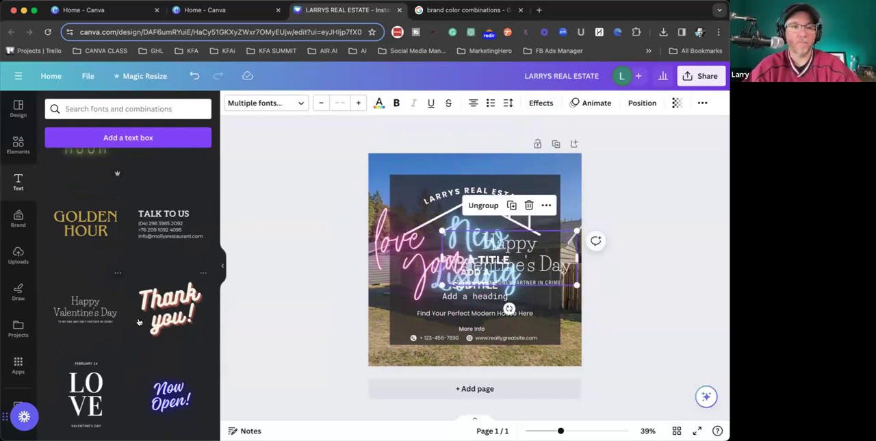
pyautogui.scroll(5, 138, 318)
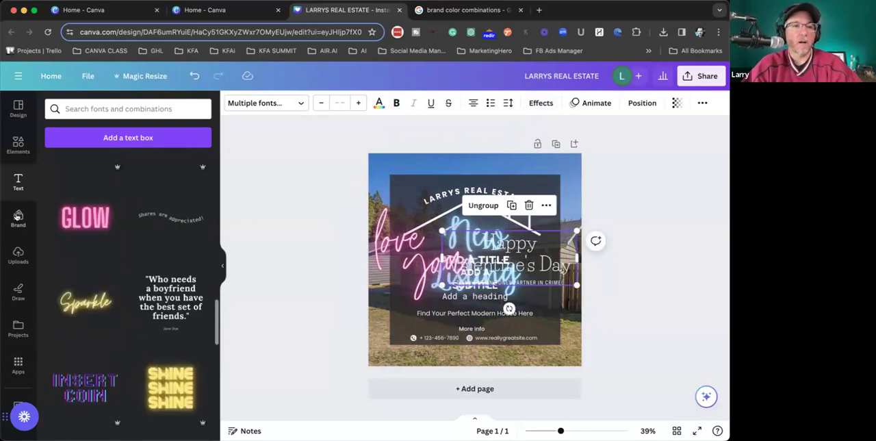
# - Delete the pink "love you" text and the main "Happy Valentine's Day" line from the post
pyautogui.click(351, 241)
pyautogui.click(400, 243)
pyautogui.click(363, 234)
pyautogui.click(370, 237)
pyautogui.click(382, 242)
pyautogui.click(538, 266)
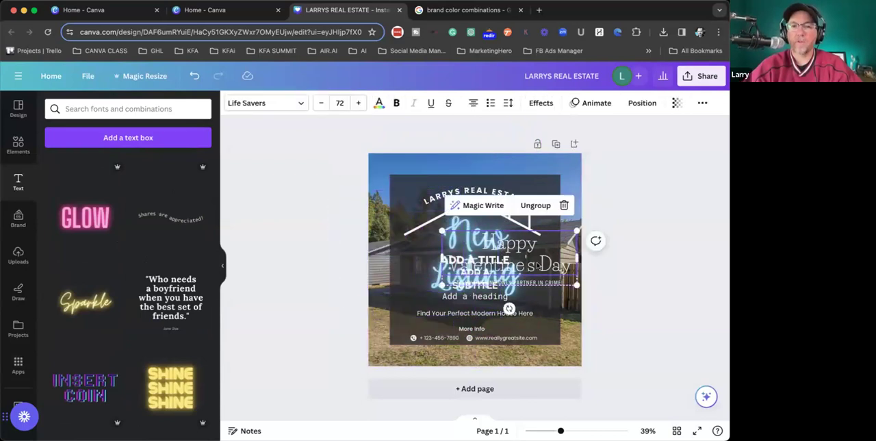
pyautogui.press('Delete')
# - Delete the sample title, subtitle and heading text boxes and the leftover Valentine's tagline from the post
pyautogui.click(625, 266)
pyautogui.click(504, 260)
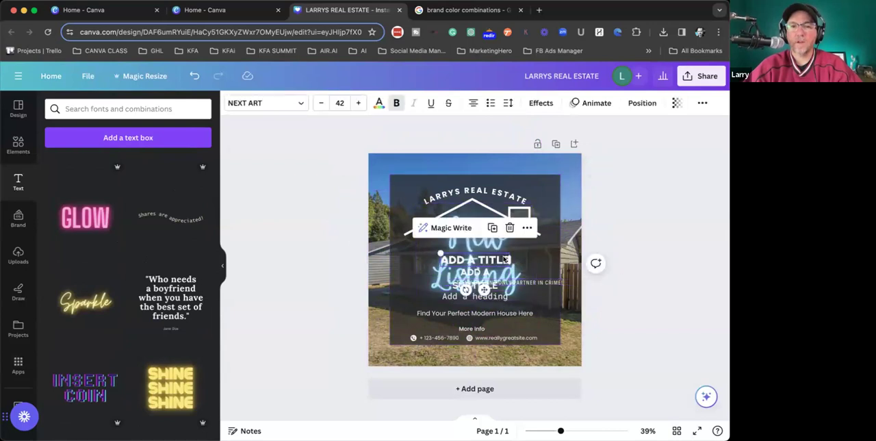
pyautogui.press('Delete')
pyautogui.click(475, 274)
pyautogui.press('Delete')
pyautogui.click(477, 298)
pyautogui.press('Delete')
pyautogui.click(535, 282)
pyautogui.press('Delete')
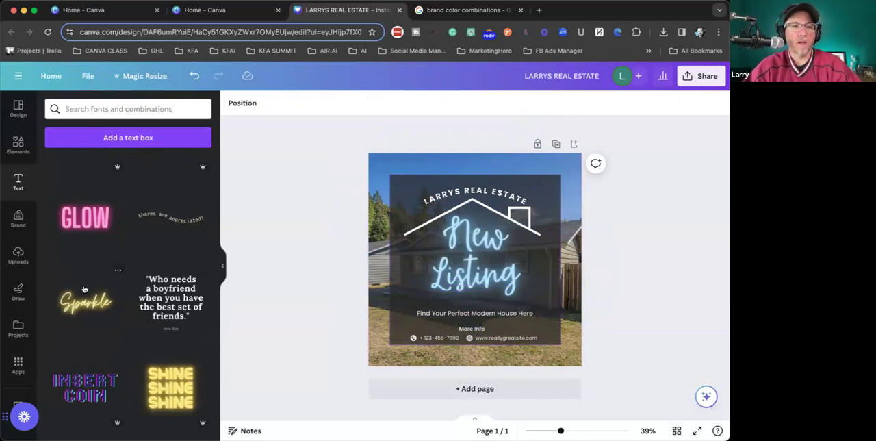
# - Switch the active brand kit to KFA Real Estate Club and look through its logos, colors and fonts
pyautogui.click(17, 219)
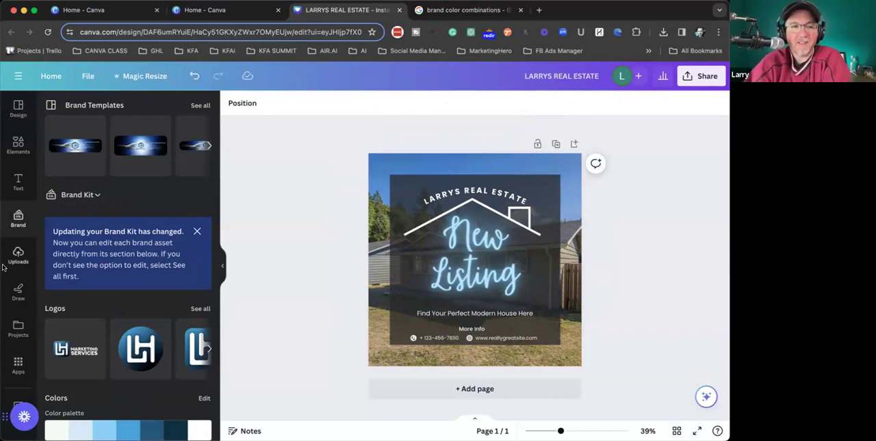
pyautogui.scroll(-1, 98, 184)
pyautogui.click(97, 184)
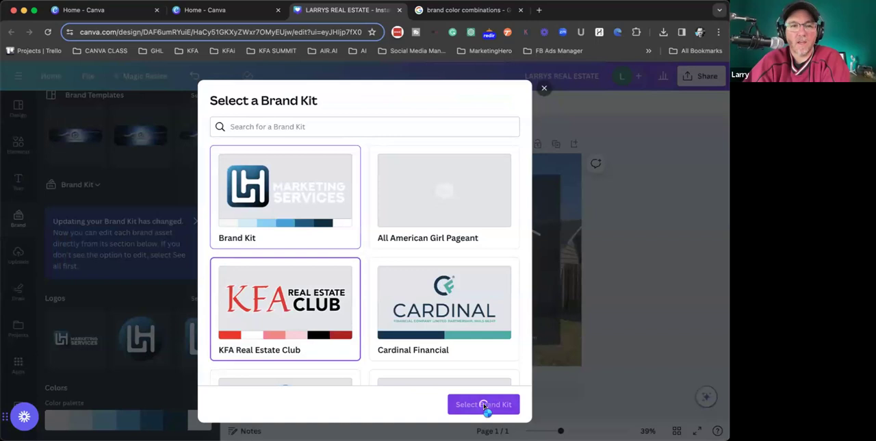
pyautogui.click(484, 404)
pyautogui.scroll(-3, 68, 303)
pyautogui.moveTo(116, 301)
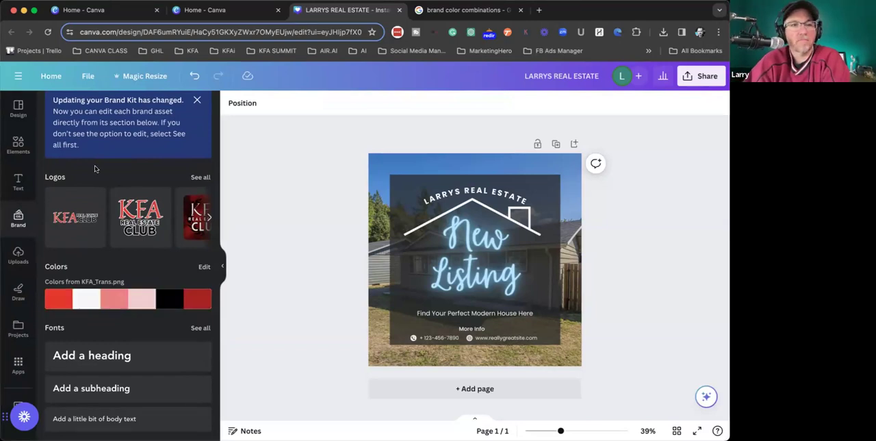
# - Switch the active brand kit to My Test Brand Kit
pyautogui.scroll(3, 63, 175)
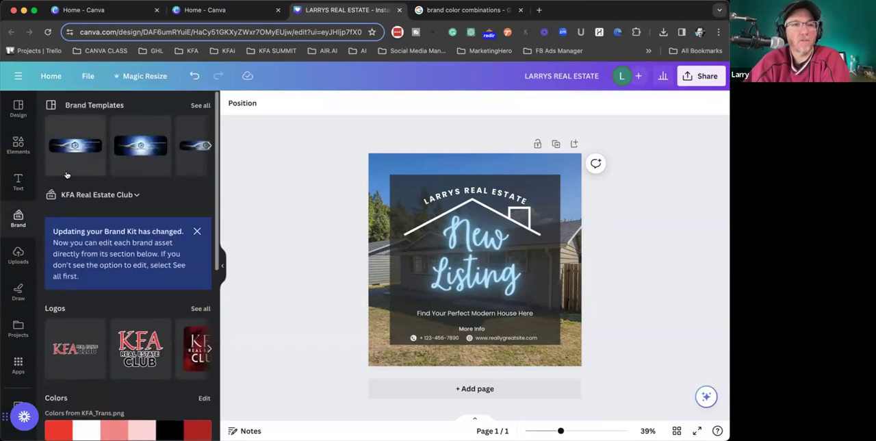
pyautogui.click(101, 194)
pyautogui.scroll(-3, 386, 273)
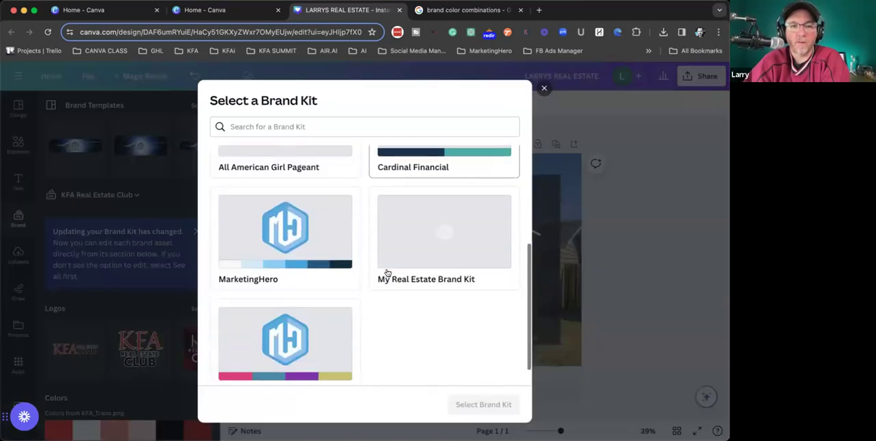
pyautogui.click(317, 303)
pyautogui.click(486, 404)
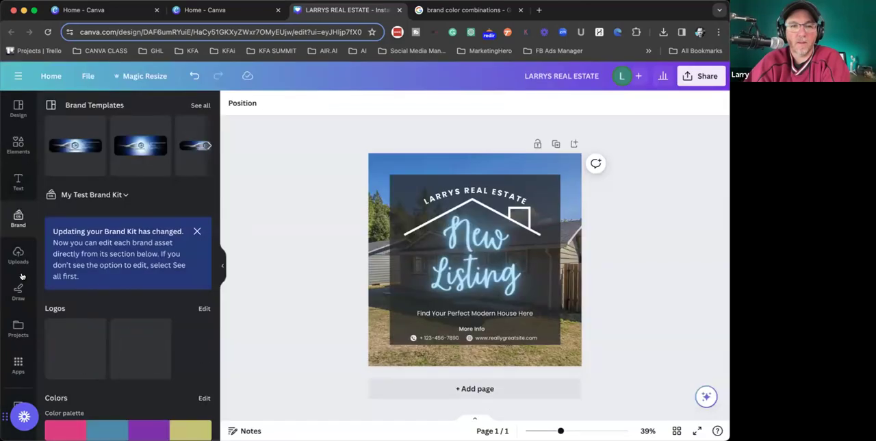
# - Shuffle the brand kit's color palette across the design until the overlay is blue, the title purple and the house outline yellow
pyautogui.scroll(-3, 117, 321)
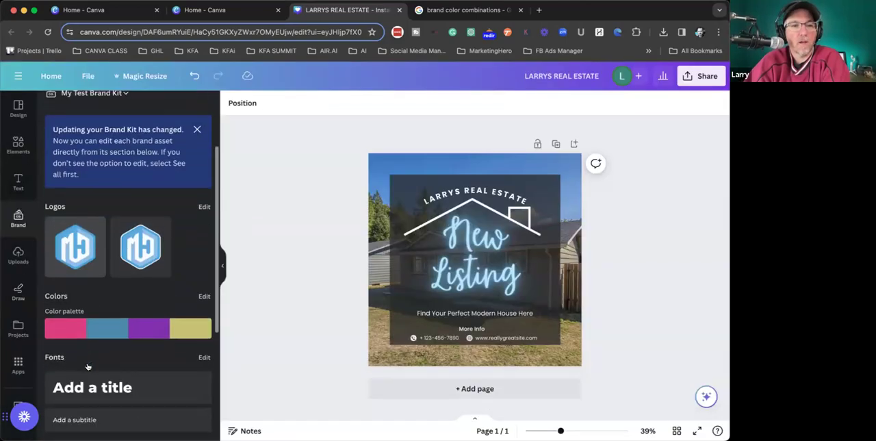
pyautogui.click(123, 329)
pyautogui.click(123, 330)
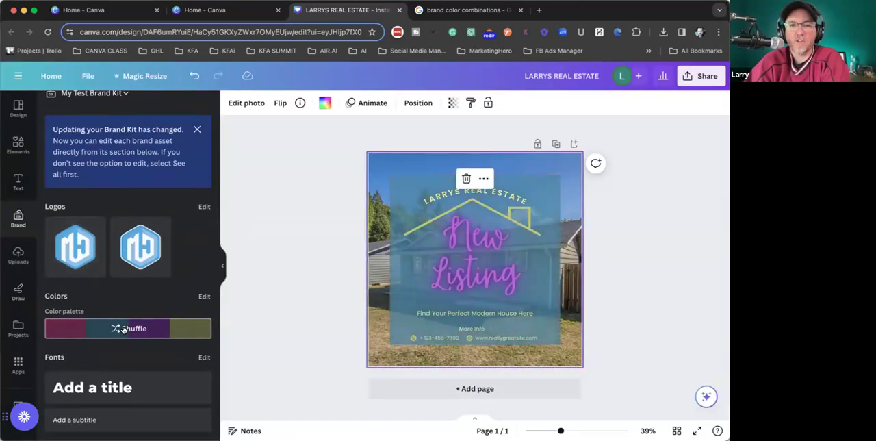
pyautogui.click(123, 330)
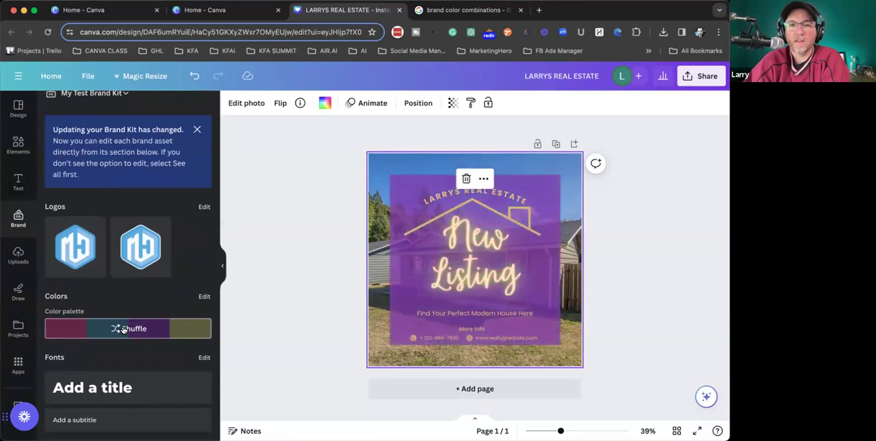
pyautogui.click(123, 329)
pyautogui.click(123, 330)
pyautogui.click(123, 329)
pyautogui.click(123, 329)
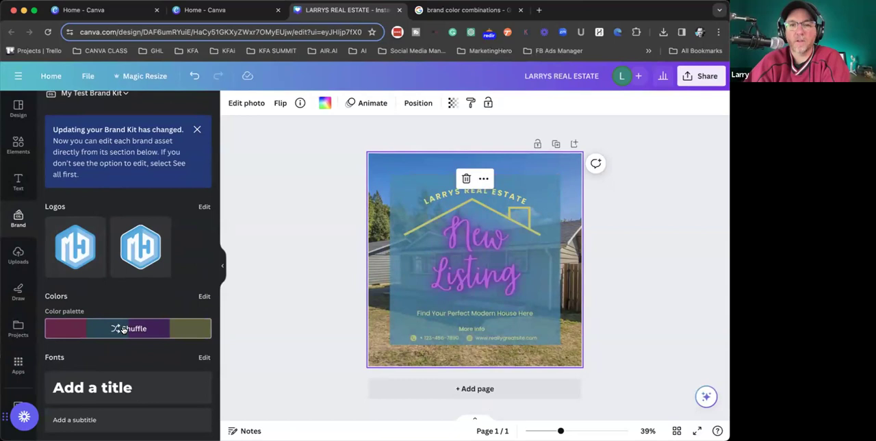
pyautogui.click(279, 176)
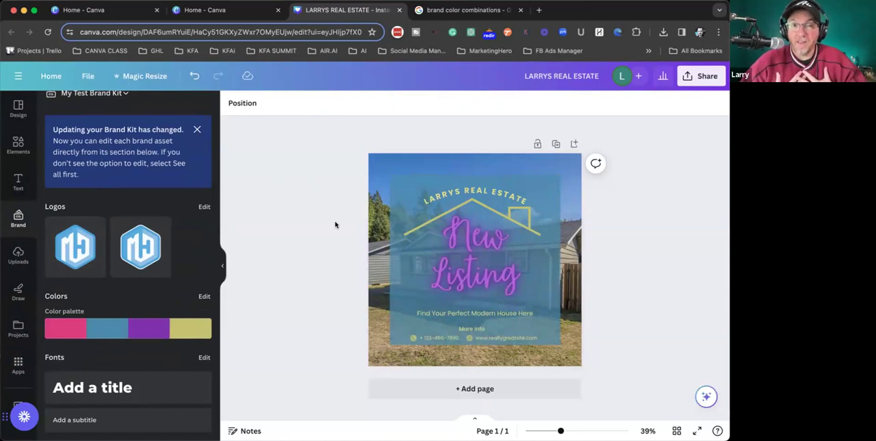
# - Check the overlay and New Listing title, and cycle the brand palette back to the blue overlay with purple title
pyautogui.click(396, 186)
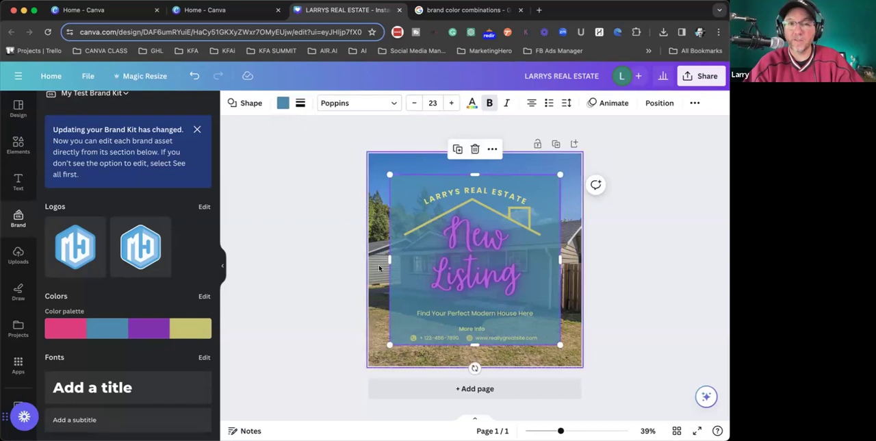
pyautogui.click(469, 247)
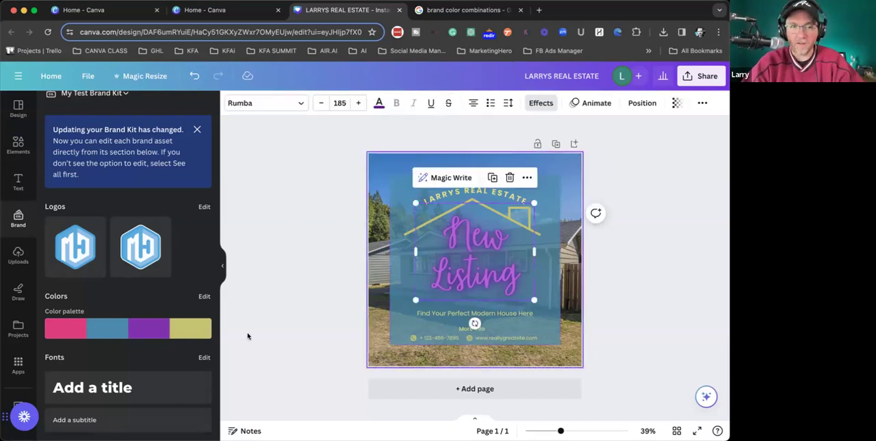
pyautogui.click(116, 328)
pyautogui.click(116, 328)
pyautogui.click(116, 328)
pyautogui.click(116, 328)
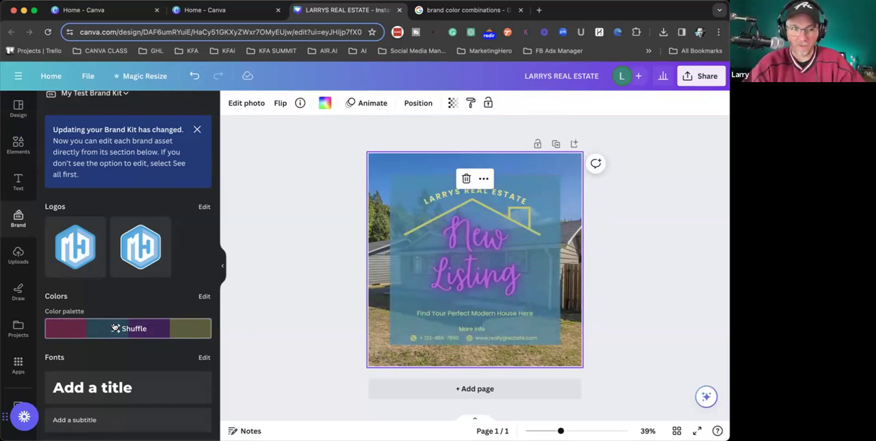
# - Draw freehand red marker circles around the LARRYS REAL ESTATE heading and over the word Listing
pyautogui.click(242, 294)
pyautogui.click(18, 291)
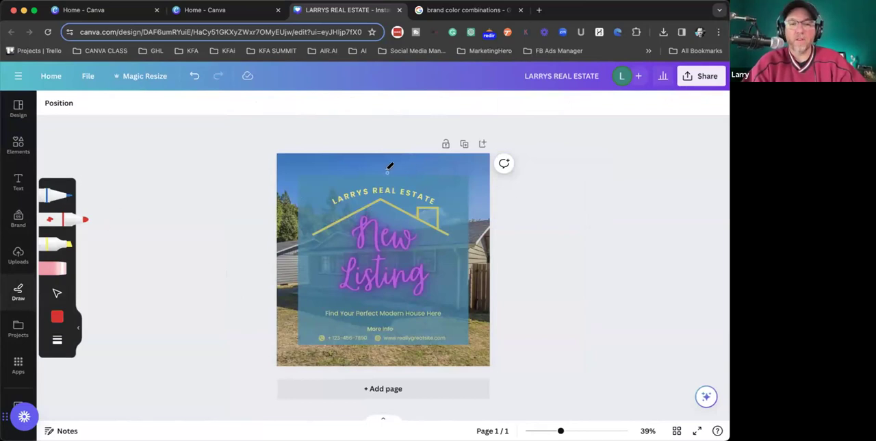
pyautogui.moveTo(385, 171)
pyautogui.mouseDown()
pyautogui.moveTo(312, 176)
pyautogui.moveTo(318, 219)
pyautogui.moveTo(398, 219)
pyautogui.moveTo(450, 200)
pyautogui.moveTo(423, 168)
pyautogui.moveTo(356, 172)
pyautogui.mouseUp()
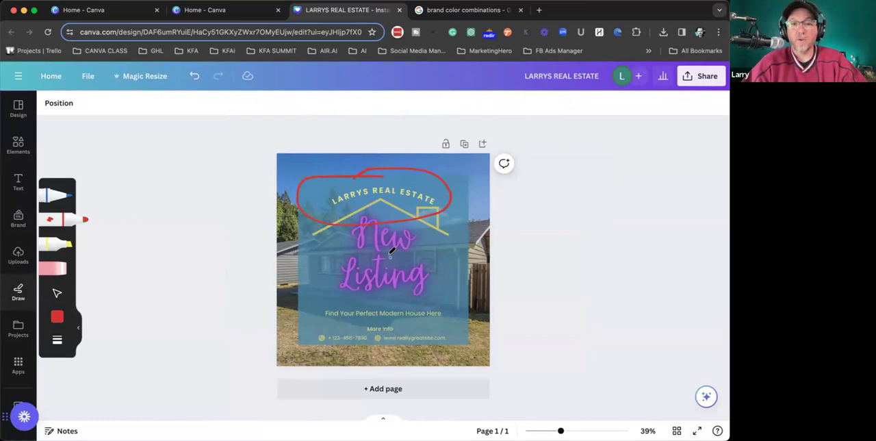
pyautogui.moveTo(388, 252)
pyautogui.mouseDown()
pyautogui.moveTo(358, 258)
pyautogui.moveTo(344, 282)
pyautogui.moveTo(355, 308)
pyautogui.moveTo(411, 299)
pyautogui.mouseUp()
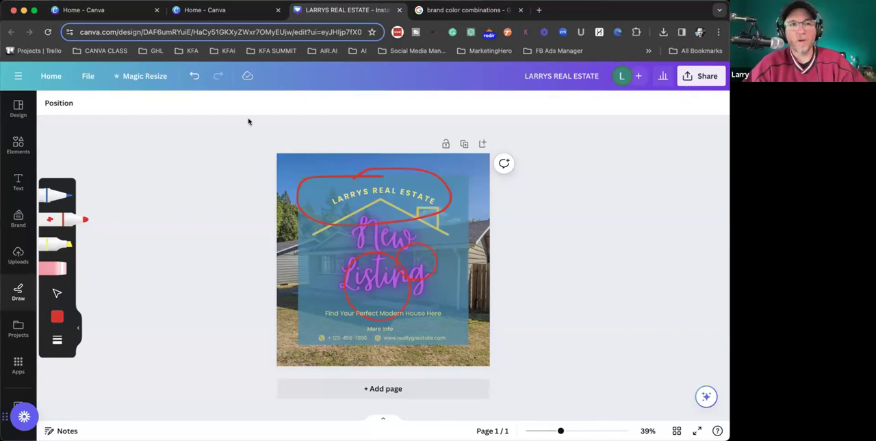
# - Undo the red marker strokes on the post, redoing them once to compare before removing them again
pyautogui.click(195, 78)
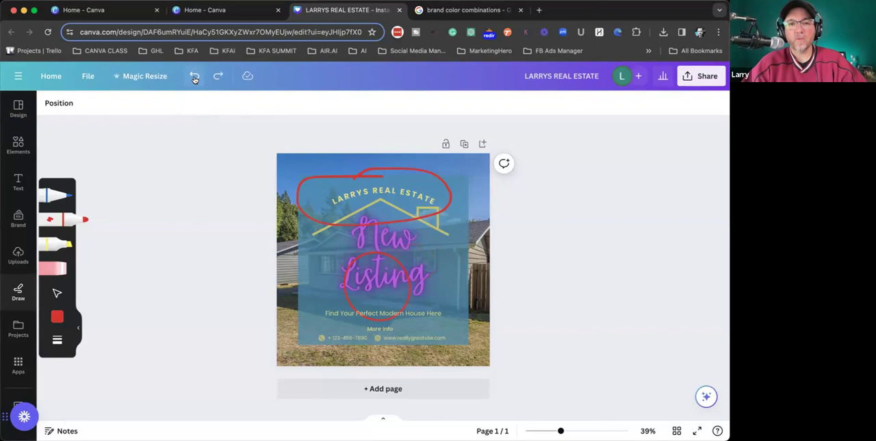
pyautogui.click(194, 79)
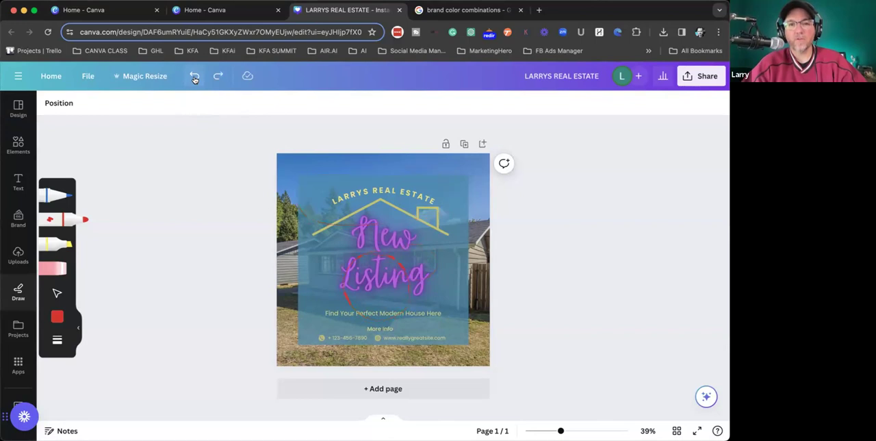
pyautogui.click(219, 76)
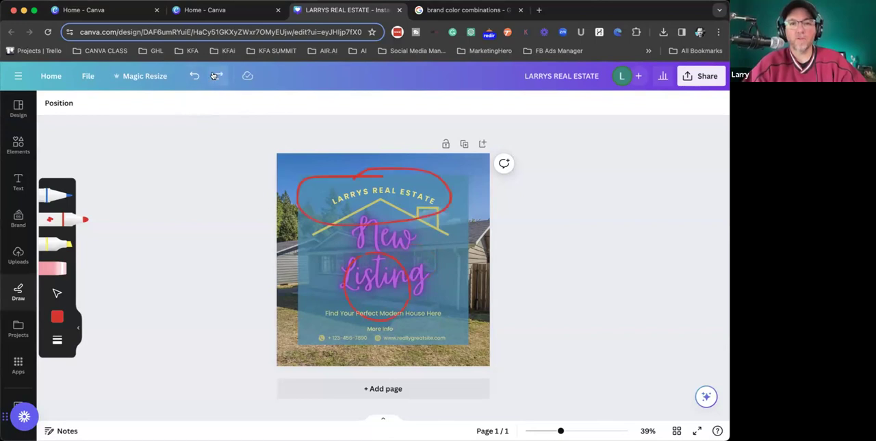
pyautogui.click(194, 76)
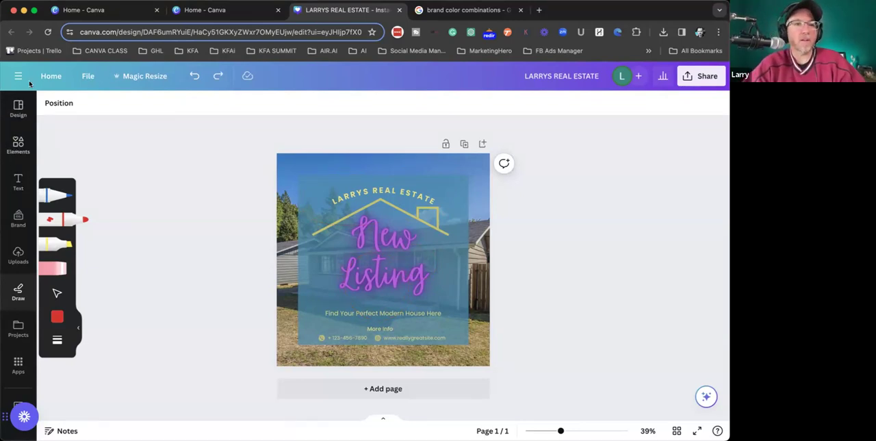
# - Leave the design for the home page and start Magic Design from Magic Studio
pyautogui.click(53, 76)
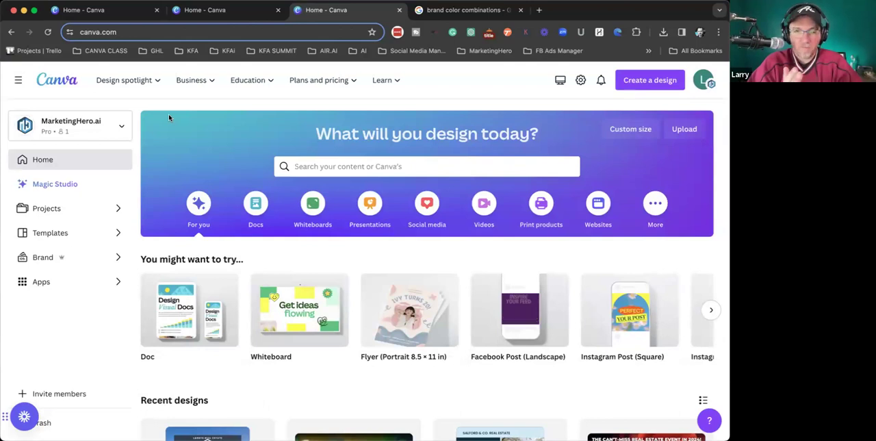
pyautogui.click(52, 189)
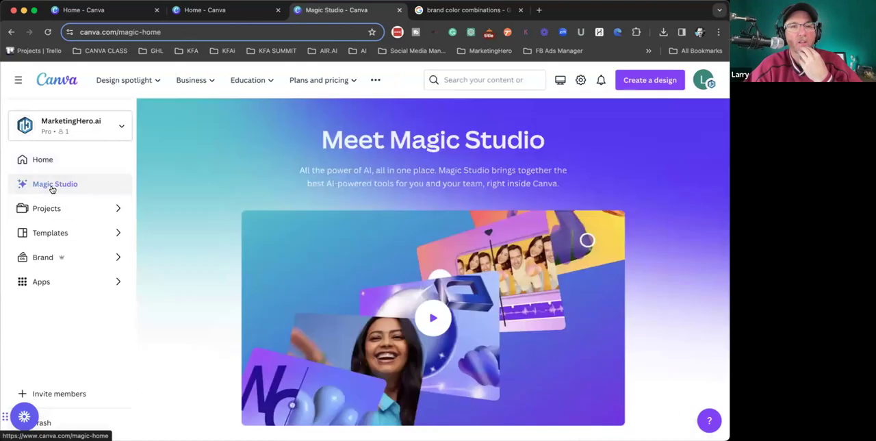
pyautogui.scroll(-3, 386, 277)
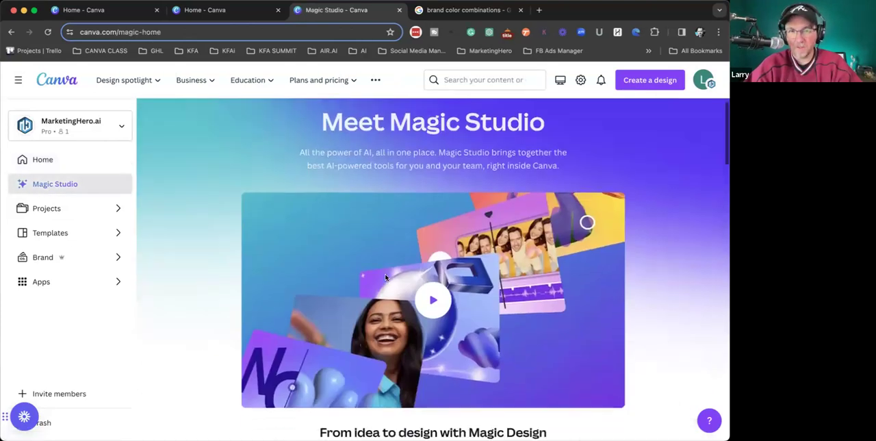
pyautogui.scroll(-5, 387, 277)
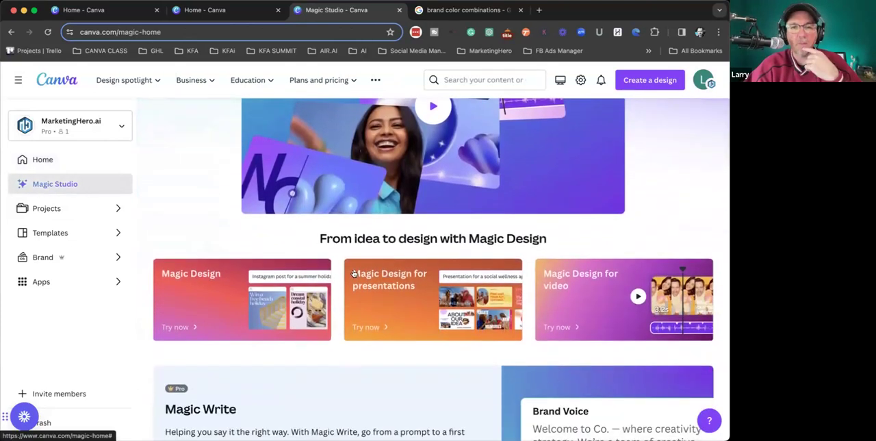
pyautogui.click(228, 306)
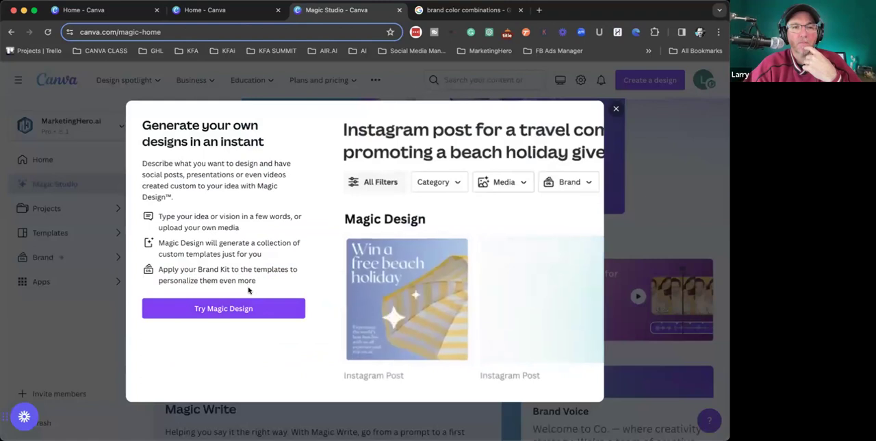
pyautogui.click(239, 308)
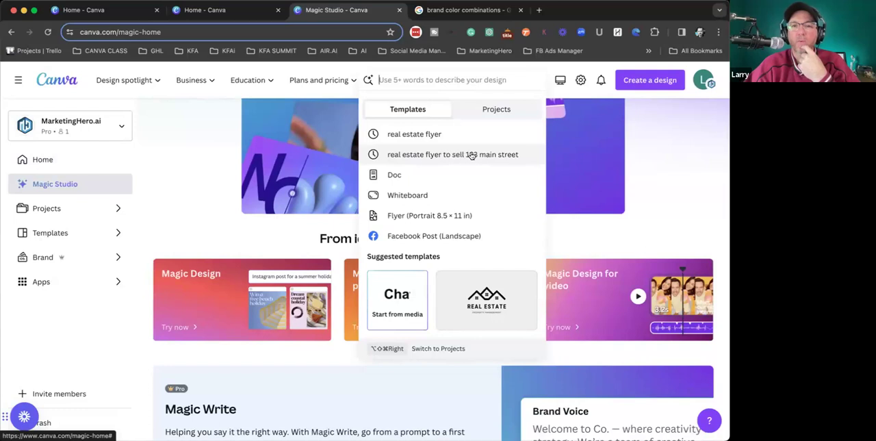
# - Generate Magic Design templates from the recent prompt for a real estate flyer to sell a specific property
pyautogui.click(427, 156)
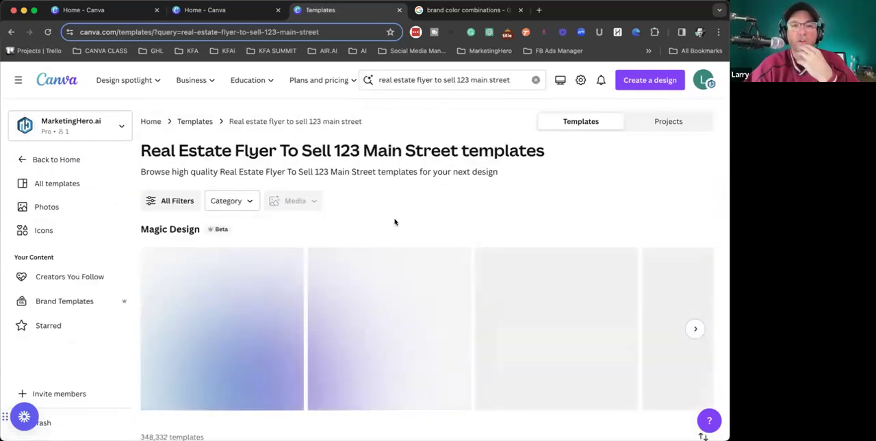
pyautogui.scroll(-1, 395, 222)
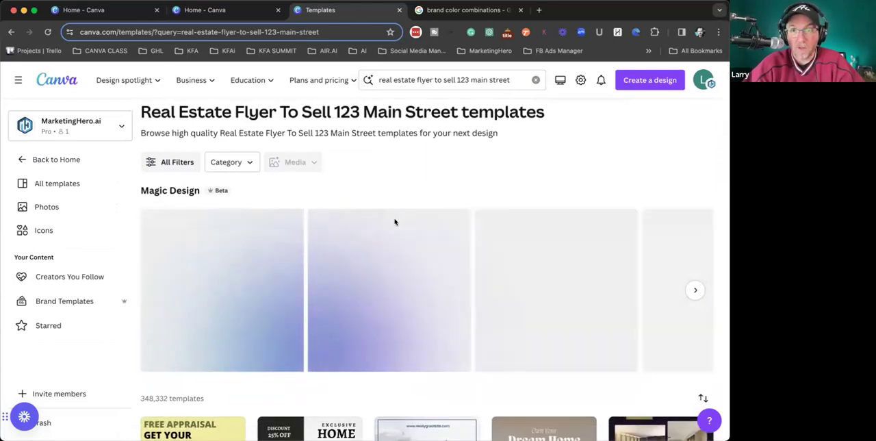
pyautogui.scroll(-1, 395, 221)
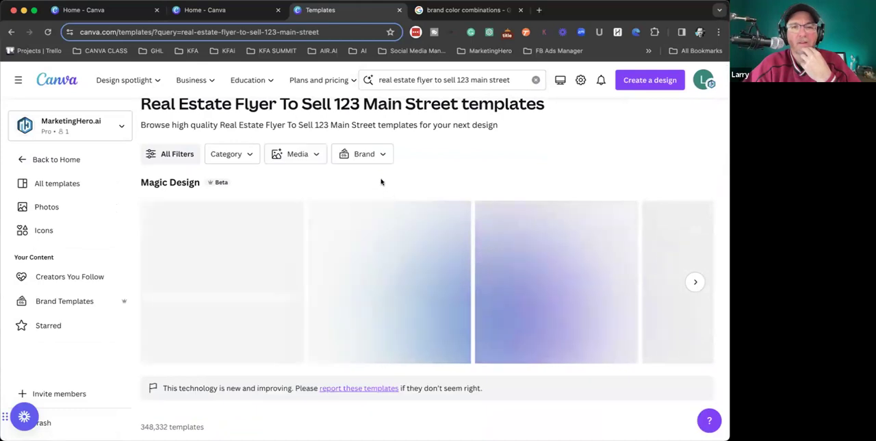
# - Replace "flyer" with "instagram post" in the prompt and generate a new set of templates
pyautogui.click(411, 78)
pyautogui.moveTo(433, 78); pyautogui.dragTo(415, 77)
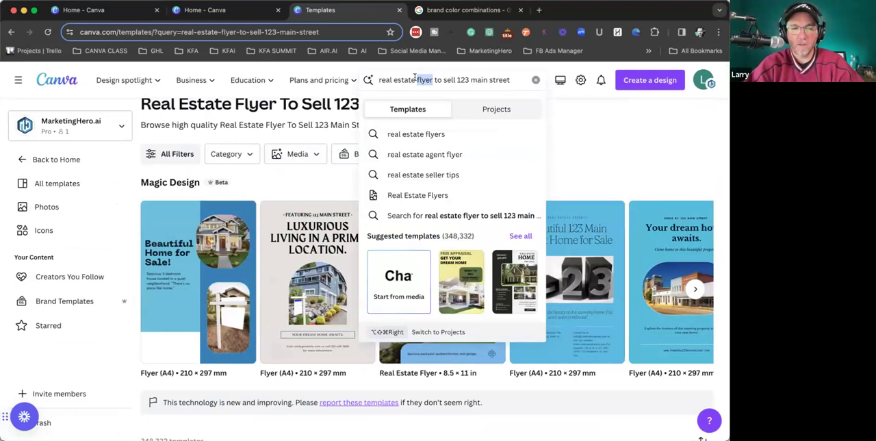
pyautogui.write('insp')
pyautogui.press('BackSpace')
pyautogui.write('ta')
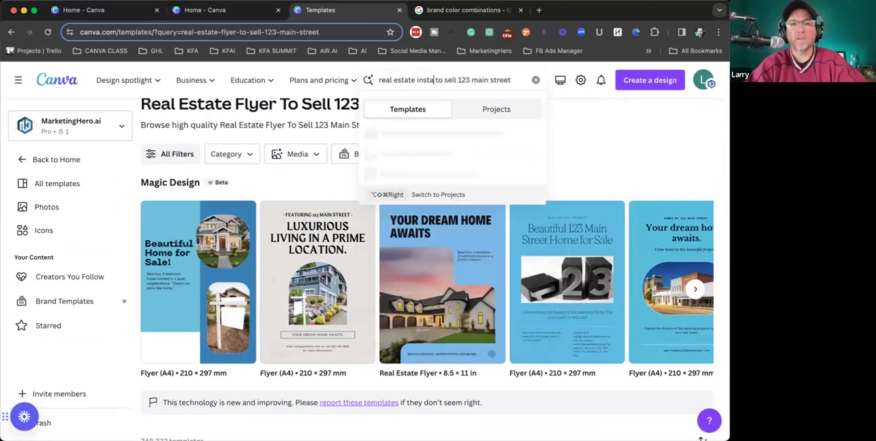
pyautogui.write('gram post')
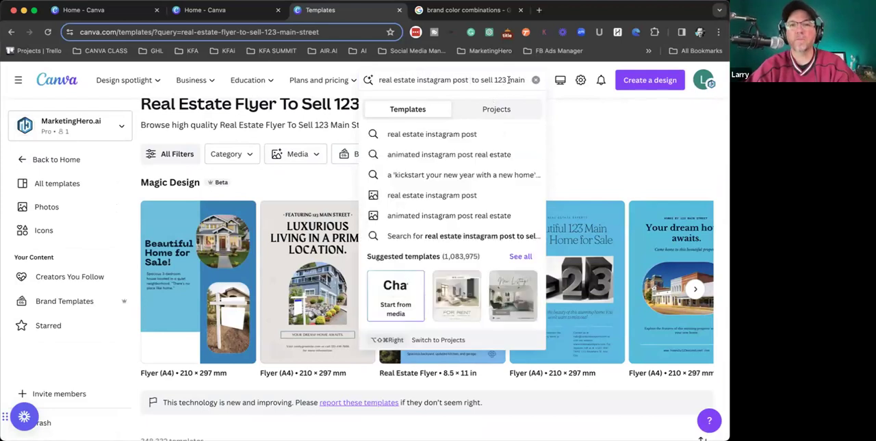
pyautogui.press('Return')
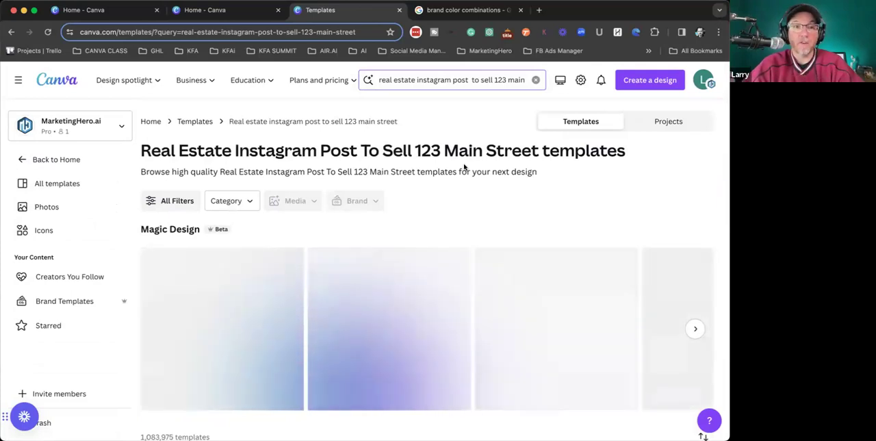
# - Look through the Magic Design results for the real estate Instagram post, including the next set of suggestions
pyautogui.click(411, 80)
pyautogui.click(615, 197)
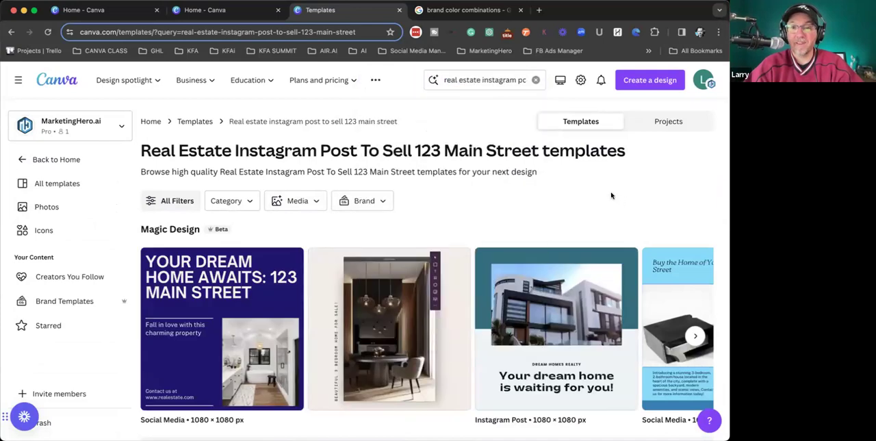
pyautogui.scroll(-3, 408, 296)
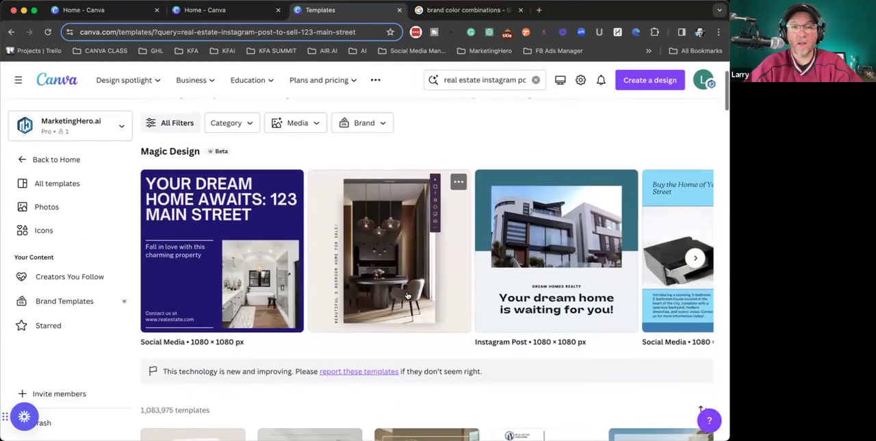
pyautogui.scroll(-1, 407, 296)
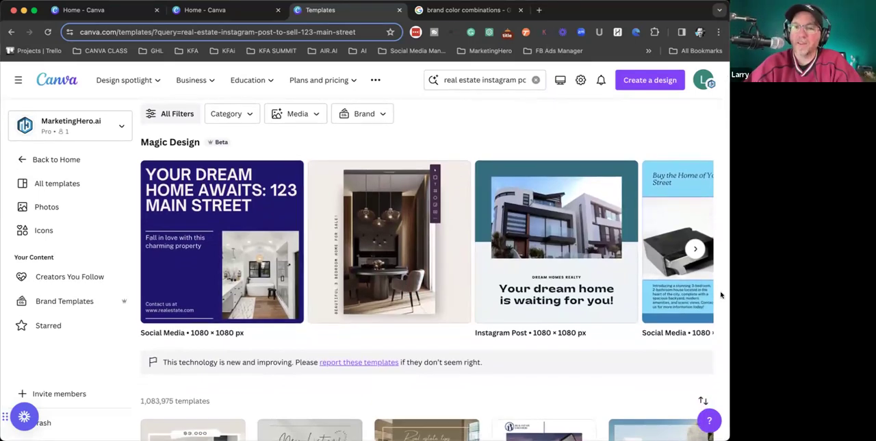
pyautogui.click(695, 249)
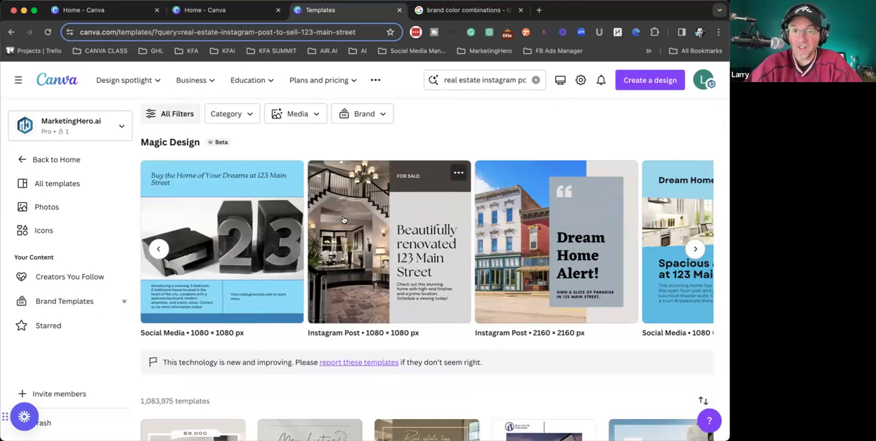
# - Browse the standard real estate Instagram post templates listed below the Magic Design results
pyautogui.scroll(-5, 274, 297)
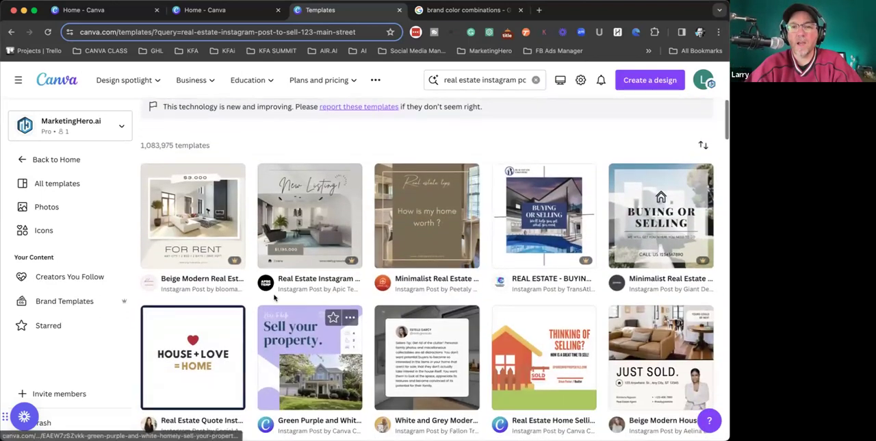
pyautogui.scroll(-1, 191, 229)
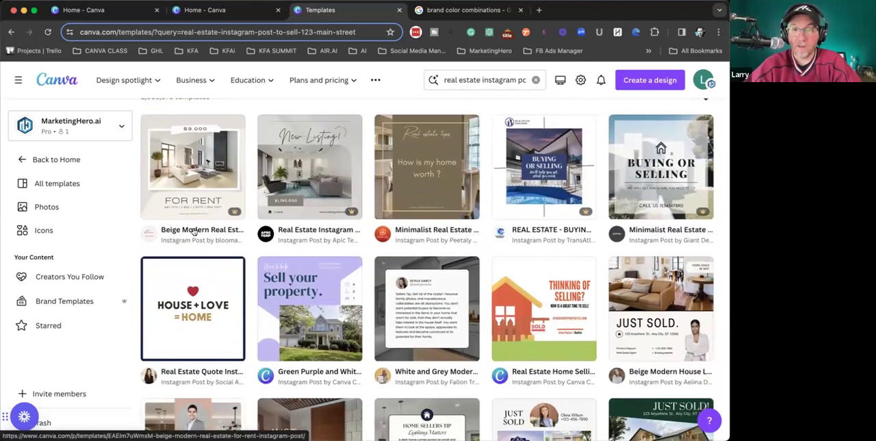
pyautogui.scroll(-1, 194, 232)
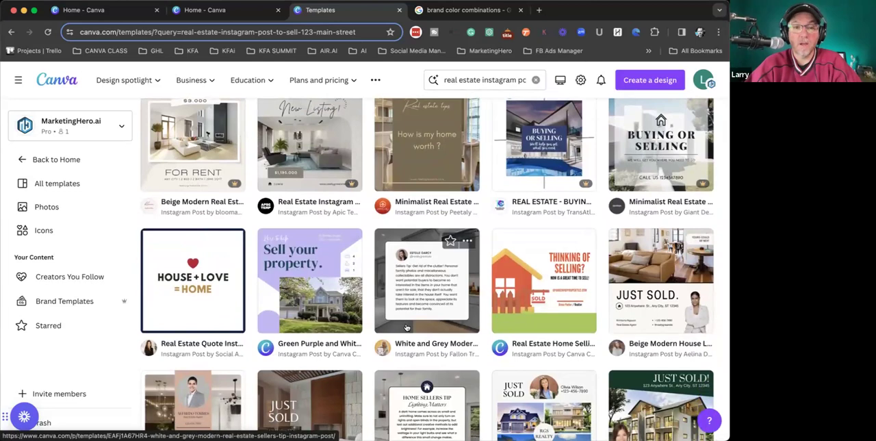
pyautogui.scroll(5, 406, 327)
pyautogui.scroll(-1, 408, 329)
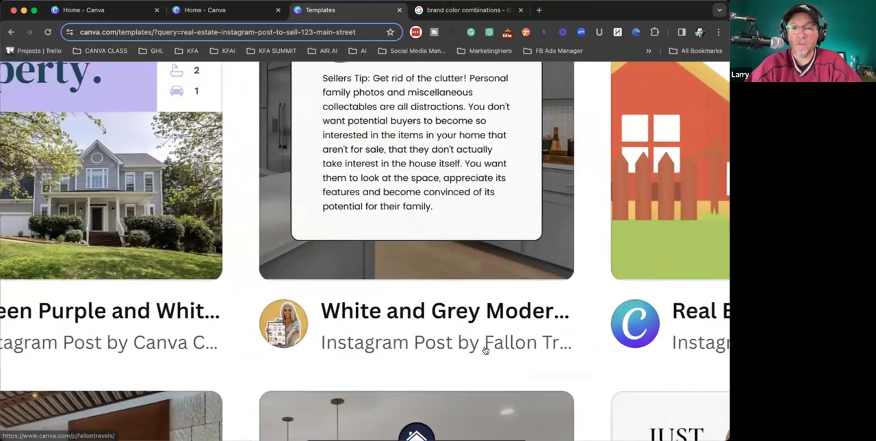
pyautogui.scroll(-5, 494, 340)
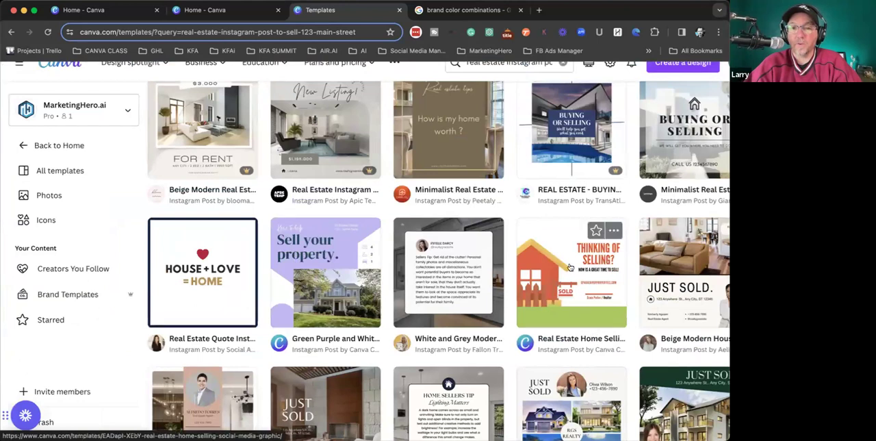
pyautogui.hscroll(1, 569, 267)
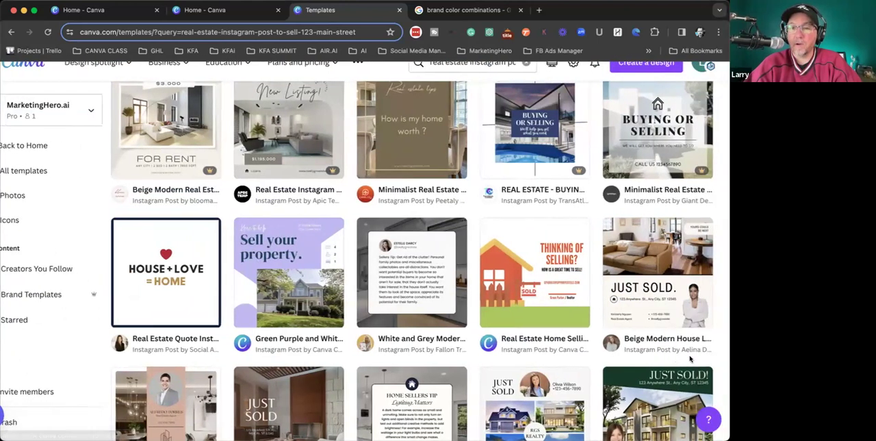
pyautogui.scroll(-2, 341, 408)
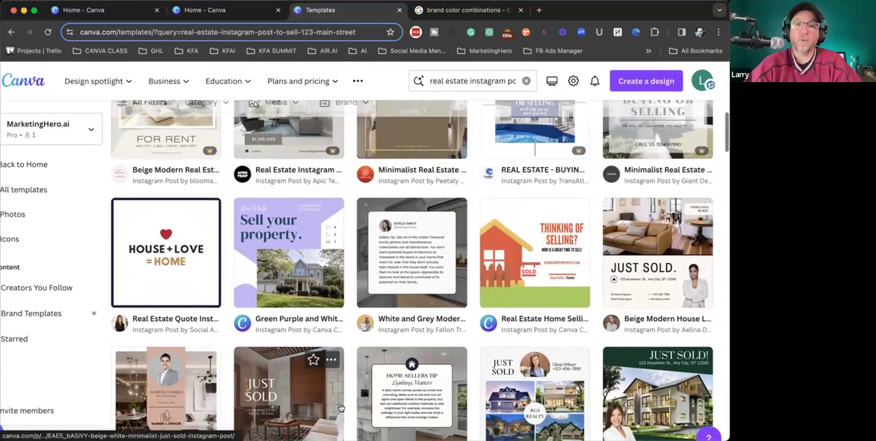
pyautogui.scroll(1, 341, 408)
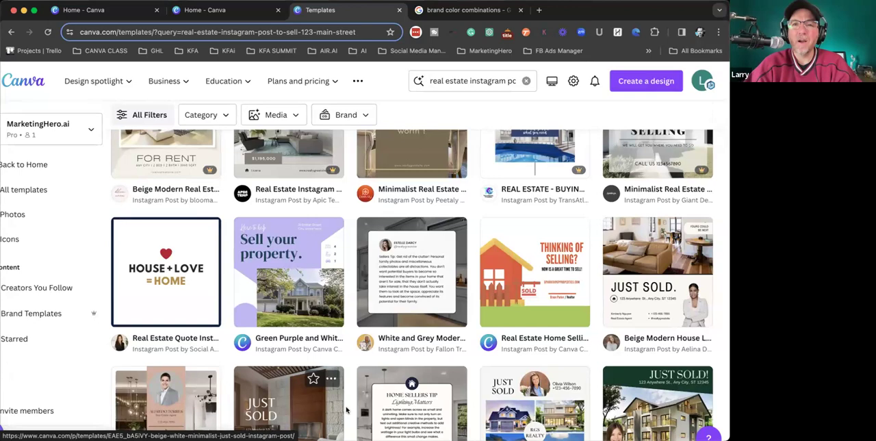
# - Open the Real Estate Instagram Post template by Apic Templates with the New Listing! heading for customizing
pyautogui.scroll(2, 380, 312)
pyautogui.scroll(5, 380, 311)
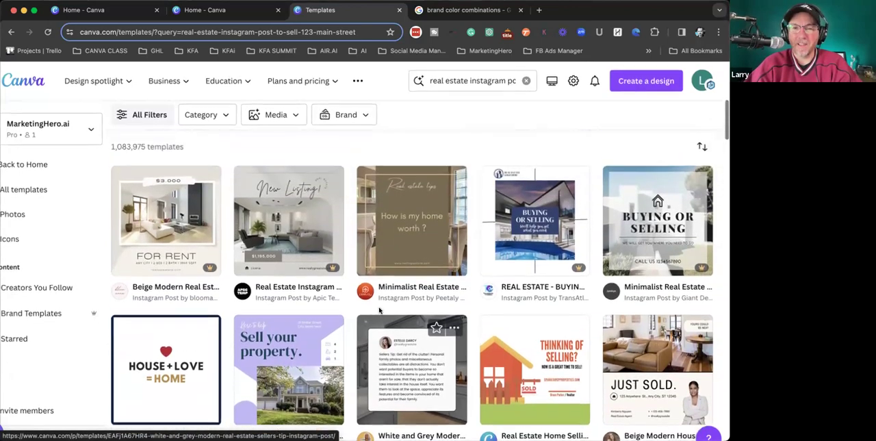
pyautogui.click(277, 263)
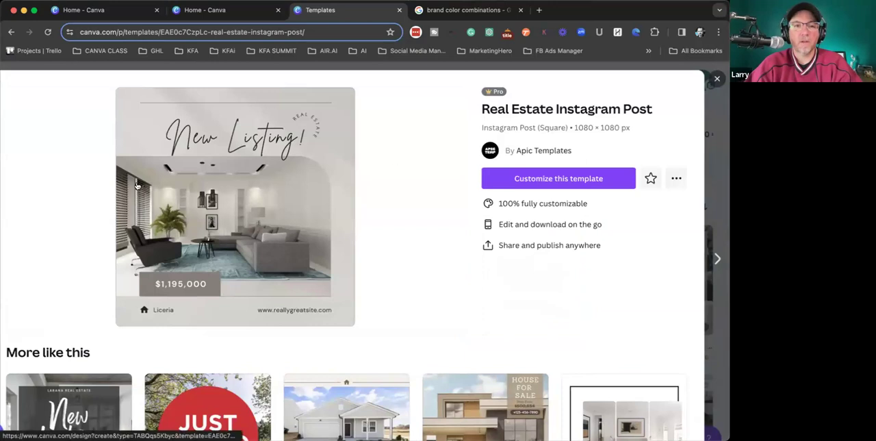
pyautogui.click(538, 178)
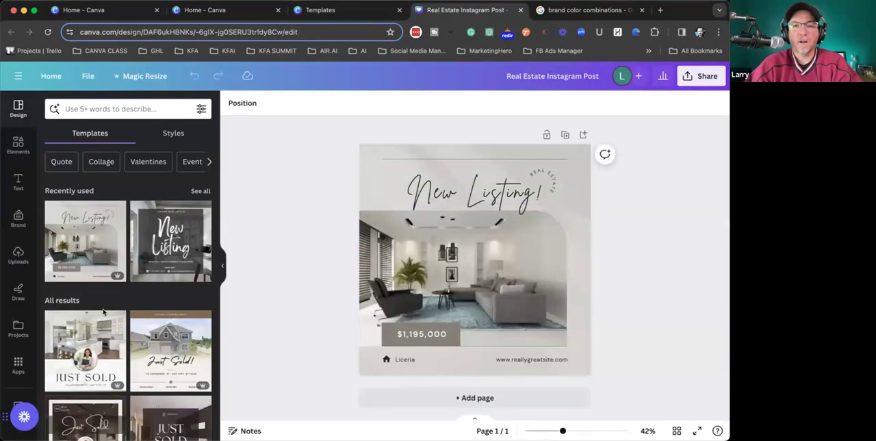
# - Apply the My Test Brand Kit color palette, shuffling to a blue background, yellow text and purple price label
pyautogui.click(17, 217)
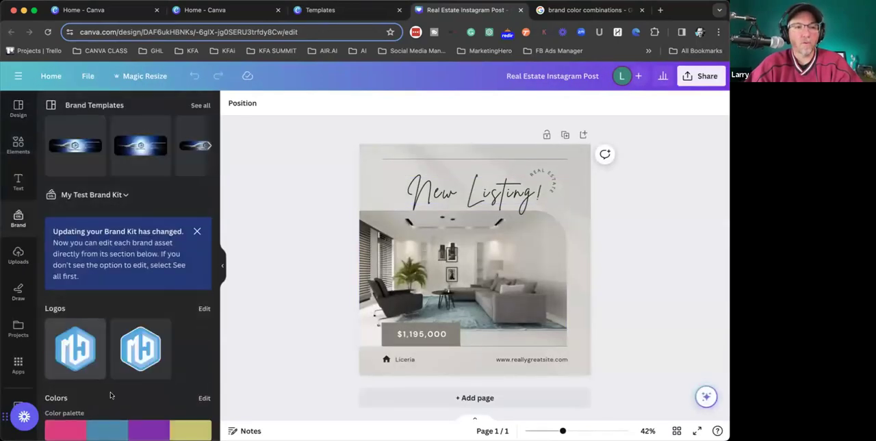
pyautogui.click(115, 430)
pyautogui.click(115, 430)
pyautogui.click(115, 430)
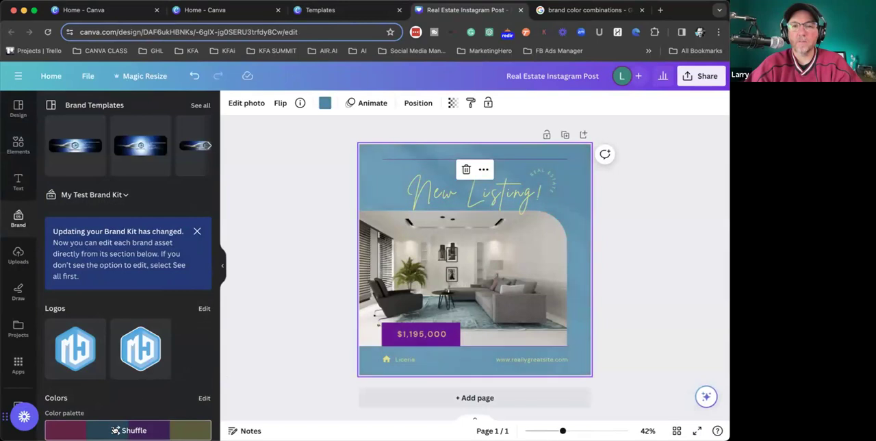
pyautogui.click(478, 197)
pyautogui.click(277, 211)
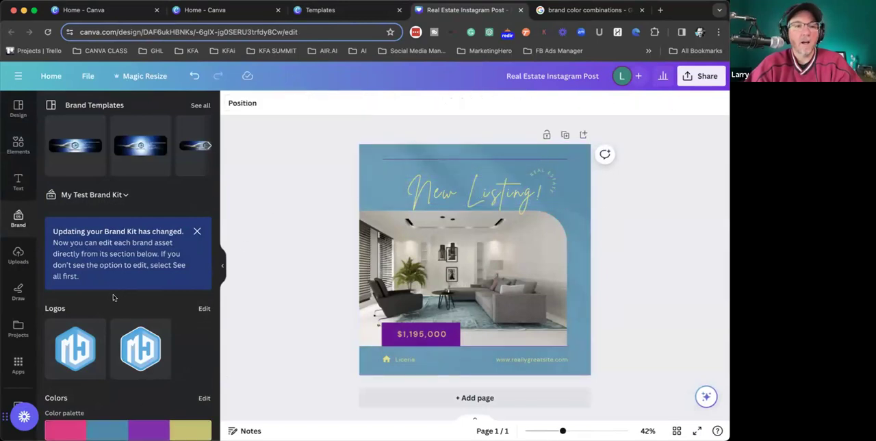
# - Add the white-outlined brand logo to the post and shrink it to a small badge above the price label
pyautogui.scroll(-3, 170, 312)
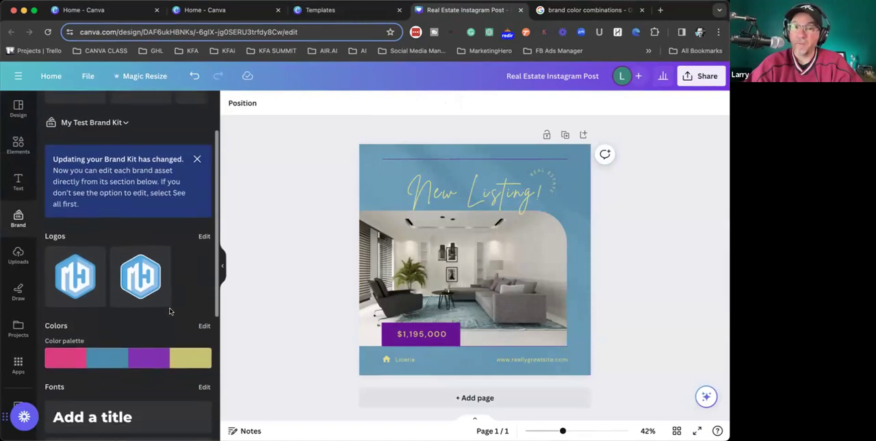
pyautogui.click(143, 265)
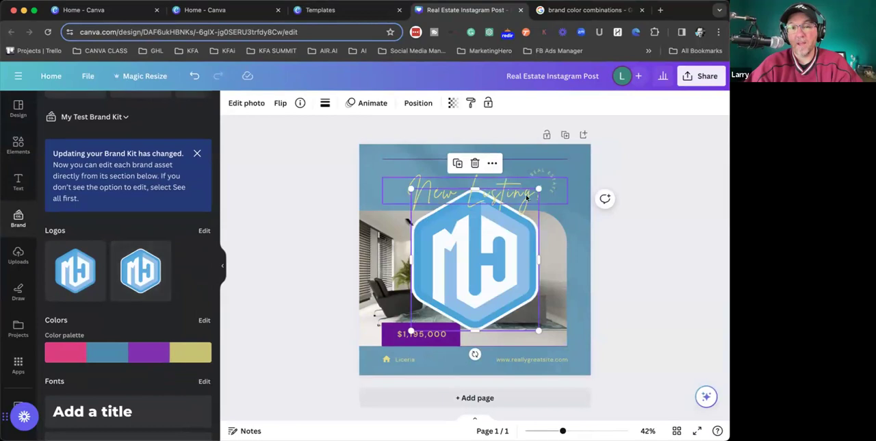
pyautogui.moveTo(539, 187); pyautogui.dragTo(426, 251)
# - Try moving the small logo across the living room photo, undoing each placement
pyautogui.moveTo(432, 307); pyautogui.dragTo(510, 303)
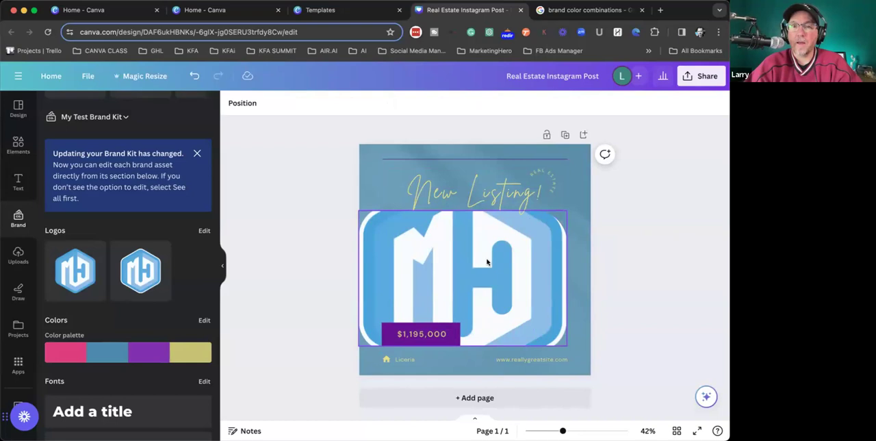
pyautogui.press('super+z')
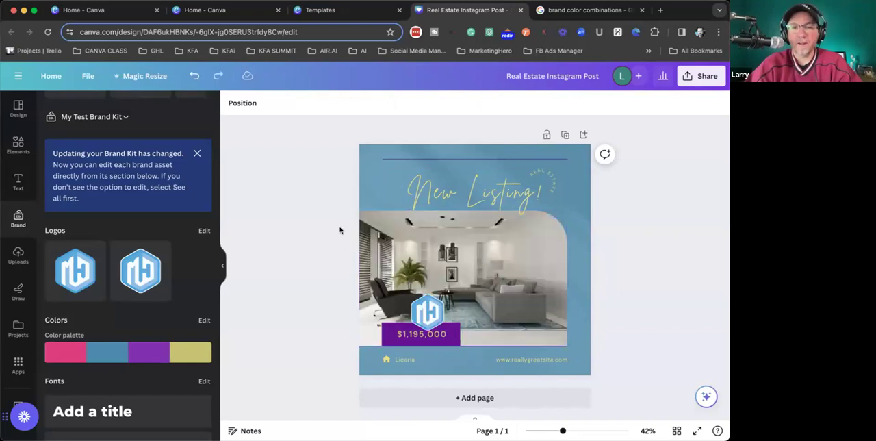
pyautogui.moveTo(429, 315); pyautogui.dragTo(412, 294)
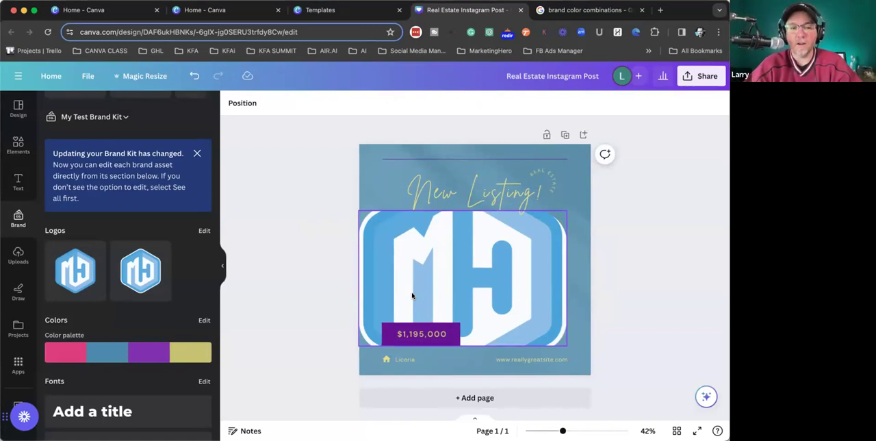
pyautogui.click(195, 76)
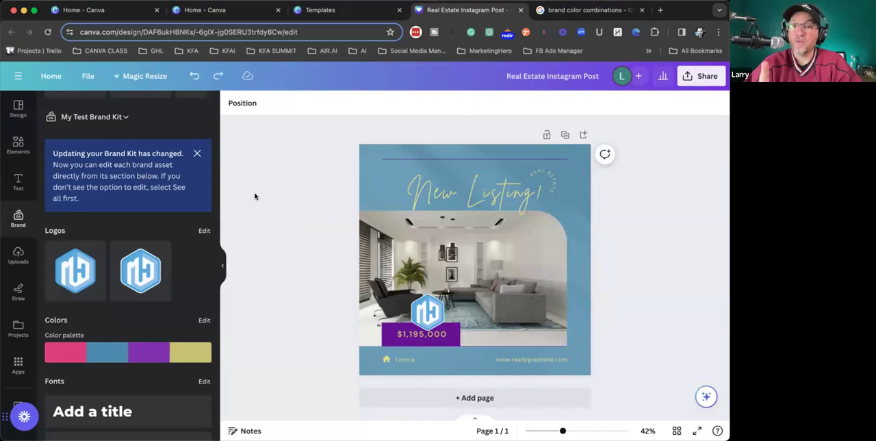
# - Lock the living room photo, then move the logo over the photo's lower-right corner and enlarge it
pyautogui.click(389, 229)
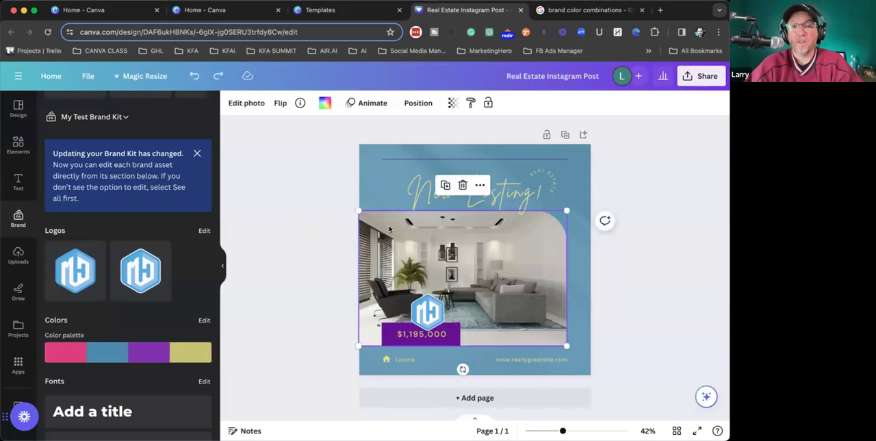
pyautogui.rightClick(389, 228)
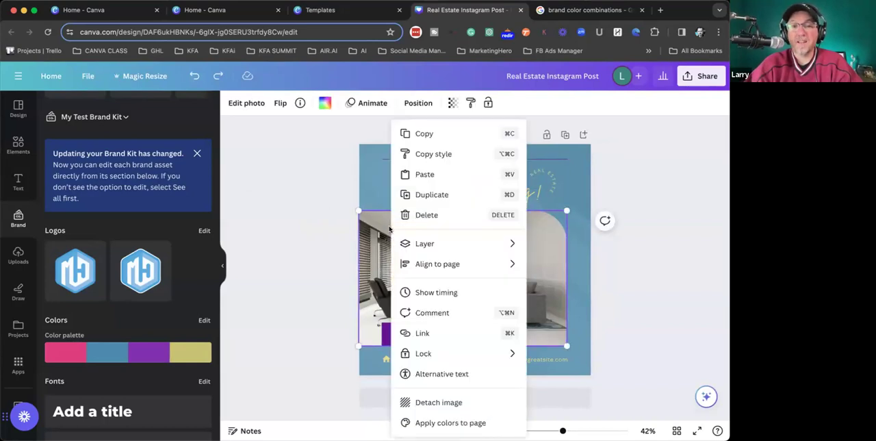
pyautogui.moveTo(431, 354)
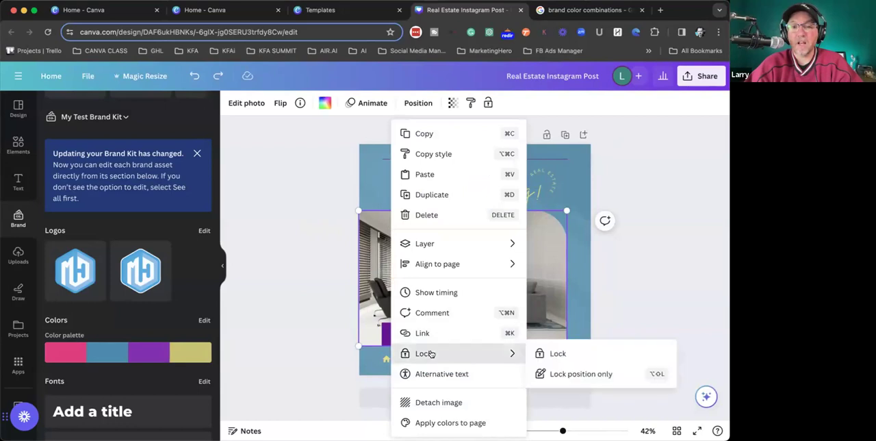
pyautogui.click(552, 353)
pyautogui.click(655, 294)
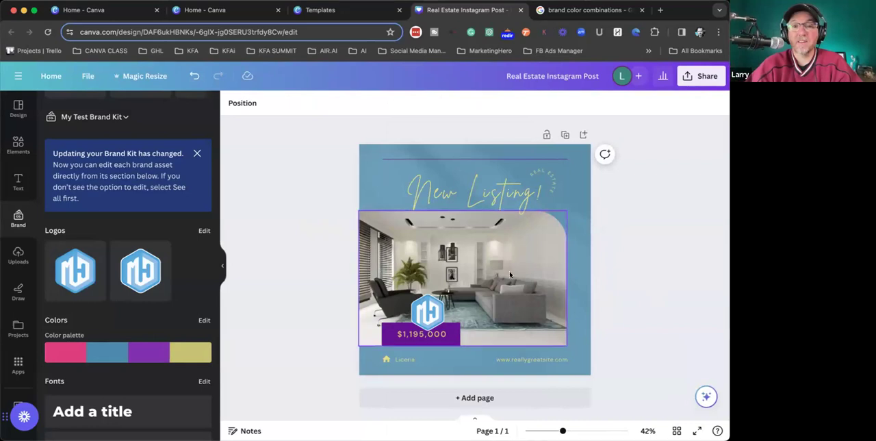
pyautogui.moveTo(438, 312); pyautogui.dragTo(501, 281)
pyautogui.moveTo(530, 316); pyautogui.dragTo(534, 320)
# - Unlock the living room photo and replace it with the uploaded aerial neighborhood picture
pyautogui.click(397, 241)
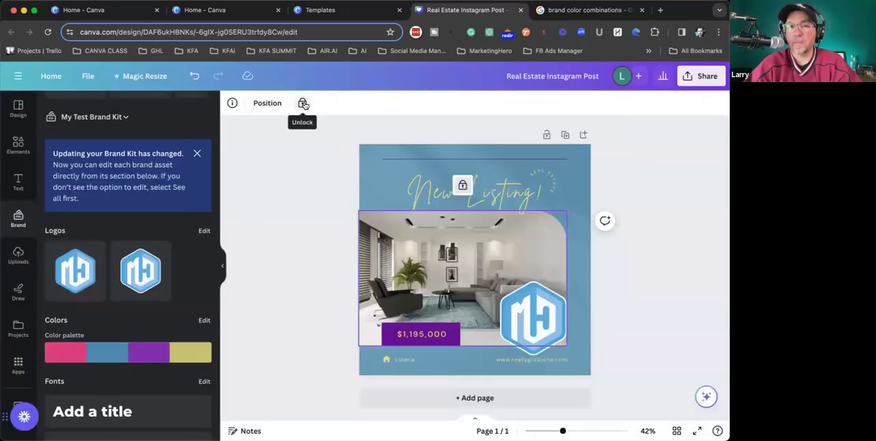
pyautogui.click(302, 102)
pyautogui.click(306, 212)
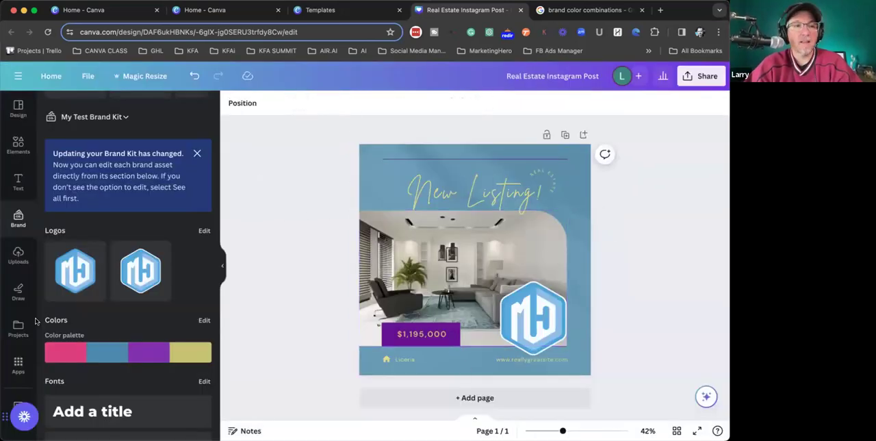
pyautogui.click(18, 144)
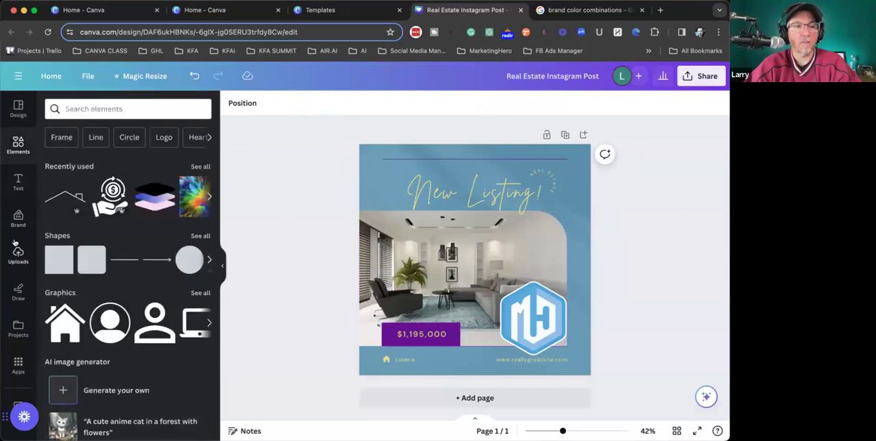
pyautogui.click(17, 252)
pyautogui.scroll(-3, 124, 332)
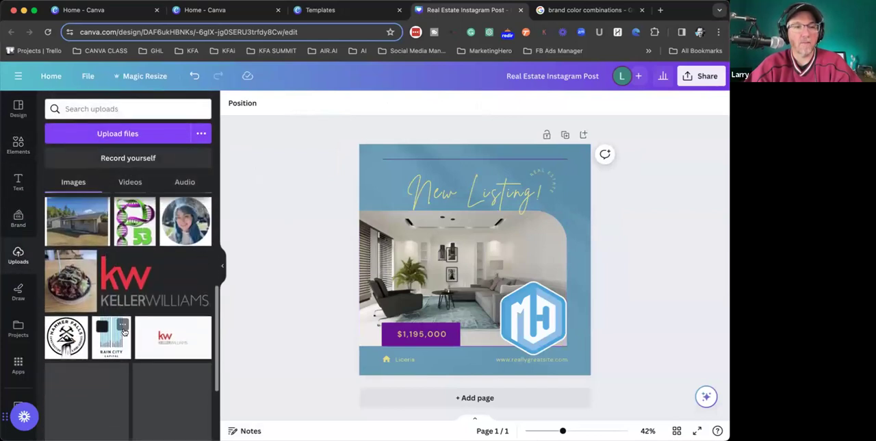
pyautogui.scroll(-5, 124, 331)
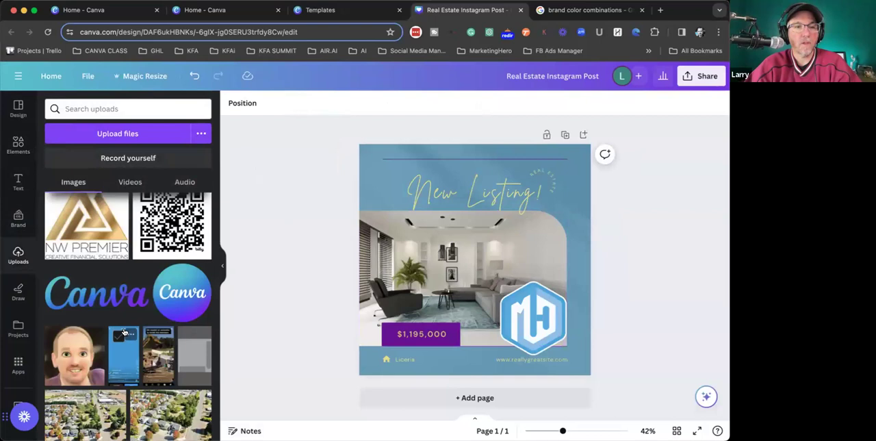
pyautogui.moveTo(126, 332); pyautogui.dragTo(445, 274)
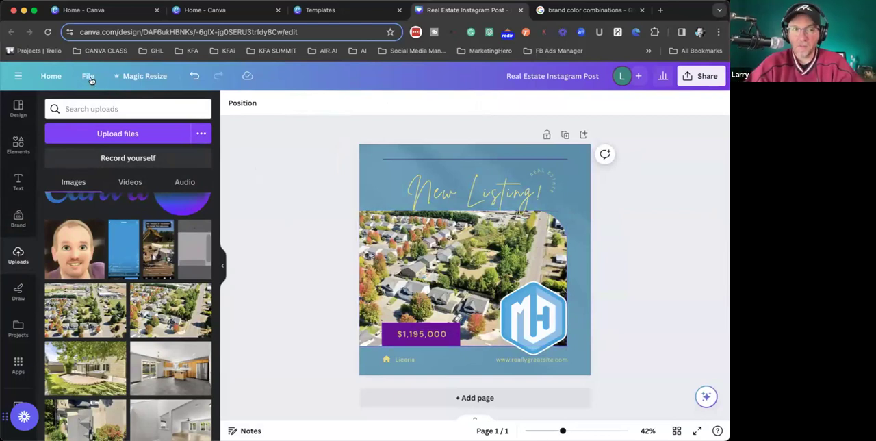
# - Leave the design for the Canva home page and look over the Magic Studio page before returning home
pyautogui.click(49, 76)
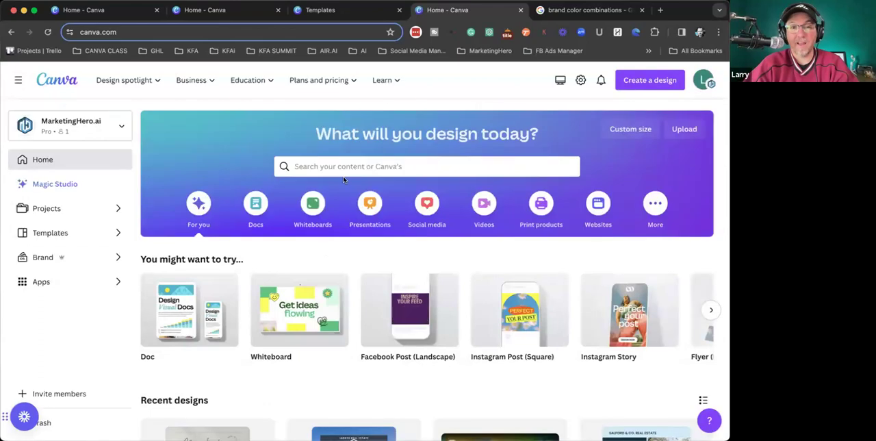
pyautogui.click(340, 167)
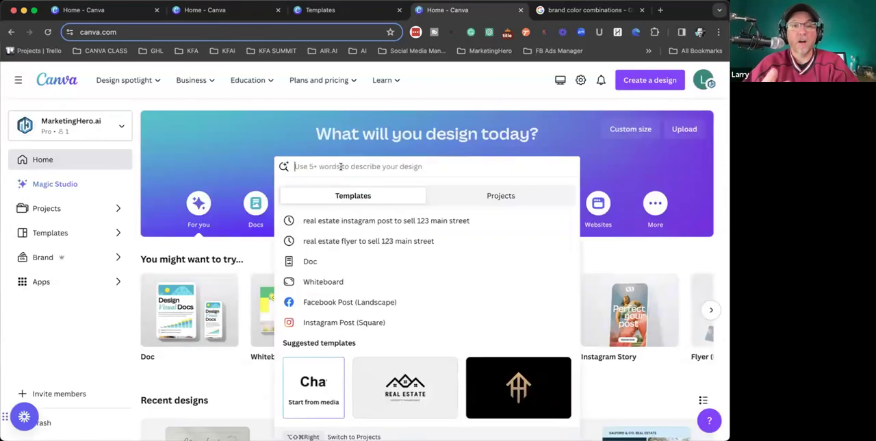
pyautogui.click(28, 184)
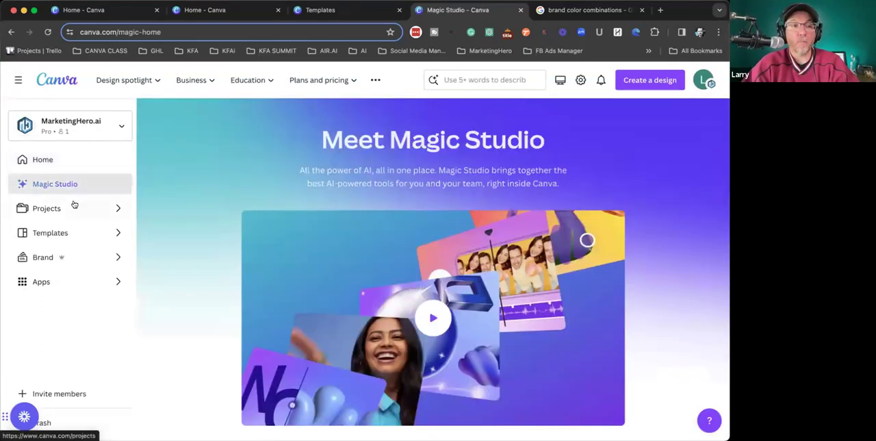
pyautogui.scroll(-2, 185, 247)
pyautogui.scroll(2, 186, 246)
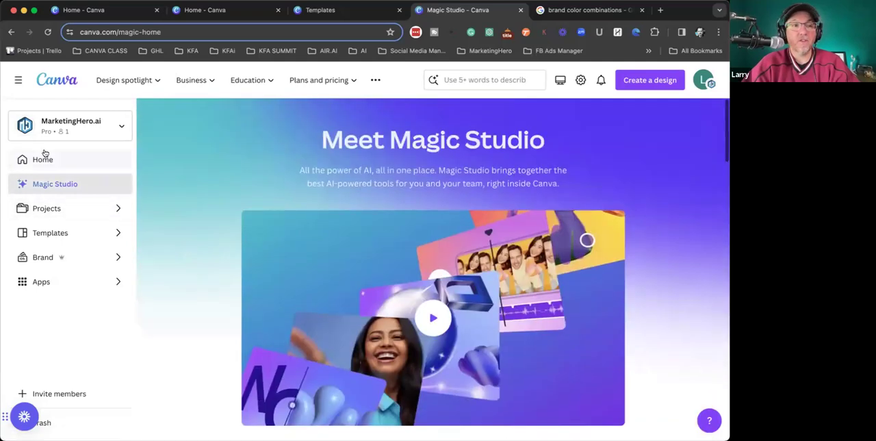
pyautogui.click(40, 162)
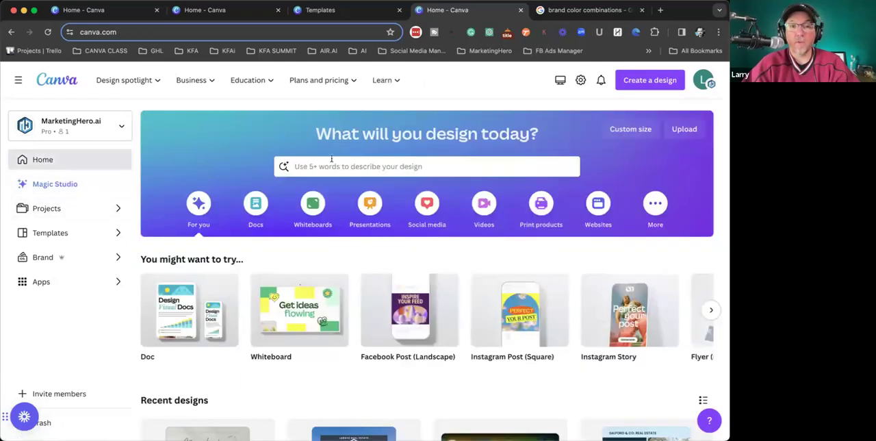
# - Search the templates for "youtube thumbnail" from the home page
pyautogui.click(336, 165)
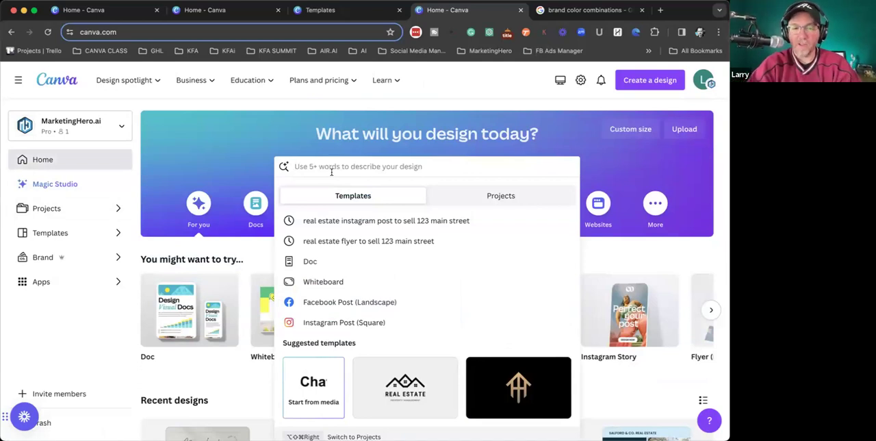
pyautogui.write('yo')
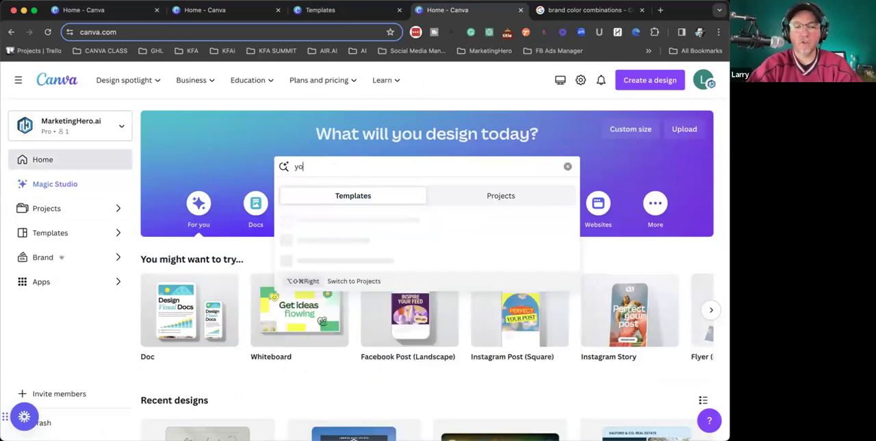
pyautogui.write('utube thumbna')
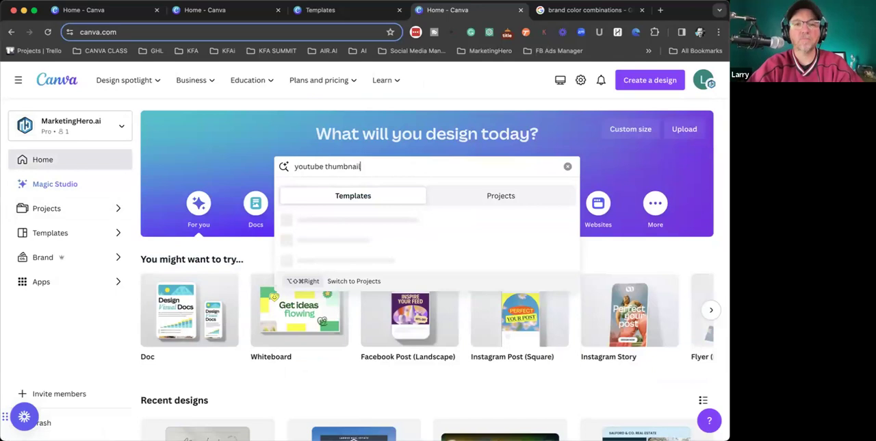
pyautogui.write('il')
pyautogui.press('Return')
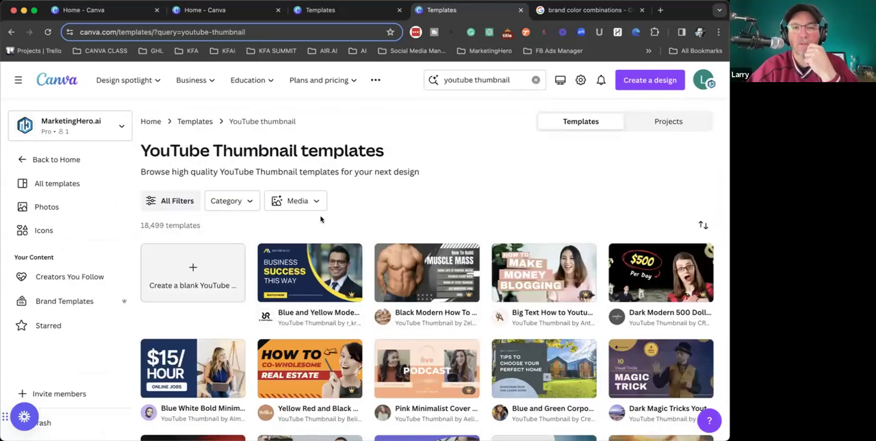
# - Rerun the youtube thumbnail search from the home page and browse the YouTube Thumbnail templates
pyautogui.hscroll(-5, 321, 219)
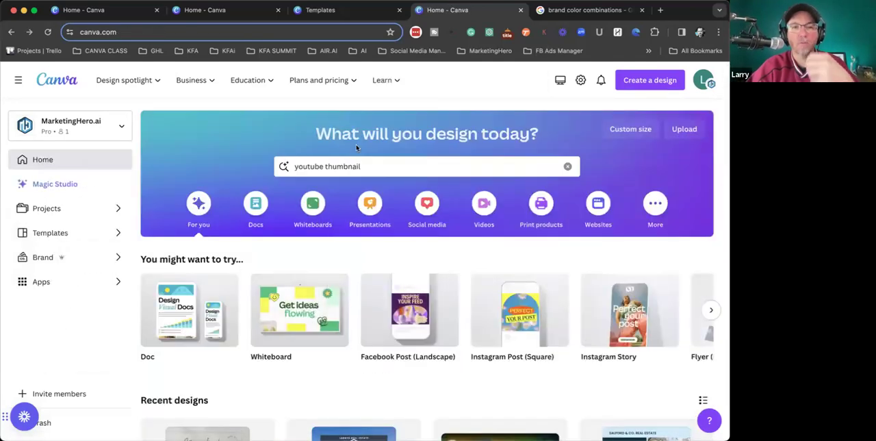
pyautogui.click(372, 164)
pyautogui.press('Return')
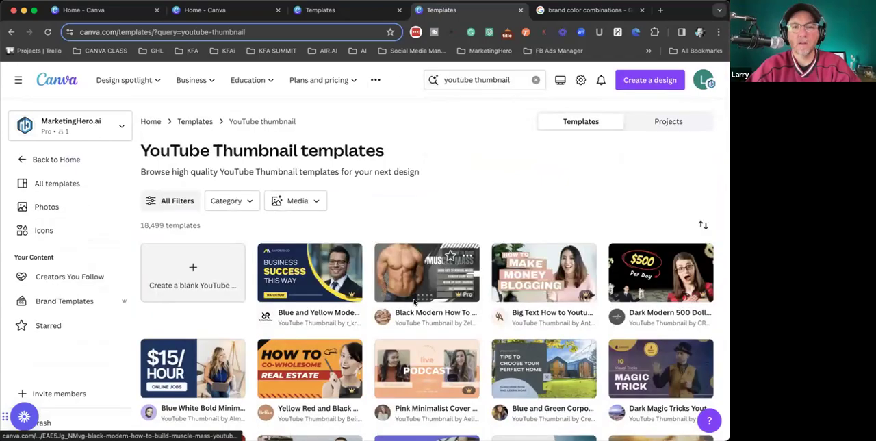
pyautogui.scroll(-3, 414, 302)
pyautogui.scroll(-3, 413, 301)
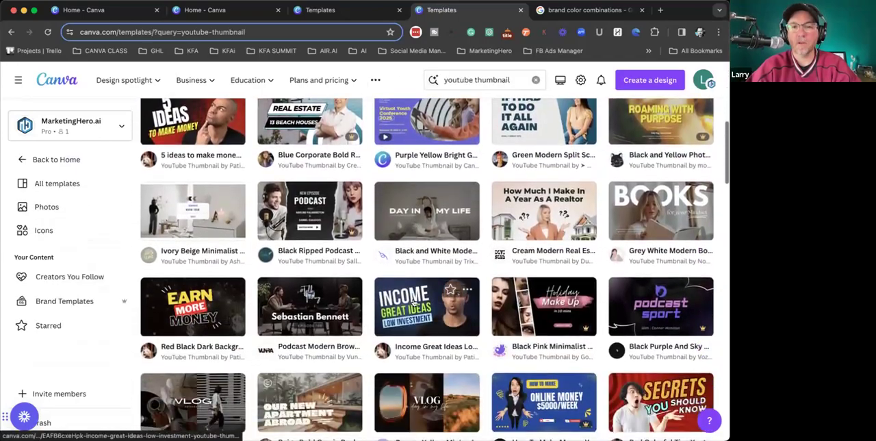
pyautogui.scroll(-3, 413, 301)
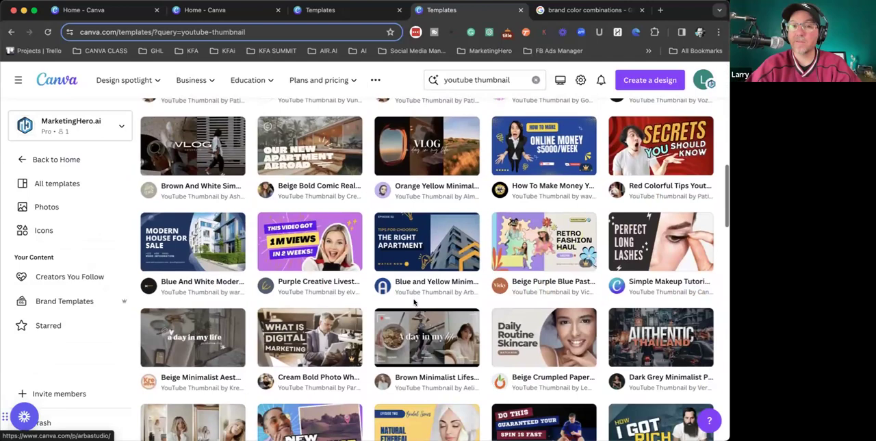
pyautogui.scroll(10, 415, 302)
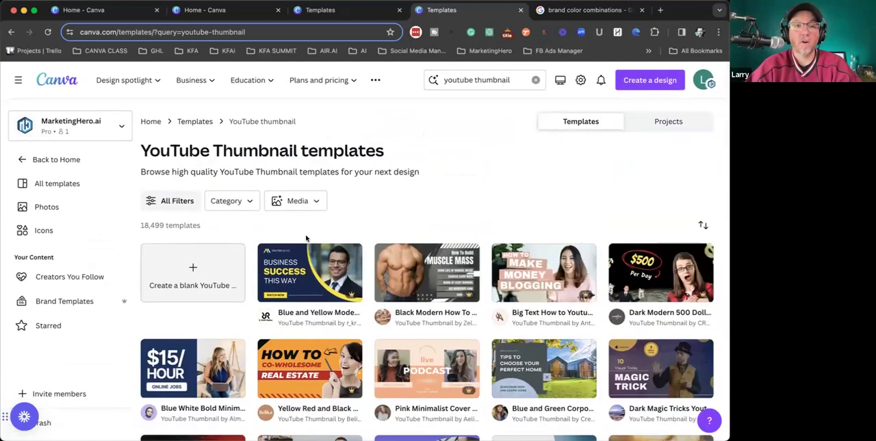
# - Extend the home page template search to "youtube thumbnail for real estate" and browse the Magic Design suggestions and matching templates
pyautogui.click(11, 32)
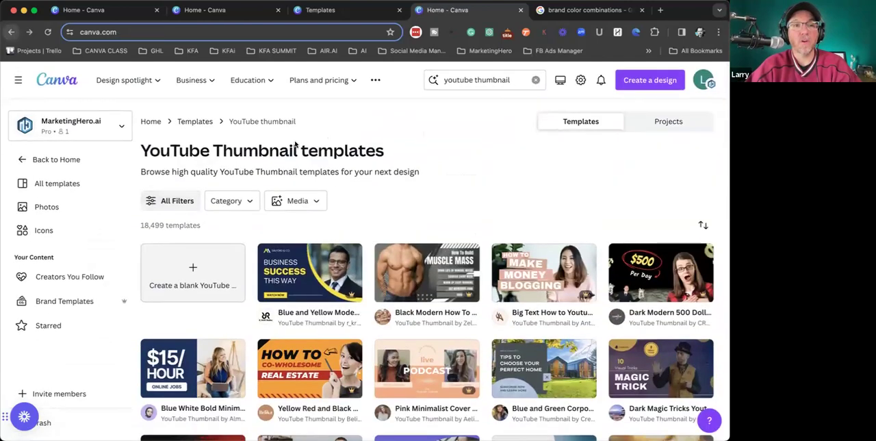
pyautogui.click(388, 167)
pyautogui.write('for real estate')
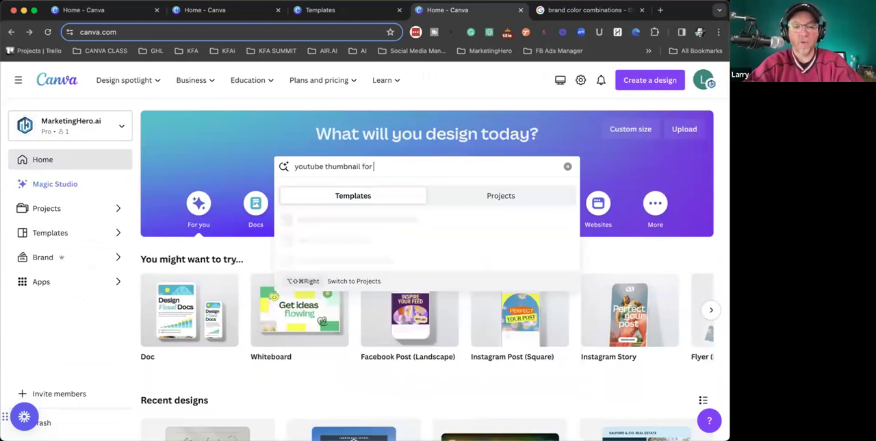
pyautogui.press('Return')
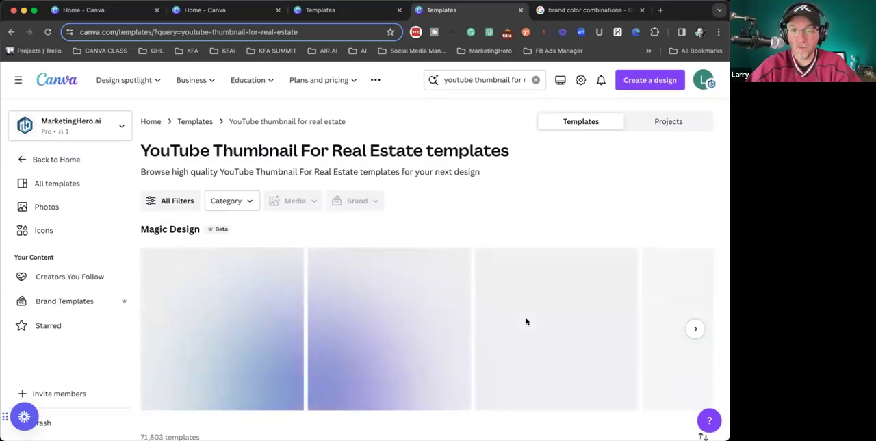
pyautogui.scroll(-2, 427, 324)
pyautogui.scroll(-5, 426, 323)
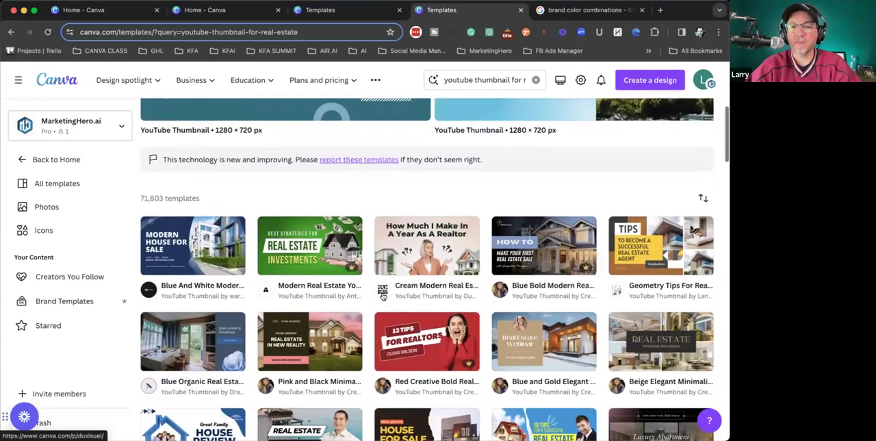
pyautogui.scroll(6, 596, 250)
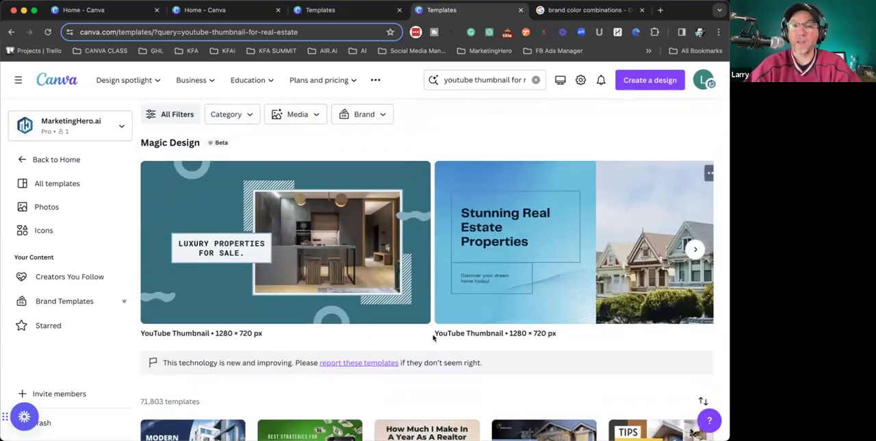
pyautogui.scroll(-7, 433, 337)
pyautogui.scroll(-2, 434, 305)
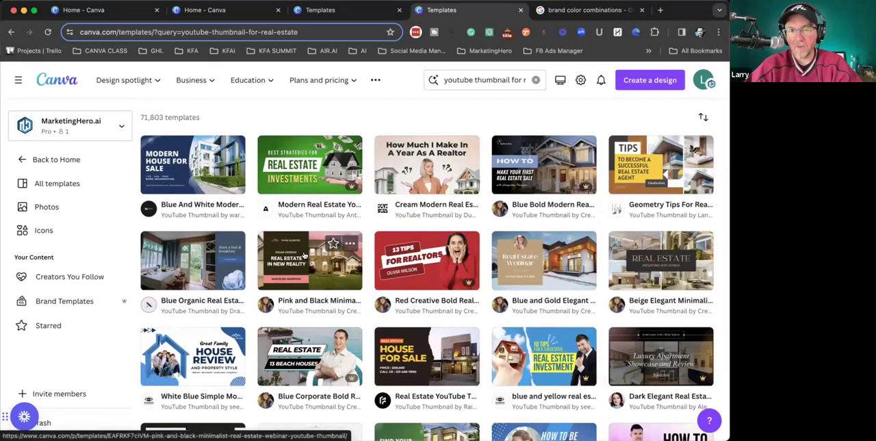
# - Return to the home page and open the blue New Listing Instagram post from the recent designs
pyautogui.click(22, 160)
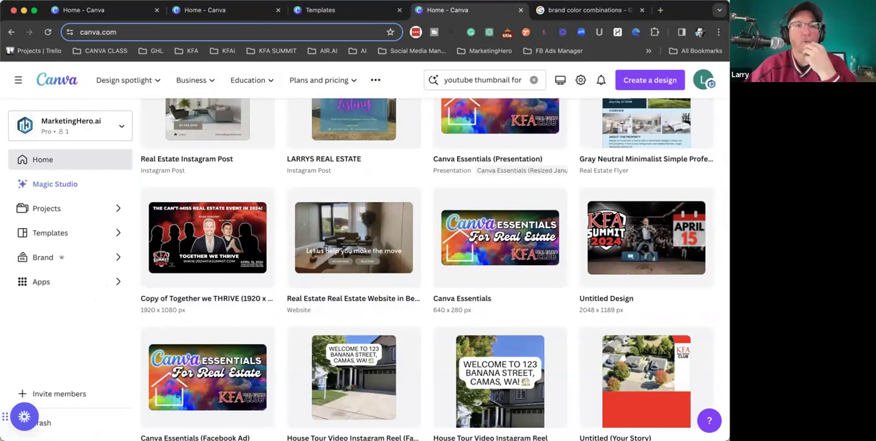
pyautogui.scroll(3, 256, 373)
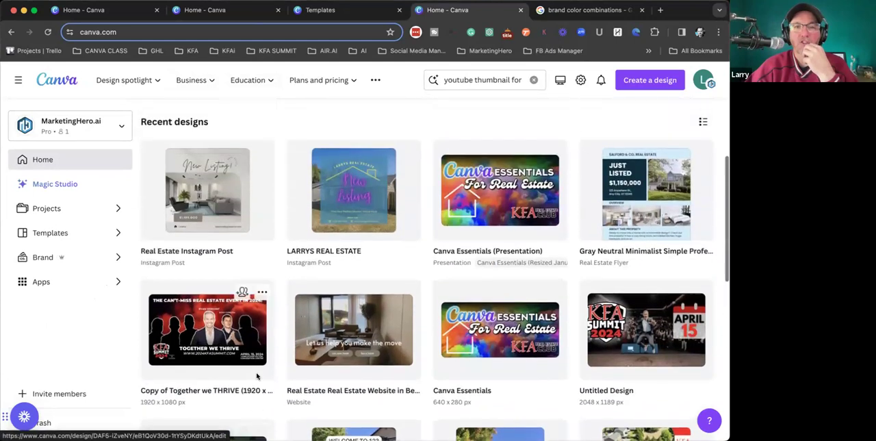
pyautogui.click(382, 196)
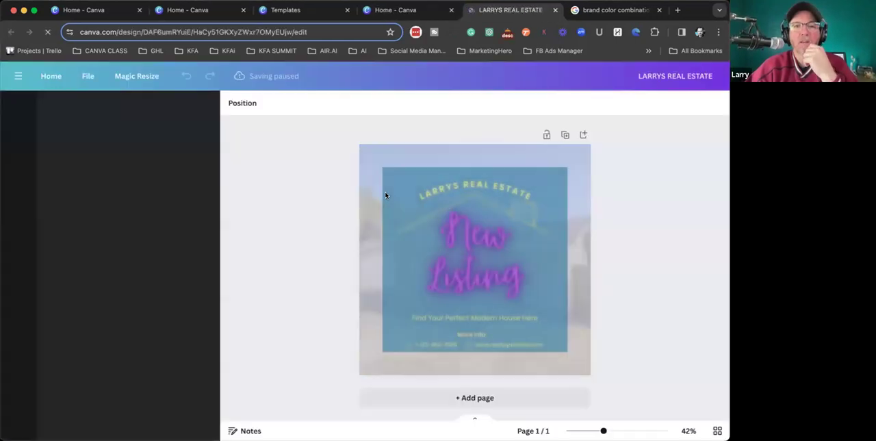
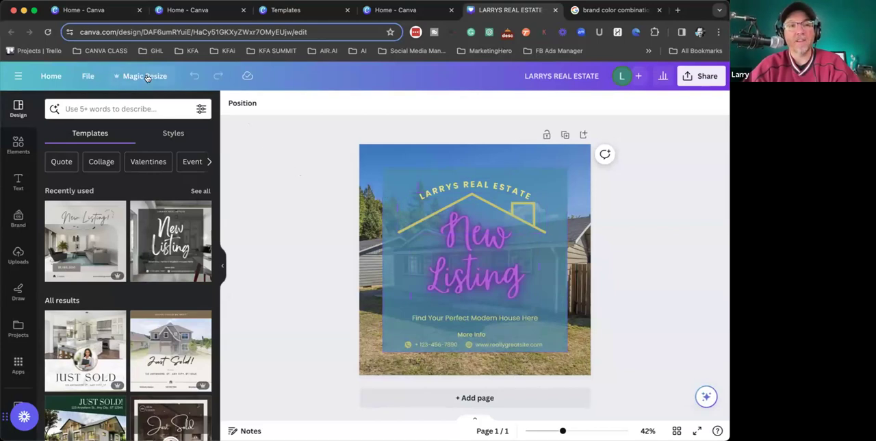
# - Use Magic Resize to make a copy of the New Listing post in the vertical social media story size and open the copy
pyautogui.scroll(5, 147, 77)
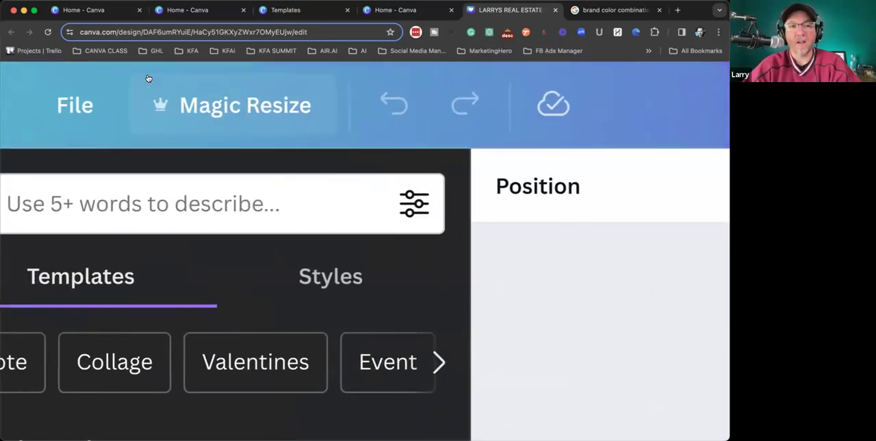
pyautogui.scroll(-5, 163, 111)
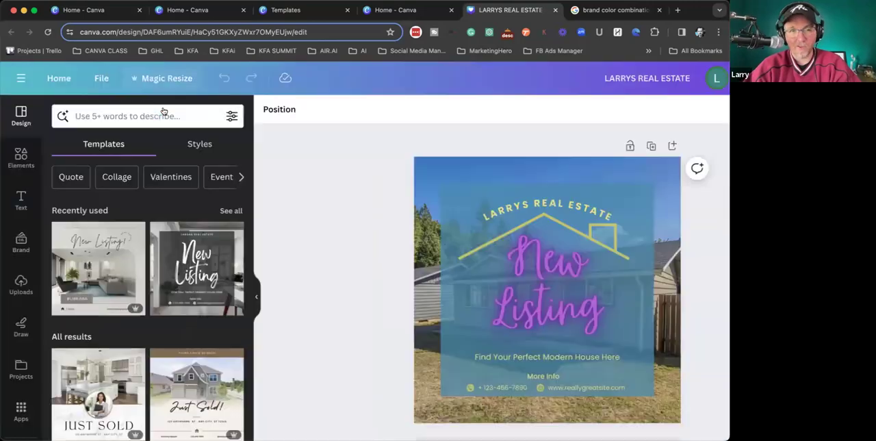
pyautogui.click(158, 78)
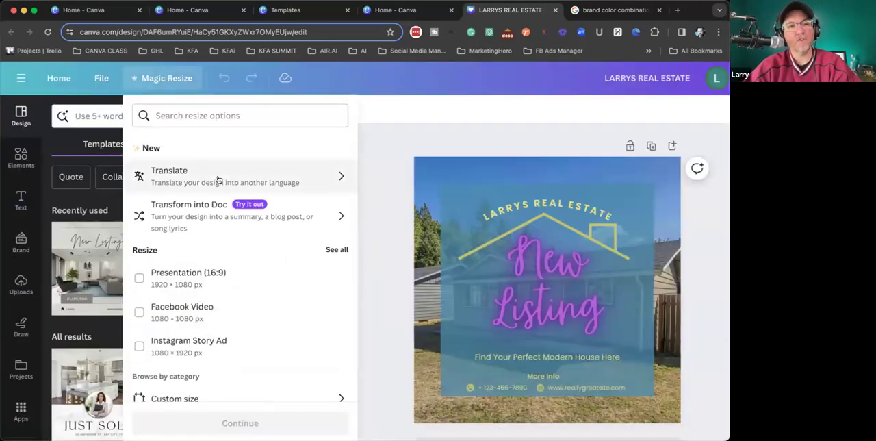
pyautogui.scroll(-3, 233, 274)
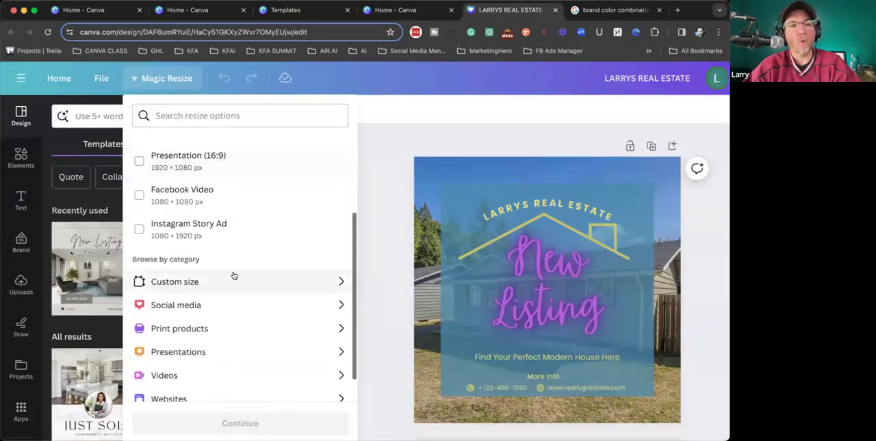
pyautogui.scroll(-1, 216, 230)
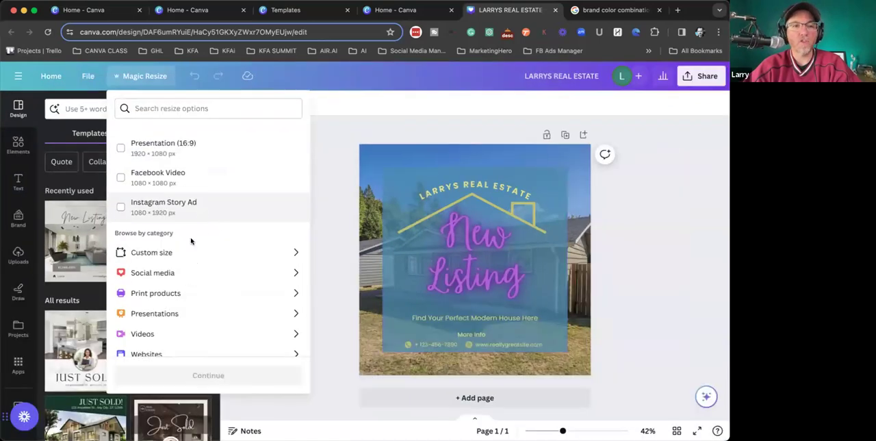
pyautogui.click(150, 275)
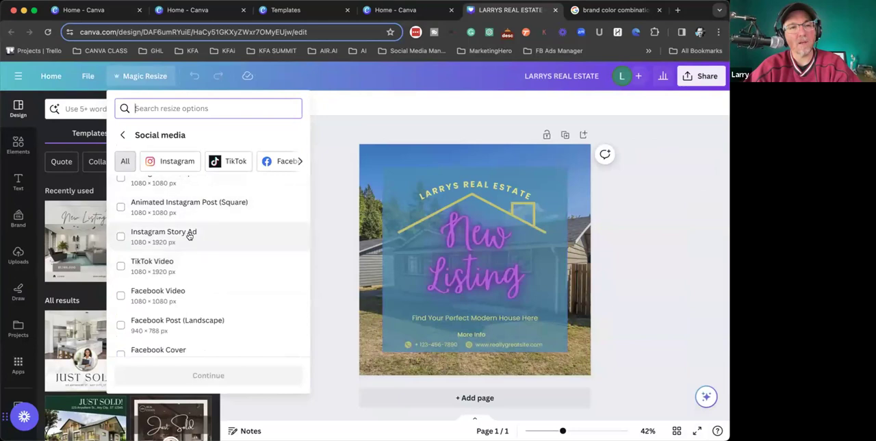
pyautogui.click(152, 240)
pyautogui.click(200, 373)
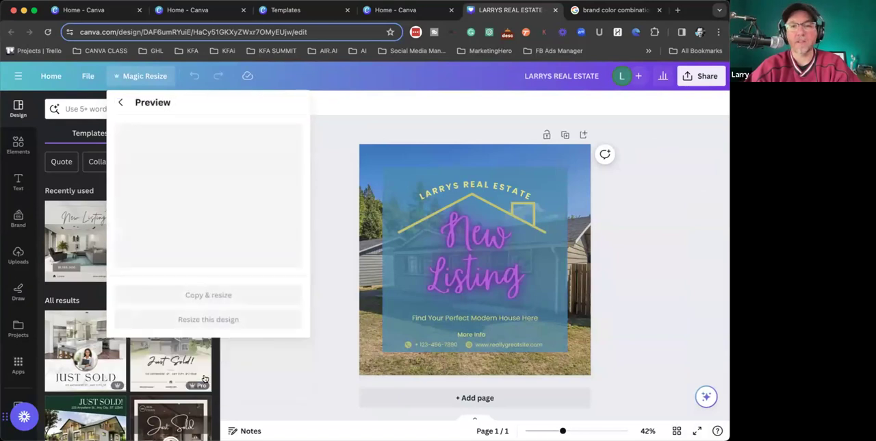
pyautogui.click(208, 295)
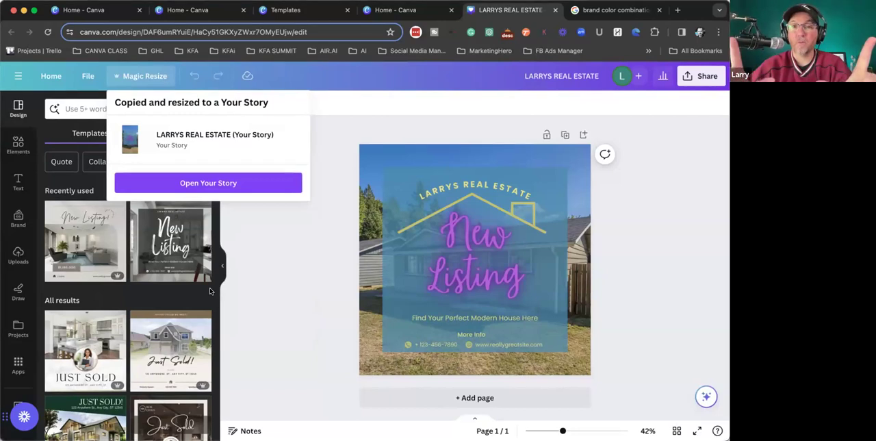
pyautogui.click(217, 183)
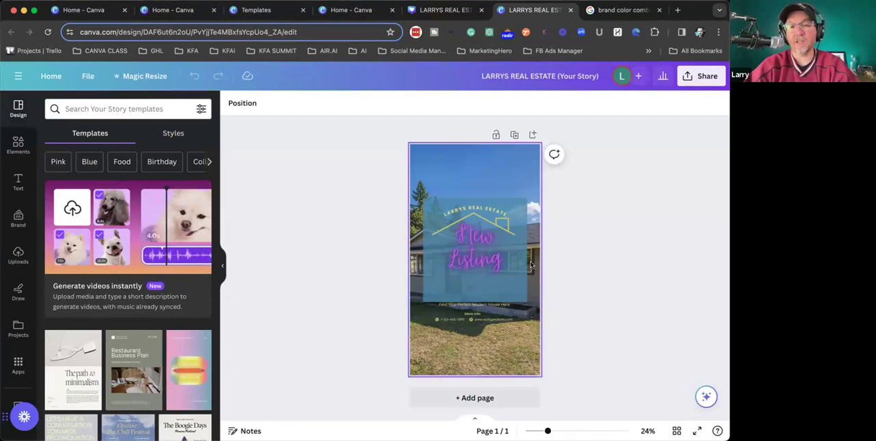
# - Nudge the "Find Your Perfect Modern House Here" tagline up and place "More Info" directly beneath it on the blue panel
pyautogui.scroll(5, 475, 297)
pyautogui.click(458, 309)
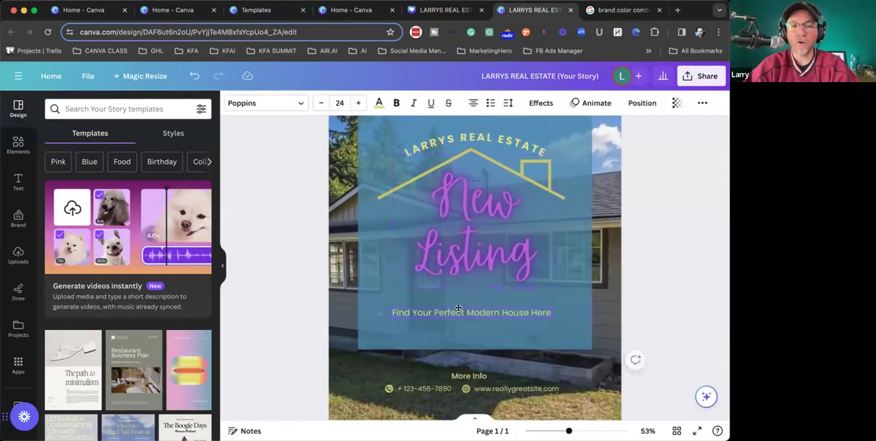
pyautogui.moveTo(459, 308); pyautogui.dragTo(457, 298)
pyautogui.moveTo(465, 377); pyautogui.dragTo(463, 320)
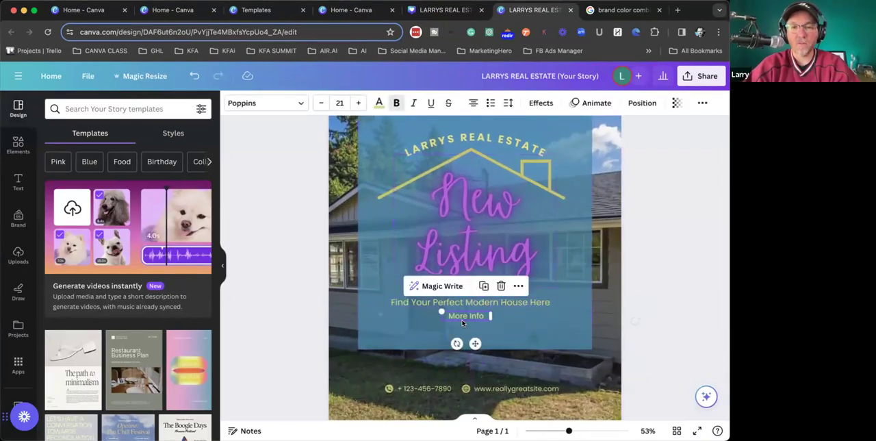
pyautogui.moveTo(516, 388); pyautogui.dragTo(519, 334)
pyautogui.click(426, 388)
pyautogui.moveTo(434, 386); pyautogui.dragTo(442, 332)
pyautogui.press('super+z')
pyautogui.press('super+z')
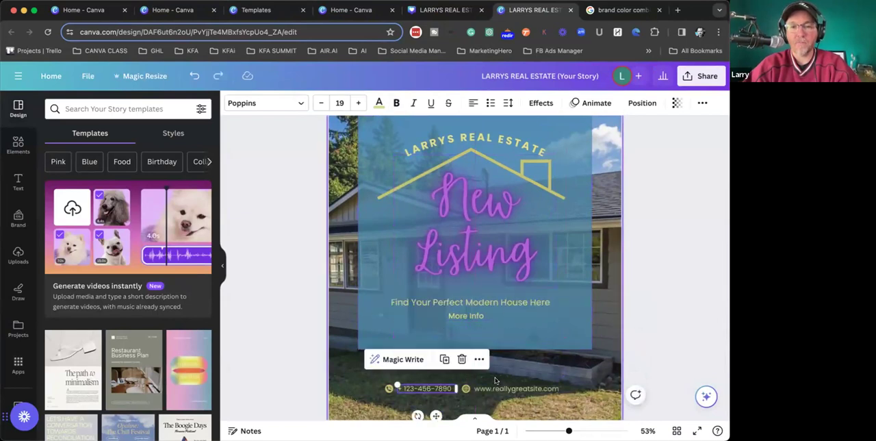
# - Select the phone number, website and their icons together and move them up onto the blue panel under "More Info"
pyautogui.click(477, 388)
pyautogui.keyDown('shift'); pyautogui.click(466, 389); pyautogui.keyUp('shift')
pyautogui.keyDown('shift'); pyautogui.click(439, 389); pyautogui.keyUp('shift')
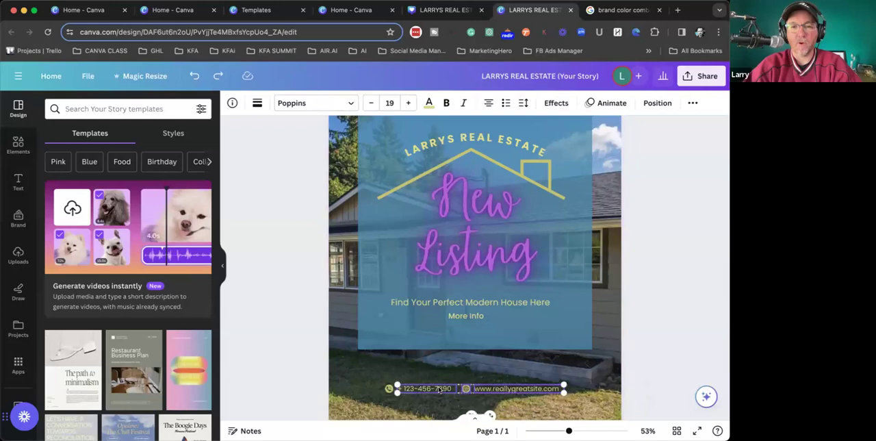
pyautogui.keyDown('shift'); pyautogui.click(395, 388); pyautogui.keyUp('shift')
pyautogui.moveTo(415, 389); pyautogui.dragTo(420, 334)
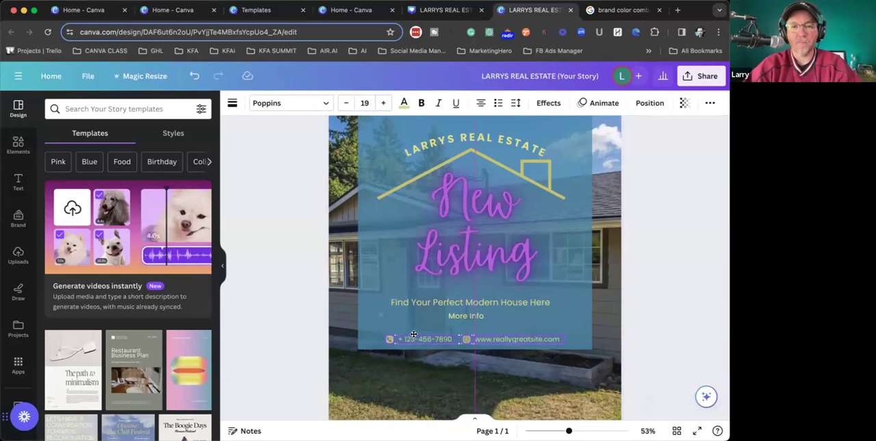
pyautogui.scroll(-5, 482, 323)
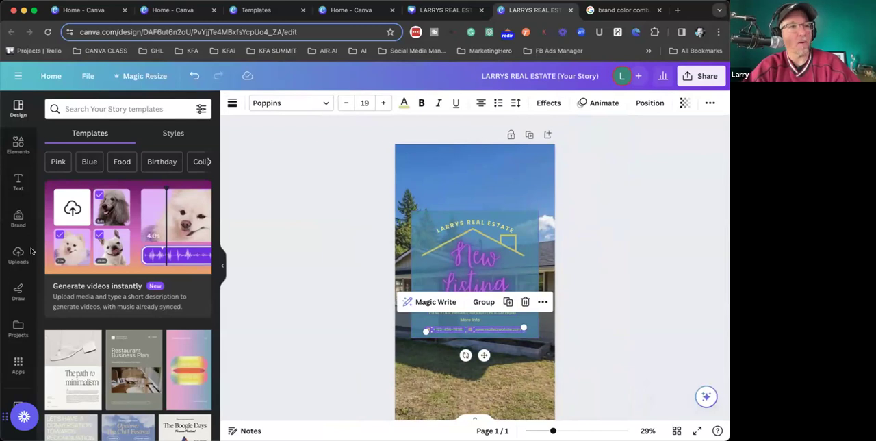
pyautogui.click(652, 312)
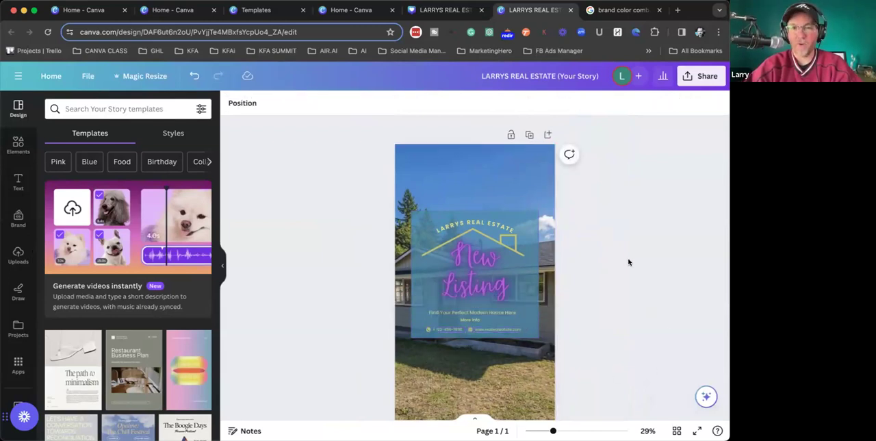
# - Stretch the blue panel upward and downward so it fills most of the story's height
pyautogui.click(523, 214)
pyautogui.moveTo(476, 212); pyautogui.dragTo(474, 170)
pyautogui.moveTo(475, 337); pyautogui.dragTo(473, 401)
pyautogui.click(678, 212)
pyautogui.scroll(-5, 678, 213)
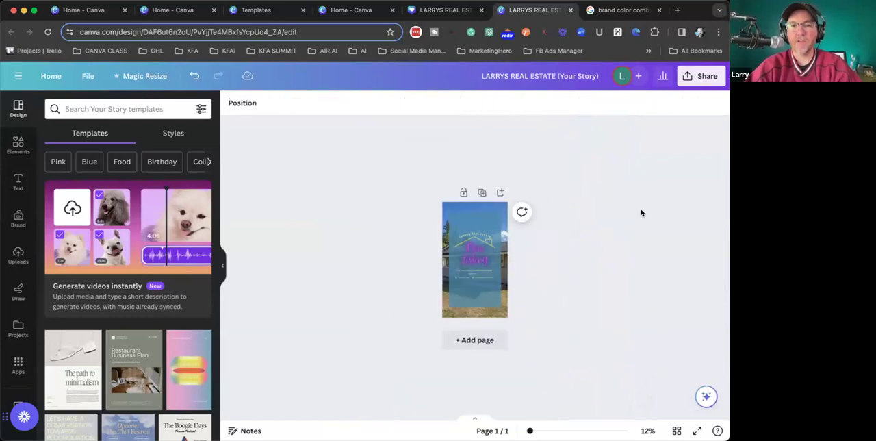
# - Enlarge the background house photo in crop mode and apply the crop
pyautogui.click(502, 208)
pyautogui.scroll(5, 574, 250)
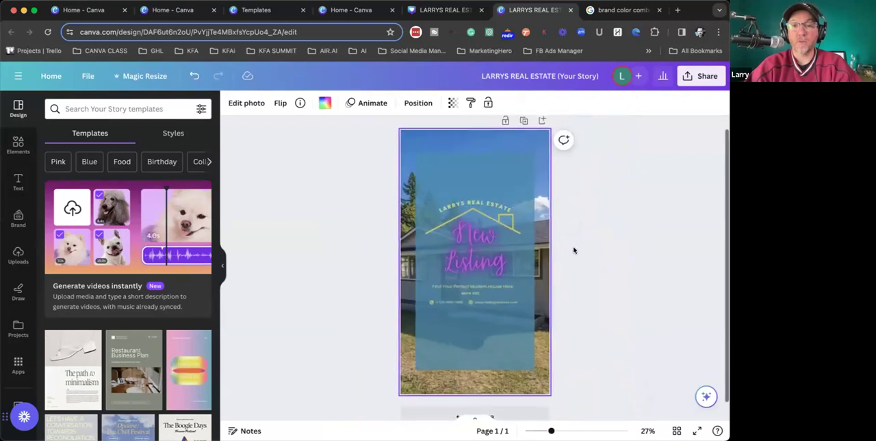
pyautogui.doubleClick(541, 143)
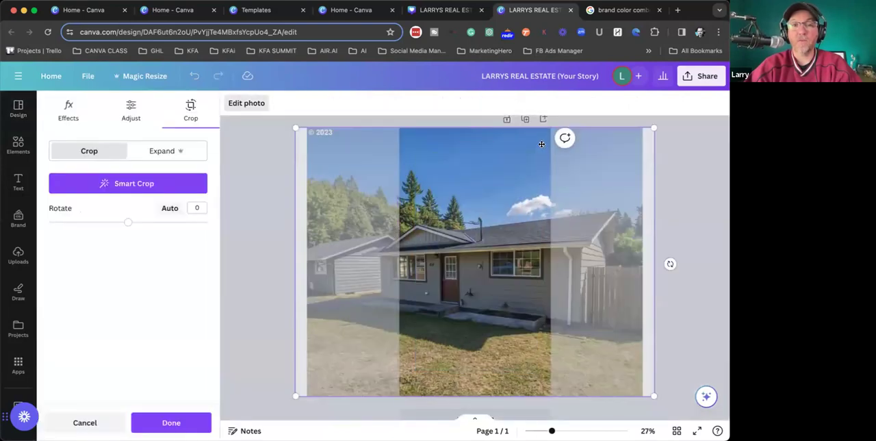
pyautogui.moveTo(618, 179)
pyautogui.mouseDown()
pyautogui.moveTo(562, 183)
pyautogui.moveTo(698, 186)
pyautogui.moveTo(624, 190)
pyautogui.mouseUp()
pyautogui.scroll(-2, 648, 208)
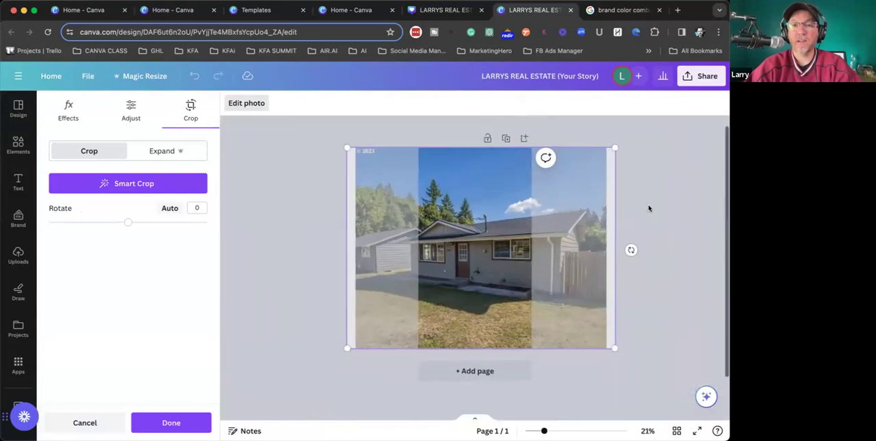
pyautogui.scroll(-1, 649, 208)
pyautogui.moveTo(605, 336); pyautogui.dragTo(664, 354)
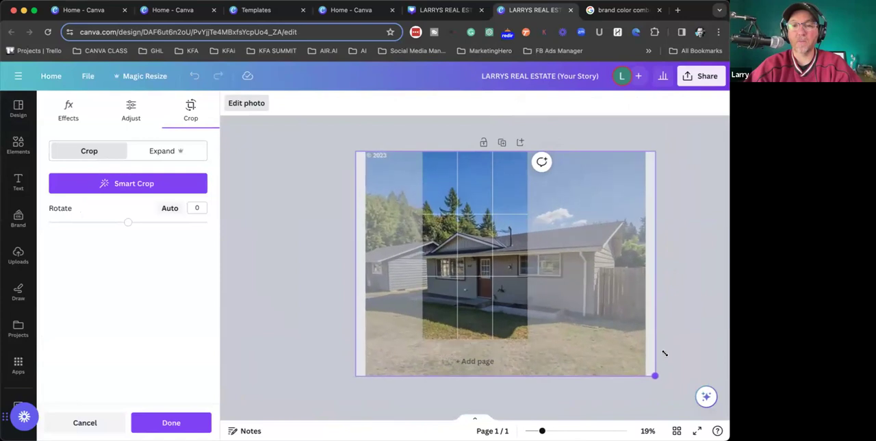
pyautogui.press('Return')
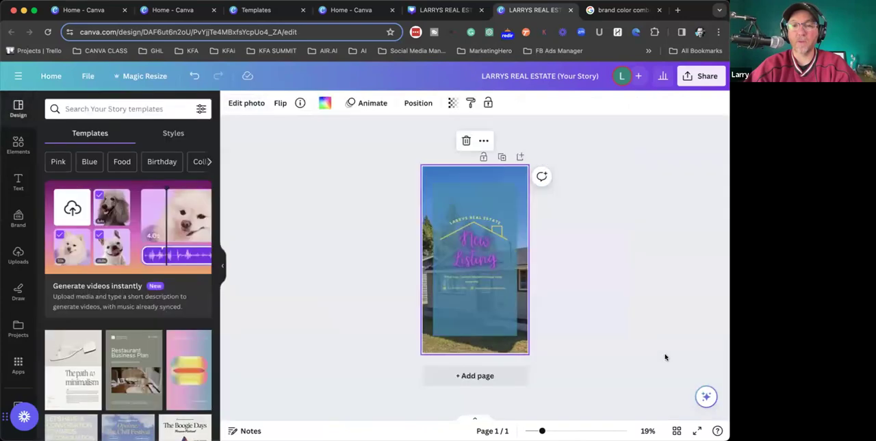
# - Reopen the background photo's crop and reposition the house within the story frame
pyautogui.doubleClick(520, 170)
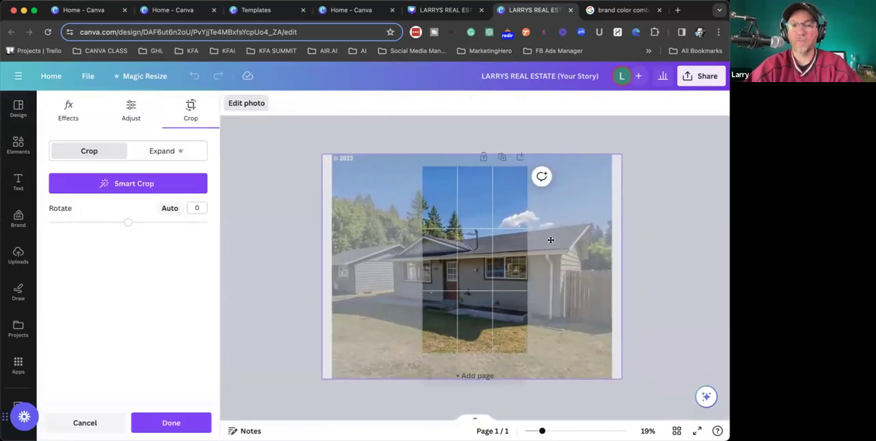
pyautogui.moveTo(552, 238); pyautogui.dragTo(577, 229)
pyautogui.click(682, 212)
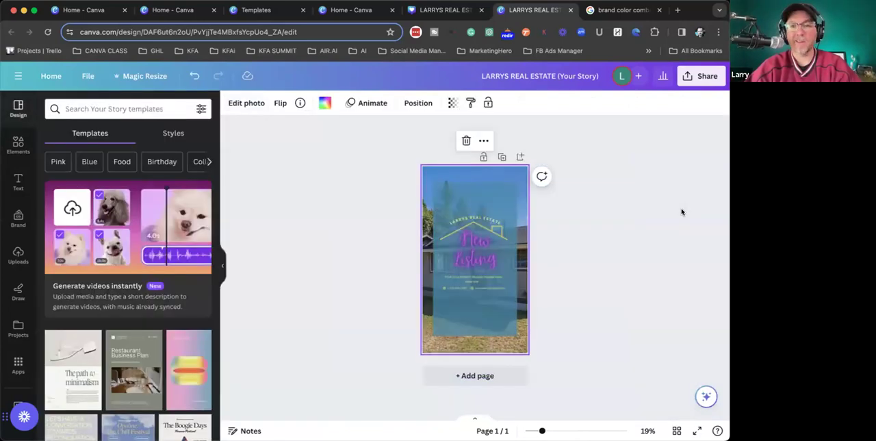
pyautogui.doubleClick(513, 167)
pyautogui.click(674, 162)
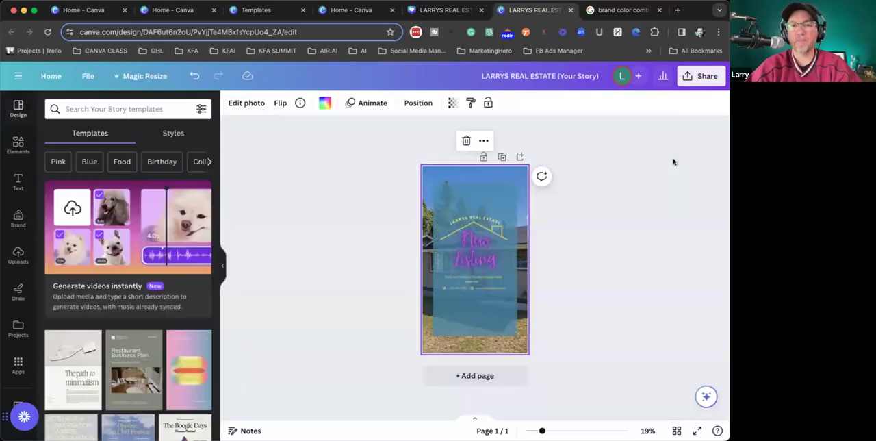
# - Detach the house photo from the background, then enlarge and position it to cover the whole story page
pyautogui.rightClick(489, 172)
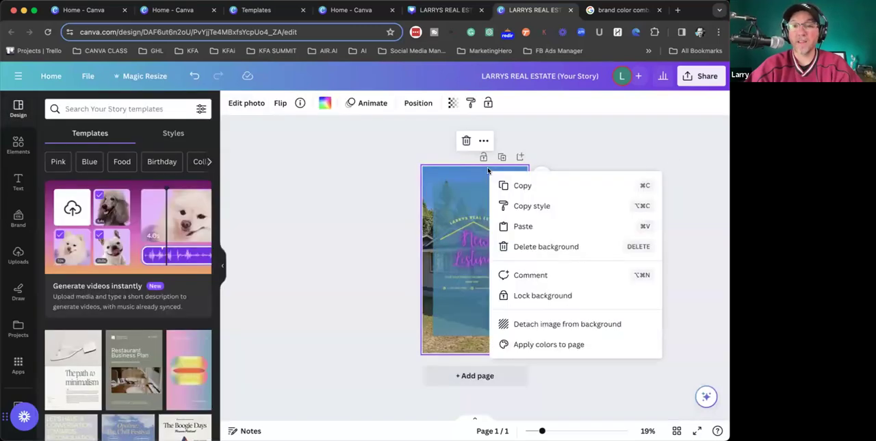
pyautogui.click(542, 324)
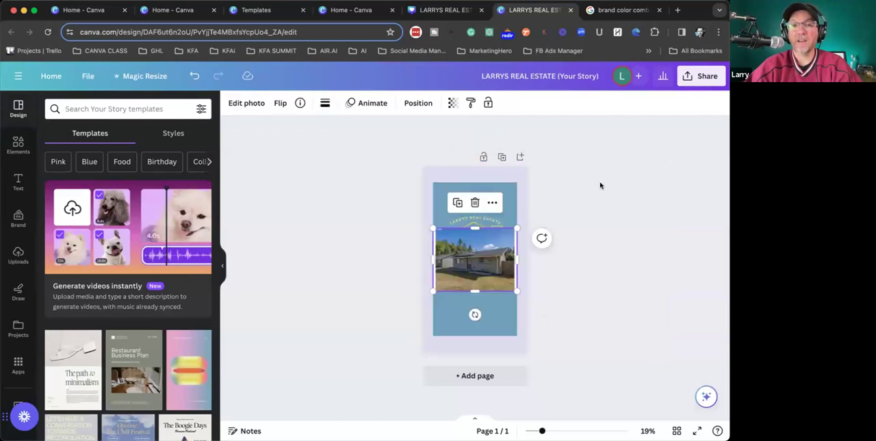
pyautogui.moveTo(509, 256); pyautogui.dragTo(497, 195)
pyautogui.moveTo(505, 230); pyautogui.dragTo(657, 410)
pyautogui.moveTo(637, 333); pyautogui.dragTo(566, 334)
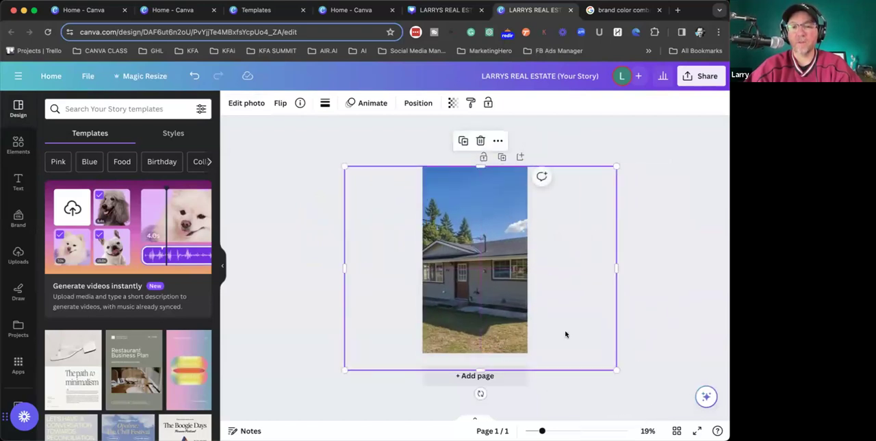
# - Send the house photo backward behind the blue panel and text, and shift it slightly up on the page
pyautogui.press('super+[')
pyautogui.press('super+[')
pyautogui.press('super+[')
pyautogui.press('super+[')
pyautogui.press('super+[')
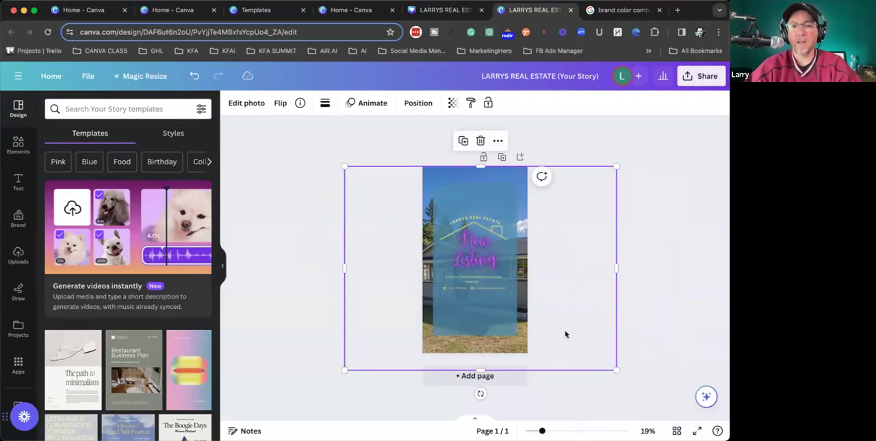
pyautogui.click(647, 277)
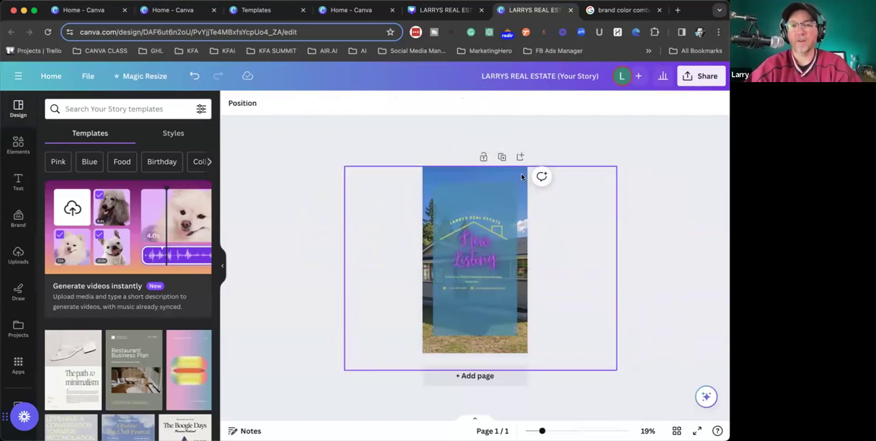
pyautogui.click(575, 281)
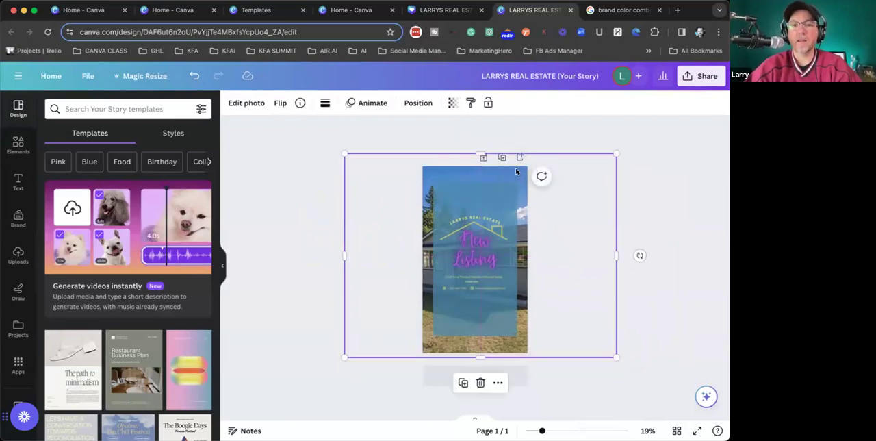
# - Show the story's layers and examine the stacking order of the text, icons, blue panel and house photo
pyautogui.rightClick(516, 172)
pyautogui.moveTo(586, 252)
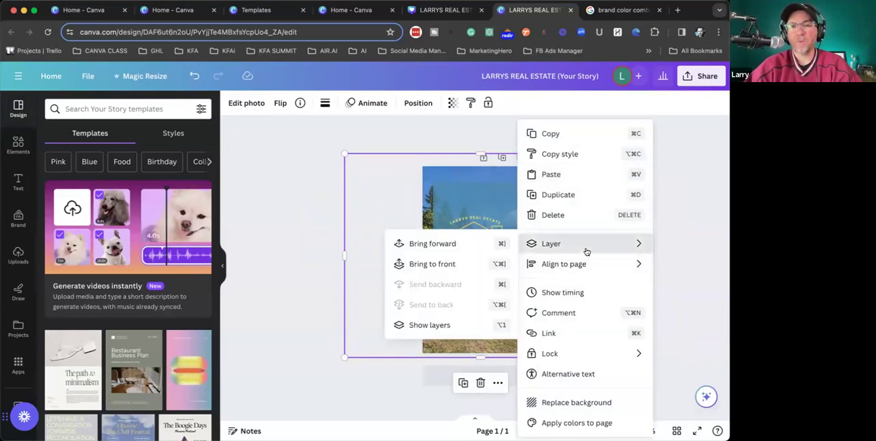
pyautogui.click(431, 325)
pyautogui.scroll(1, 125, 247)
pyautogui.scroll(3, 125, 247)
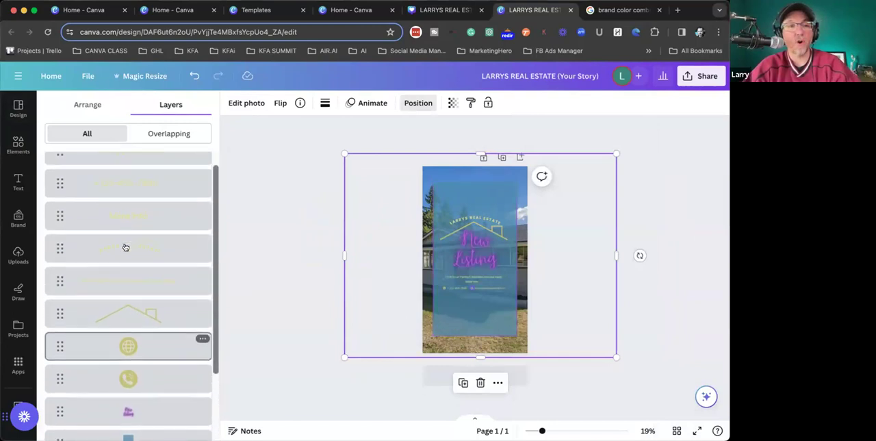
pyautogui.scroll(-3, 125, 247)
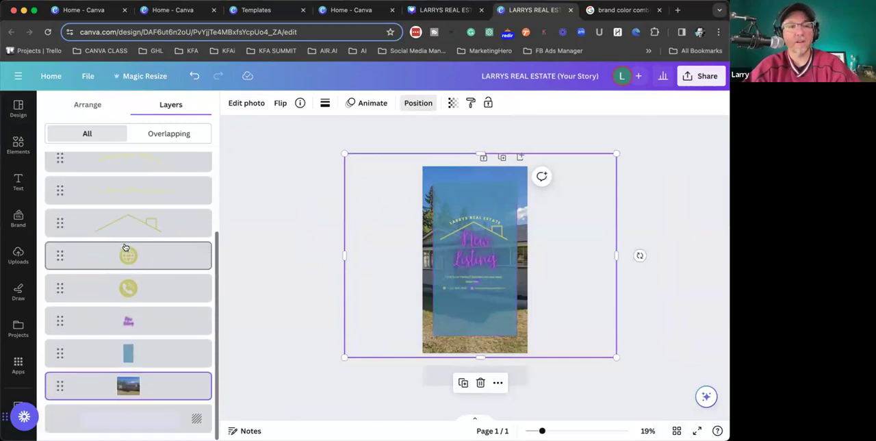
pyautogui.moveTo(56, 386)
pyautogui.mouseDown()
pyautogui.moveTo(52, 208)
pyautogui.moveTo(53, 391)
pyautogui.mouseUp()
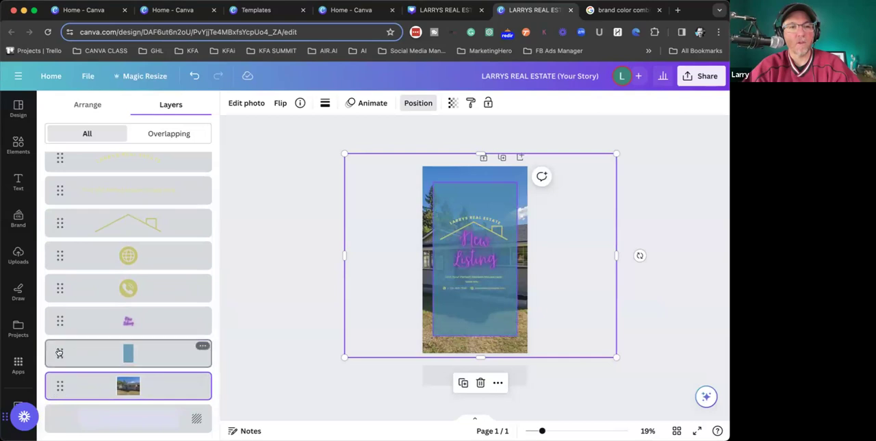
# - Move the contact text layer down the story's layer stack to just above the globe icon, and close the layer list
pyautogui.scroll(4, 62, 287)
pyautogui.moveTo(57, 165); pyautogui.dragTo(52, 347)
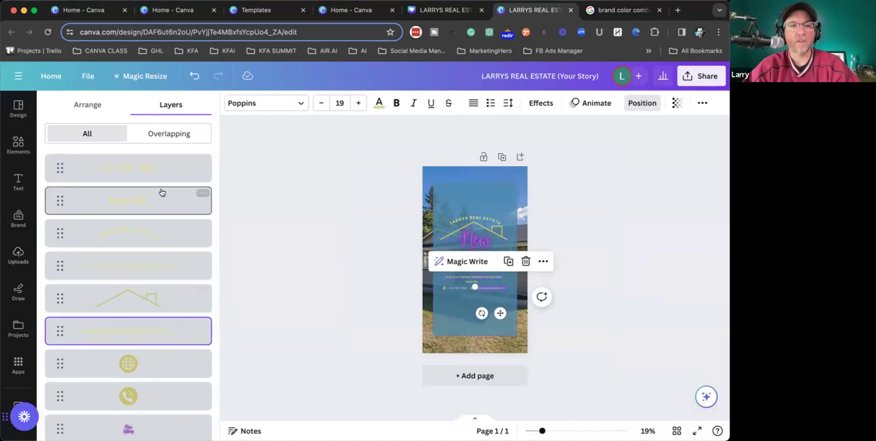
pyautogui.scroll(-3, 196, 277)
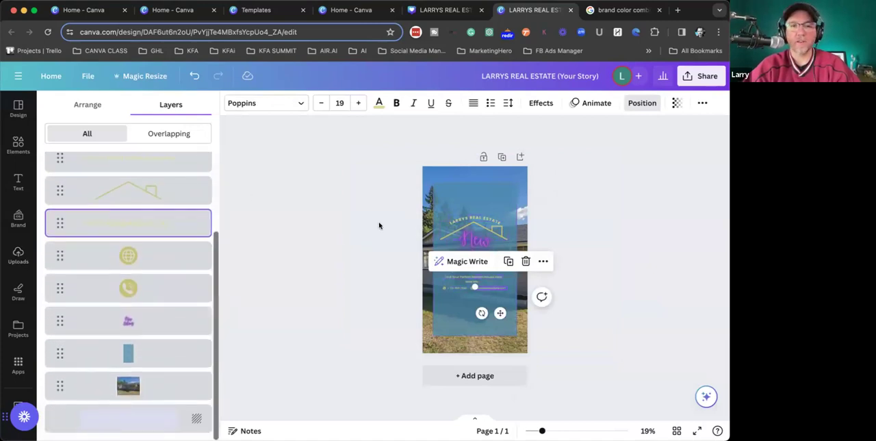
pyautogui.click(642, 103)
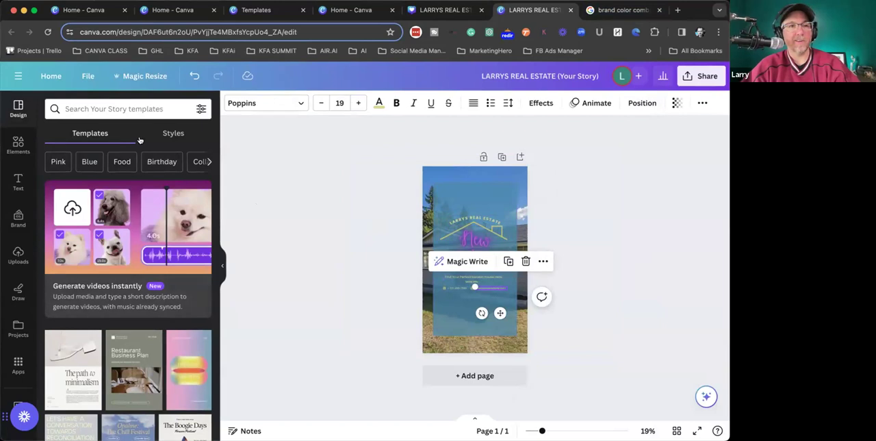
# - Return to the home page and start Magic Design for video from Magic Studio
pyautogui.click(49, 75)
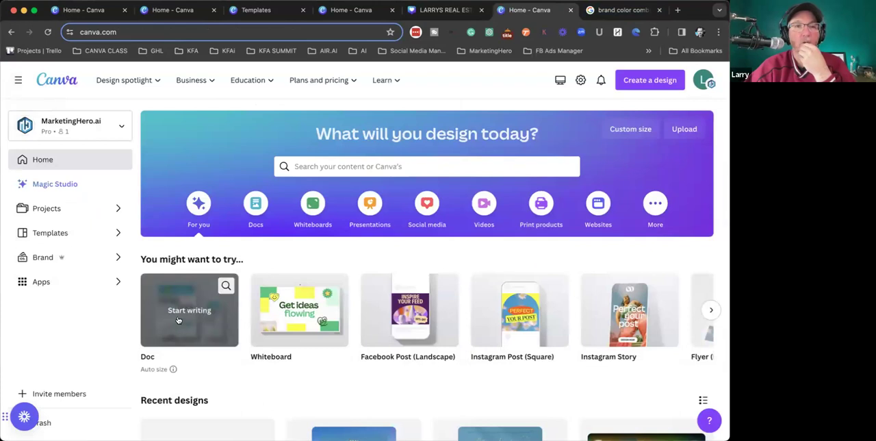
pyautogui.click(337, 165)
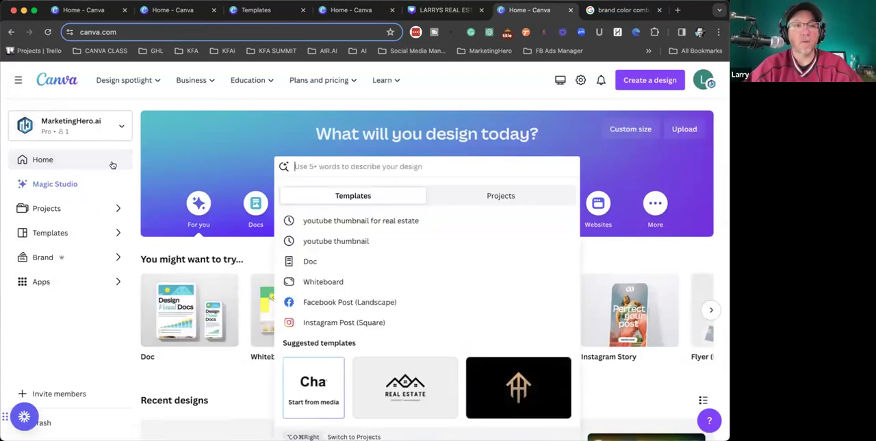
pyautogui.click(55, 183)
pyautogui.scroll(-5, 403, 260)
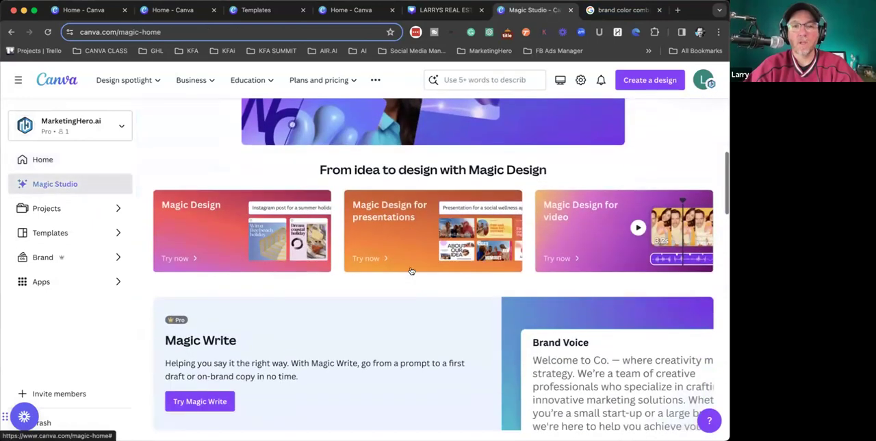
pyautogui.click(611, 235)
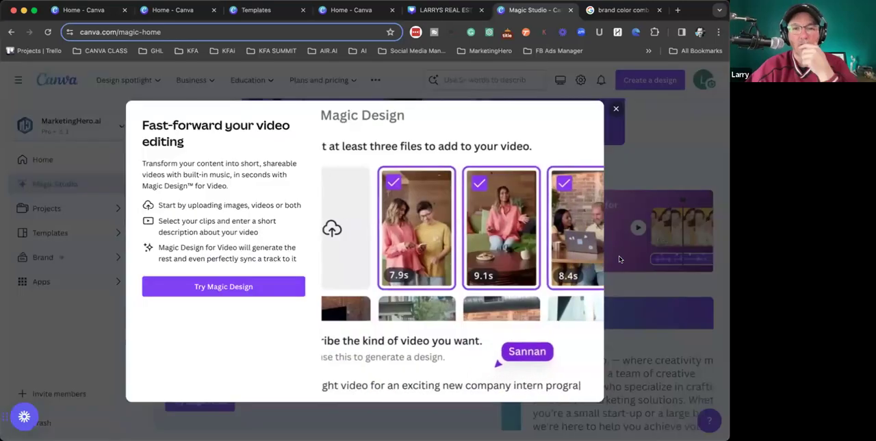
pyautogui.click(214, 287)
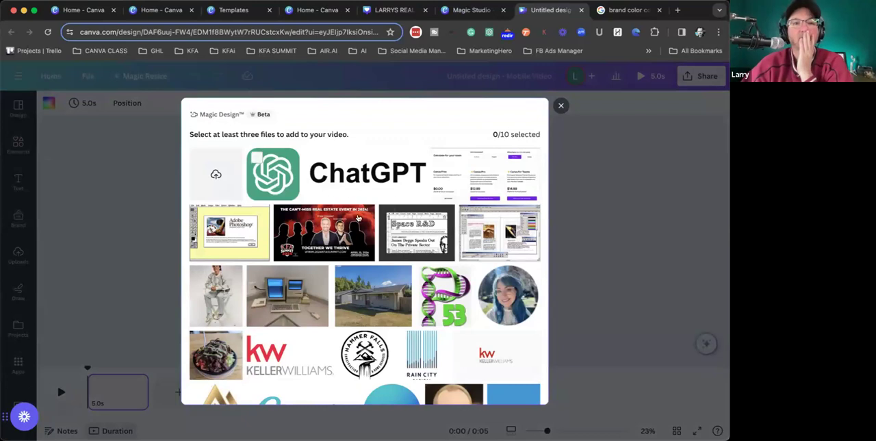
# - Select the 10.8 s side-of-house, 11.1 s driveway, 8.4 s living room and 6.5 s kitchen clips for the video
pyautogui.scroll(-2, 338, 228)
pyautogui.scroll(-5, 338, 228)
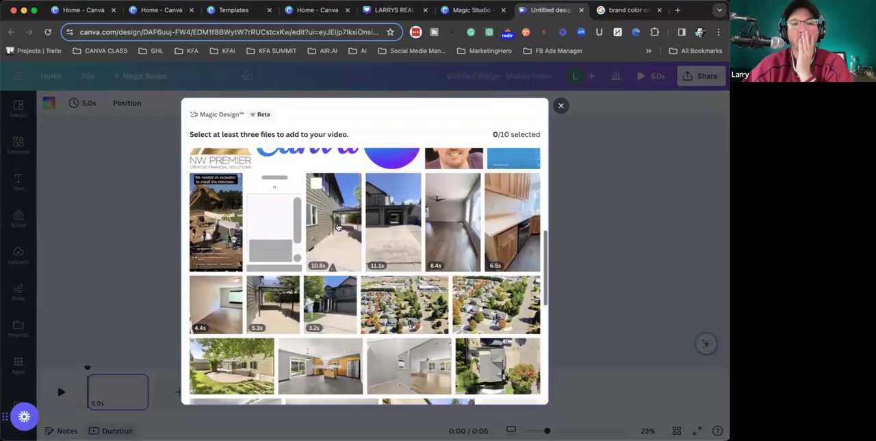
pyautogui.click(336, 226)
pyautogui.click(393, 226)
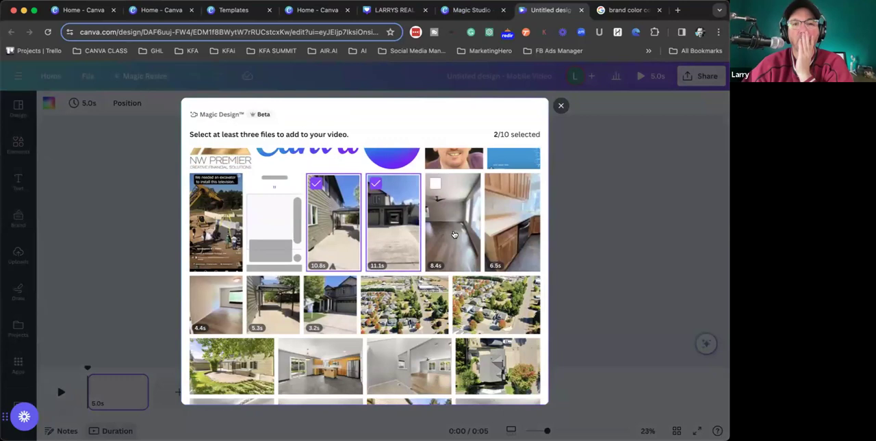
pyautogui.click(452, 226)
pyautogui.click(512, 226)
pyautogui.scroll(-2, 304, 253)
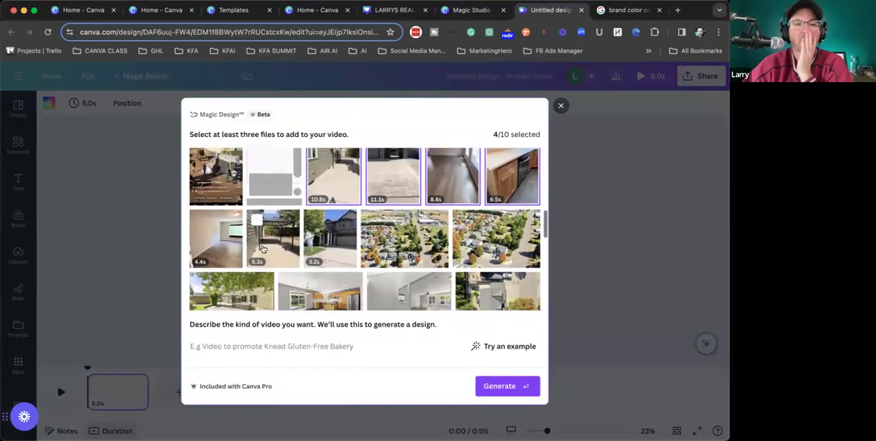
# - Add the 4.4 s, 5.3 s and 3.2 s house clips to the selection and remove the 10.8 s clip
pyautogui.click(207, 243)
pyautogui.click(271, 238)
pyautogui.click(331, 243)
pyautogui.click(333, 242)
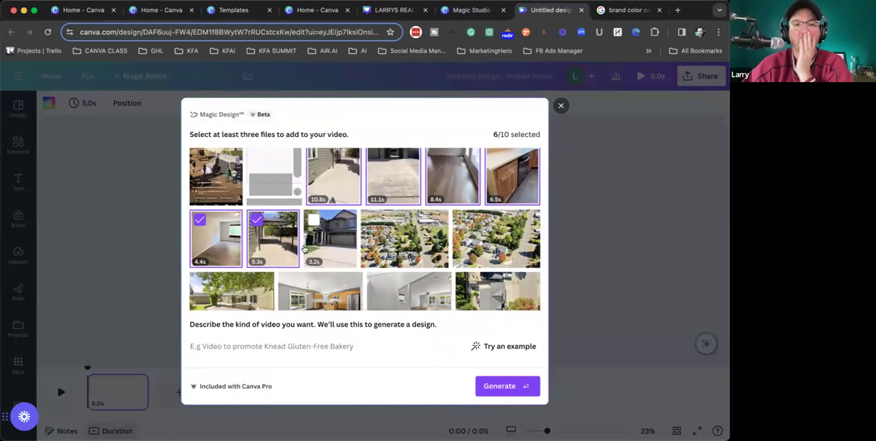
pyautogui.click(334, 242)
pyautogui.scroll(2, 334, 243)
pyautogui.click(337, 227)
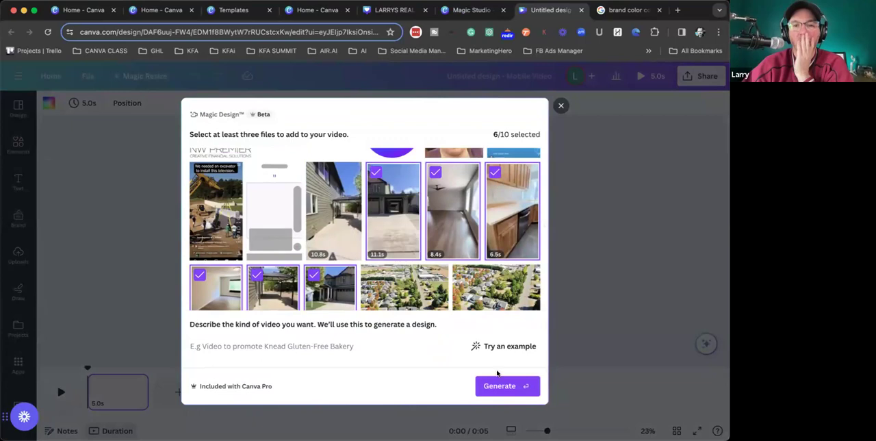
# - Describe the video as a walkthrough of the listing, including the property's address, and generate it
pyautogui.click(301, 347)
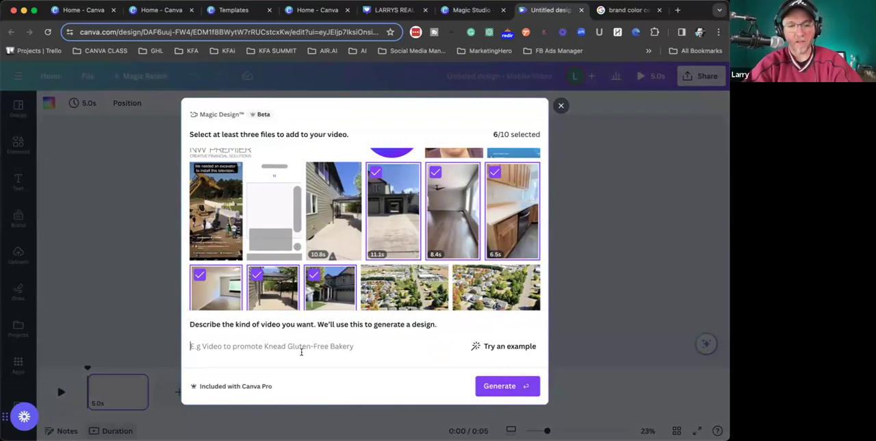
pyautogui.write('d')
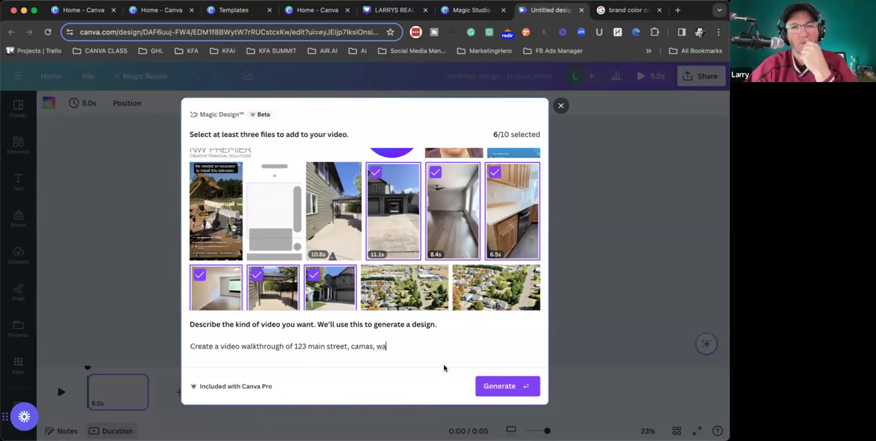
pyautogui.click(490, 384)
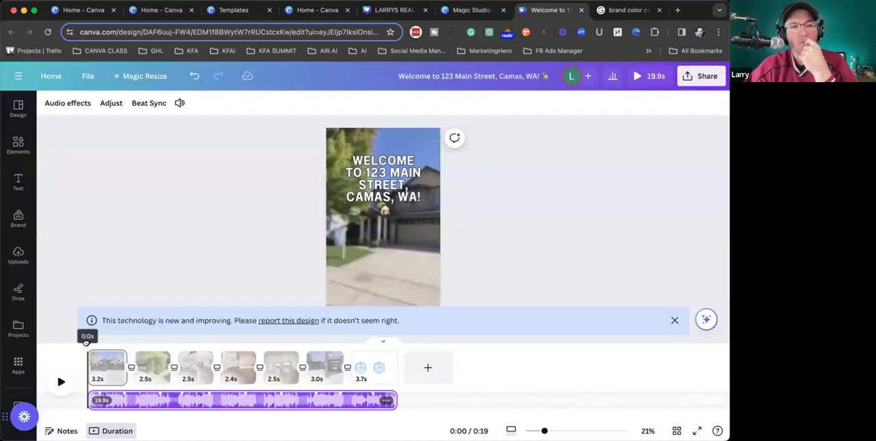
# - Scrub through the generated walkthrough video and examine its clips and captions up to the closing logo page
pyautogui.click(96, 342)
pyautogui.moveTo(96, 342); pyautogui.dragTo(190, 350)
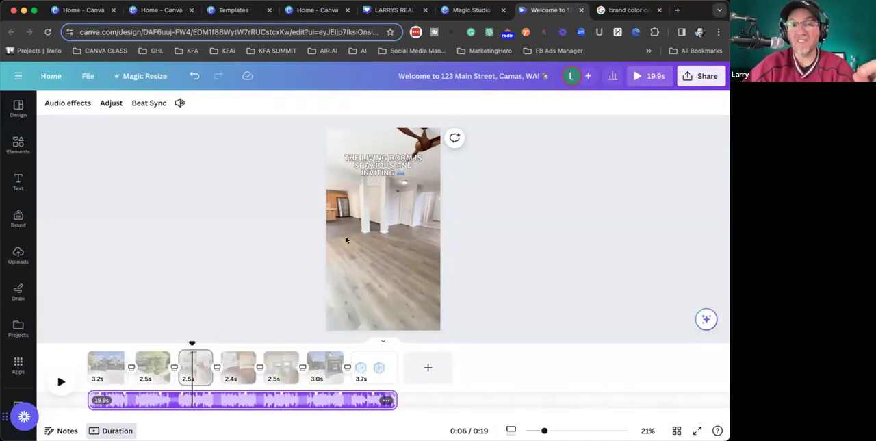
pyautogui.scroll(5, 389, 194)
pyautogui.scroll(1, 390, 194)
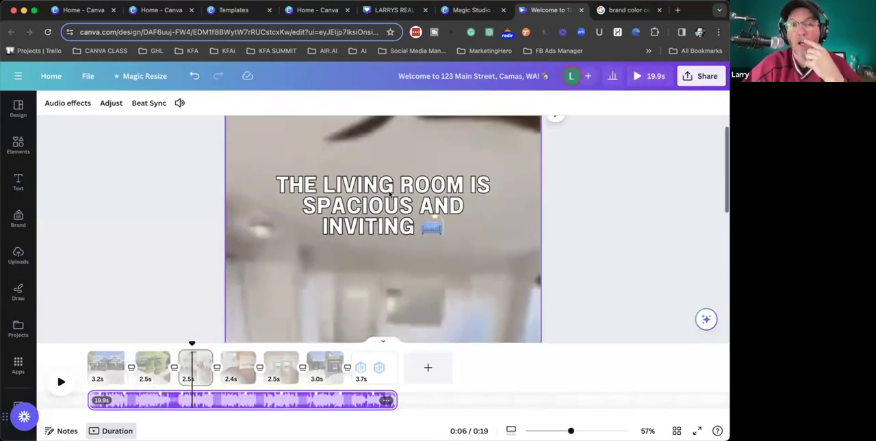
pyautogui.scroll(-5, 390, 195)
pyautogui.moveTo(192, 340); pyautogui.dragTo(370, 341)
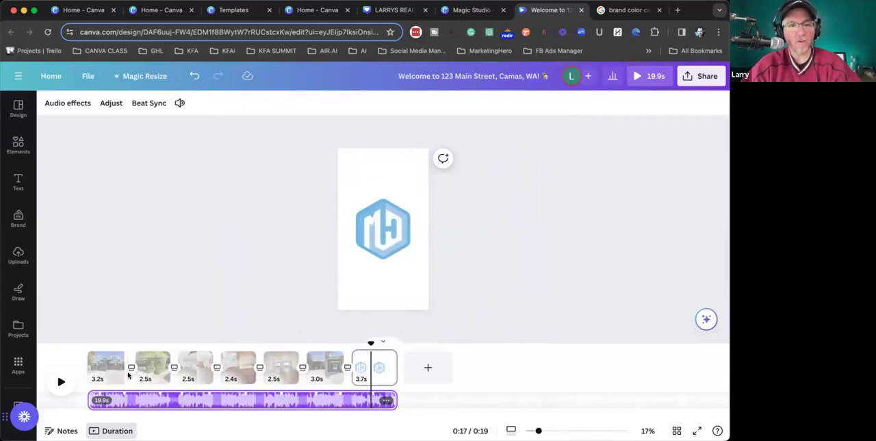
# - Play the walkthrough video from the beginning to check its music and transitions, and pause at the kitchen clip
pyautogui.click(161, 400)
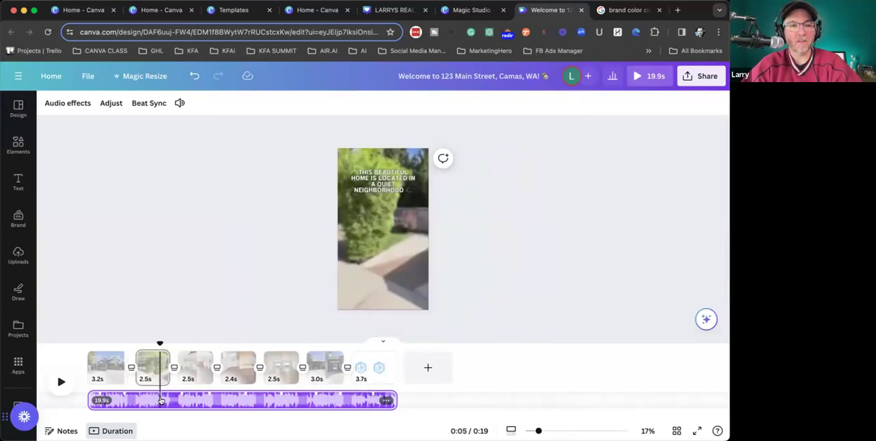
pyautogui.click(116, 340)
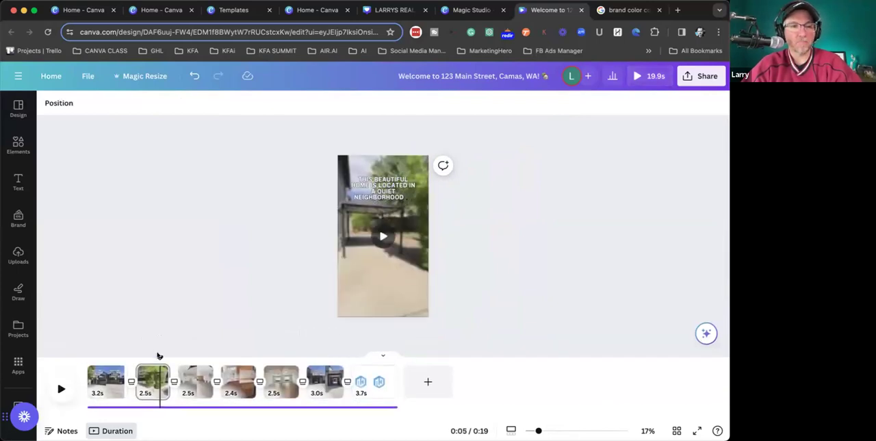
pyautogui.moveTo(157, 358); pyautogui.dragTo(77, 360)
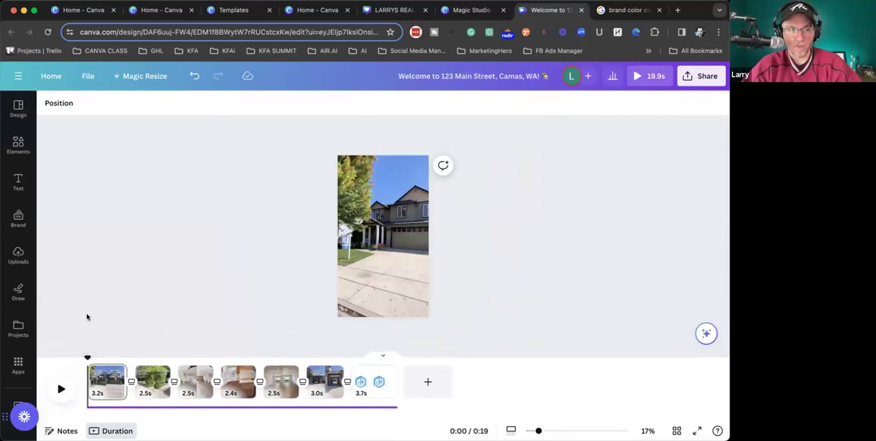
pyautogui.press('space')
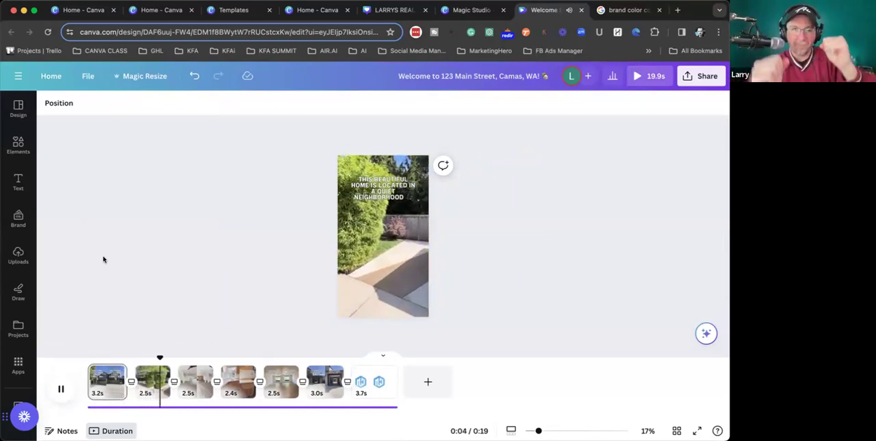
pyautogui.click(61, 389)
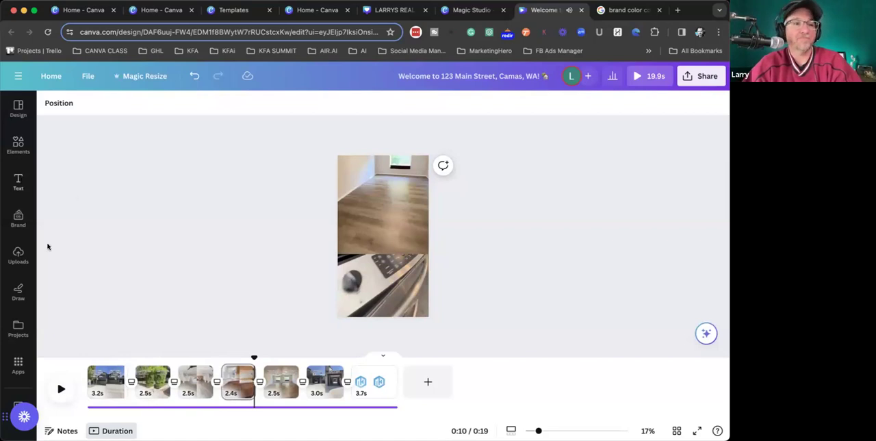
# - Select the audio track and enlarge the timeline to examine how the clip cuts line up with the music
pyautogui.click(107, 406)
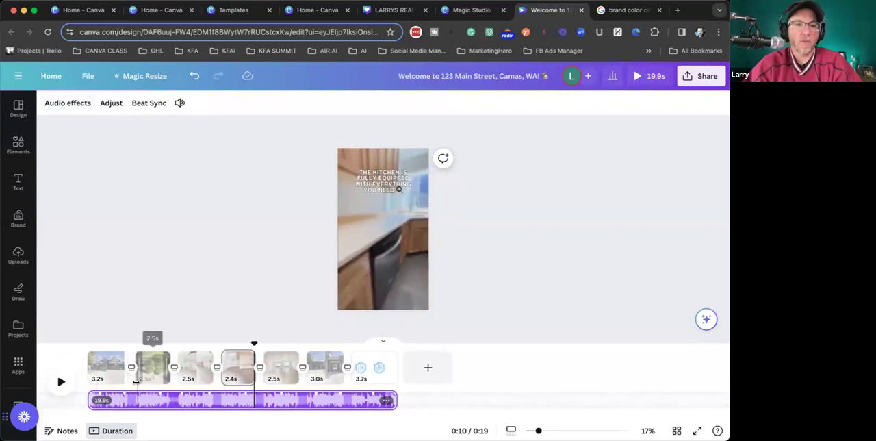
pyautogui.scroll(5, 125, 385)
pyautogui.scroll(3, 125, 385)
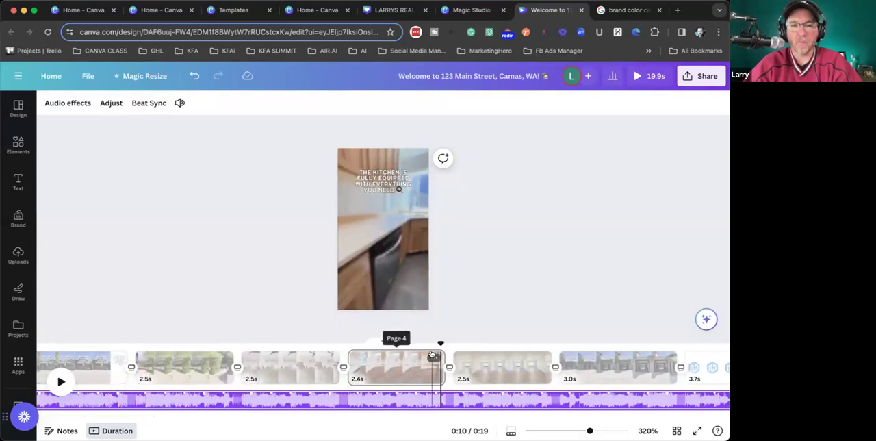
pyautogui.scroll(-3, 298, 308)
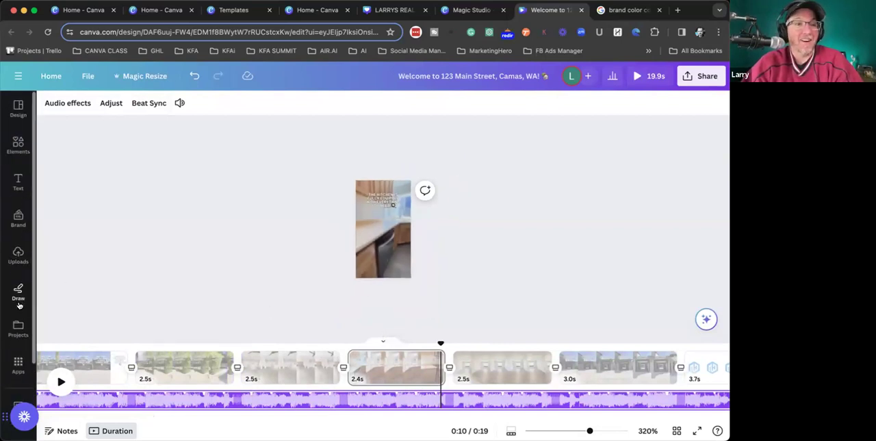
pyautogui.click(15, 151)
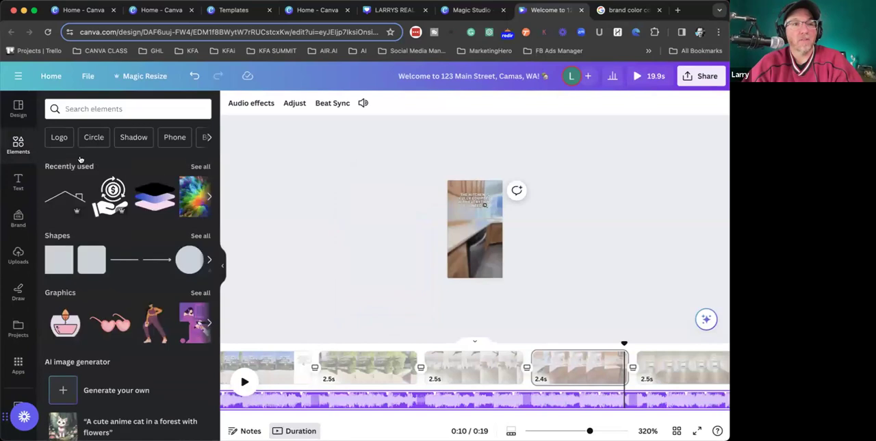
pyautogui.click(71, 110)
pyautogui.click(278, 235)
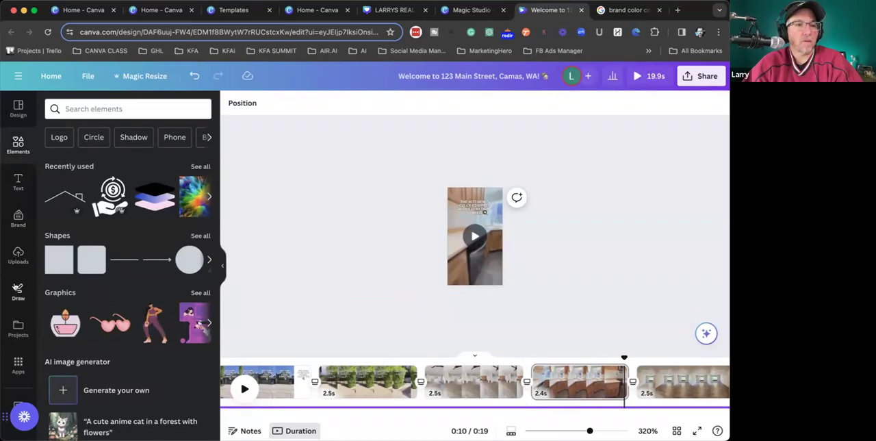
pyautogui.click(18, 109)
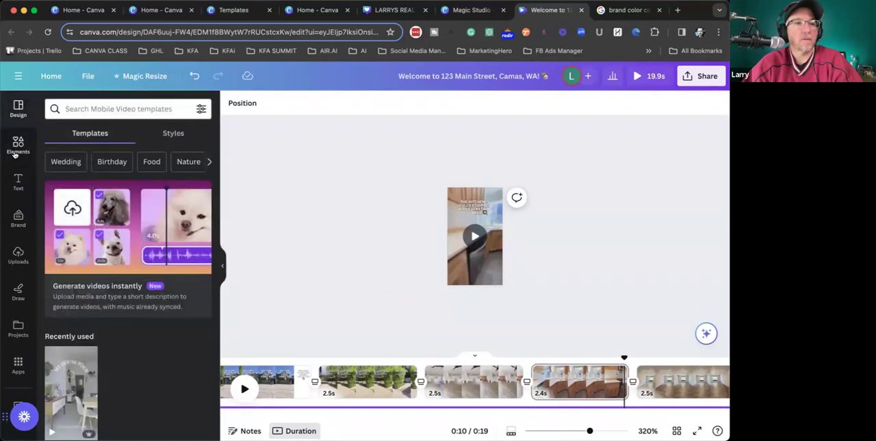
# - Search the elements for "upbeat instumental" and narrow the results to audio
pyautogui.click(15, 147)
pyautogui.click(130, 108)
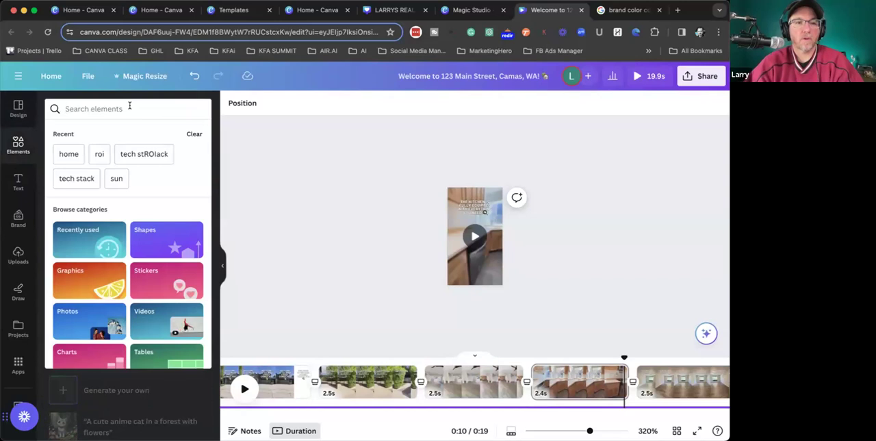
pyautogui.write('in')
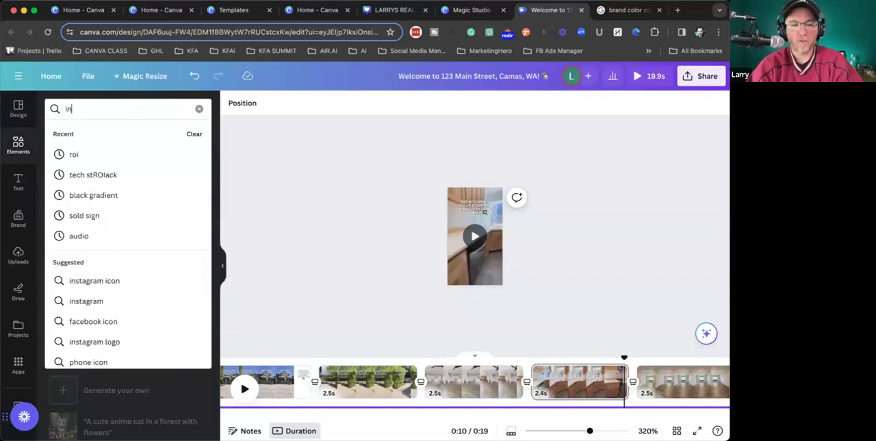
pyautogui.write('stumaneta')
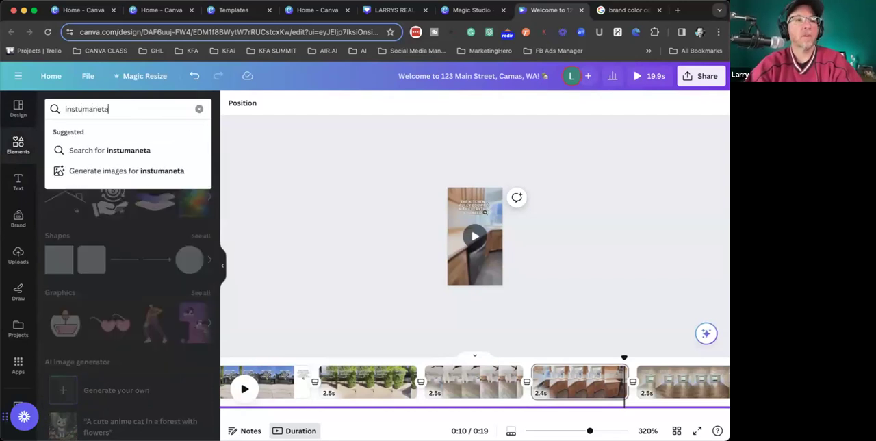
pyautogui.press('BackSpace')
pyautogui.press('BackSpace')
pyautogui.press('BackSpace')
pyautogui.press('BackSpace')
pyautogui.press('BackSpace')
pyautogui.press('BackSpace')
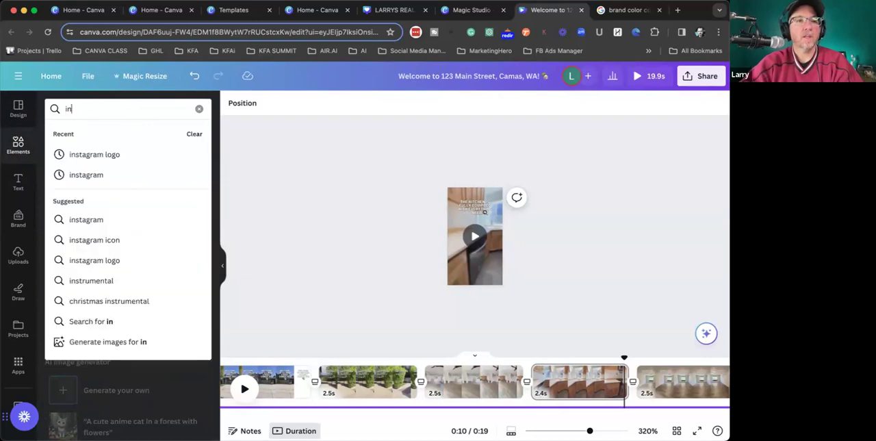
pyautogui.write('s')
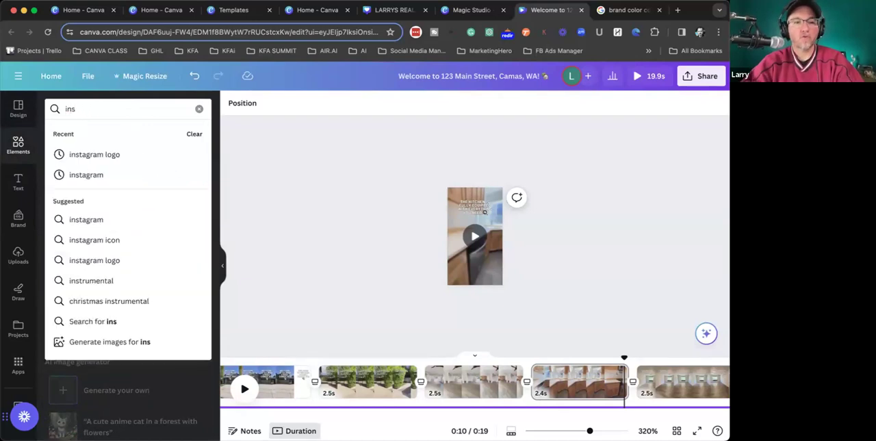
pyautogui.write('tu')
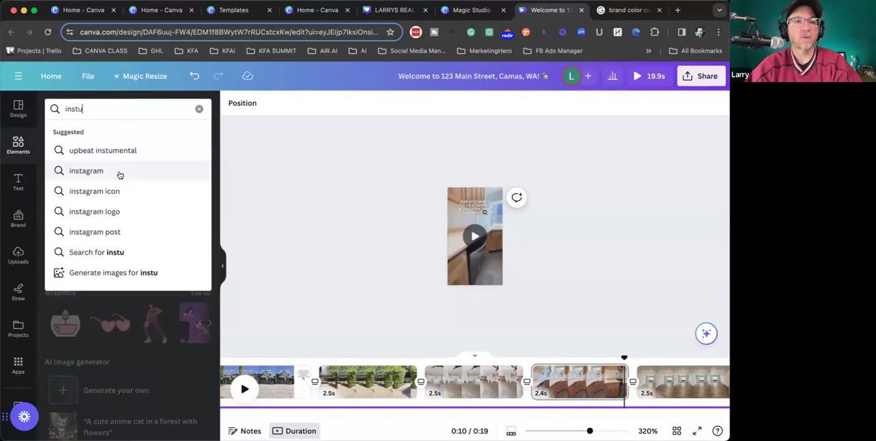
pyautogui.click(117, 151)
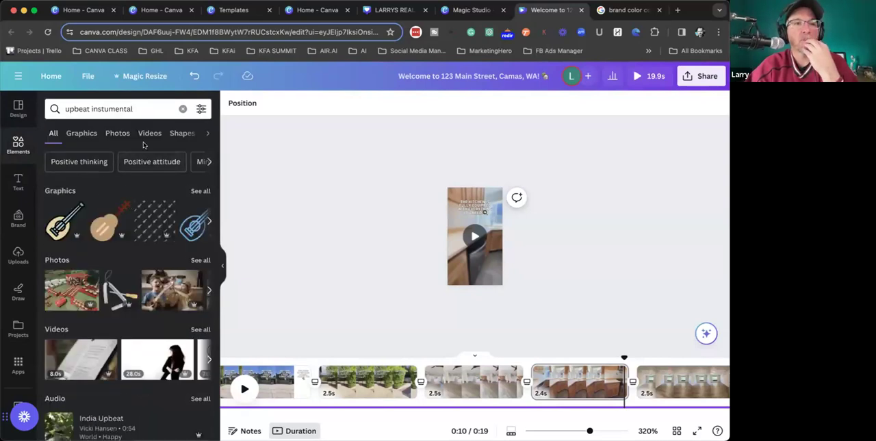
pyautogui.click(207, 132)
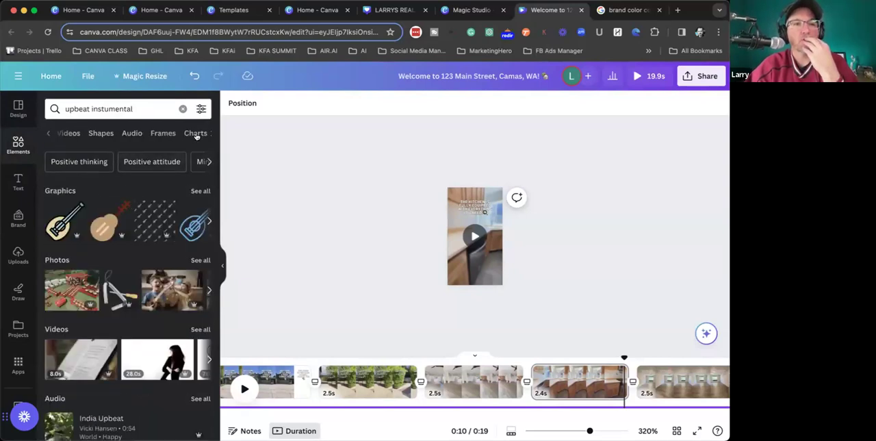
pyautogui.click(131, 134)
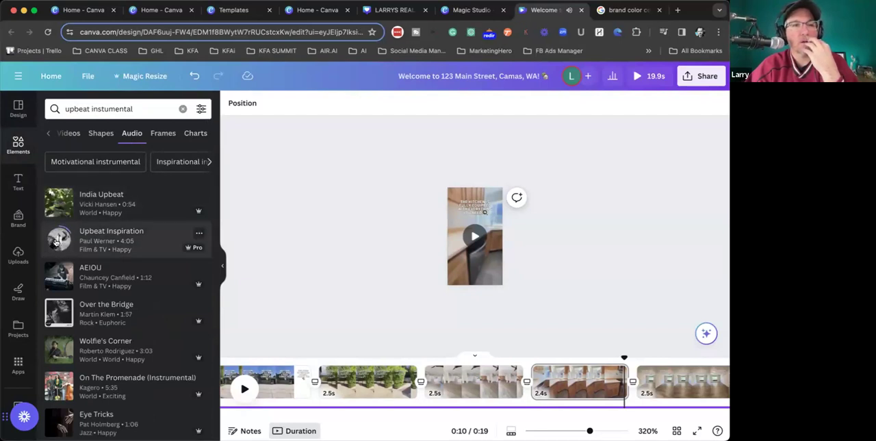
# - Add the Upbeat Inspiration track at the start of the timeline and delete the video's original music track
pyautogui.moveTo(111, 233); pyautogui.dragTo(317, 391)
pyautogui.moveTo(403, 399); pyautogui.dragTo(307, 398)
pyautogui.click(321, 378)
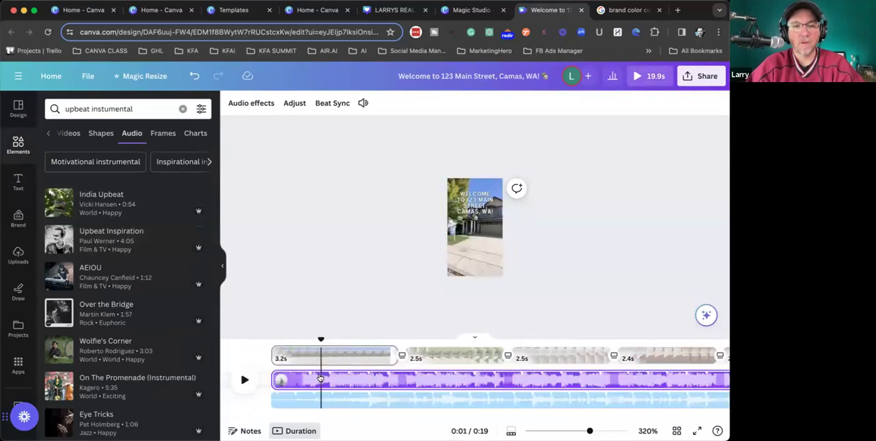
pyautogui.press('Delete')
pyautogui.click(301, 259)
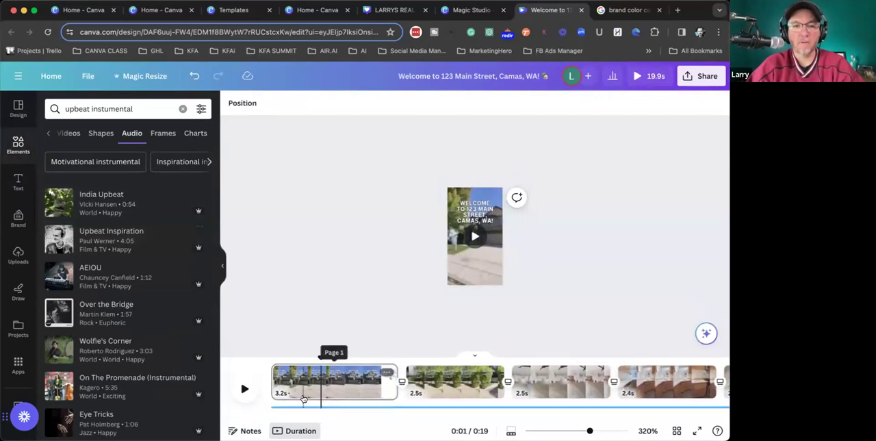
# - Turn on Beat Sync for the Upbeat Inspiration track so the pages are timed to the music
pyautogui.click(305, 407)
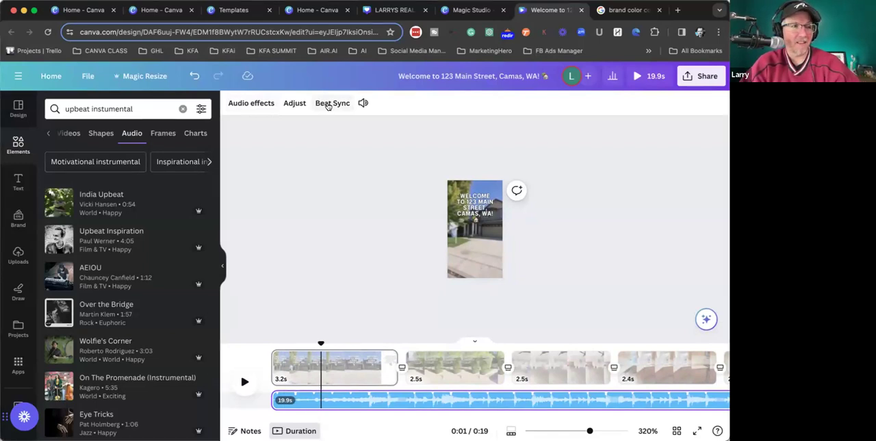
pyautogui.click(327, 104)
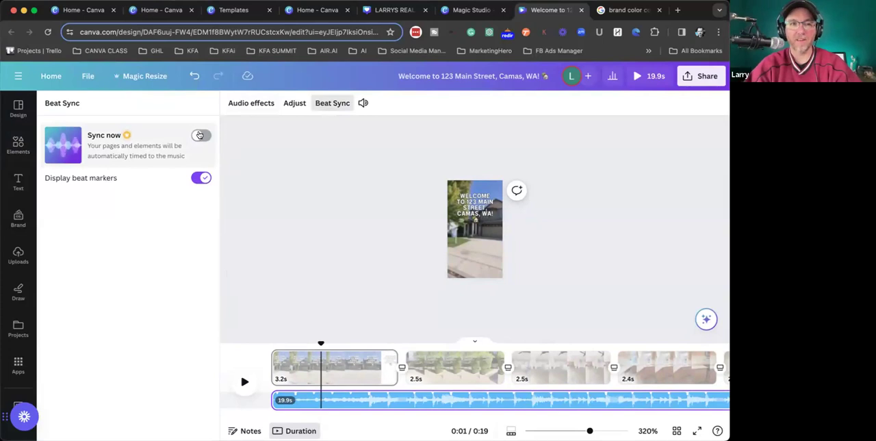
pyautogui.click(199, 135)
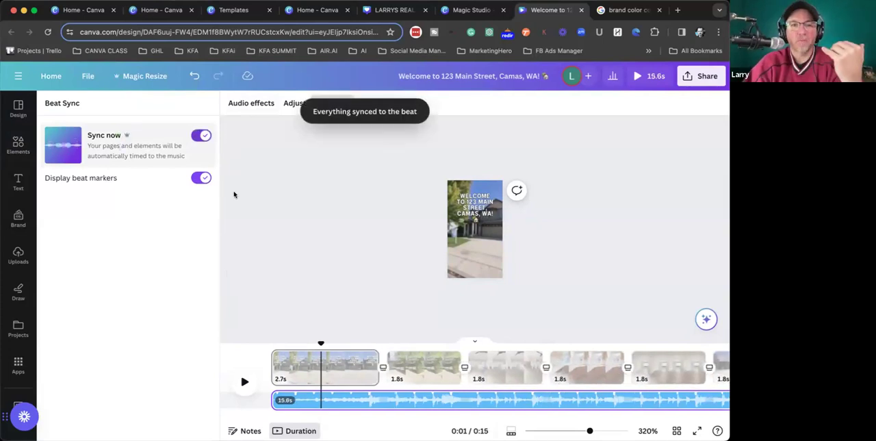
# - Play the beat-synced video from the beginning to check its timing, and pause at the kitchen clip
pyautogui.click(271, 344)
pyautogui.press('space')
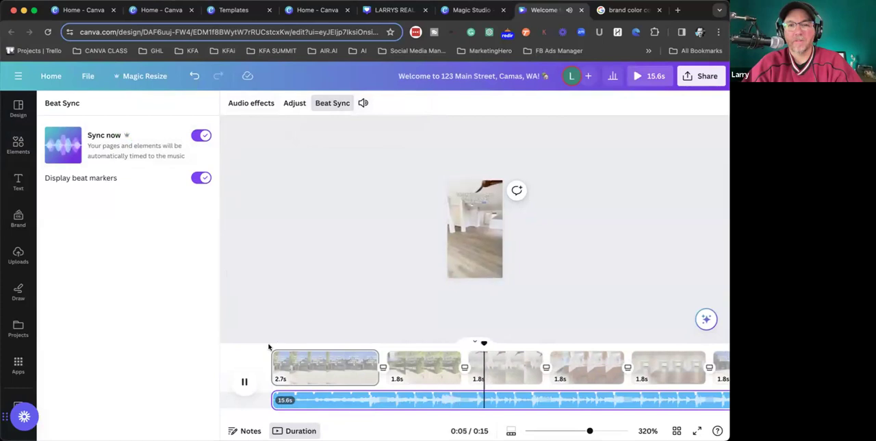
pyautogui.press('space')
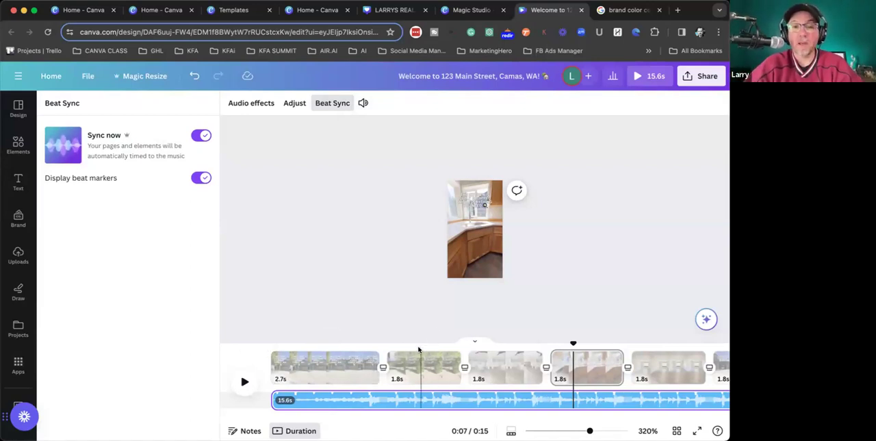
# - Rewrite the caption about the quiet neighborhood on the second clip with Magic Write's More fun option
pyautogui.click(413, 342)
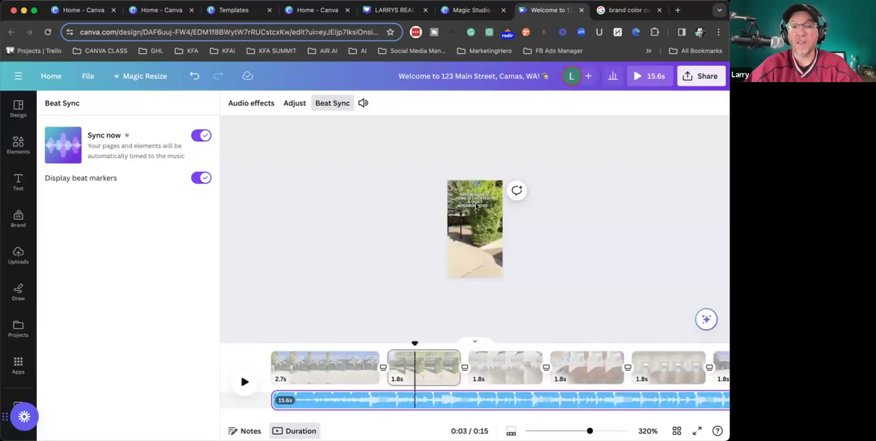
pyautogui.doubleClick(485, 176)
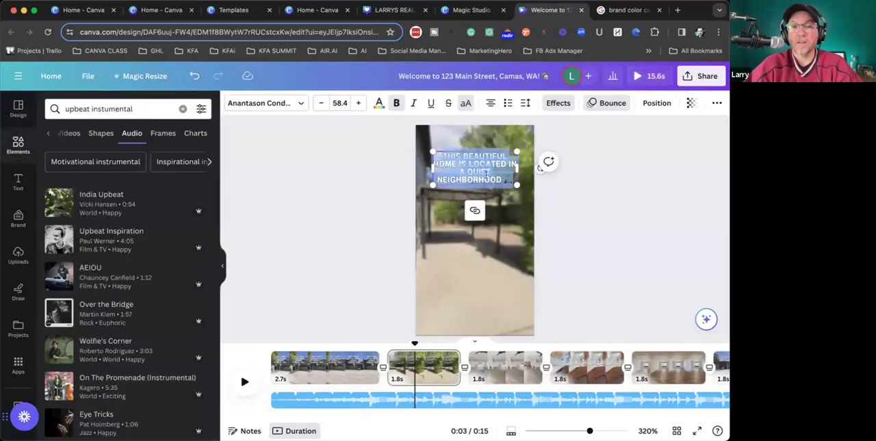
pyautogui.rightClick(478, 172)
pyautogui.press('Escape')
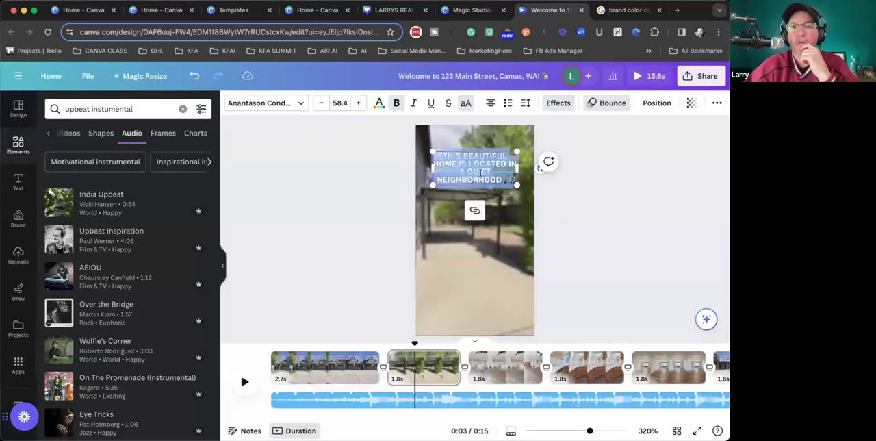
pyautogui.scroll(3, 480, 174)
pyautogui.scroll(1, 481, 173)
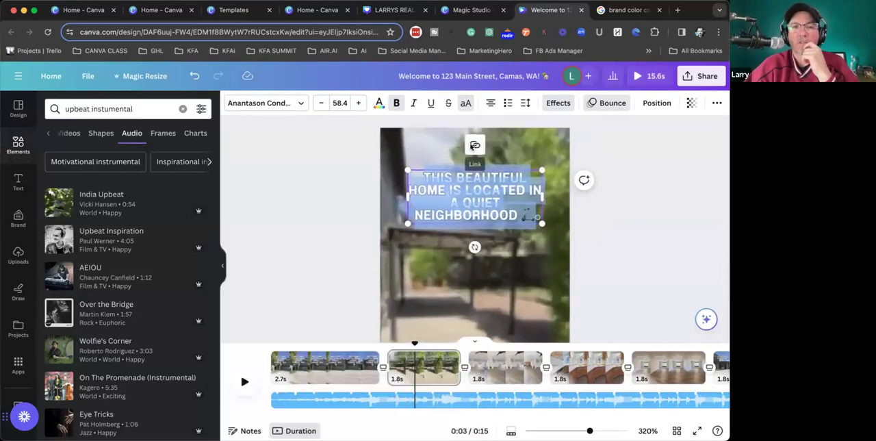
pyautogui.click(333, 143)
pyautogui.click(431, 203)
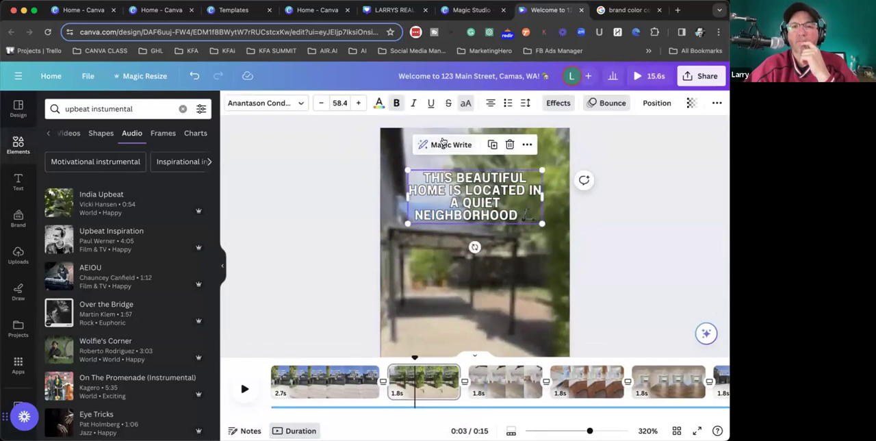
pyautogui.click(443, 143)
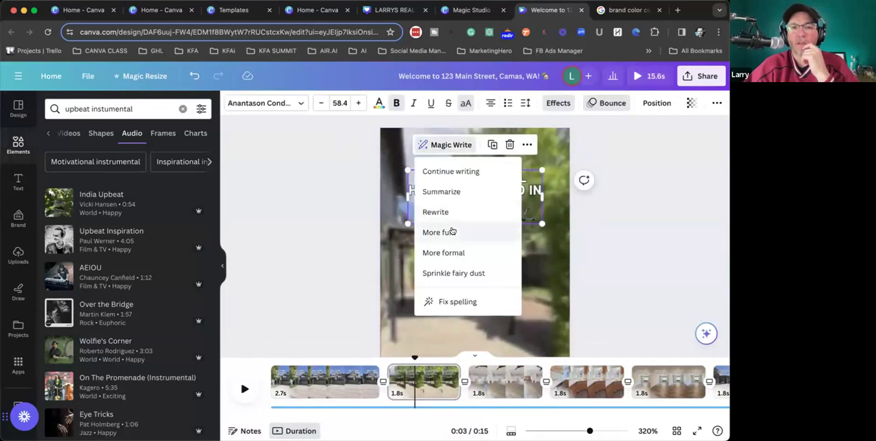
pyautogui.click(452, 232)
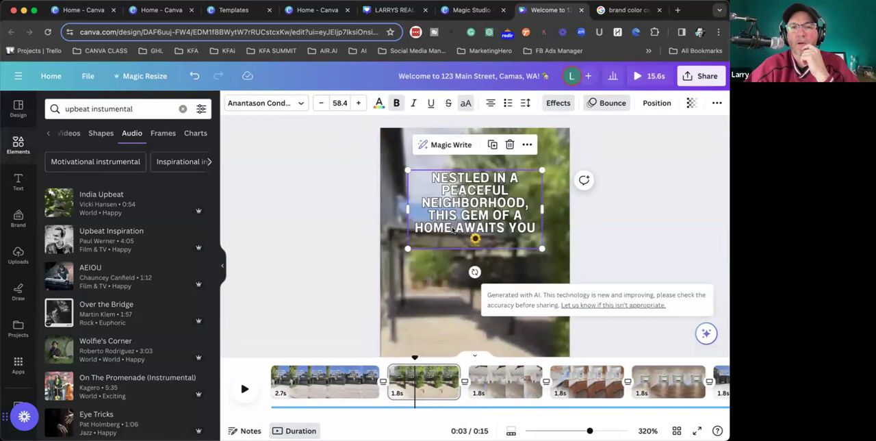
# - Make the second clip's caption more formal with Magic Write
pyautogui.click(623, 236)
pyautogui.click(480, 205)
pyautogui.click(435, 144)
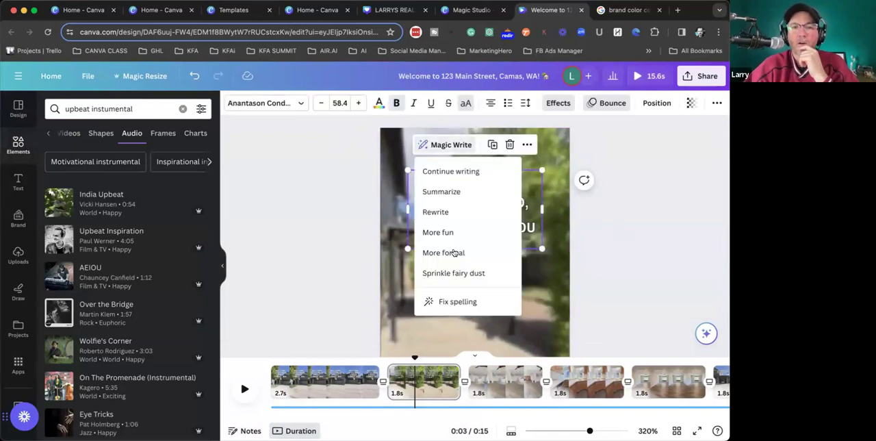
pyautogui.click(453, 252)
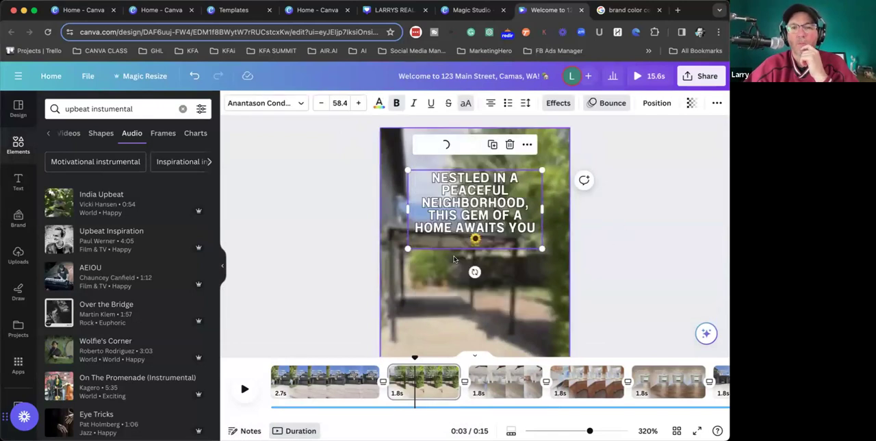
# - Restyle the second clip's caption with Magic Write's Sprinkle fairy dust option
pyautogui.click(653, 236)
pyautogui.click(521, 237)
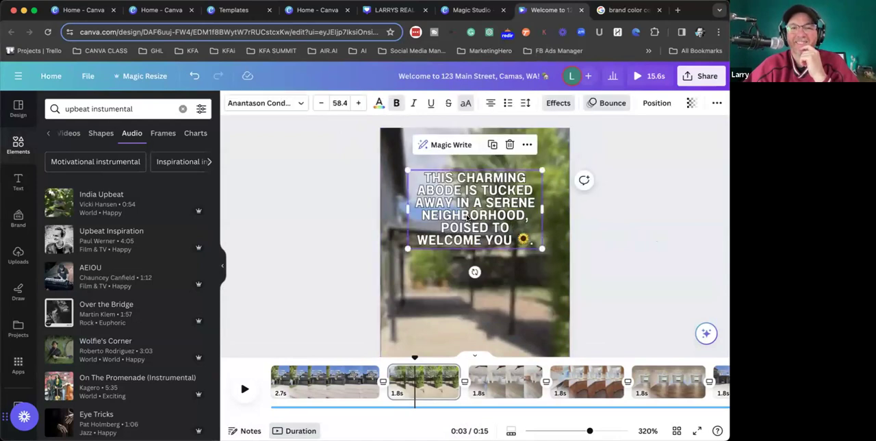
pyautogui.click(448, 143)
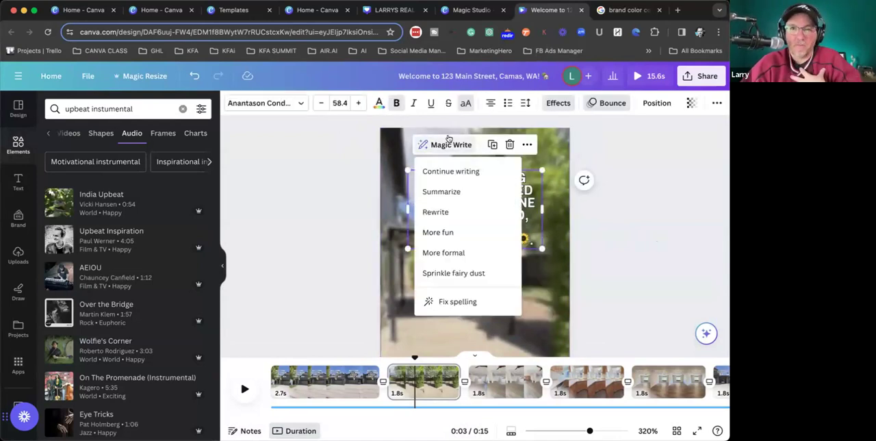
pyautogui.click(443, 278)
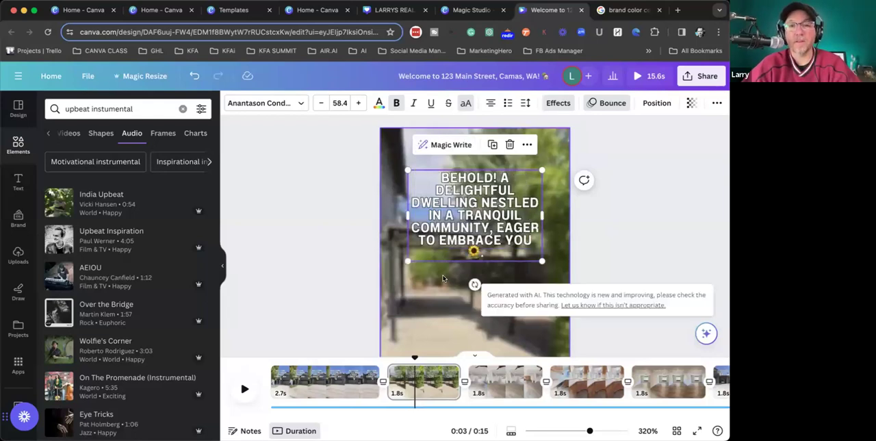
# - Summarize the second clip's caption with Magic Write and deselect it
pyautogui.click(443, 146)
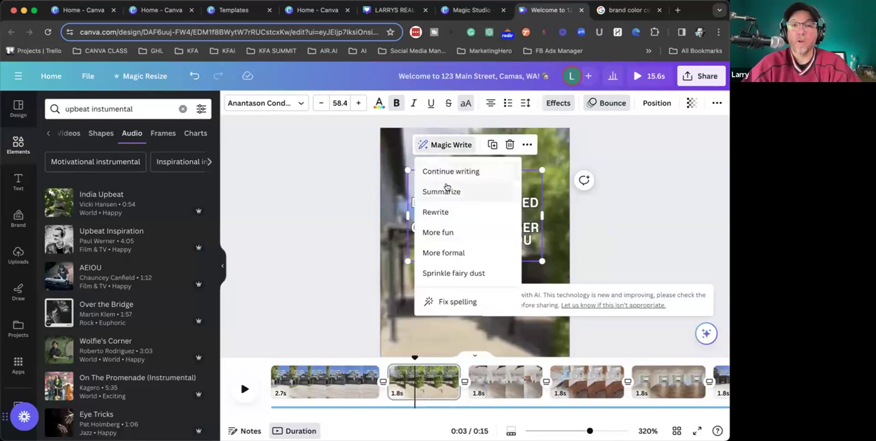
pyautogui.click(447, 190)
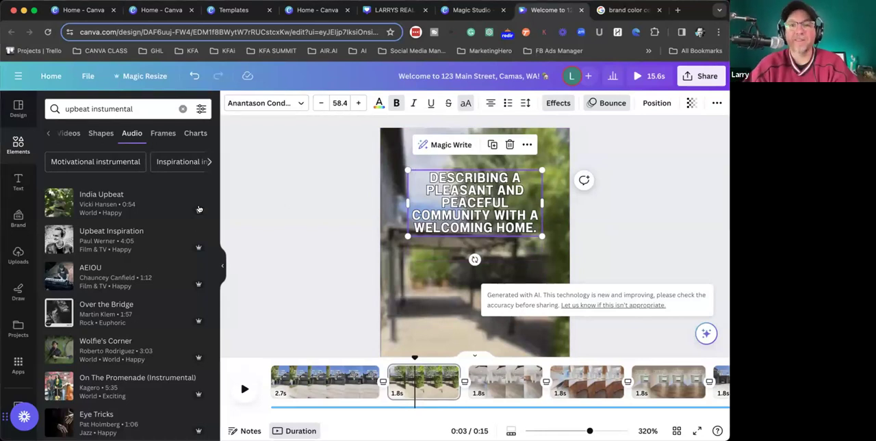
pyautogui.click(264, 244)
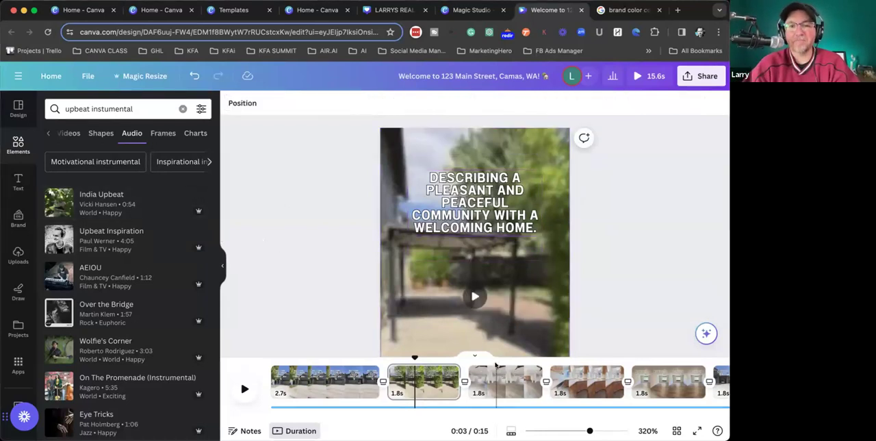
# - Apply the Shadow text effect to the living room caption on the third clip and color the shadow purple
pyautogui.click(497, 369)
pyautogui.click(471, 194)
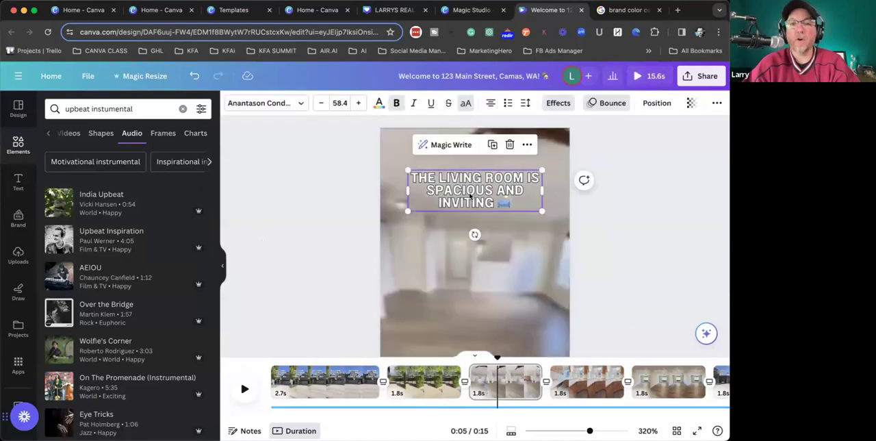
pyautogui.click(469, 196)
pyautogui.moveTo(507, 201); pyautogui.dragTo(408, 166)
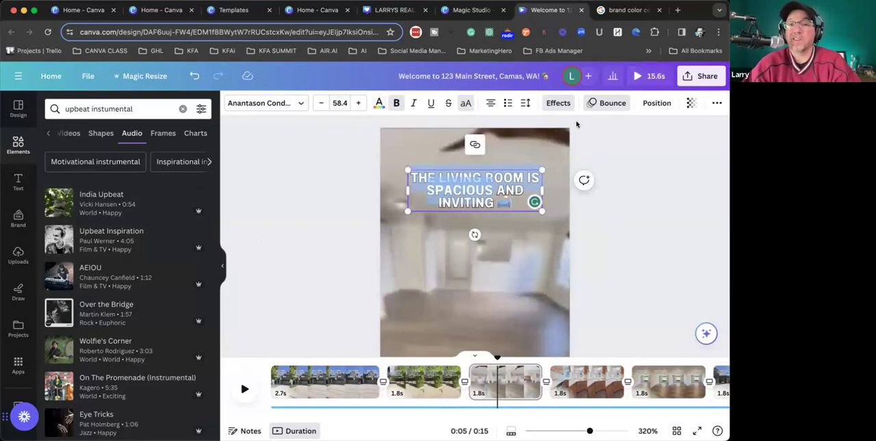
pyautogui.click(558, 102)
pyautogui.click(148, 180)
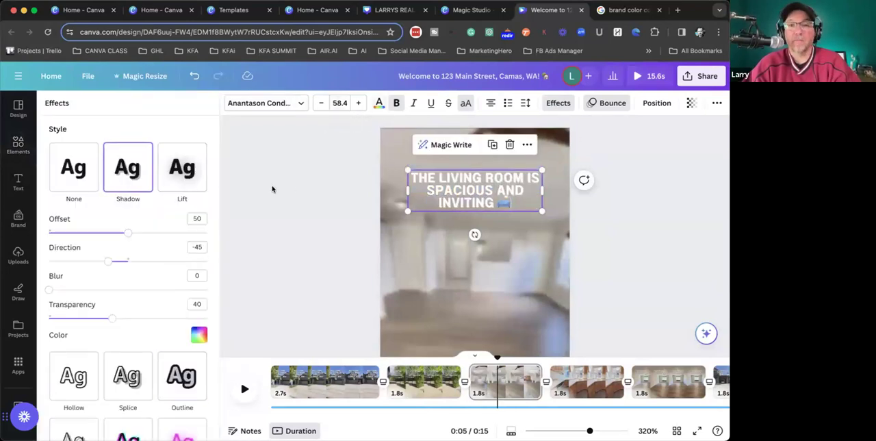
pyautogui.click(199, 335)
pyautogui.click(119, 263)
pyautogui.click(237, 204)
pyautogui.scroll(5, 452, 192)
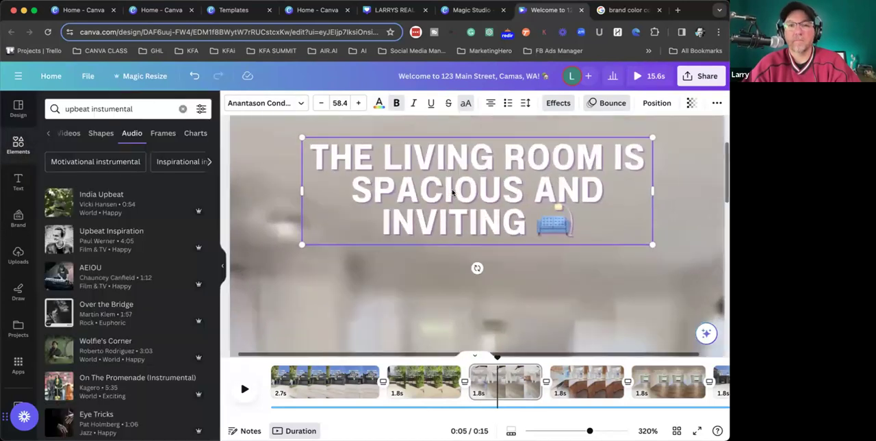
# - Deselect the living room caption and move the playhead to the kitchen clip
pyautogui.scroll(-5, 452, 193)
pyautogui.click(372, 186)
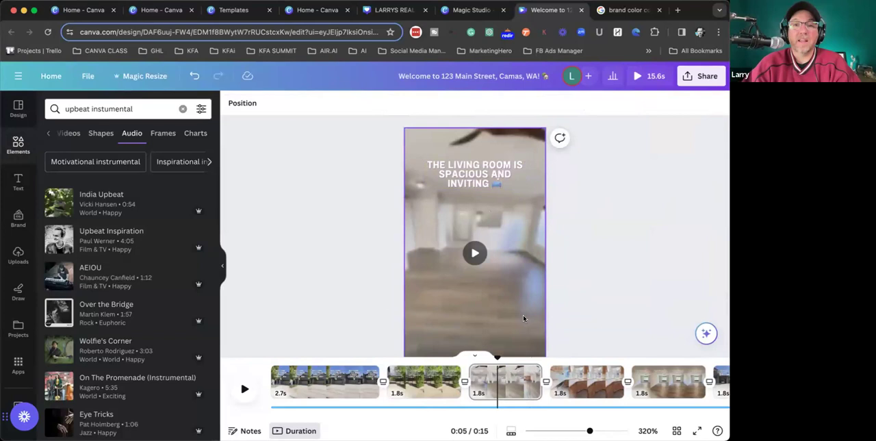
pyautogui.scroll(-2, 575, 261)
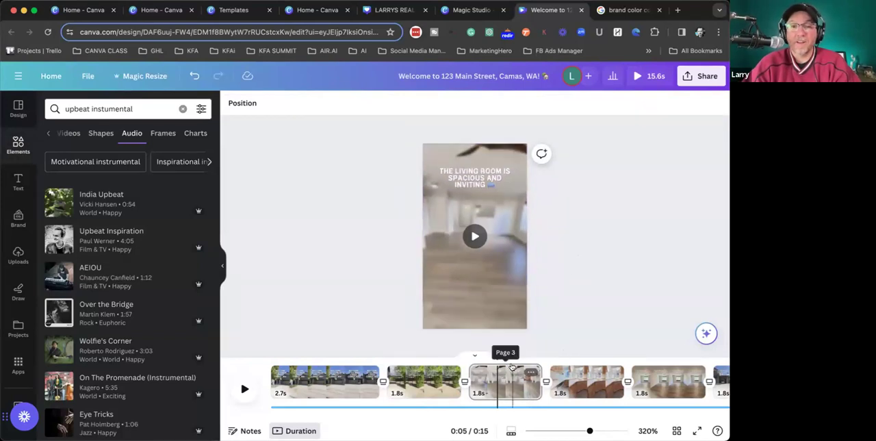
pyautogui.click(567, 364)
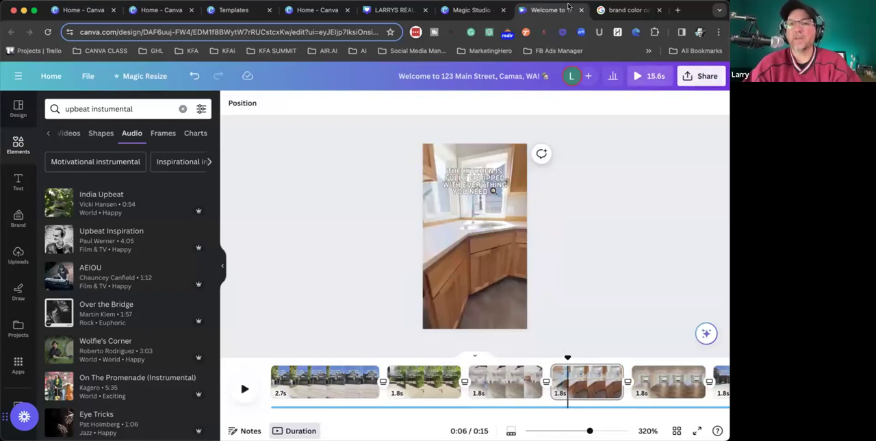
# - Play the full-screen preview of the walkthrough video and look over the design's sharing options
pyautogui.click(650, 76)
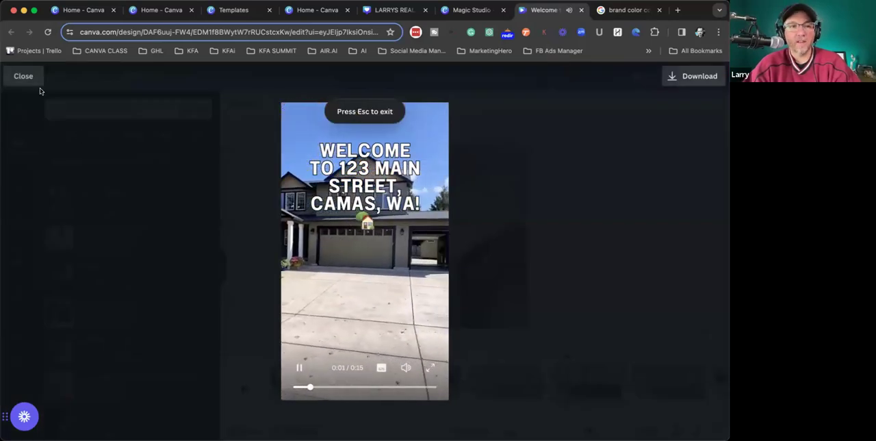
pyautogui.click(21, 74)
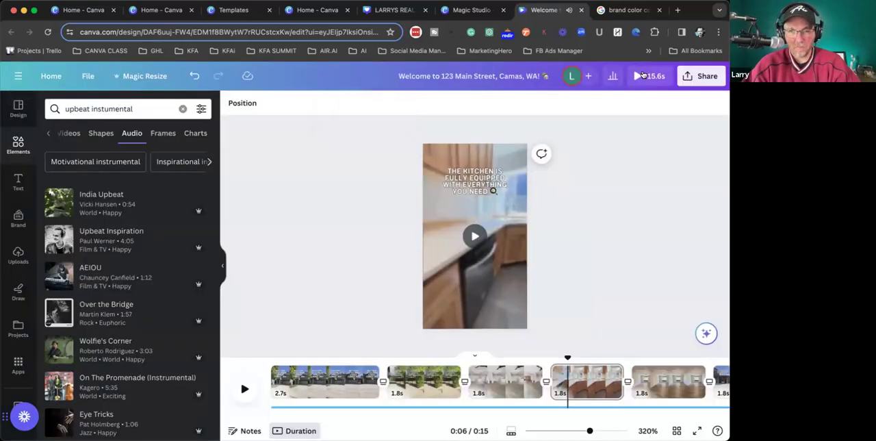
pyautogui.click(701, 76)
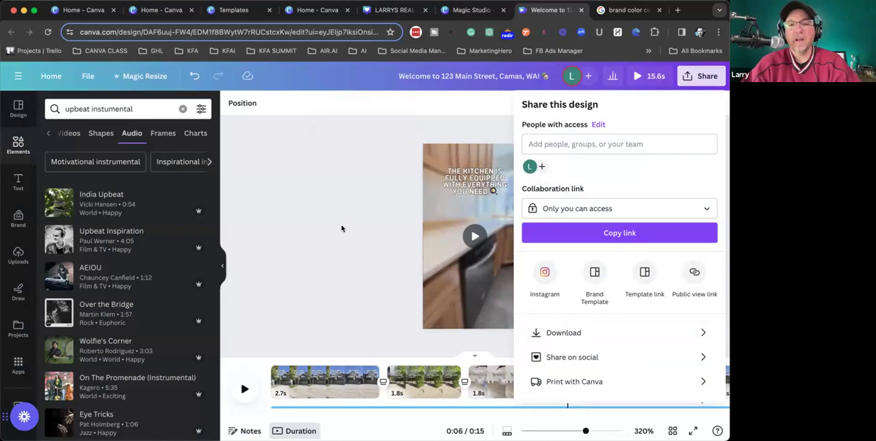
pyautogui.click(370, 243)
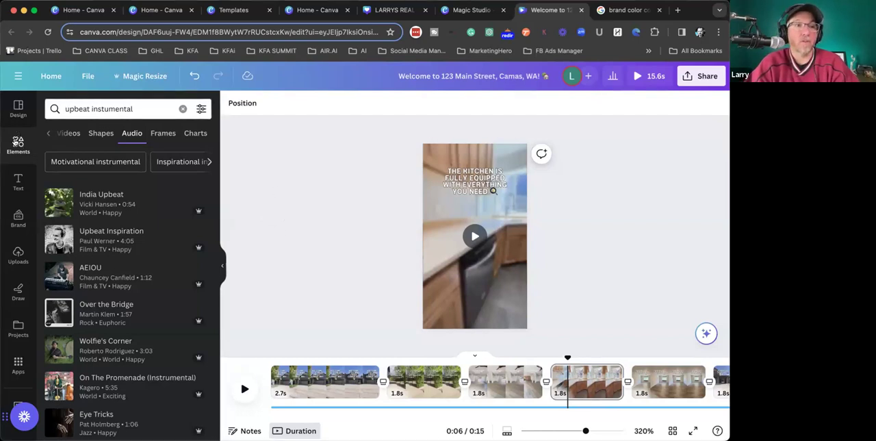
# - Return to the home page and browse the templates for "instagram reels video"
pyautogui.click(44, 76)
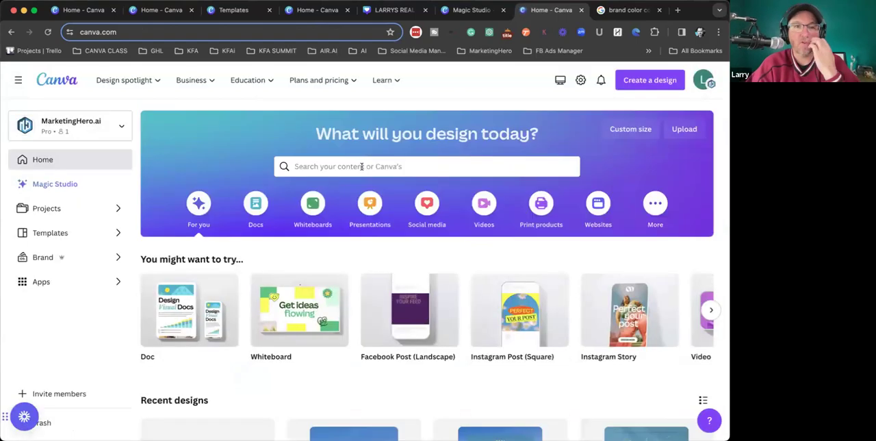
pyautogui.click(365, 166)
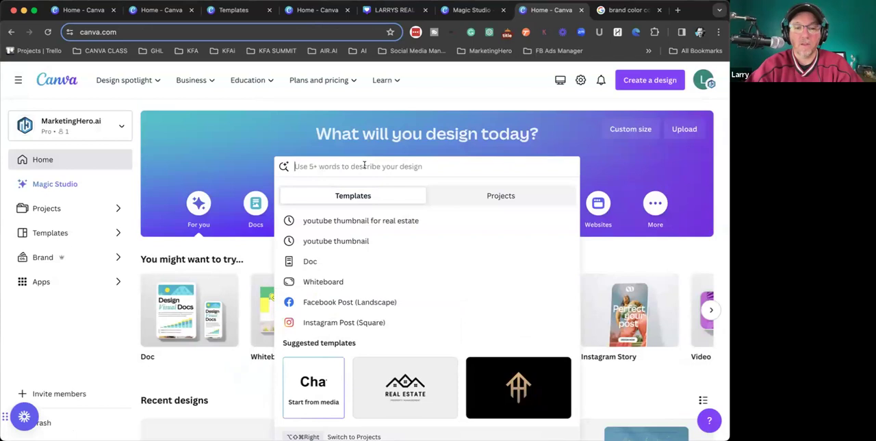
pyautogui.write('instagram')
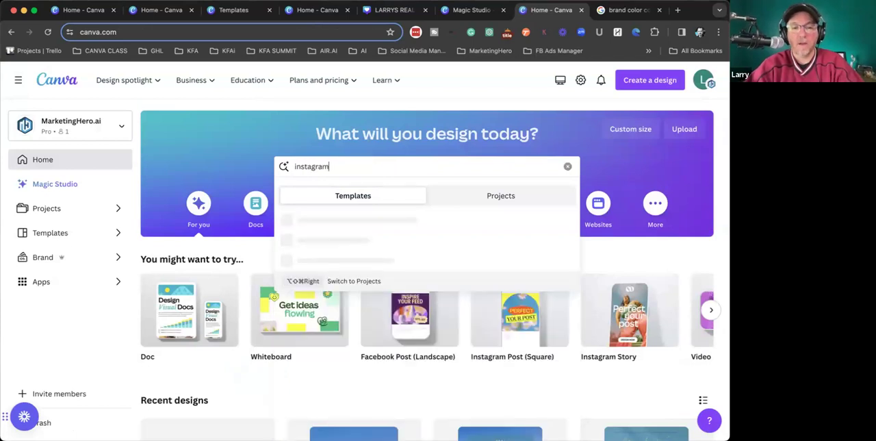
pyautogui.write(' reel')
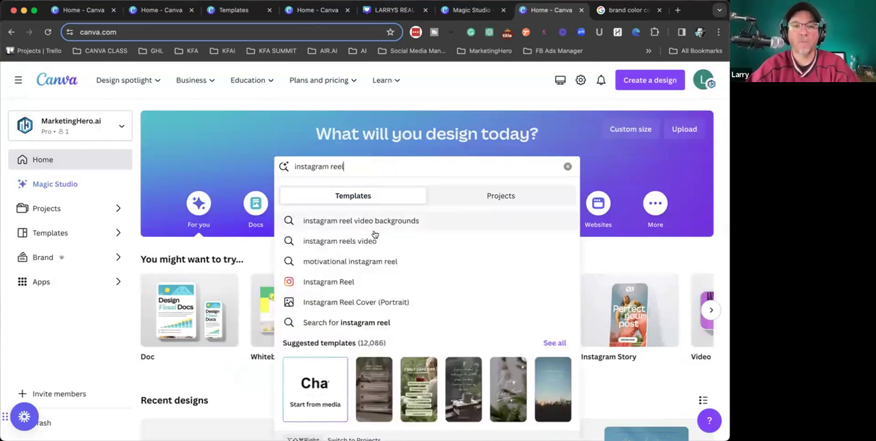
pyautogui.click(377, 242)
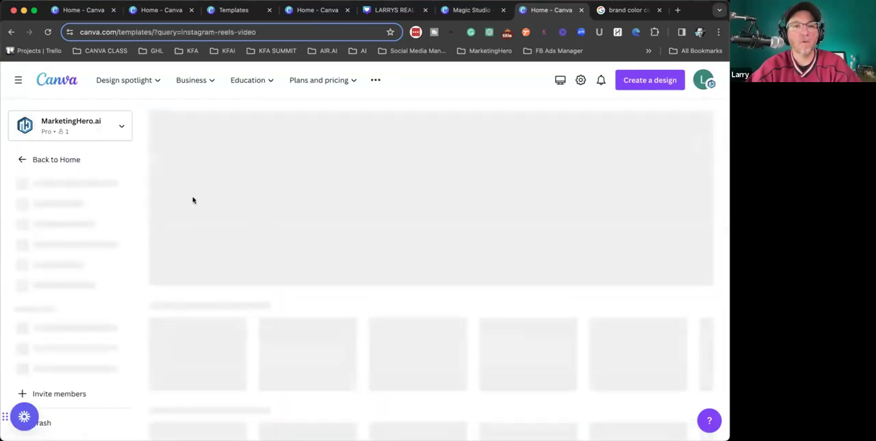
pyautogui.scroll(-3, 269, 320)
pyautogui.scroll(3, 269, 326)
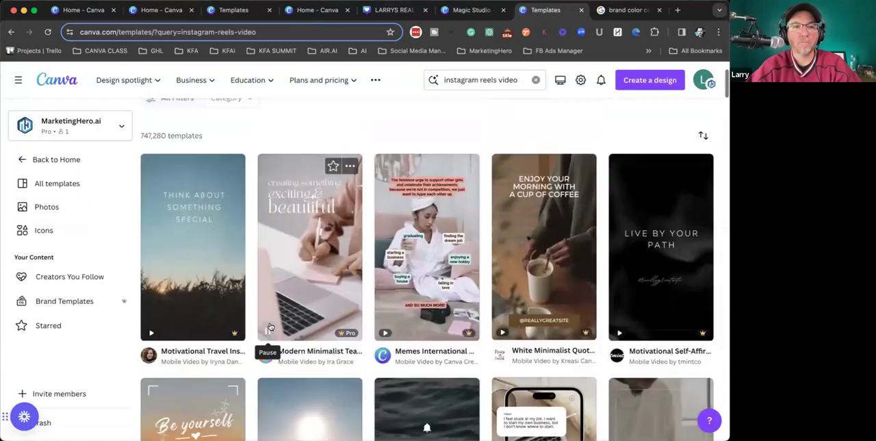
# - Start a new Magic Design for video project from Magic Studio
pyautogui.click(48, 160)
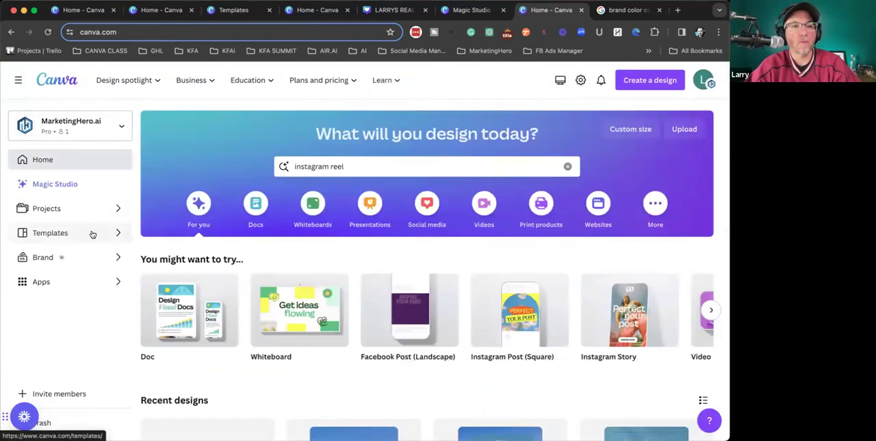
pyautogui.click(52, 185)
pyautogui.scroll(-5, 439, 315)
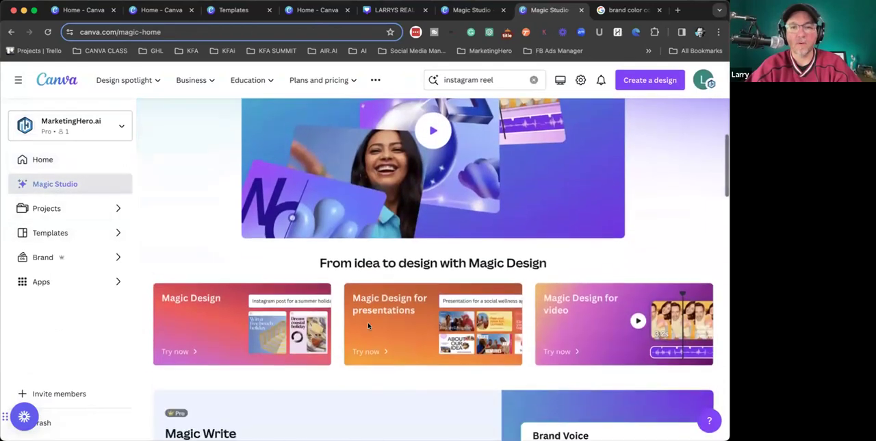
pyautogui.click(574, 324)
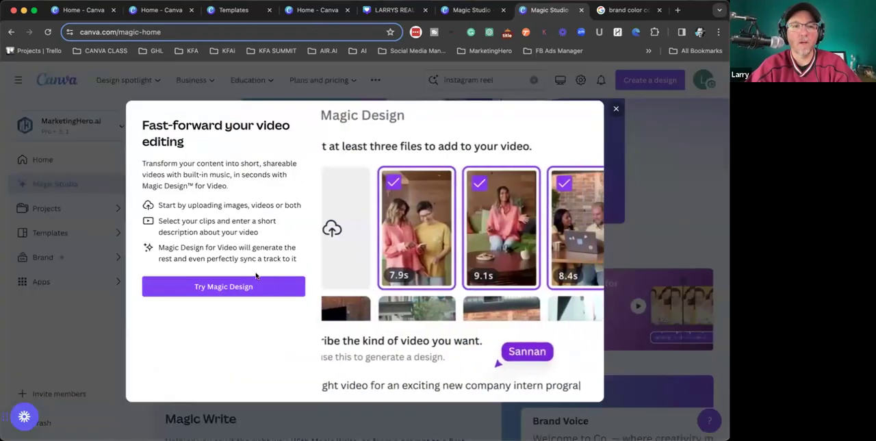
pyautogui.click(243, 279)
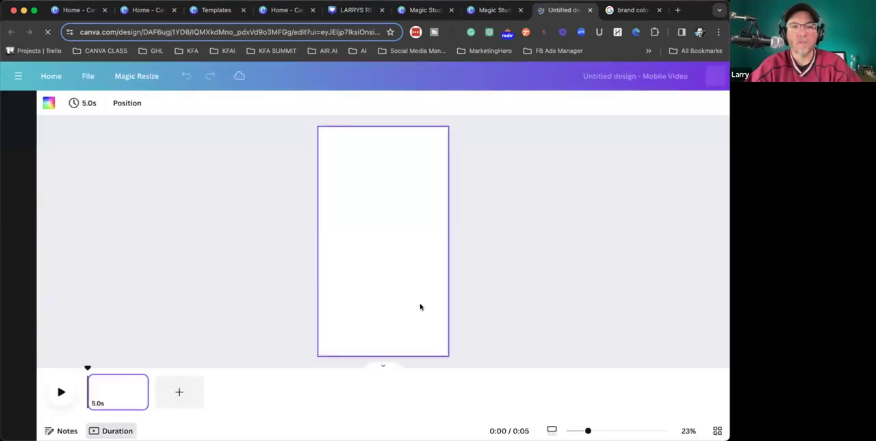
# - Select the eight still photos of the house's backyard, kitchen, rooms, bathroom, roof and side yard for the video
pyautogui.scroll(-10, 387, 301)
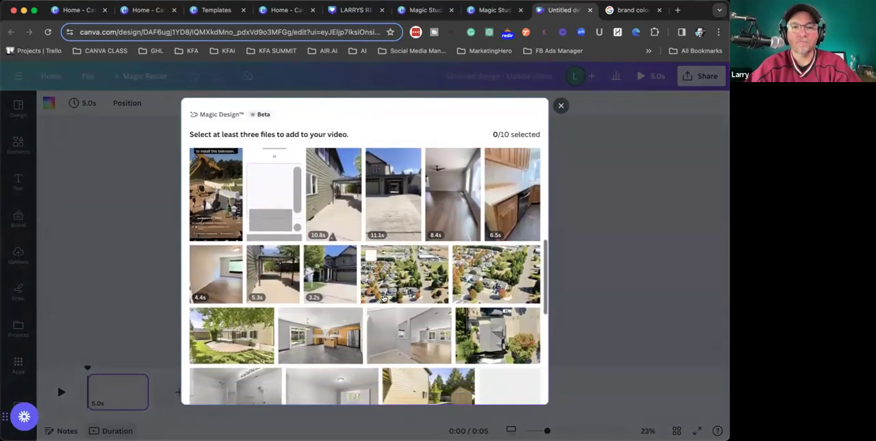
pyautogui.click(231, 266)
pyautogui.click(319, 265)
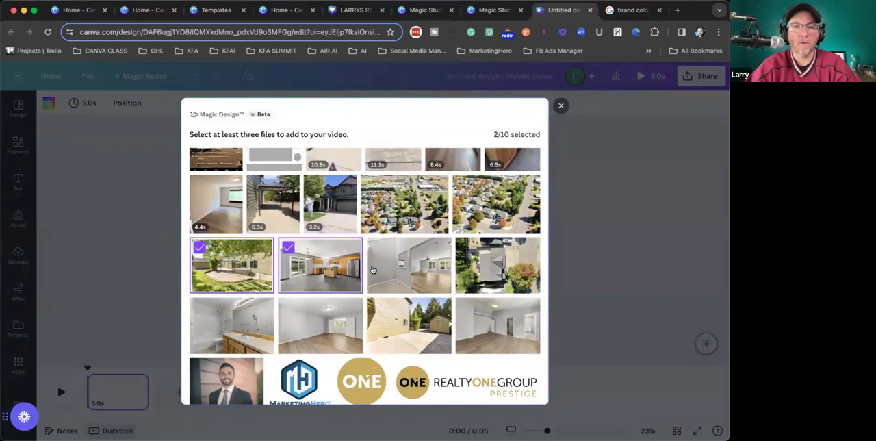
pyautogui.click(408, 266)
pyautogui.click(493, 270)
pyautogui.click(489, 306)
pyautogui.click(375, 306)
pyautogui.click(303, 306)
pyautogui.click(239, 306)
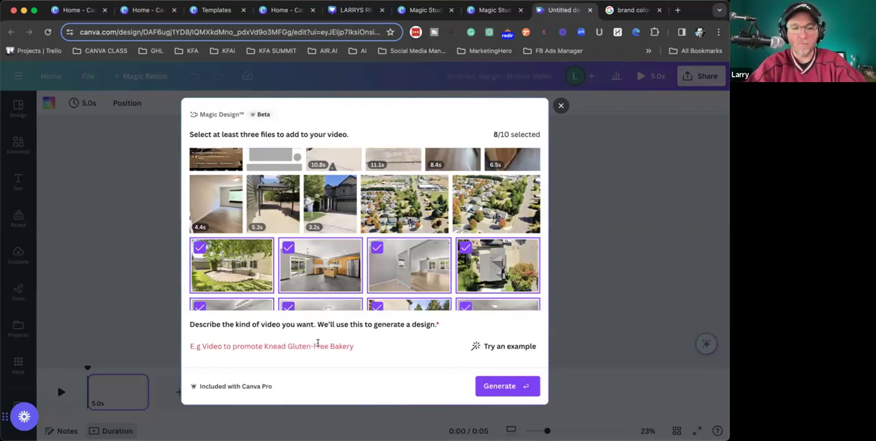
# - Describe the project as a "video slidshow" of the listing's address and generate the design
pyautogui.write('video slidsh')
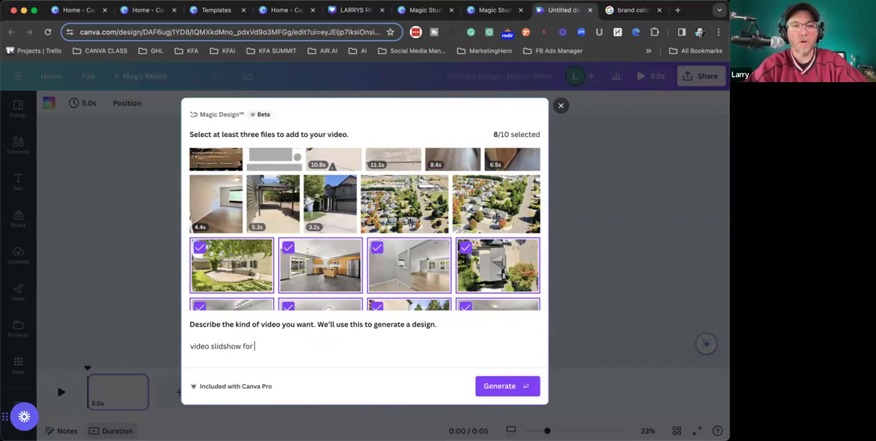
pyautogui.write('ow of 123 main st')
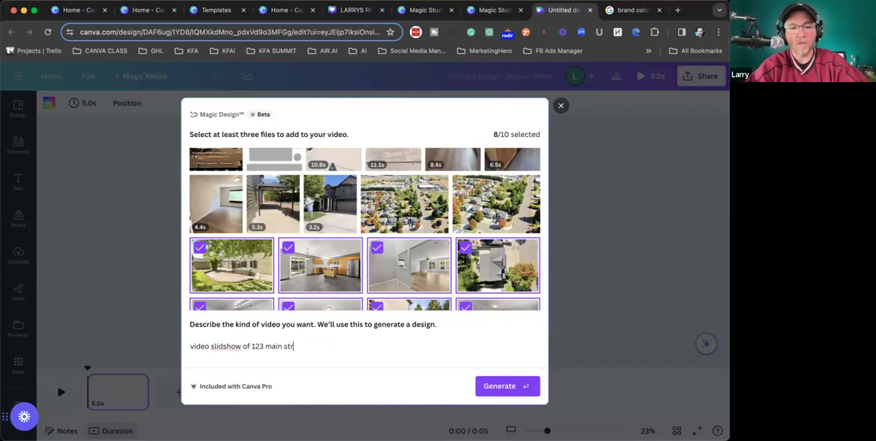
pyautogui.write('reet, camas,')
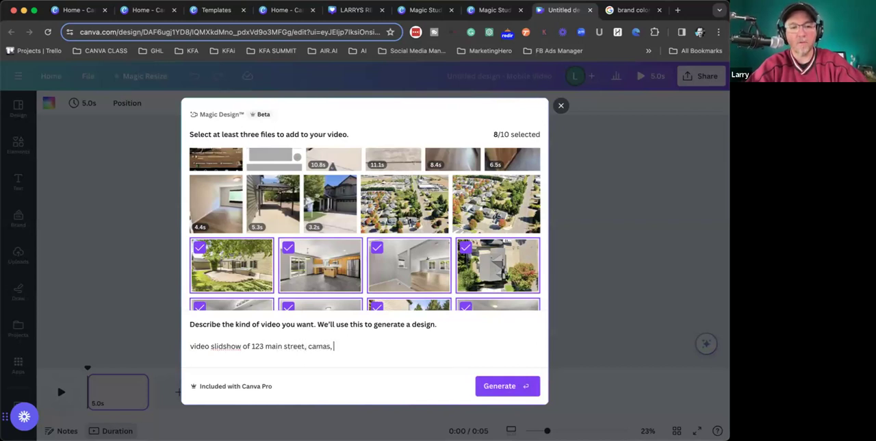
pyautogui.press('Return')
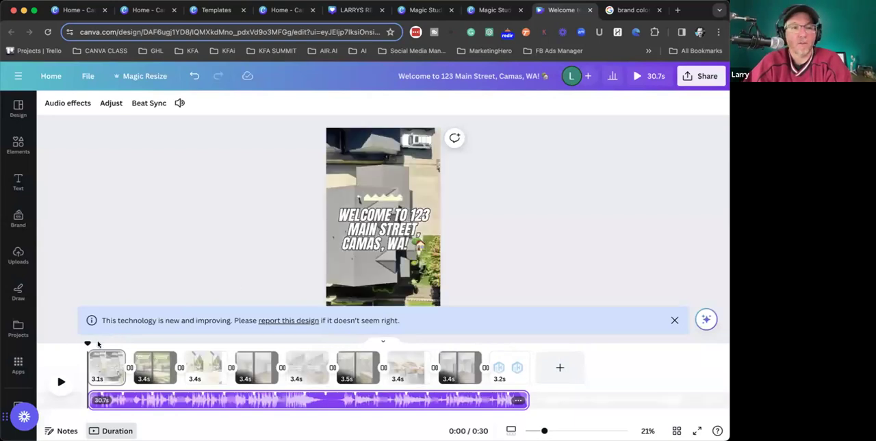
# - Recolor the home office or guest bedroom page with My Test Brand Kit's palette, shuffling the colors until its border is purple
pyautogui.moveTo(87, 341); pyautogui.dragTo(460, 355)
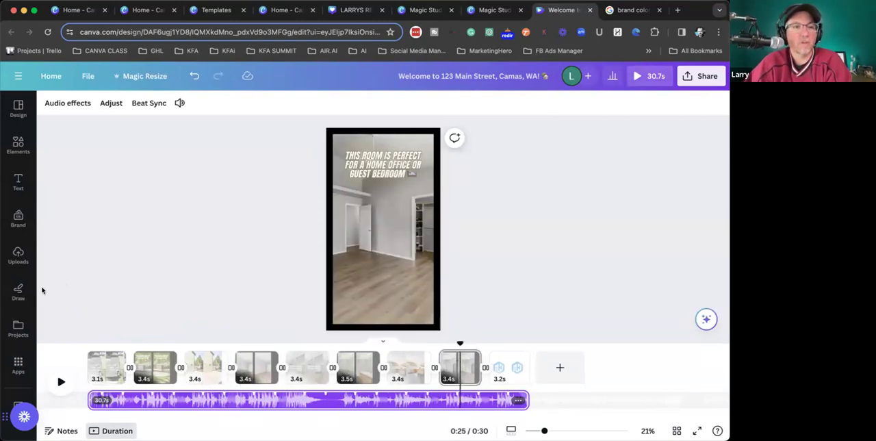
pyautogui.click(18, 217)
pyautogui.scroll(-2, 103, 328)
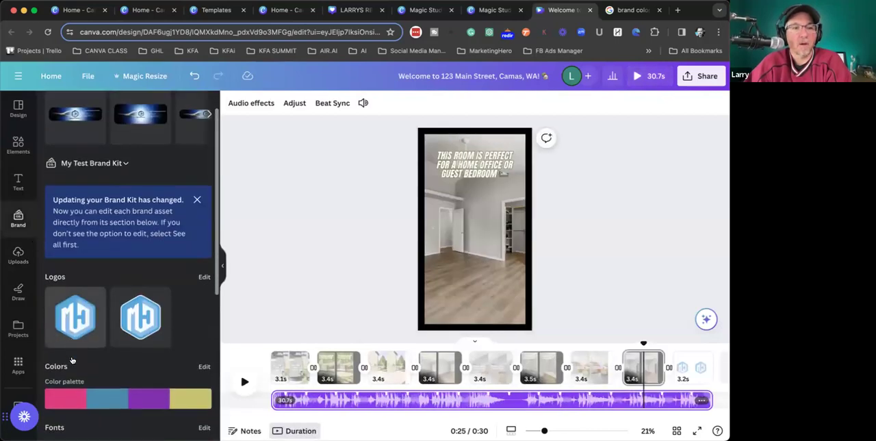
pyautogui.click(84, 382)
pyautogui.click(93, 382)
pyautogui.click(96, 381)
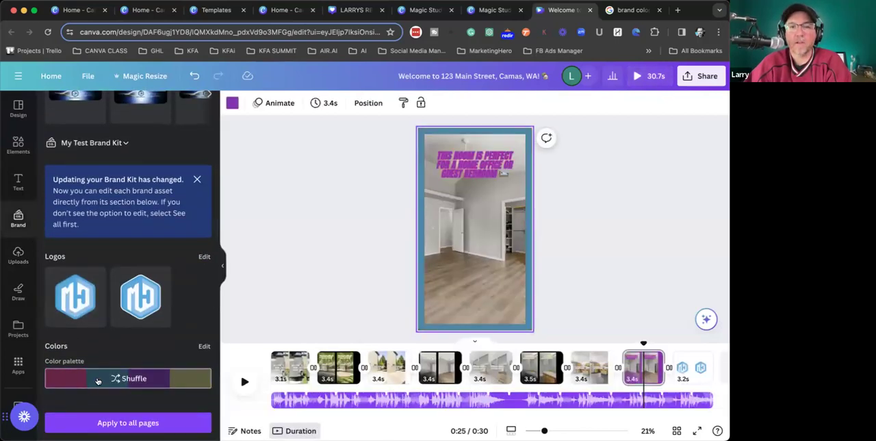
pyautogui.click(307, 270)
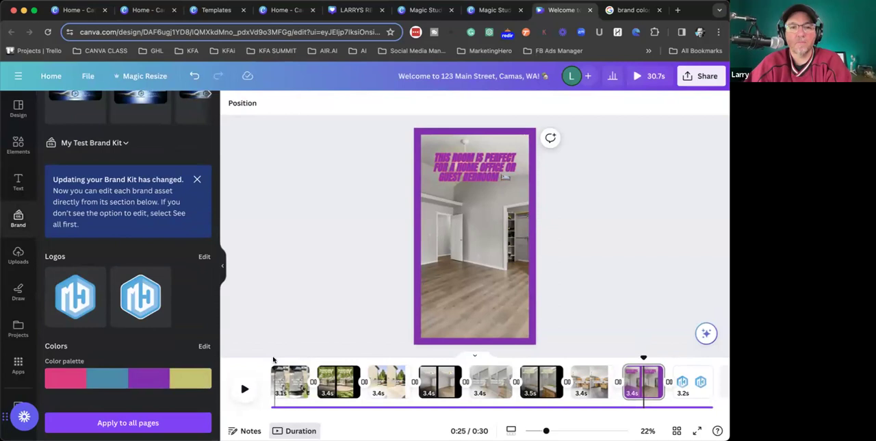
# - Shorten the first page to 0.3 s and sync the pages to the music track with Beat Sync
pyautogui.moveTo(274, 366); pyautogui.dragTo(308, 366)
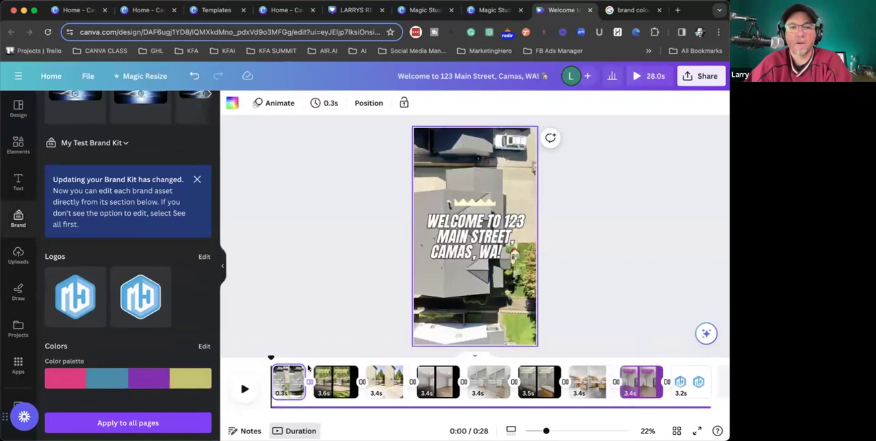
pyautogui.click(324, 356)
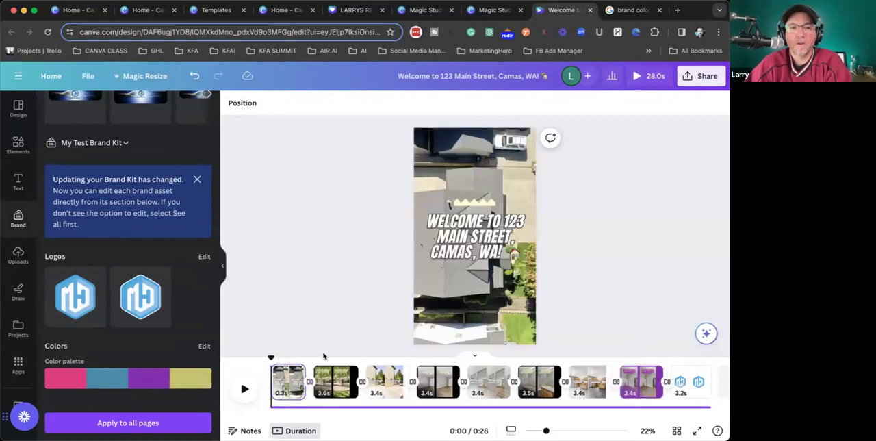
pyautogui.click(284, 409)
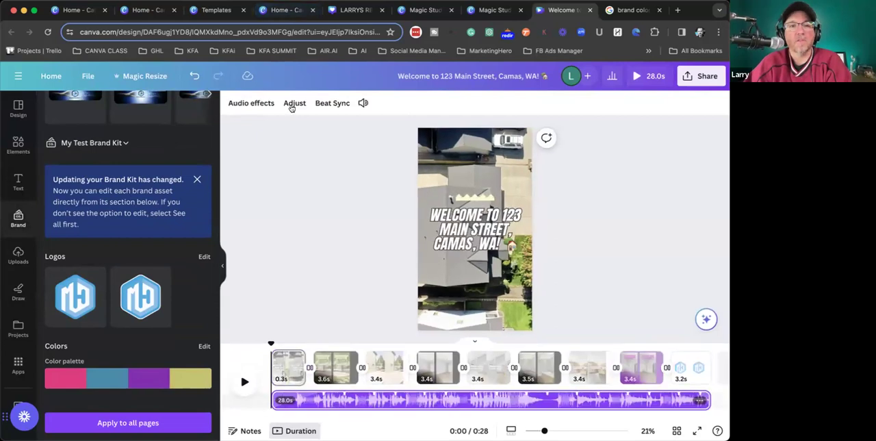
pyautogui.click(332, 103)
pyautogui.click(196, 138)
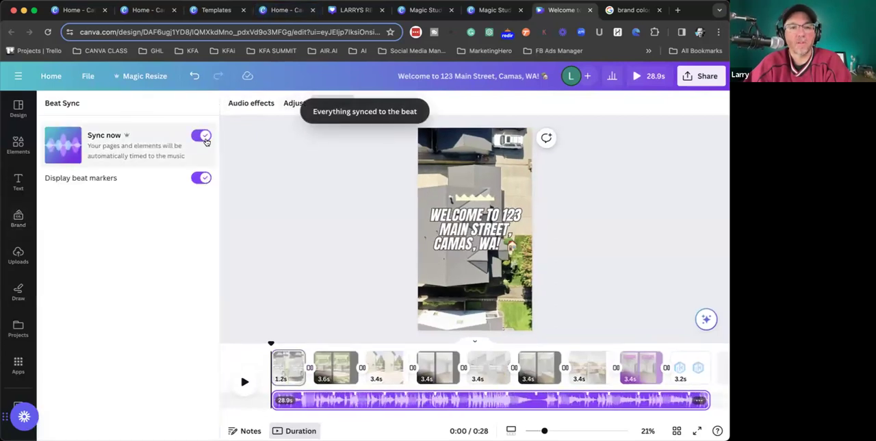
pyautogui.click(349, 292)
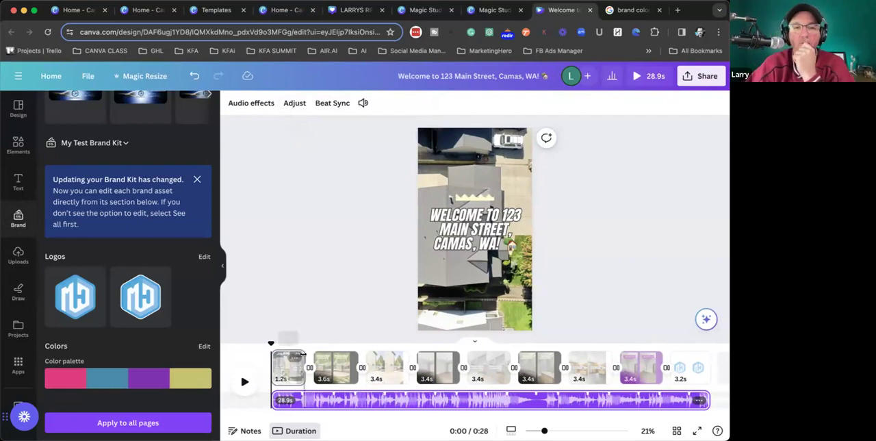
# - Extend the first page's duration to 6.3 s and the second page's to 6.9 s in the timeline
pyautogui.moveTo(304, 354); pyautogui.dragTo(354, 351)
pyautogui.moveTo(353, 351); pyautogui.dragTo(347, 351)
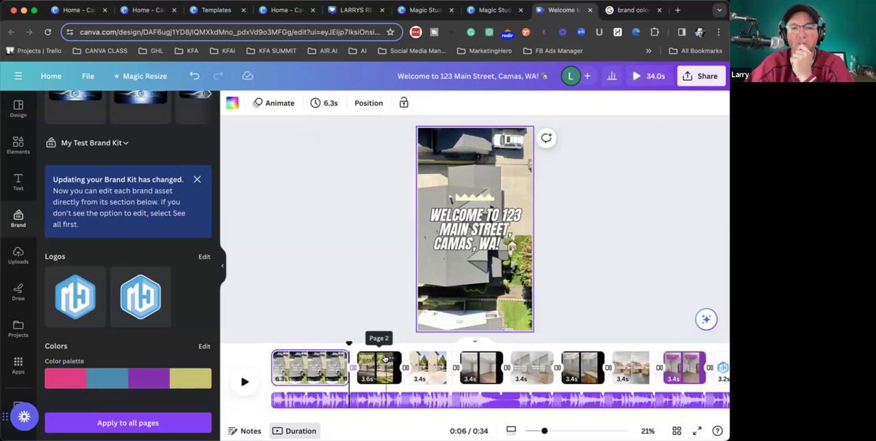
pyautogui.click(388, 357)
pyautogui.moveTo(401, 358); pyautogui.dragTo(442, 357)
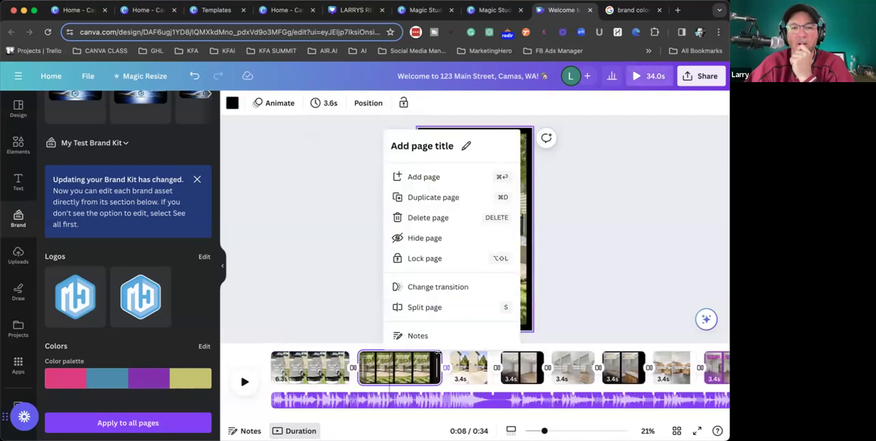
# - Try several transition styles after the first page, settle on a 0.5-second Dissolve, apply it between all pages and scrub through the timeline
pyautogui.click(319, 328)
pyautogui.click(352, 382)
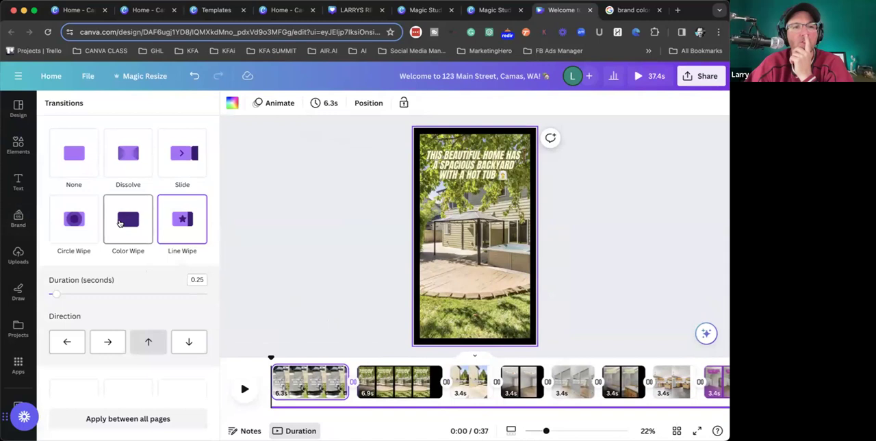
pyautogui.click(119, 223)
pyautogui.click(74, 201)
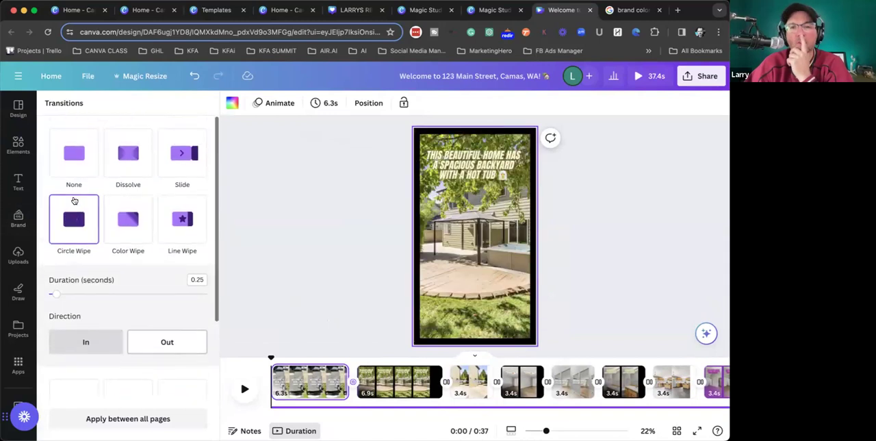
pyautogui.click(74, 153)
pyautogui.click(130, 156)
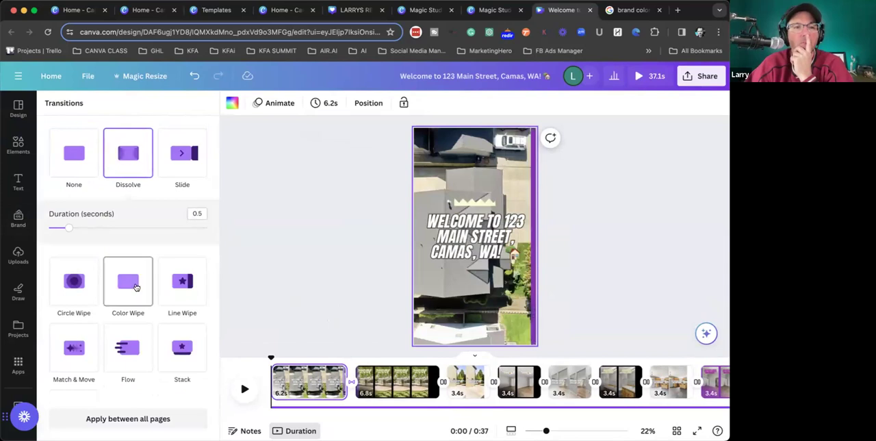
pyautogui.scroll(-2, 127, 283)
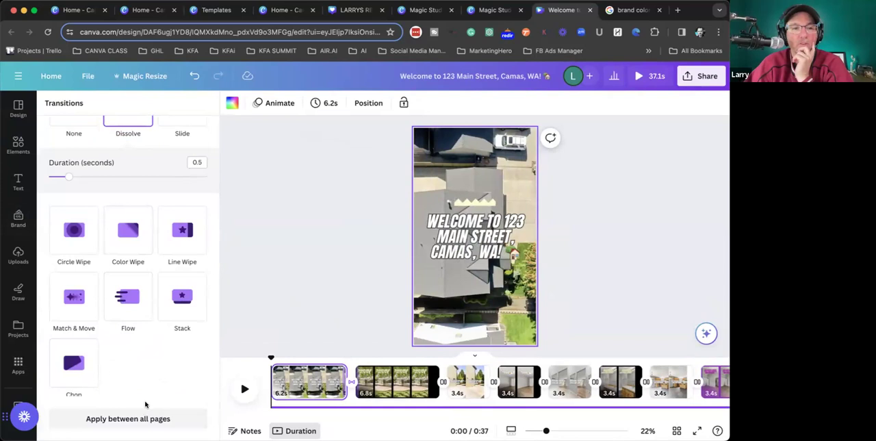
pyautogui.click(140, 418)
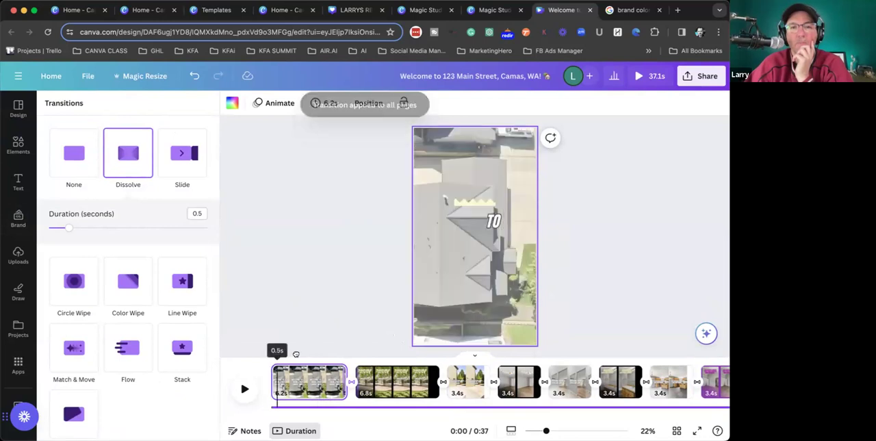
pyautogui.moveTo(458, 362); pyautogui.dragTo(563, 358)
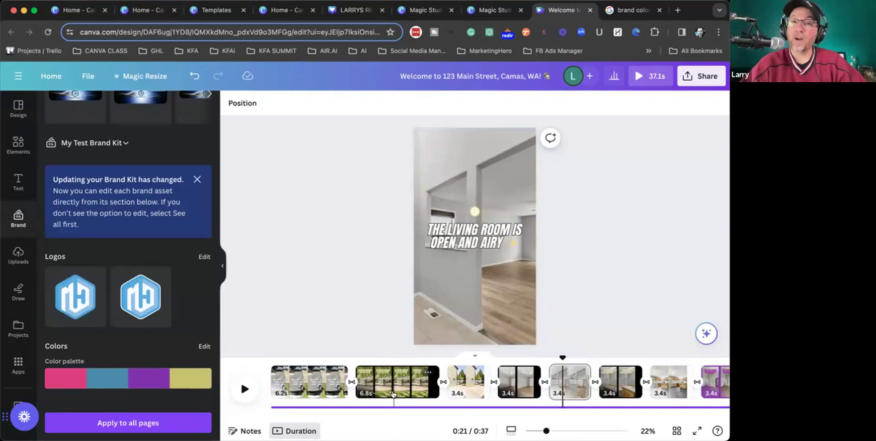
# - Add the 15-second ElevenLabs_2023-12-28T18_43_55 voice recording from the uploaded audio and move it to the start of the video
pyautogui.click(21, 260)
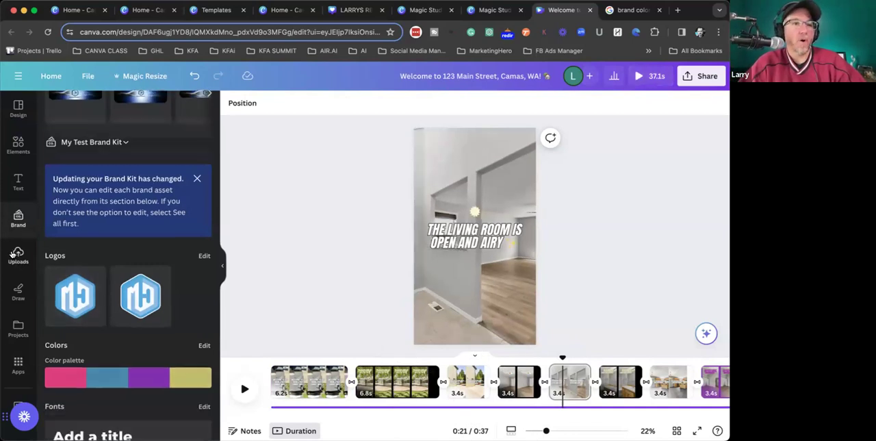
pyautogui.click(176, 185)
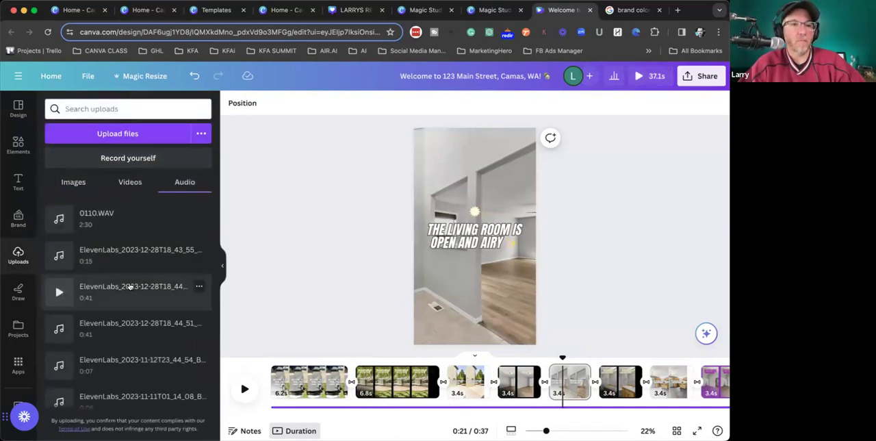
pyautogui.scroll(-2, 115, 278)
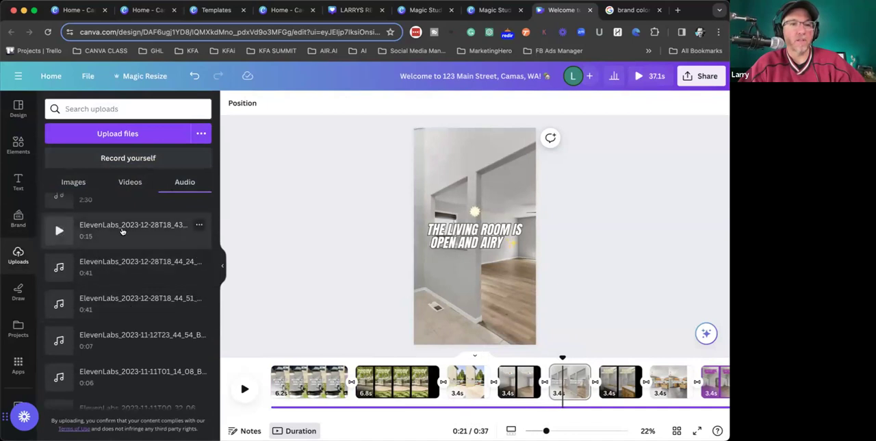
pyautogui.click(119, 231)
pyautogui.moveTo(604, 401); pyautogui.dragTo(307, 400)
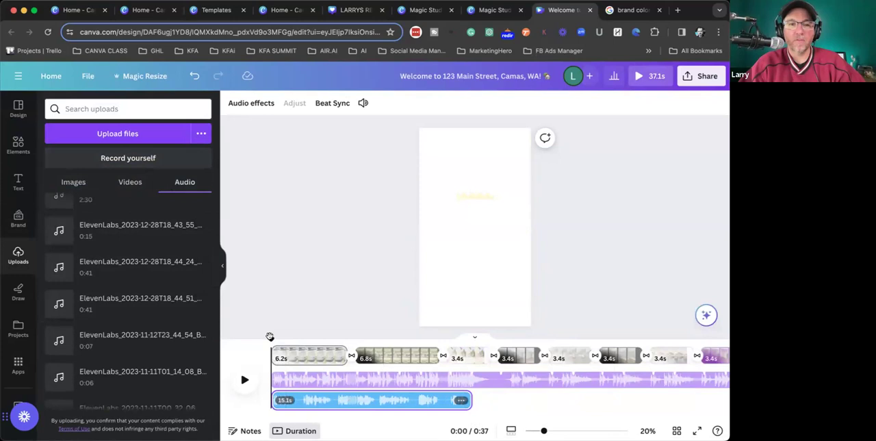
# - Lower the music track's volume to 25 and play the video to check the voice-over against the music
pyautogui.click(304, 380)
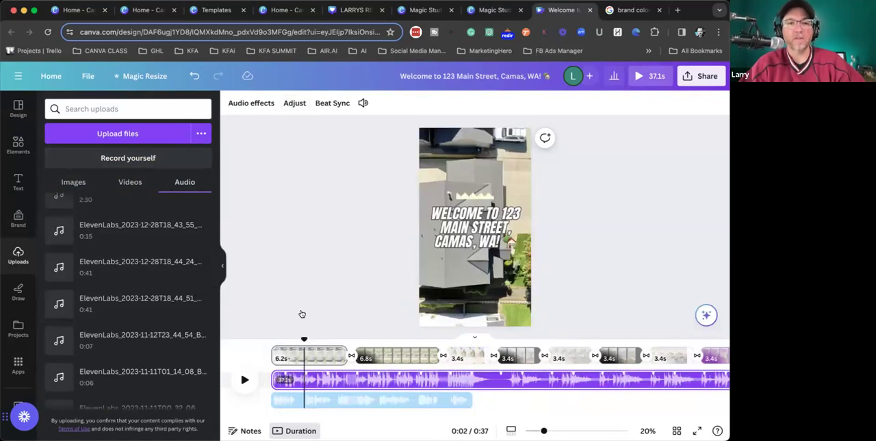
pyautogui.click(251, 104)
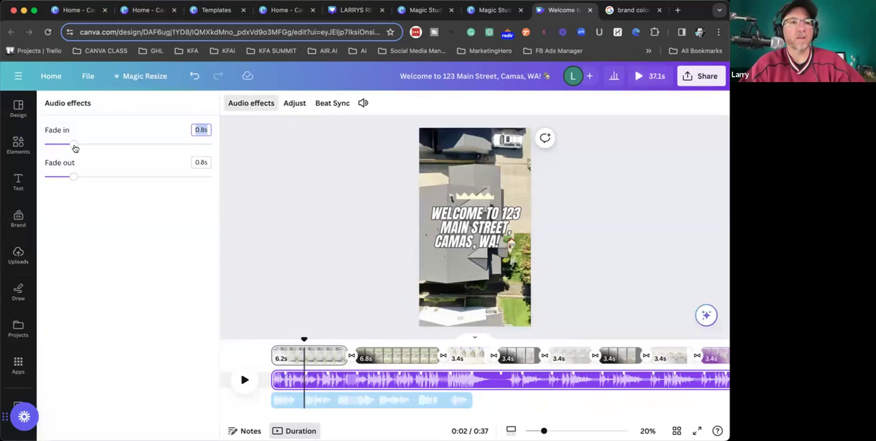
pyautogui.click(363, 103)
pyautogui.moveTo(394, 151); pyautogui.dragTo(370, 151)
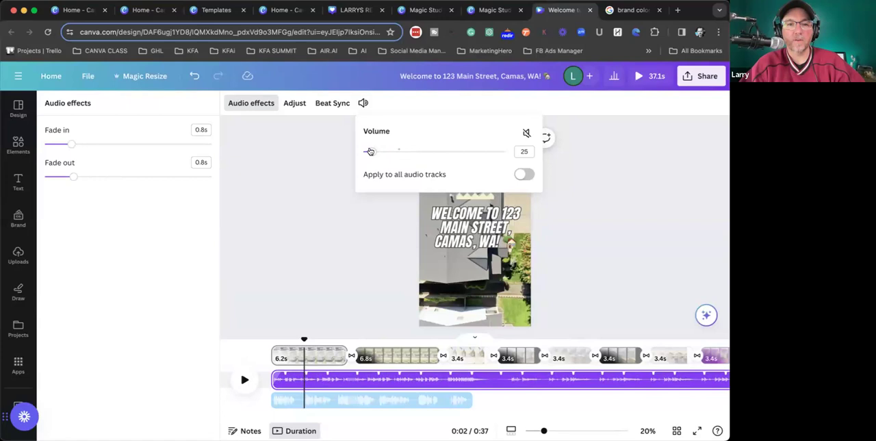
pyautogui.press('space')
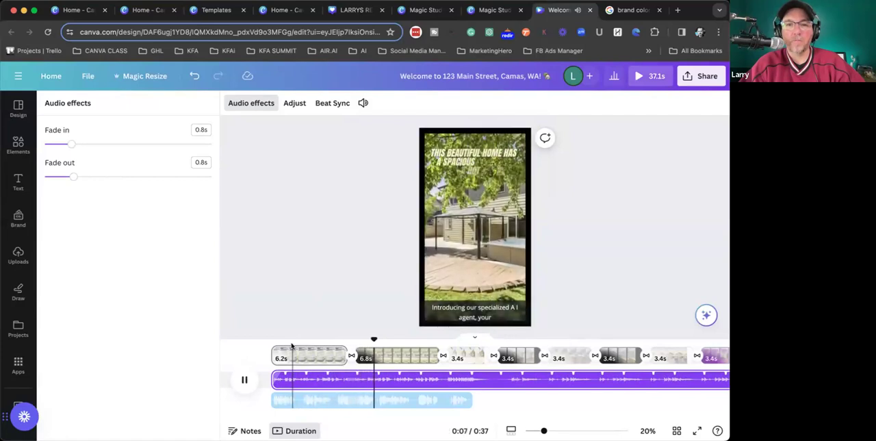
pyautogui.press('space')
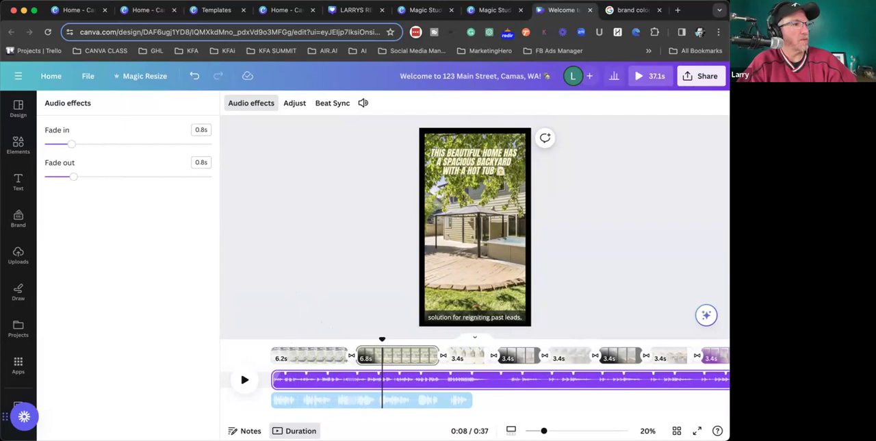
pyautogui.click(19, 254)
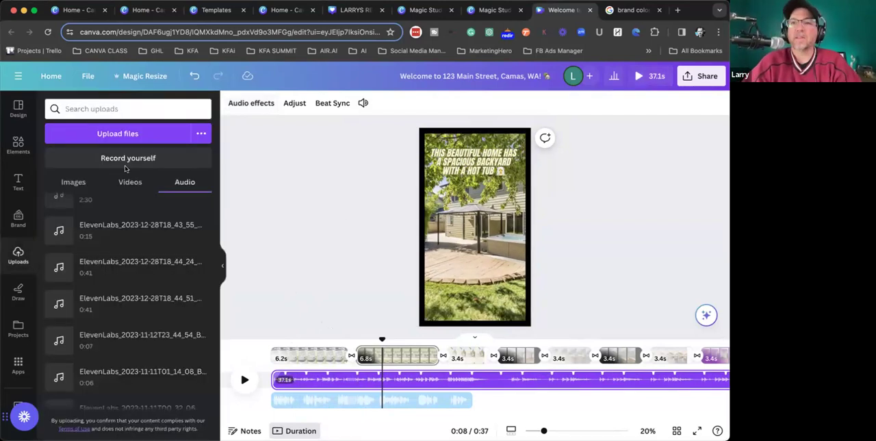
pyautogui.click(17, 145)
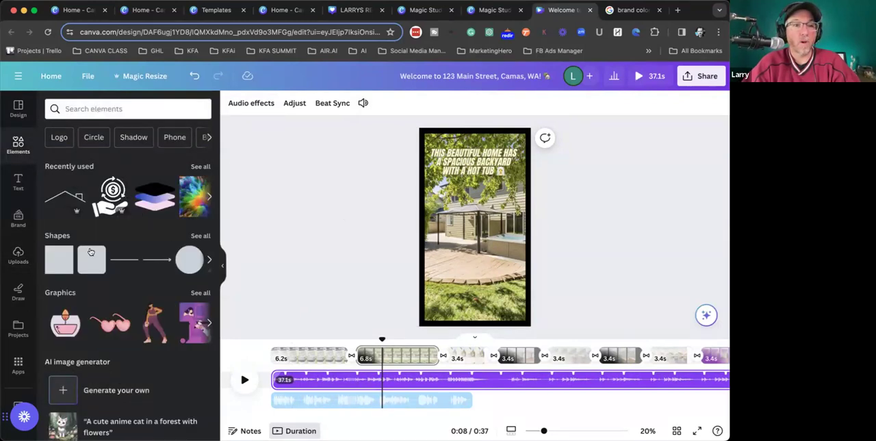
pyautogui.click(15, 111)
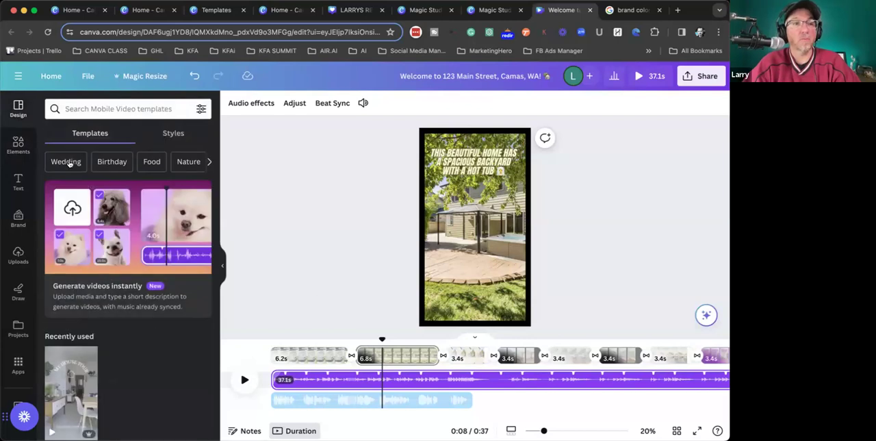
# - Return to the Canva home page and open the recent design LARRYS REAL ESTATE (Your Story)
pyautogui.click(51, 76)
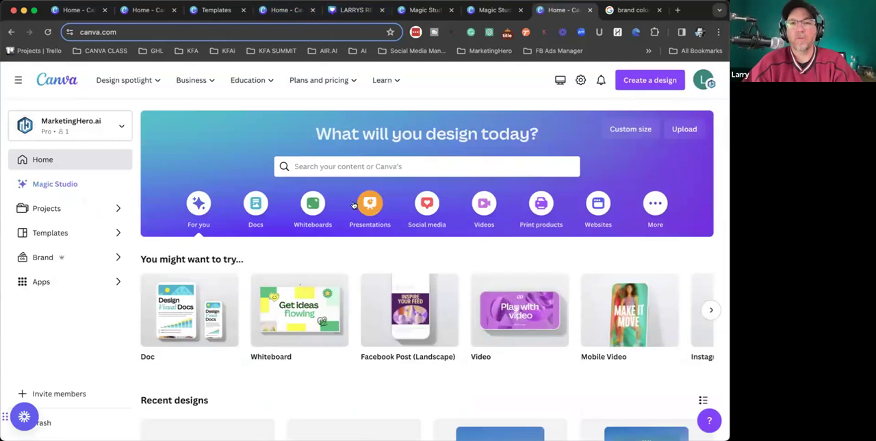
pyautogui.scroll(-3, 353, 204)
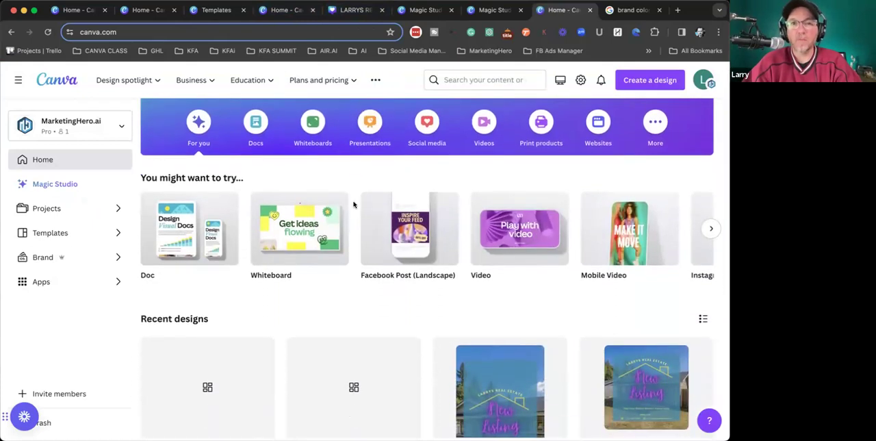
pyautogui.scroll(-3, 319, 278)
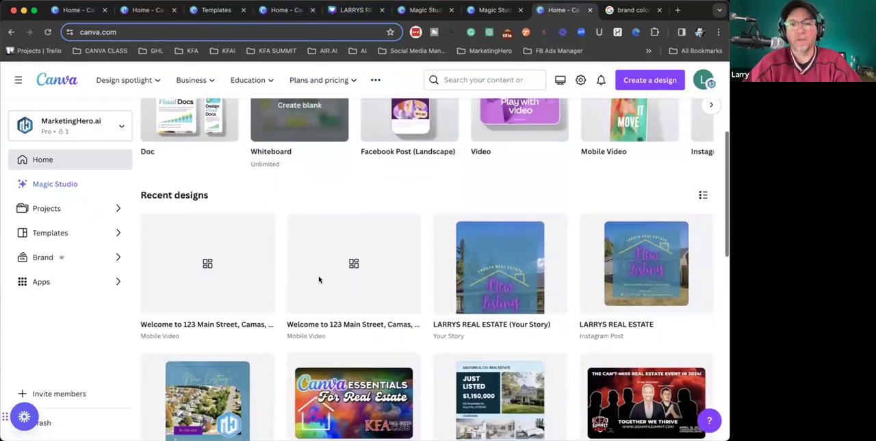
pyautogui.scroll(-2, 320, 280)
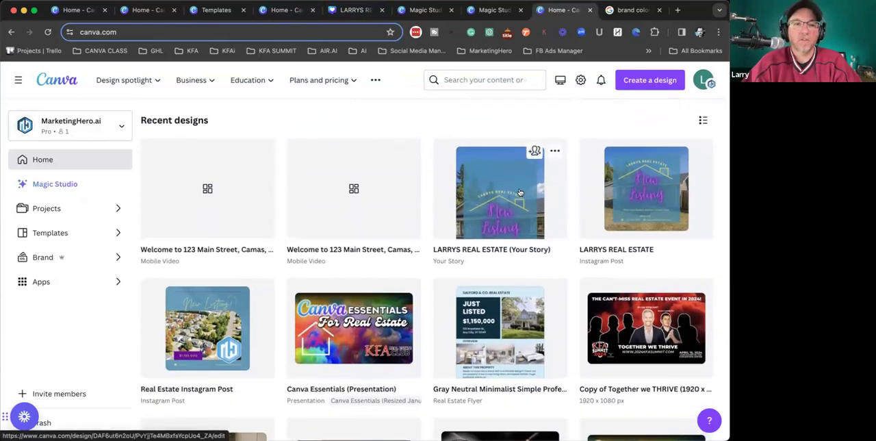
pyautogui.click(485, 159)
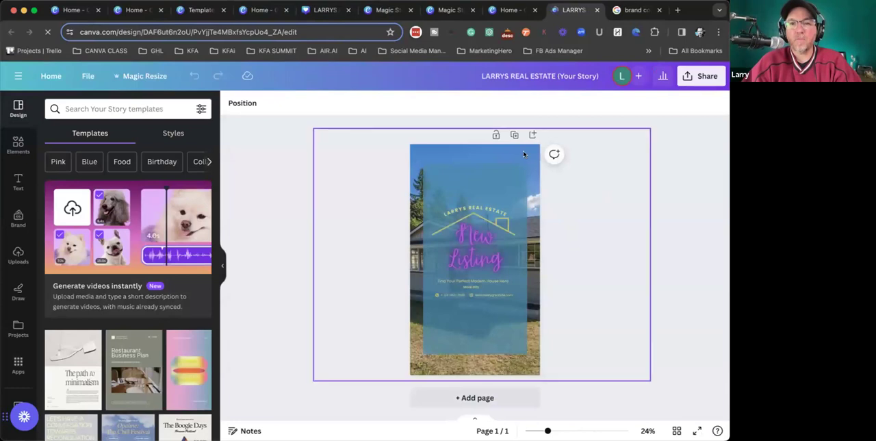
# - Shrink the house background photo to slightly wider than the page and centre it vertically, leaving empty space above and below
pyautogui.click(523, 153)
pyautogui.moveTo(648, 128); pyautogui.dragTo(554, 197)
pyautogui.moveTo(555, 270); pyautogui.dragTo(599, 249)
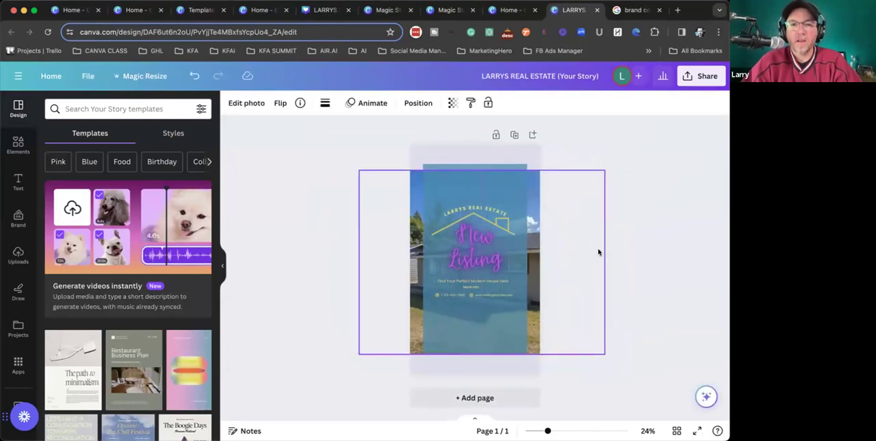
pyautogui.moveTo(358, 352); pyautogui.dragTo(371, 344)
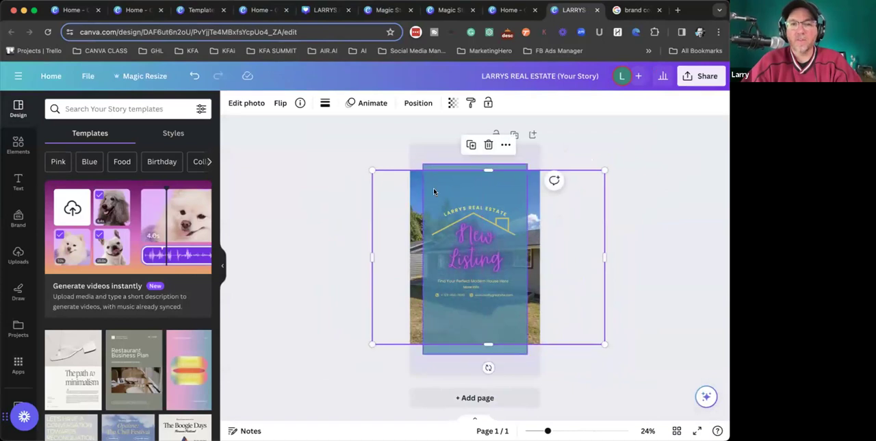
pyautogui.moveTo(562, 235); pyautogui.dragTo(548, 237)
pyautogui.moveTo(588, 339); pyautogui.dragTo(556, 319)
pyautogui.moveTo(542, 290); pyautogui.dragTo(563, 295)
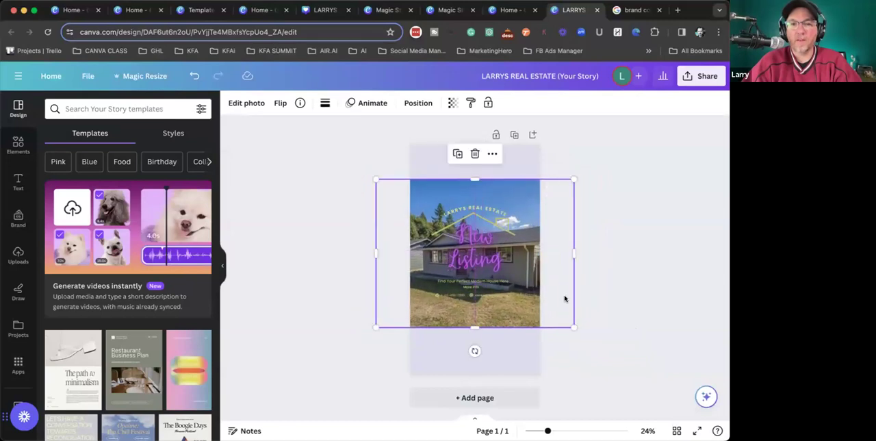
pyautogui.moveTo(384, 319); pyautogui.dragTo(393, 313)
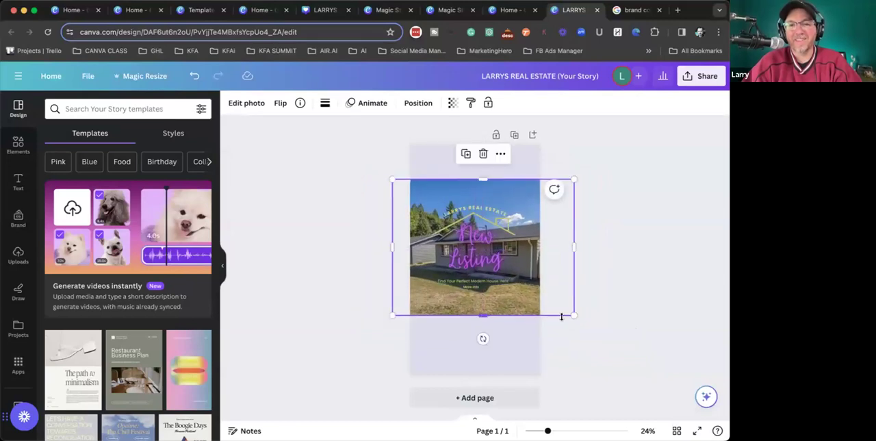
pyautogui.moveTo(567, 313); pyautogui.dragTo(535, 293)
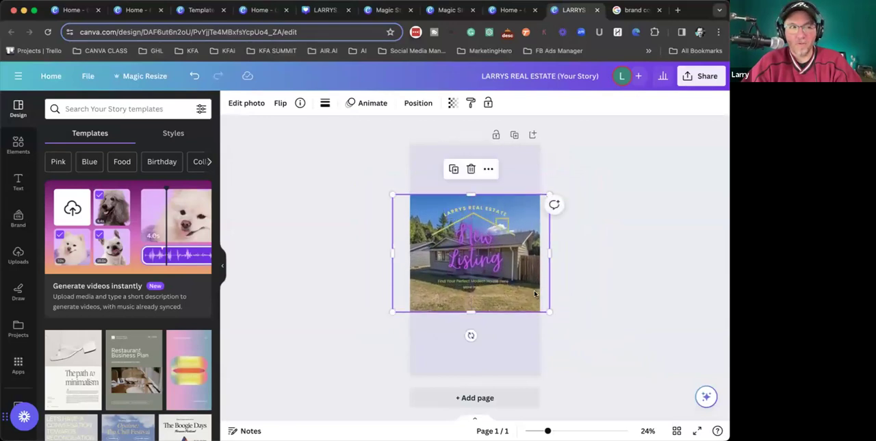
pyautogui.click(629, 214)
pyautogui.click(531, 209)
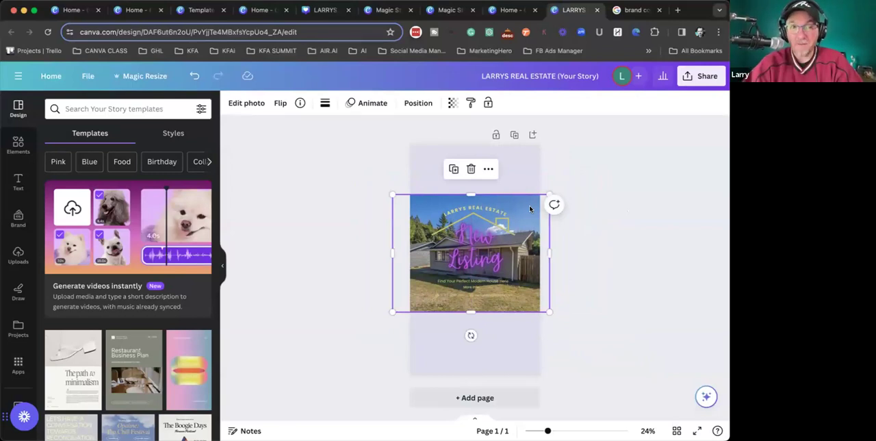
# - Use Magic Expand in Freeform size to extend the house photo upward and downward past the page edges and generate the expansions
pyautogui.click(248, 104)
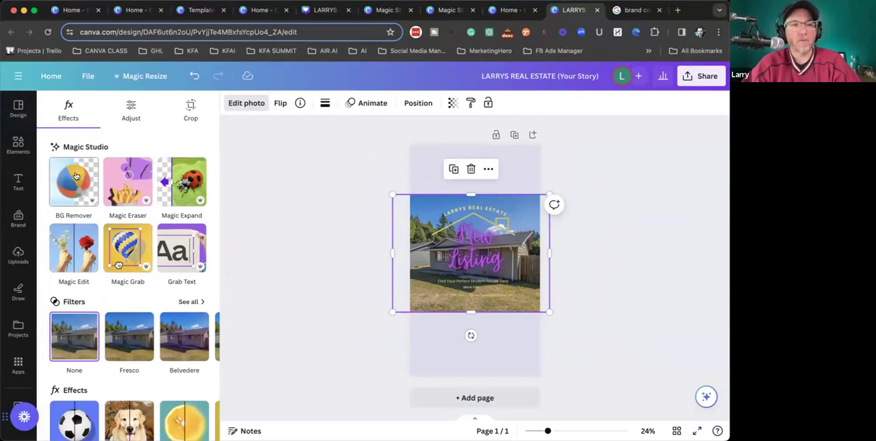
pyautogui.click(177, 180)
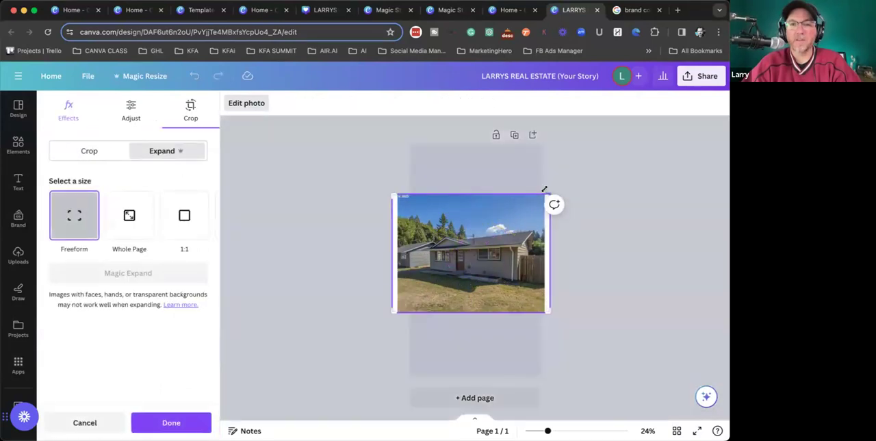
pyautogui.moveTo(545, 180); pyautogui.dragTo(547, 142)
pyautogui.moveTo(546, 312); pyautogui.dragTo(549, 380)
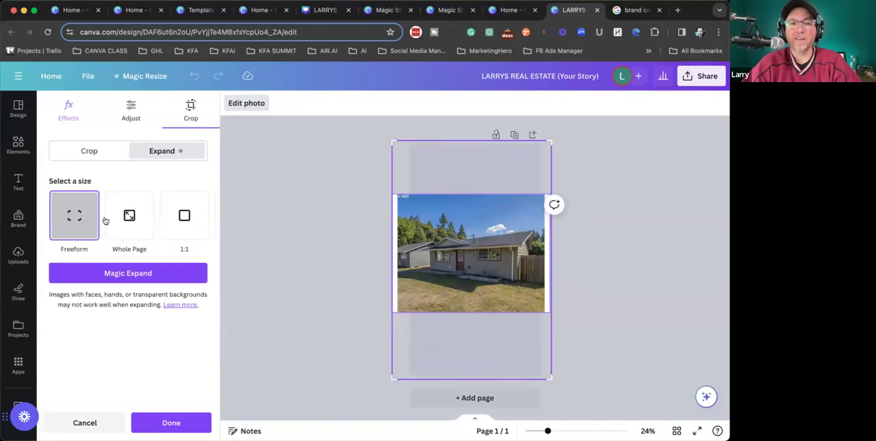
pyautogui.click(113, 273)
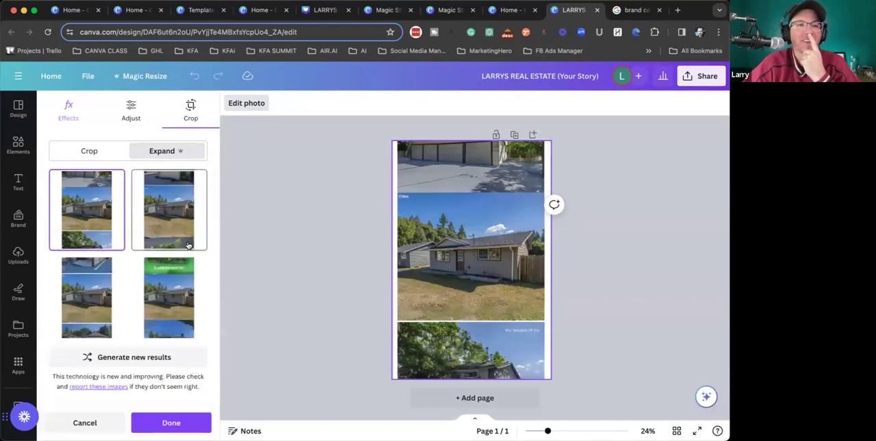
# - Preview the second, third and fourth generated expansions of the house photo on the page
pyautogui.click(155, 211)
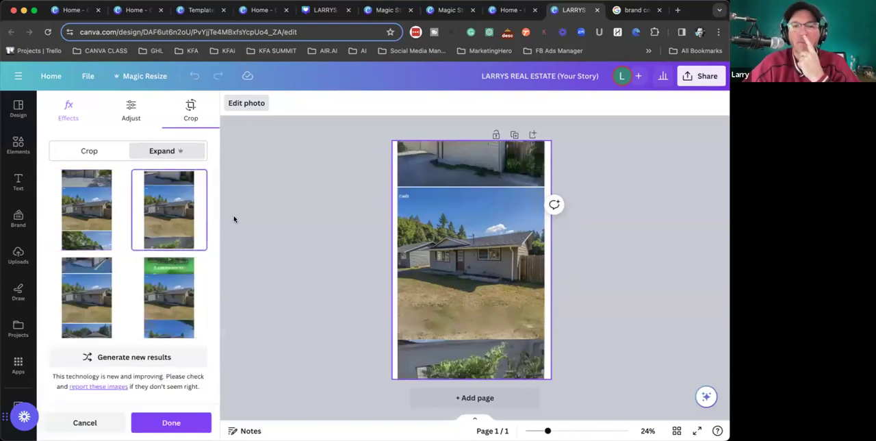
pyautogui.click(101, 289)
pyautogui.click(181, 292)
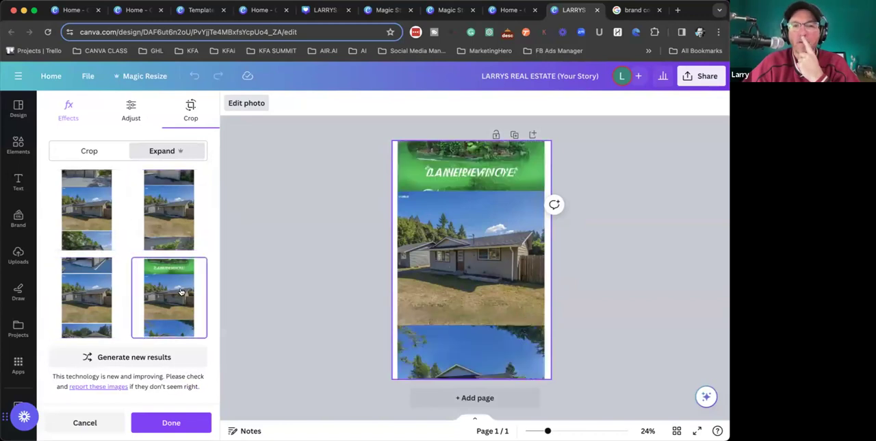
# - Choose the first generated expansion of the house photo and apply it to the page
pyautogui.click(88, 216)
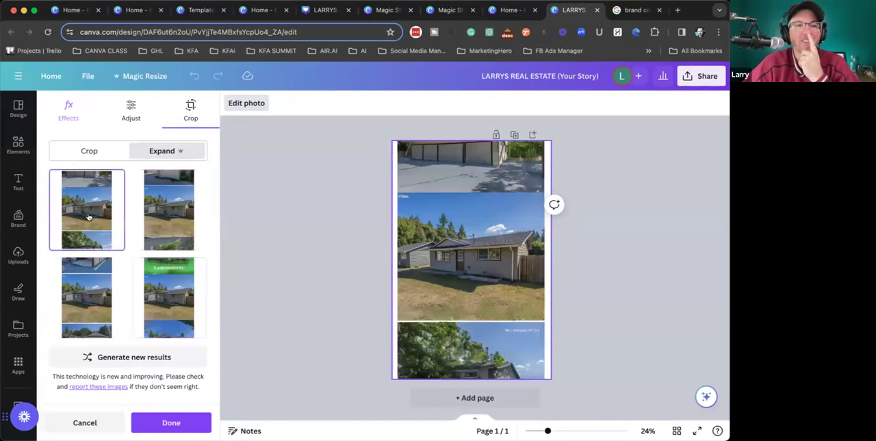
pyautogui.click(342, 199)
pyautogui.click(354, 190)
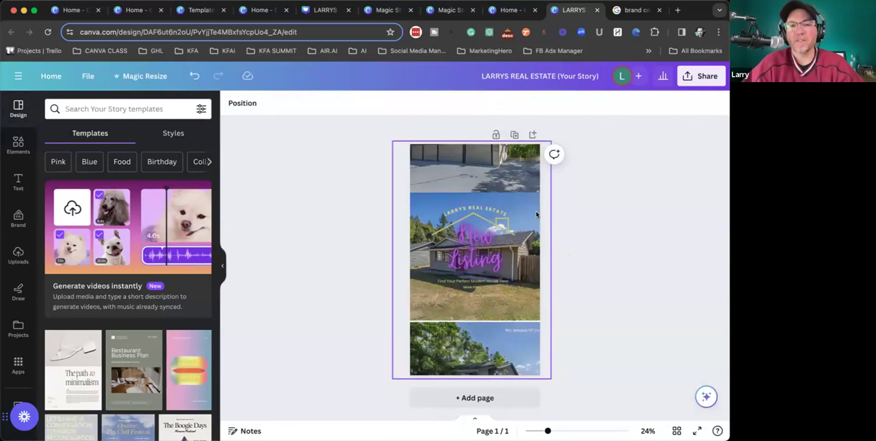
# - Delete the expanded house photo from the page, keeping the logo and text
pyautogui.click(532, 175)
pyautogui.click(246, 103)
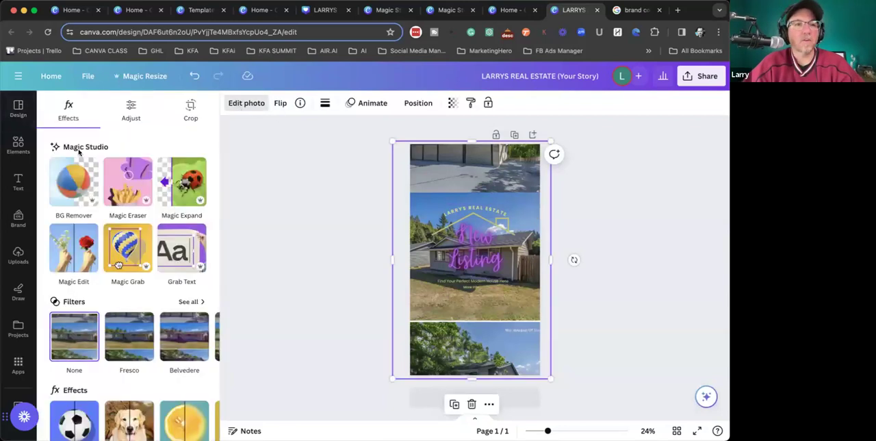
pyautogui.click(132, 110)
pyautogui.click(89, 111)
pyautogui.click(374, 207)
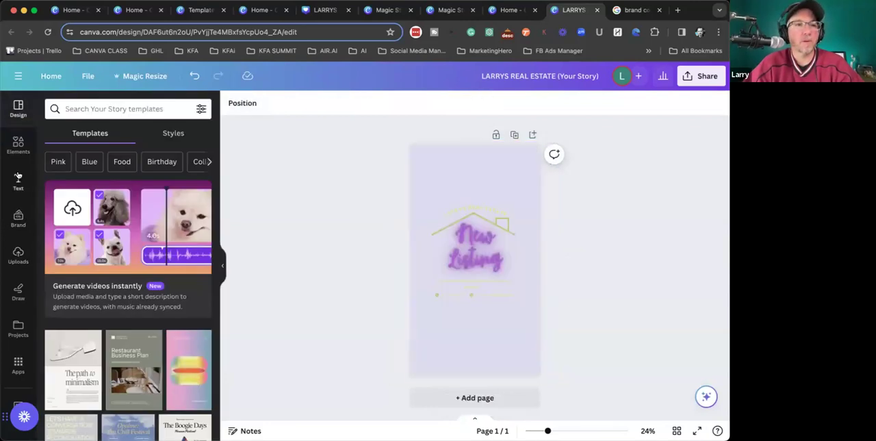
# - Add the original house photo from the uploaded images to the page
pyautogui.click(18, 147)
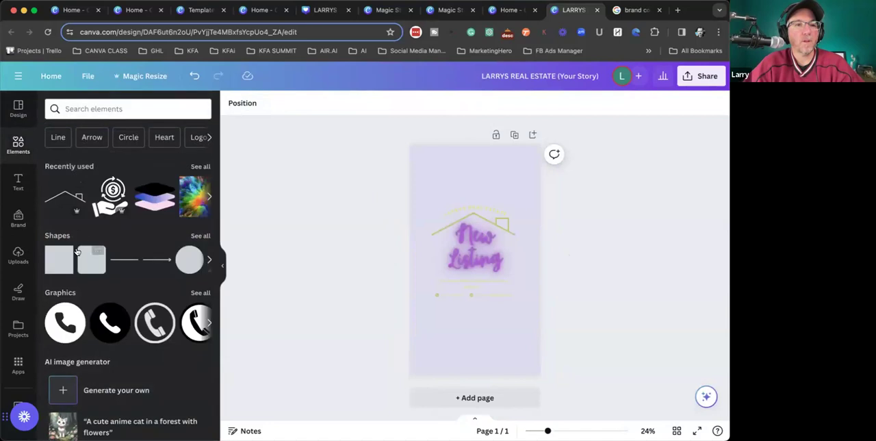
pyautogui.click(18, 255)
pyautogui.scroll(-5, 100, 338)
pyautogui.scroll(1, 100, 338)
pyautogui.click(77, 250)
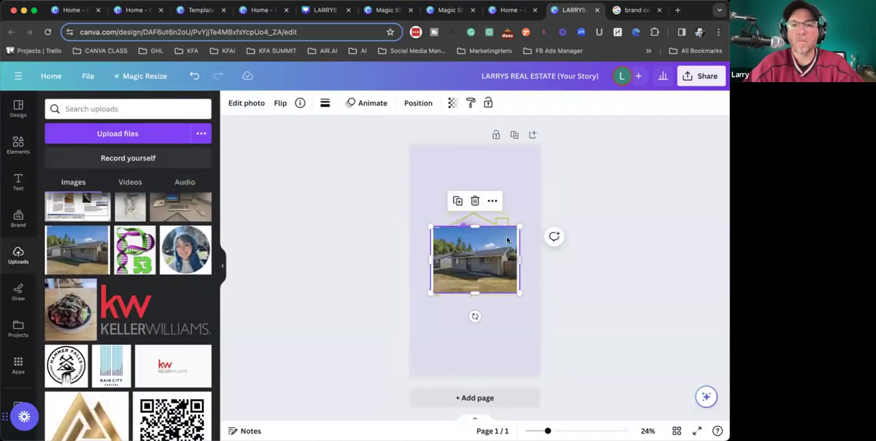
# - Enlarge the house photo until it extends past both side edges of the page, leaving empty space above and below
pyautogui.moveTo(522, 225); pyautogui.dragTo(555, 198)
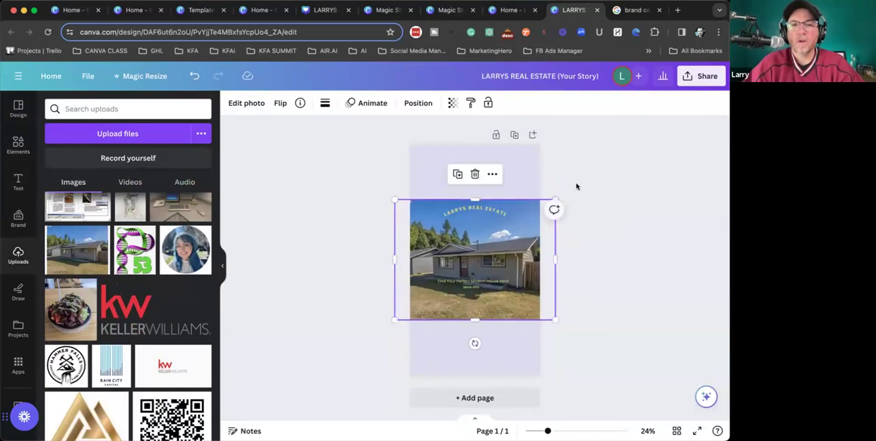
pyautogui.click(269, 226)
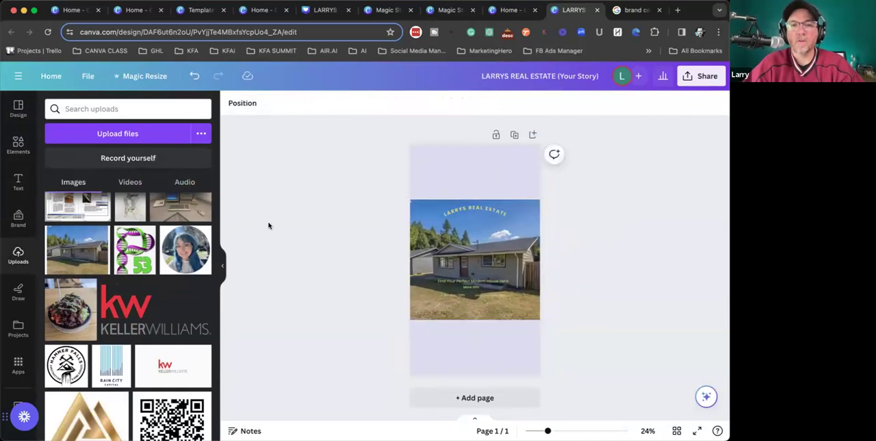
pyautogui.click(417, 244)
pyautogui.moveTo(394, 201); pyautogui.dragTo(388, 194)
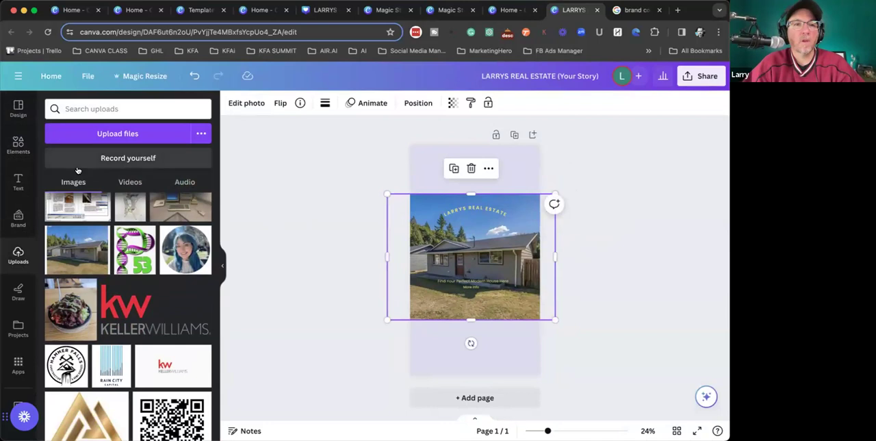
# - Use Magic Expand in Freeform size to extend only the sky upward to the page's top edge and generate the expansions
pyautogui.click(248, 103)
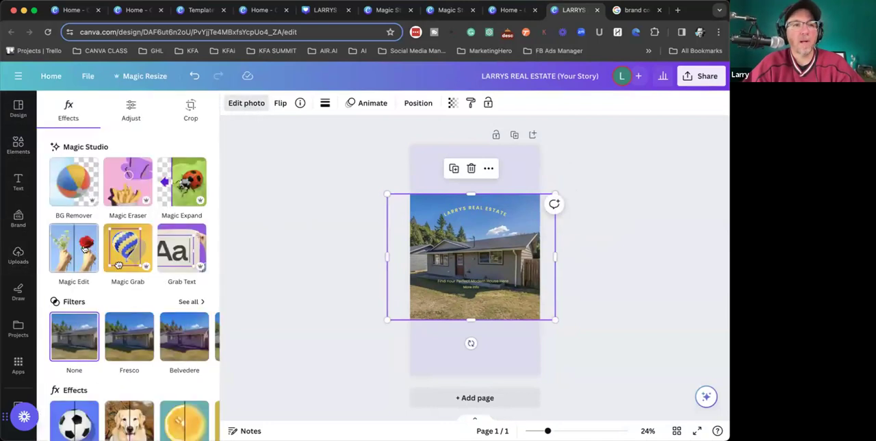
pyautogui.click(182, 181)
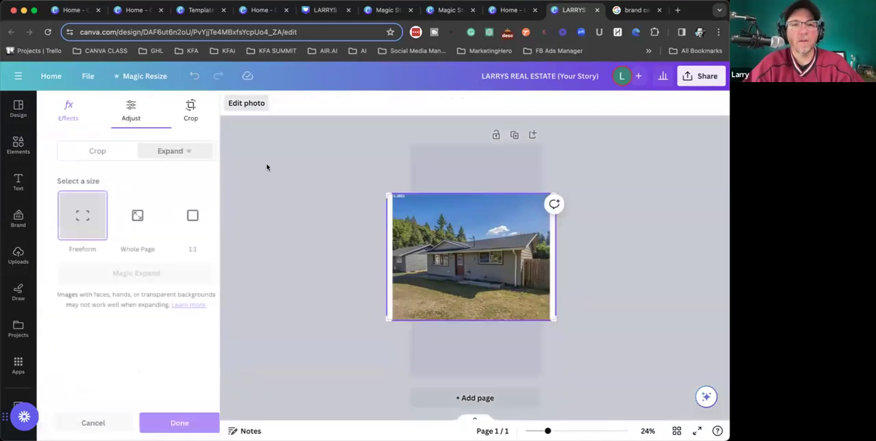
pyautogui.moveTo(553, 187); pyautogui.dragTo(554, 141)
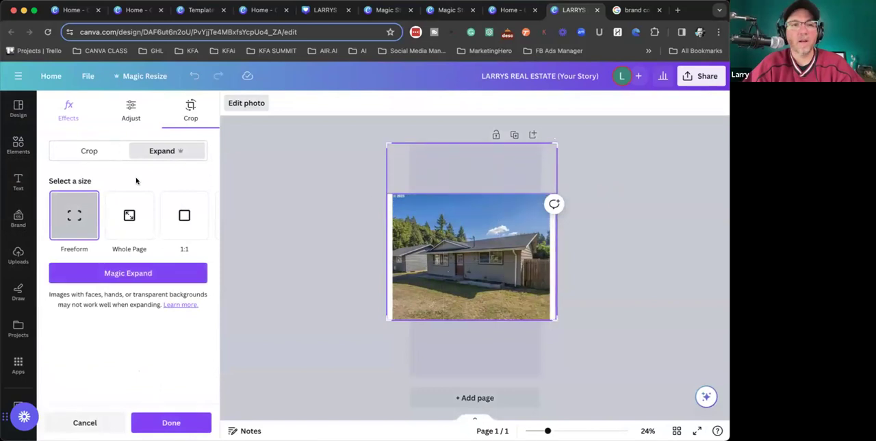
pyautogui.click(128, 273)
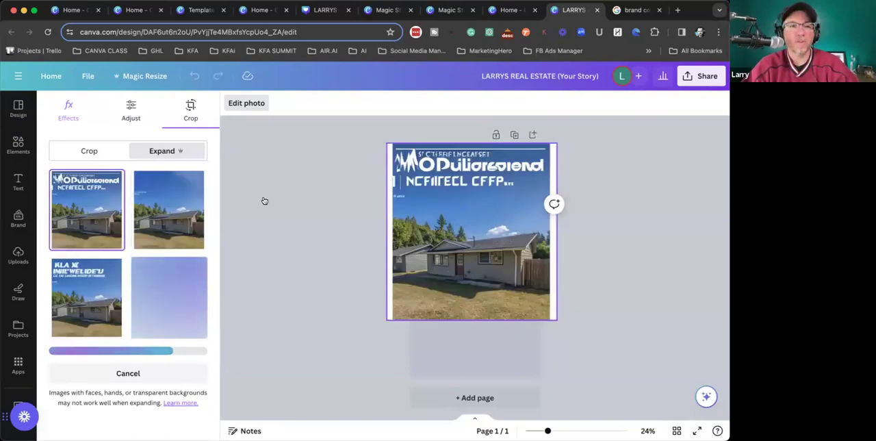
# - Choose the second generated expansion, with the plain blue sky, and apply it to the house photo
pyautogui.click(170, 209)
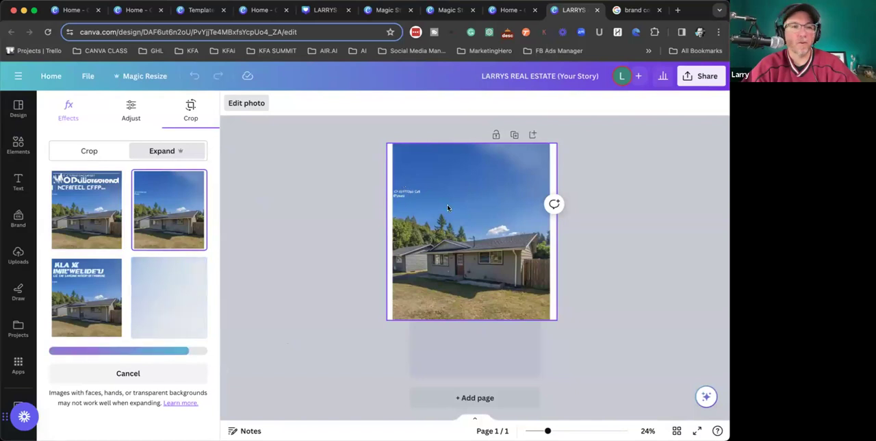
pyautogui.click(333, 213)
pyautogui.click(665, 256)
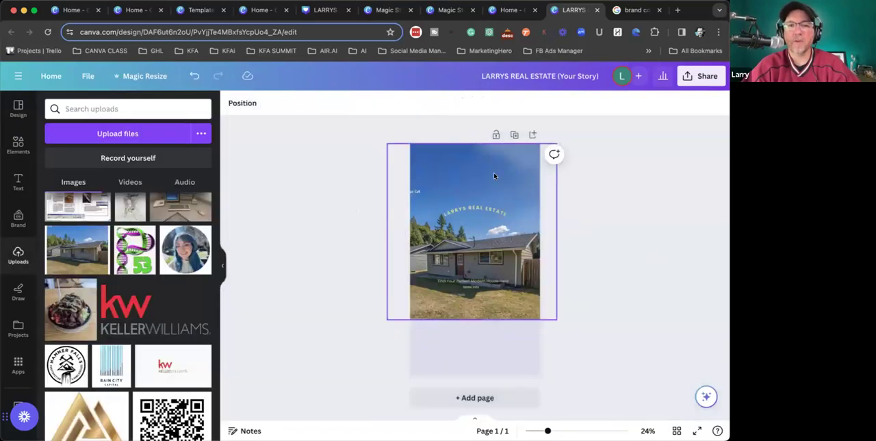
pyautogui.click(529, 189)
pyautogui.click(597, 221)
pyautogui.click(502, 178)
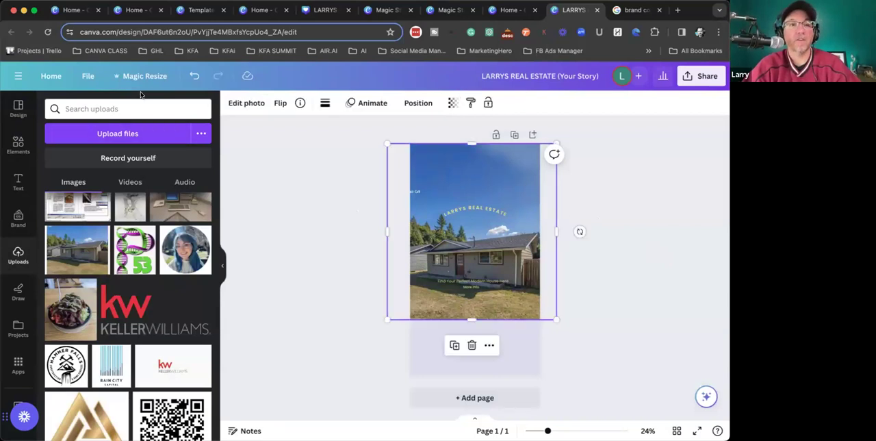
pyautogui.click(247, 102)
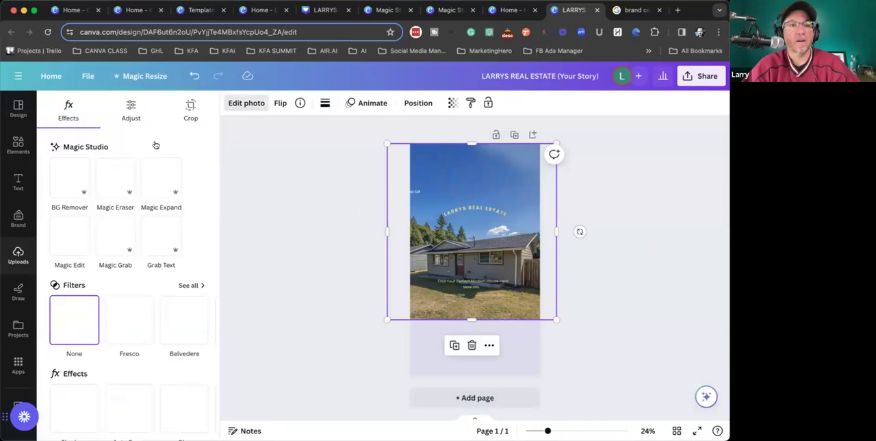
pyautogui.click(181, 182)
pyautogui.moveTo(552, 318); pyautogui.dragTo(554, 350)
pyautogui.click(580, 310)
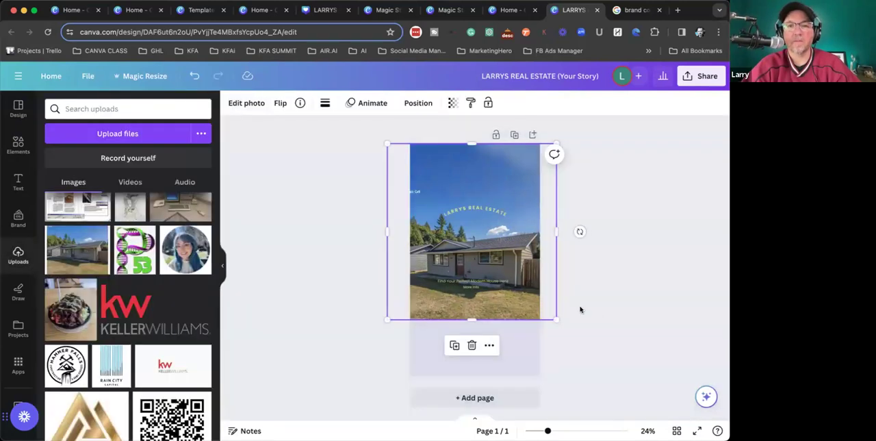
# - Use Magic Expand in Freeform size to extend the house photo downward below the lawn and generate the expansions
pyautogui.click(237, 103)
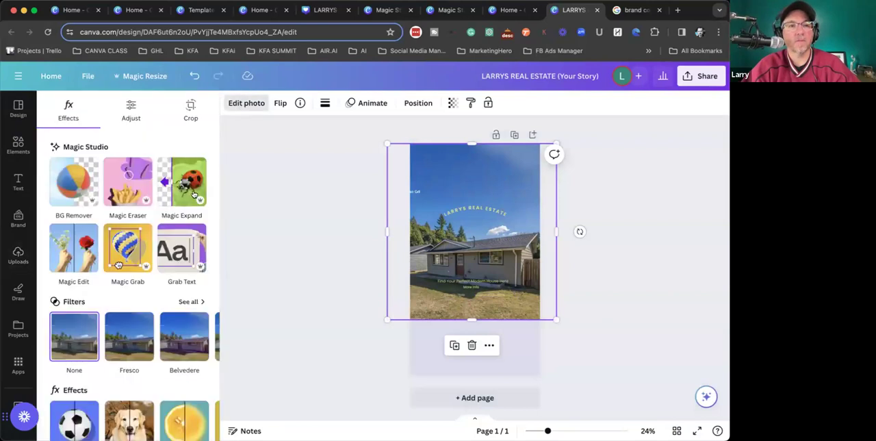
pyautogui.click(182, 181)
pyautogui.moveTo(552, 318); pyautogui.dragTo(553, 357)
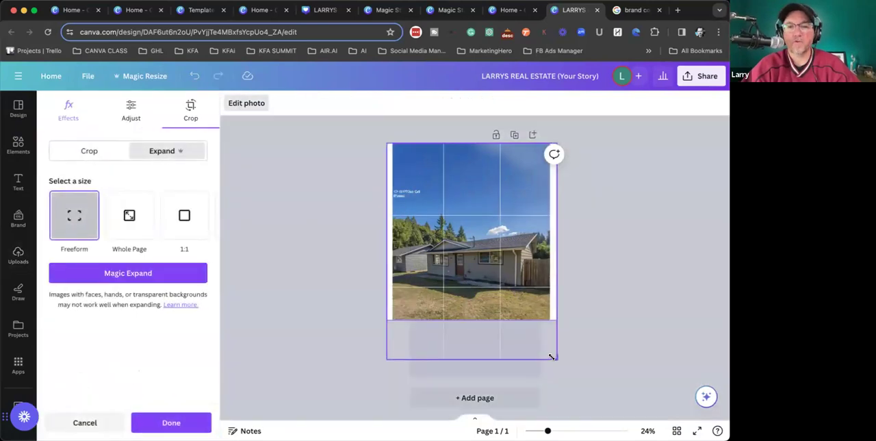
pyautogui.click(149, 277)
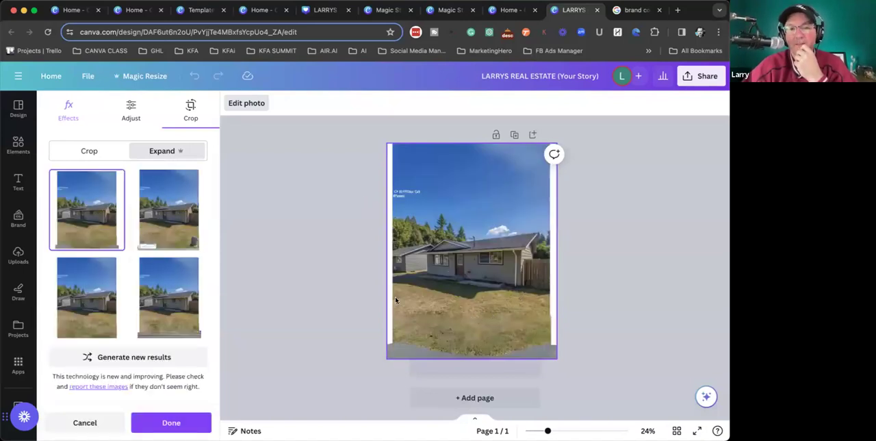
# - Compare the four generated lawn expansions and apply the third one, with plain grass, to the house photo
pyautogui.click(170, 218)
pyautogui.click(96, 306)
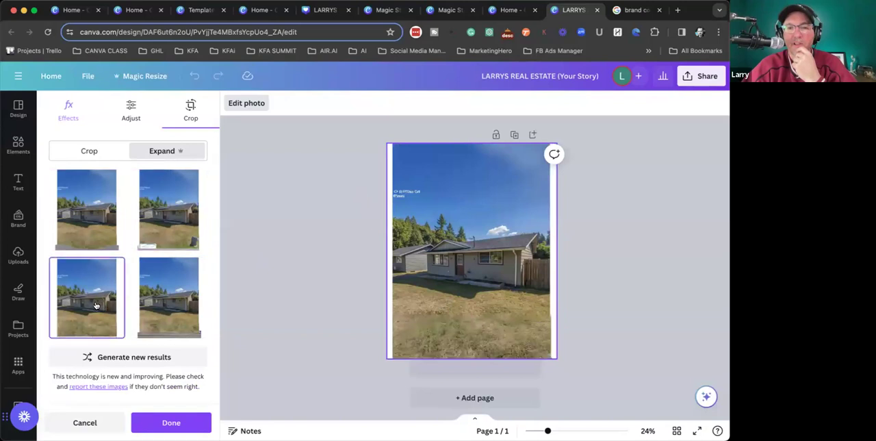
pyautogui.click(165, 282)
pyautogui.click(101, 284)
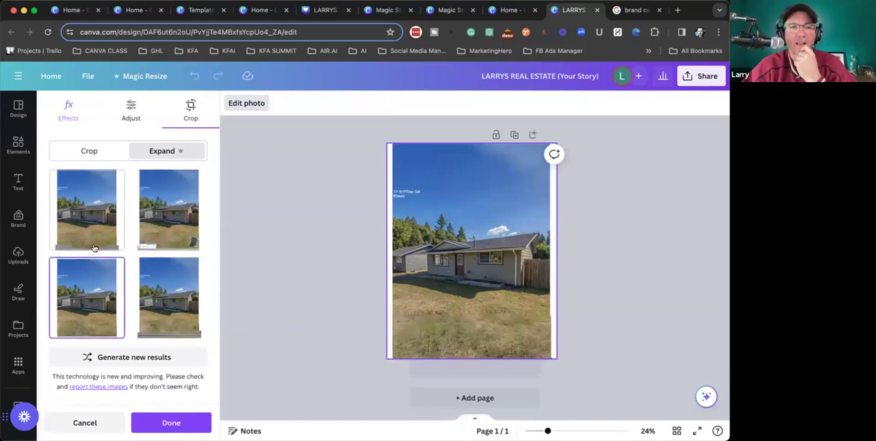
pyautogui.click(95, 247)
pyautogui.click(173, 230)
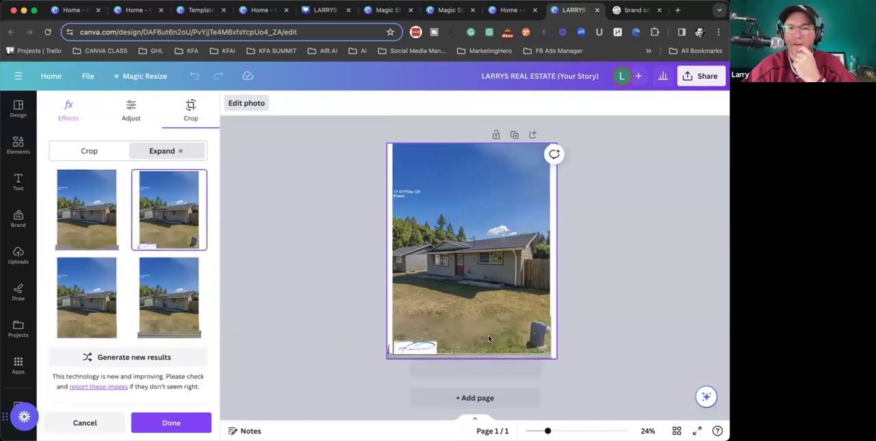
pyautogui.click(97, 300)
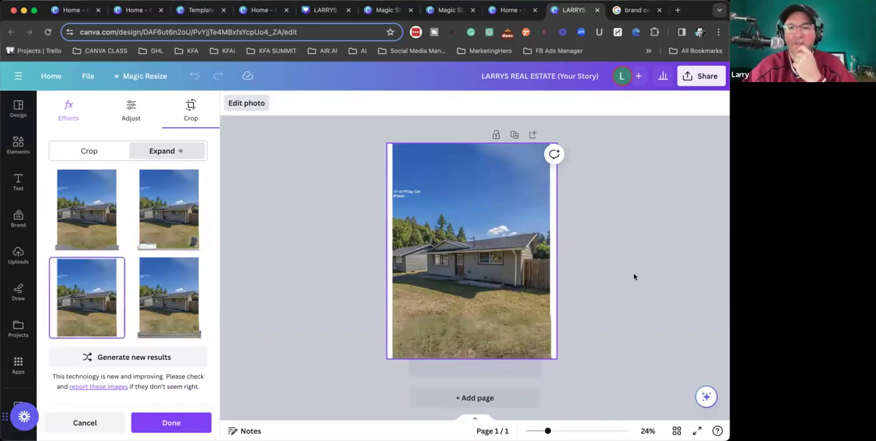
pyautogui.click(604, 267)
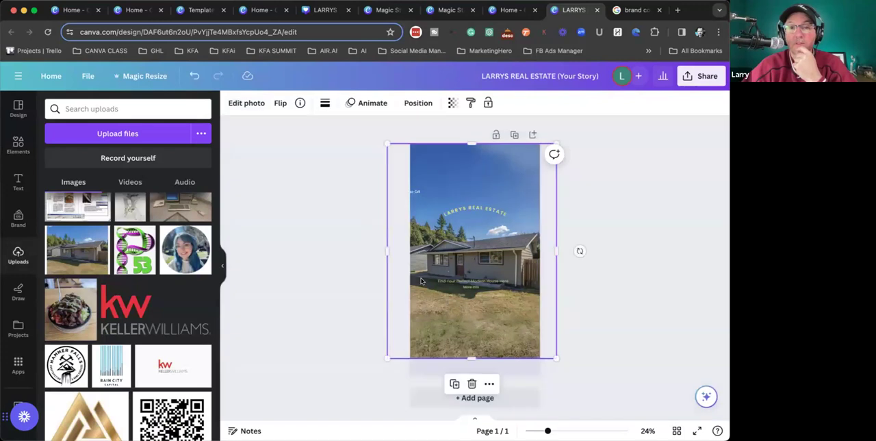
pyautogui.click(337, 277)
# - Scale the house photo up slightly inside its Freeform crop frame so its rough outer edges are cropped off
pyautogui.doubleClick(546, 345)
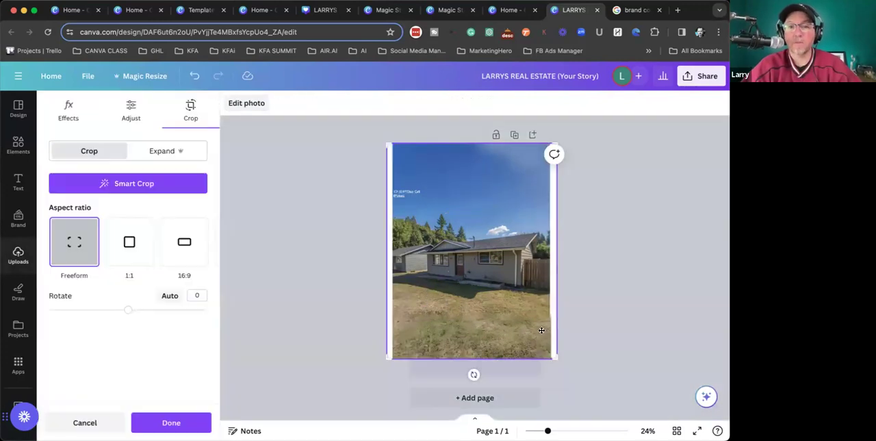
pyautogui.moveTo(554, 356); pyautogui.dragTo(577, 385)
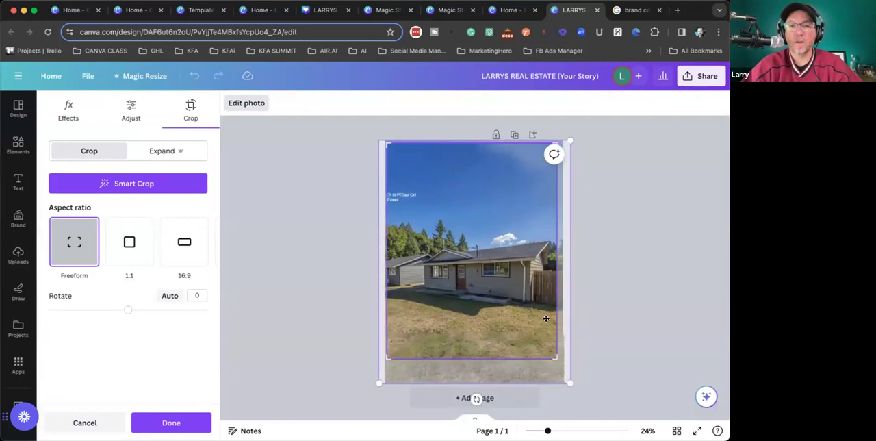
pyautogui.click(655, 307)
pyautogui.click(609, 333)
# - Enlarge the house photo from its lower corner until it covers the page down to the bottom edge
pyautogui.click(512, 350)
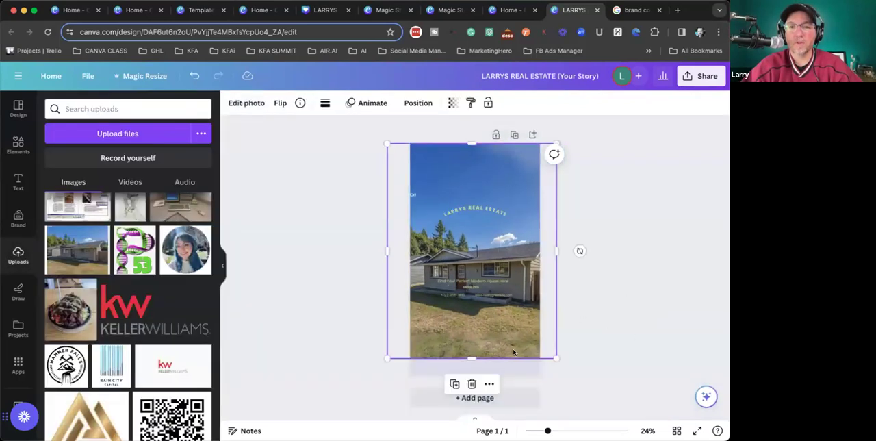
pyautogui.moveTo(379, 365); pyautogui.dragTo(368, 373)
pyautogui.click(704, 297)
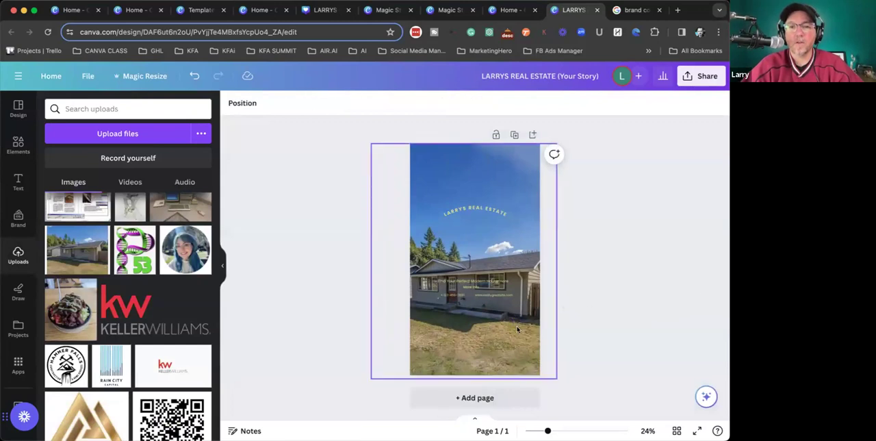
# - Start Magic Edit on the house photo and brush over the whole lawn, enlarging the brush size to 45 for the lower area
pyautogui.click(495, 176)
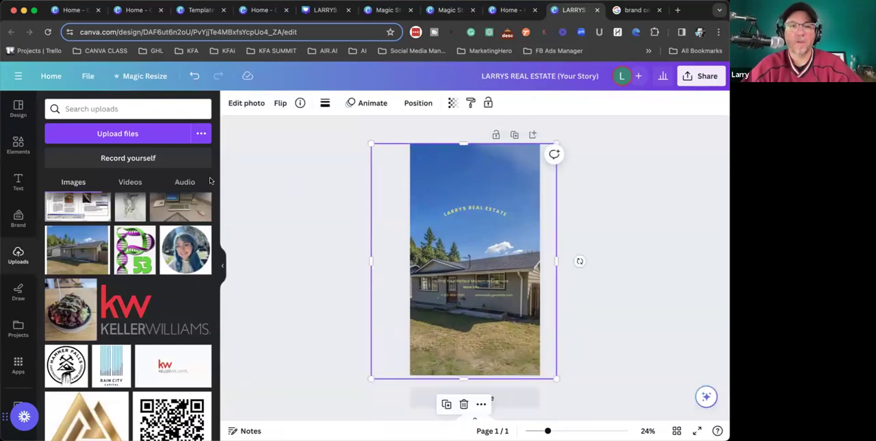
pyautogui.click(246, 104)
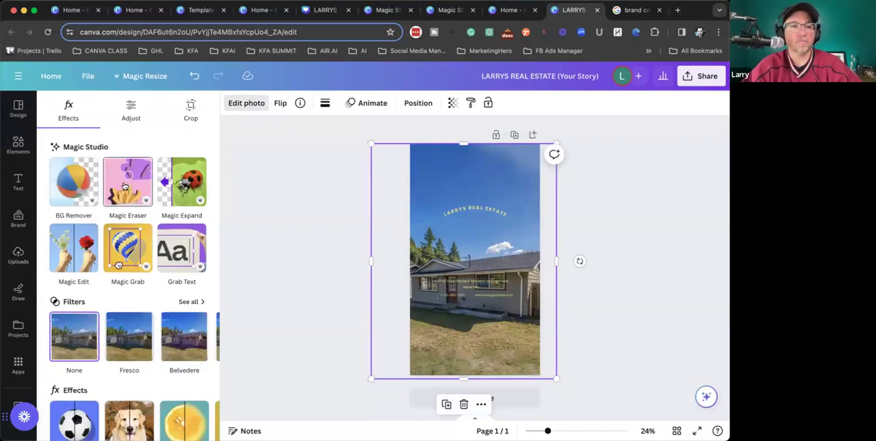
pyautogui.click(80, 265)
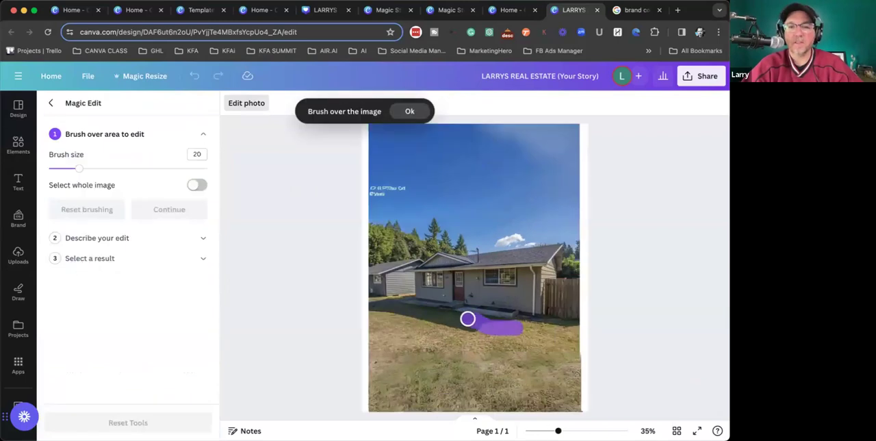
pyautogui.moveTo(467, 318); pyautogui.dragTo(400, 309)
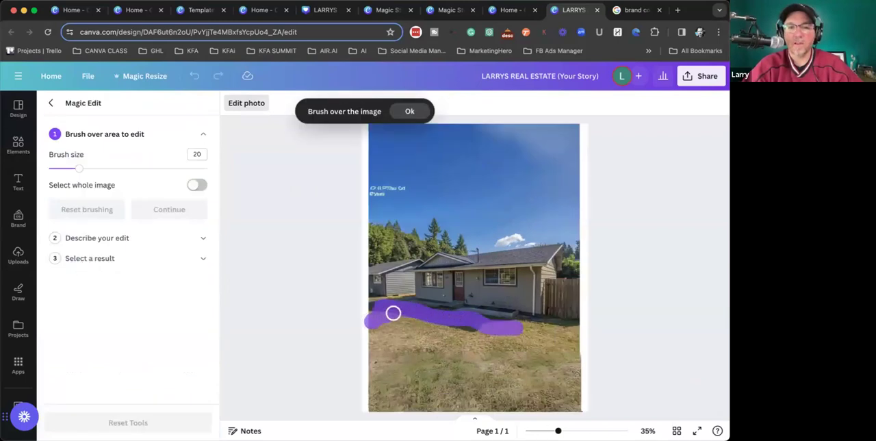
pyautogui.moveTo(526, 322)
pyautogui.mouseDown()
pyautogui.moveTo(585, 334)
pyautogui.moveTo(384, 328)
pyautogui.mouseUp()
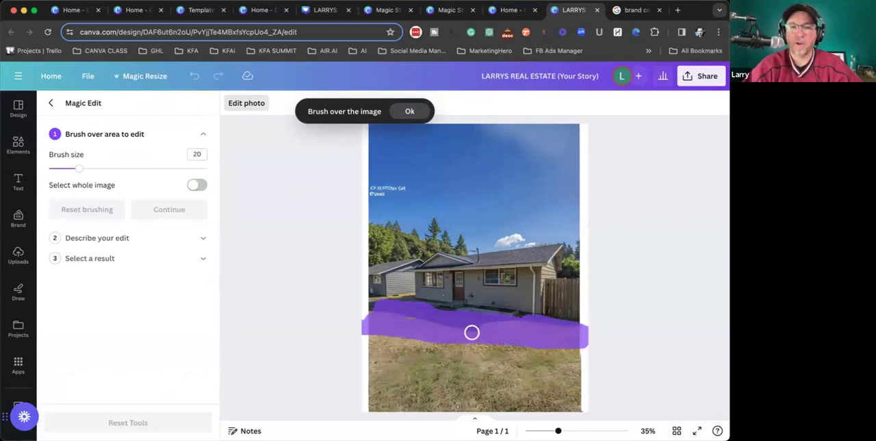
pyautogui.moveTo(479, 321)
pyautogui.mouseDown()
pyautogui.moveTo(633, 315)
pyautogui.moveTo(589, 333)
pyautogui.mouseUp()
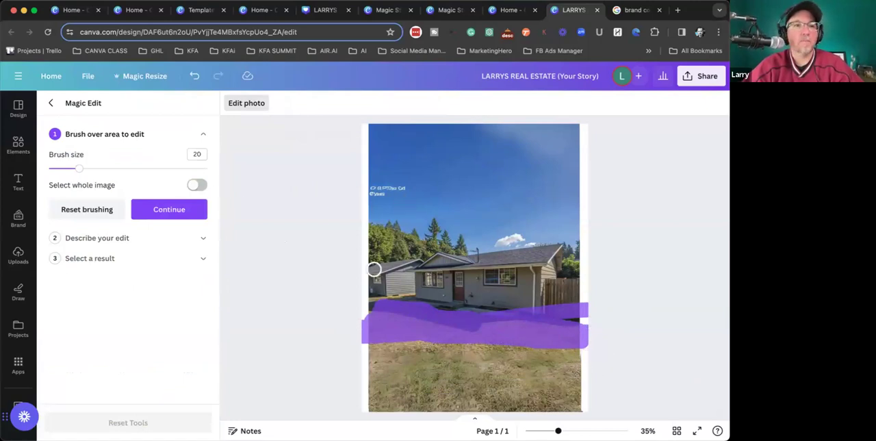
pyautogui.click(118, 169)
pyautogui.moveTo(348, 336)
pyautogui.mouseDown()
pyautogui.moveTo(529, 348)
pyautogui.moveTo(593, 360)
pyautogui.moveTo(366, 369)
pyautogui.moveTo(419, 362)
pyautogui.moveTo(495, 396)
pyautogui.moveTo(371, 417)
pyautogui.moveTo(590, 408)
pyautogui.moveTo(449, 382)
pyautogui.moveTo(364, 391)
pyautogui.moveTo(364, 328)
pyautogui.moveTo(538, 356)
pyautogui.moveTo(358, 282)
pyautogui.mouseUp()
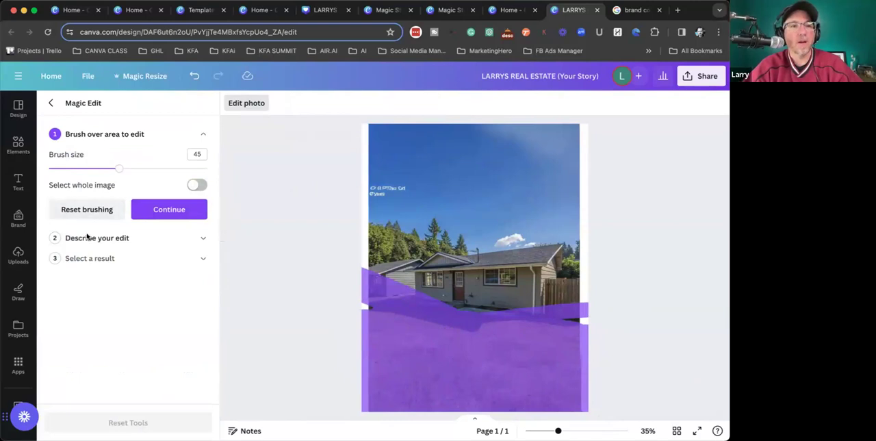
# - Describe the Magic Edit as "green grass", generate the results and apply the fourth one to the lawn
pyautogui.click(169, 209)
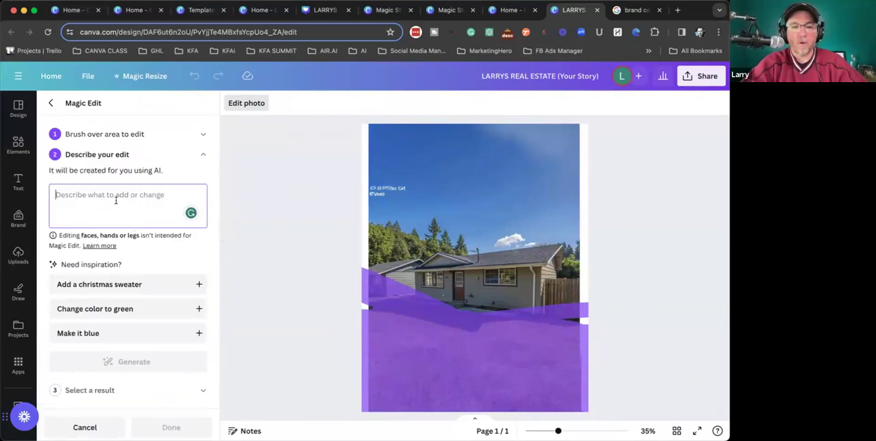
pyautogui.write('green grass')
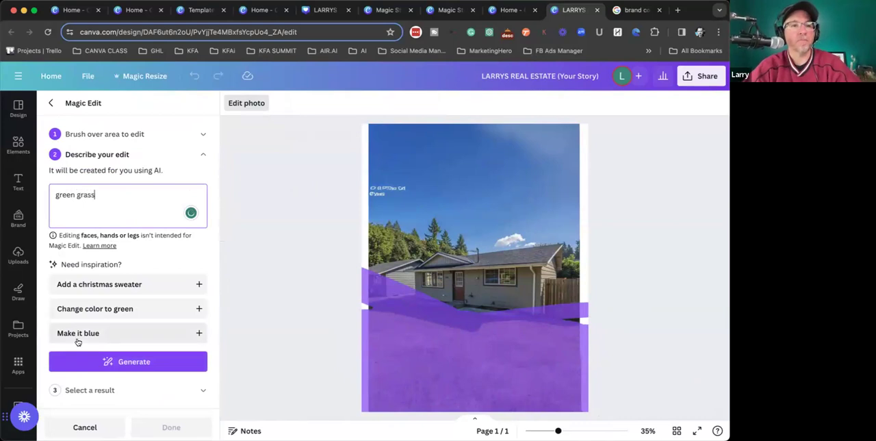
pyautogui.click(96, 358)
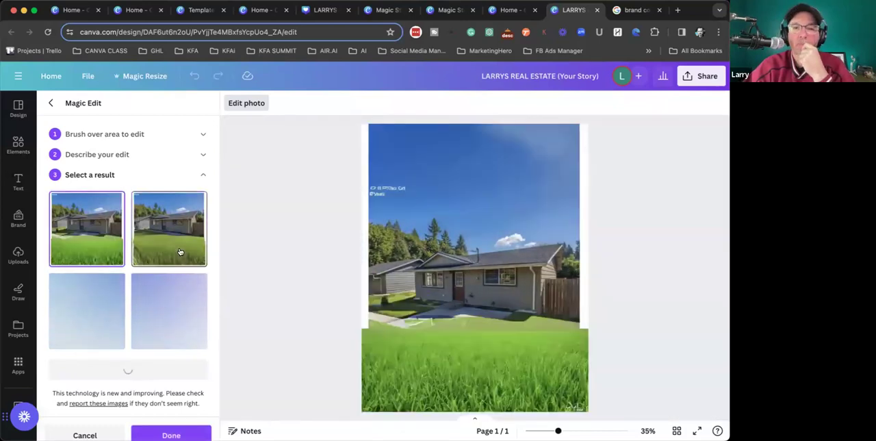
pyautogui.click(165, 332)
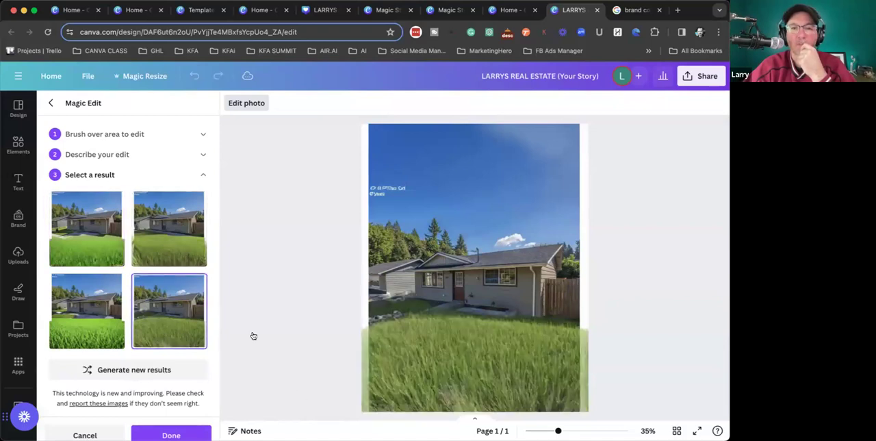
pyautogui.click(190, 431)
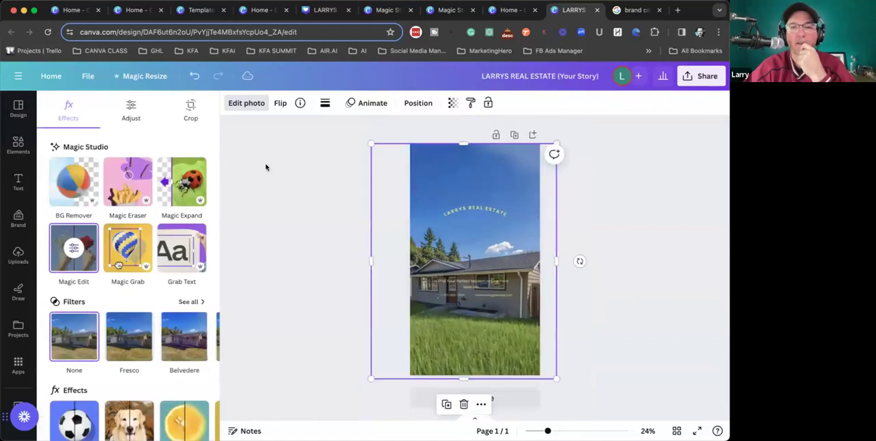
# - Erase the white cloud above the roof and the garbled lettering at the edge of the sky with Magic Eraser
pyautogui.click(503, 265)
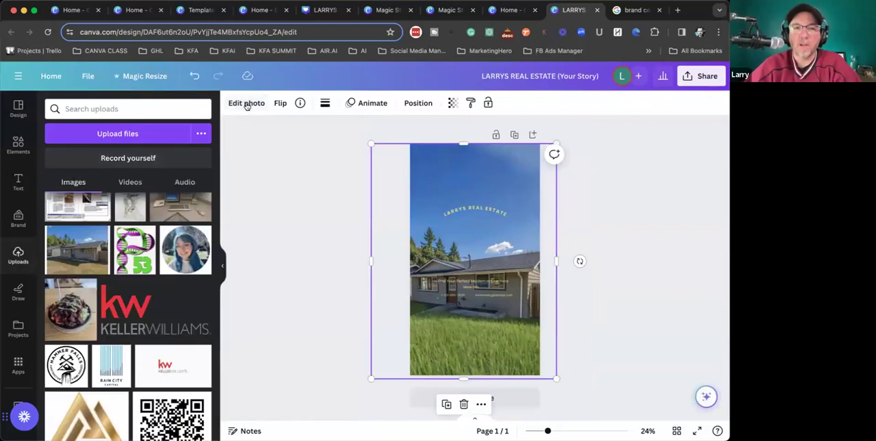
pyautogui.click(246, 104)
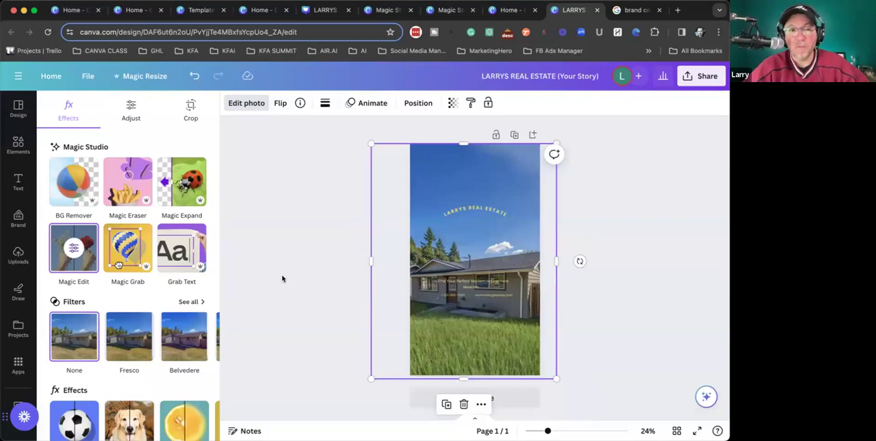
pyautogui.click(120, 189)
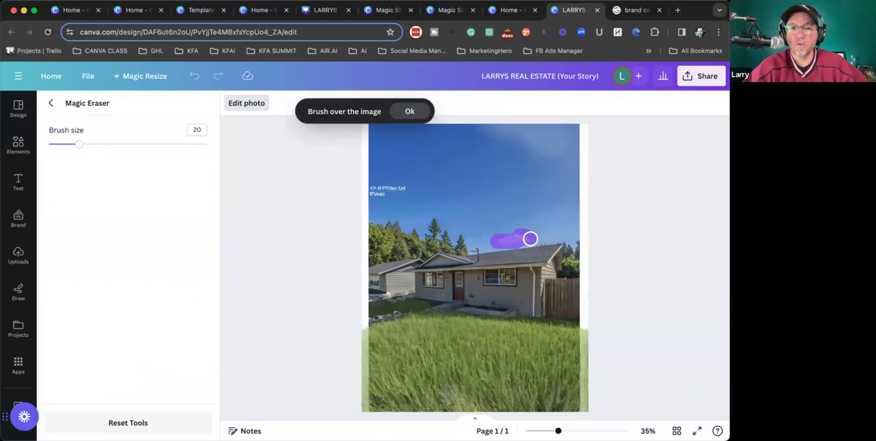
pyautogui.moveTo(530, 239); pyautogui.dragTo(520, 240)
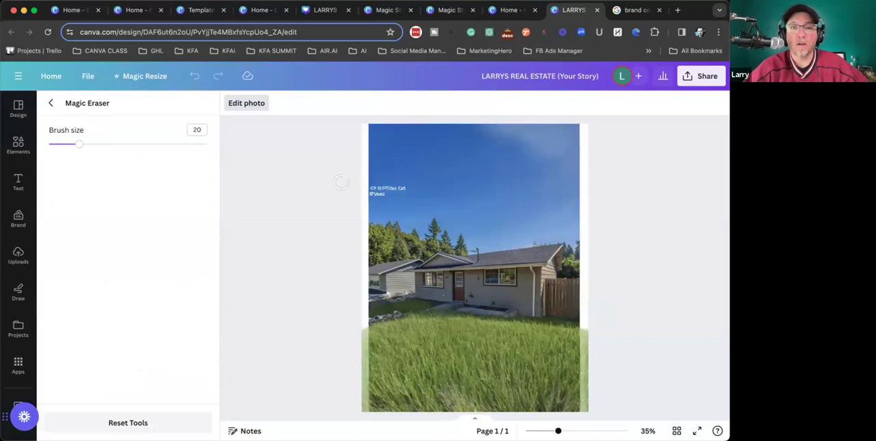
pyautogui.moveTo(407, 186)
pyautogui.mouseDown()
pyautogui.moveTo(374, 186)
pyautogui.moveTo(385, 195)
pyautogui.mouseUp()
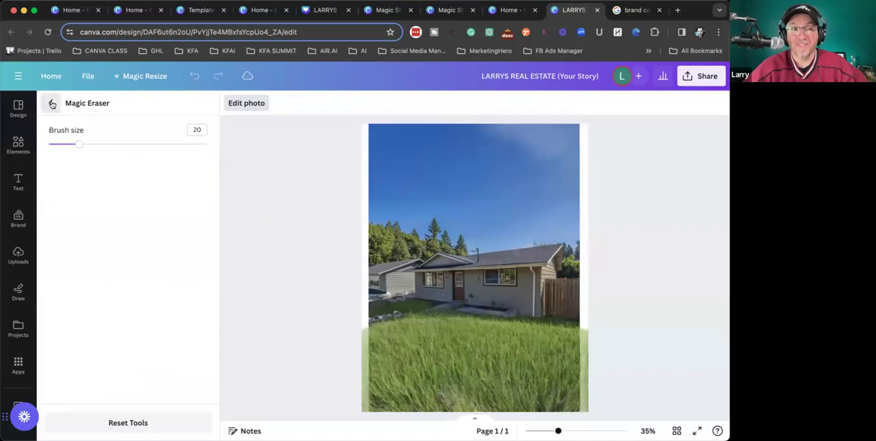
pyautogui.click(52, 103)
pyautogui.click(287, 205)
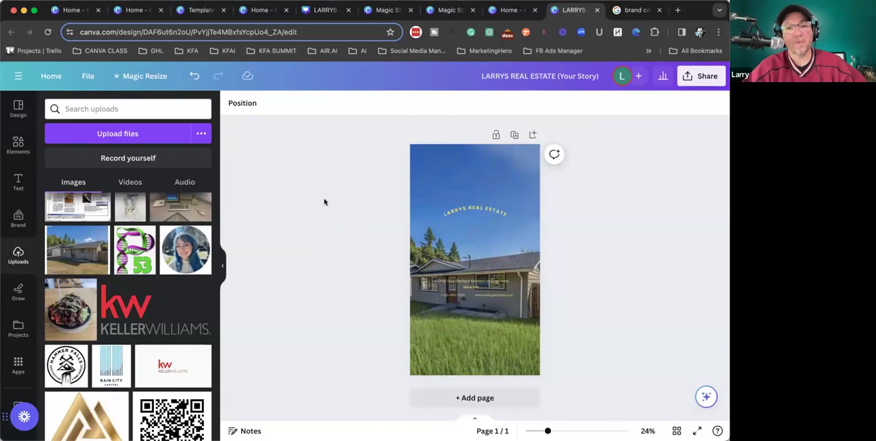
# - Separate the house and lawn from the sky with Magic Grab and move them up so they end just below the page's lower edge
pyautogui.click(439, 162)
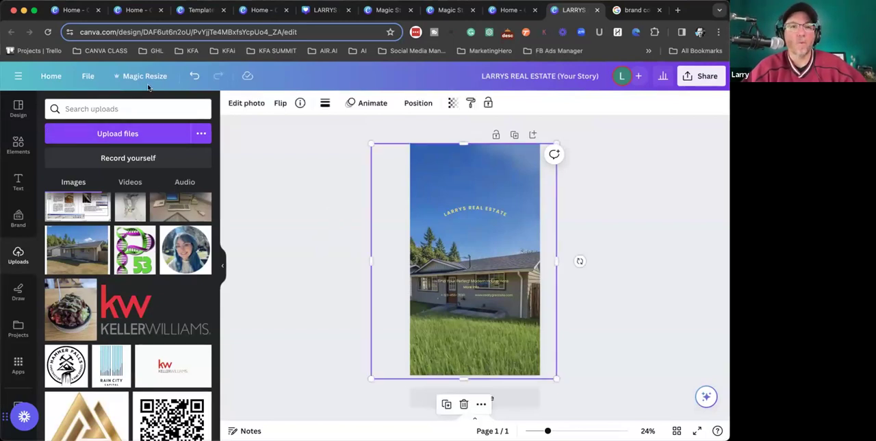
pyautogui.click(232, 103)
pyautogui.click(127, 252)
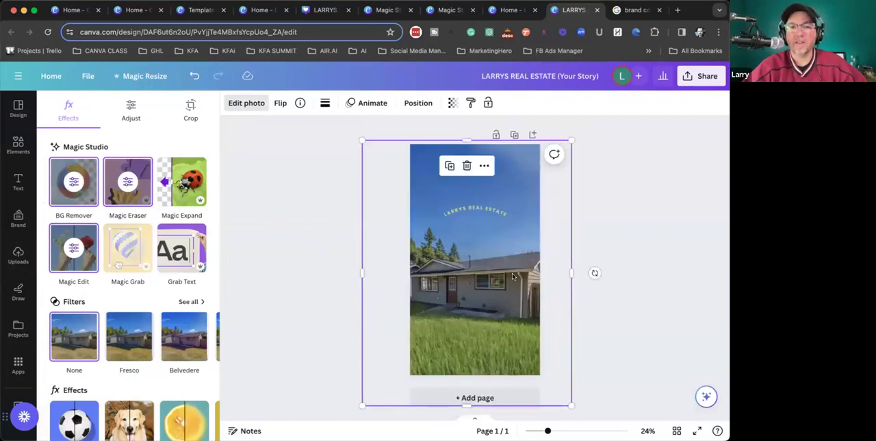
pyautogui.moveTo(512, 267); pyautogui.dragTo(519, 241)
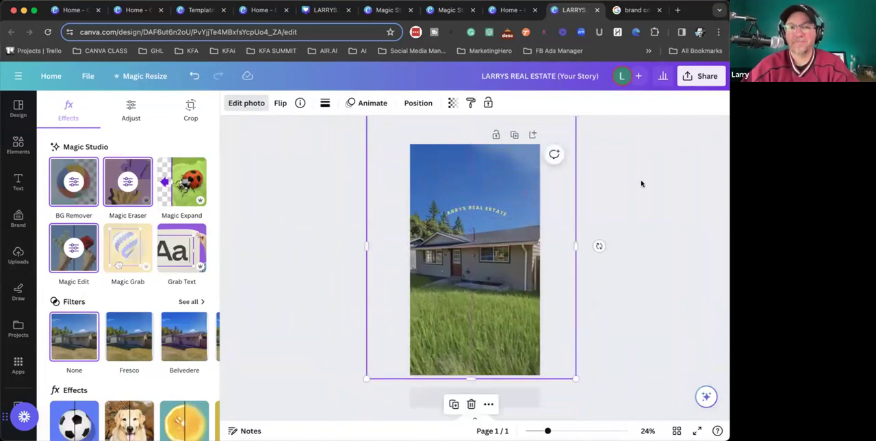
pyautogui.click(640, 187)
pyautogui.click(637, 243)
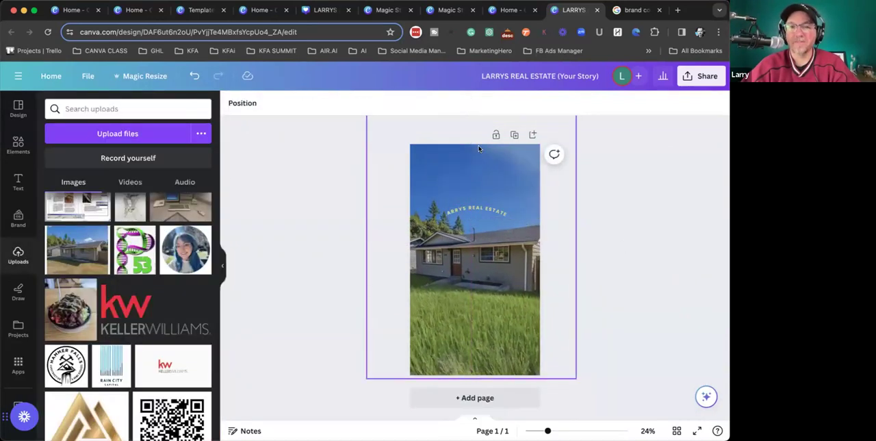
# - Add a title reading "TEXT", enlarge it to size 290 and place it across the sky just above the roof
pyautogui.click(19, 182)
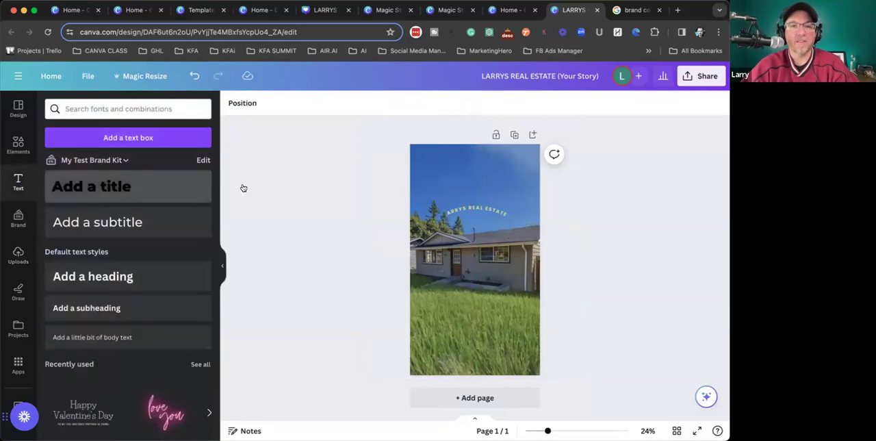
pyautogui.click(92, 187)
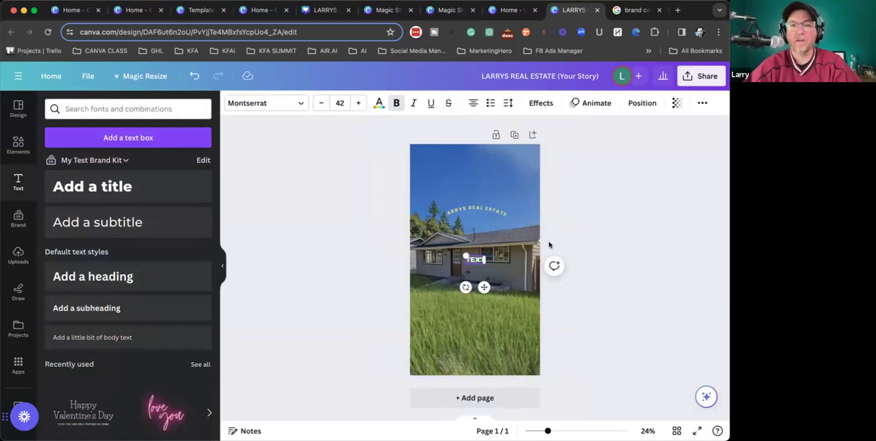
pyautogui.moveTo(463, 253); pyautogui.dragTo(387, 221)
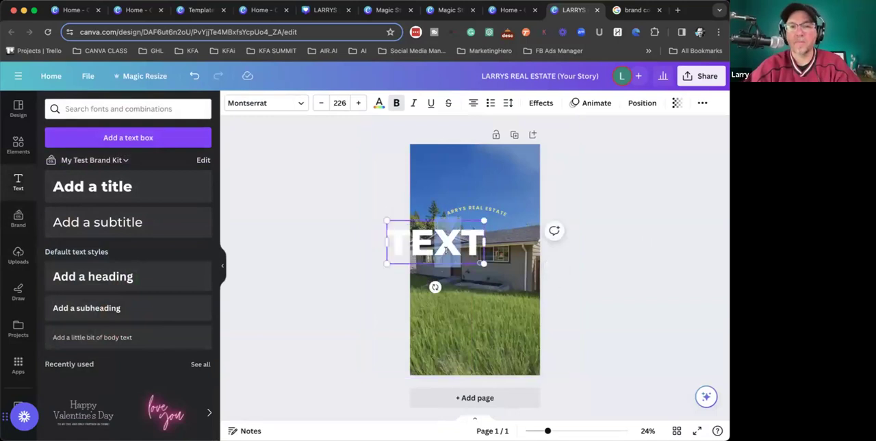
pyautogui.click(30, 113)
pyautogui.moveTo(444, 236); pyautogui.dragTo(479, 197)
pyautogui.moveTo(521, 180); pyautogui.dragTo(504, 193)
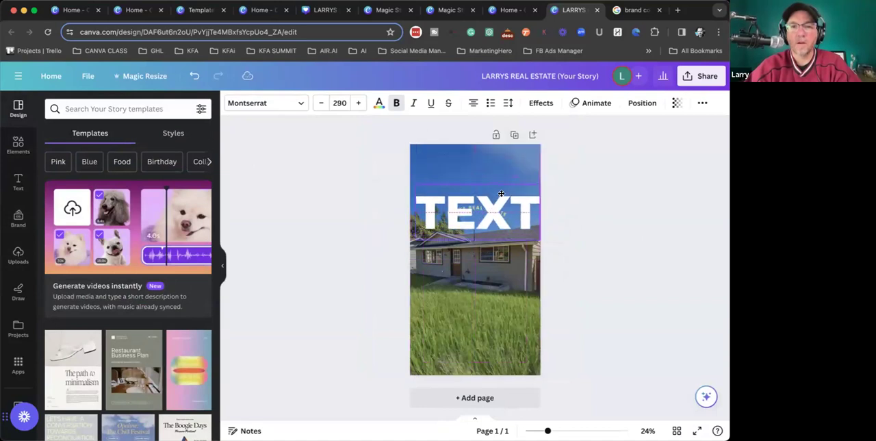
# - Bring the grabbed house layer in front of the "TEXT" title in the layer order
pyautogui.click(504, 254)
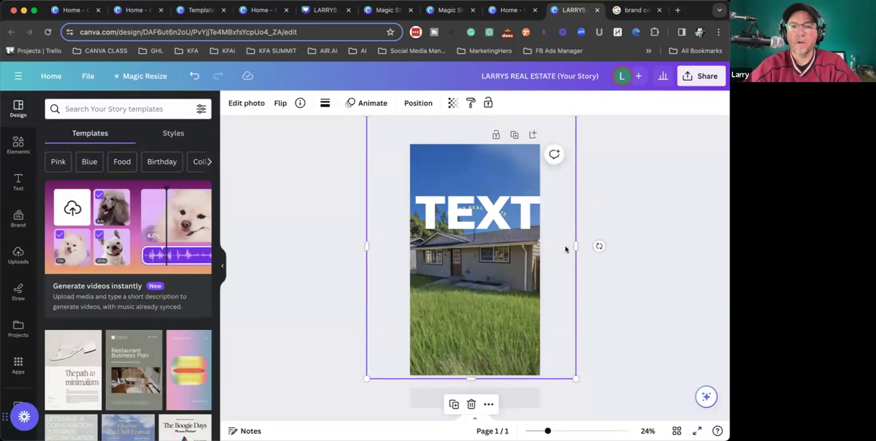
pyautogui.rightClick(454, 260)
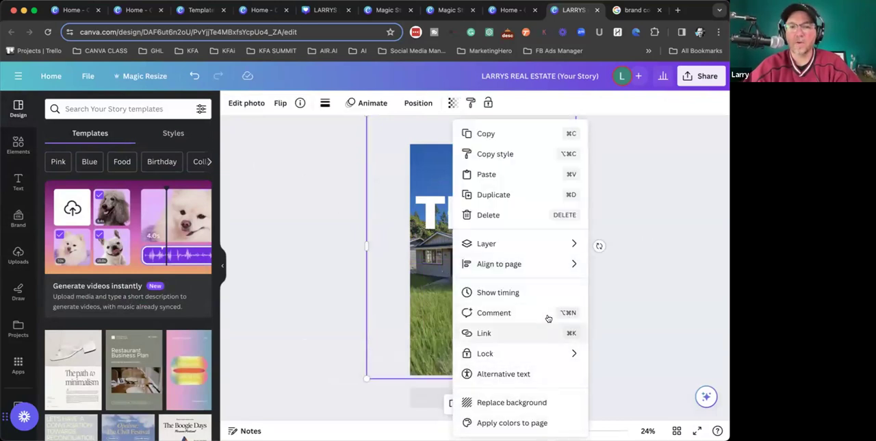
pyautogui.moveTo(554, 246)
pyautogui.click(616, 324)
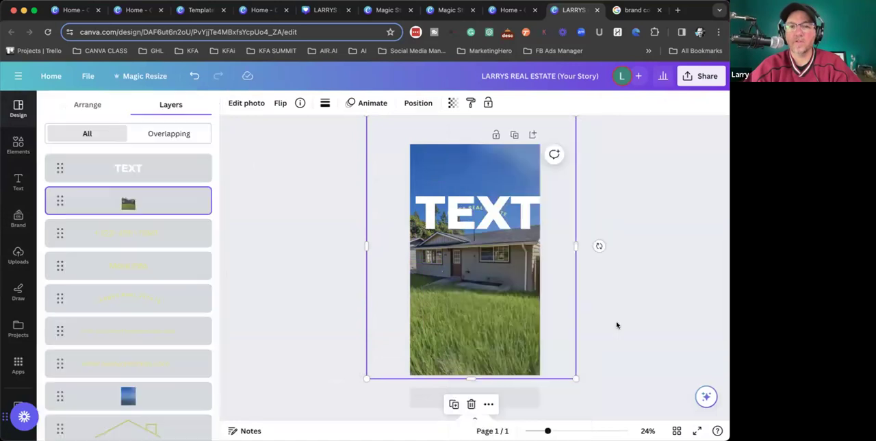
pyautogui.moveTo(104, 205); pyautogui.dragTo(99, 153)
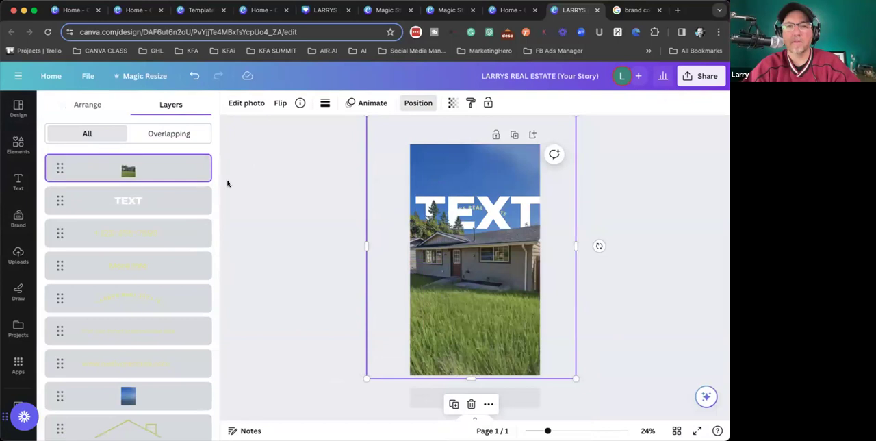
pyautogui.click(463, 268)
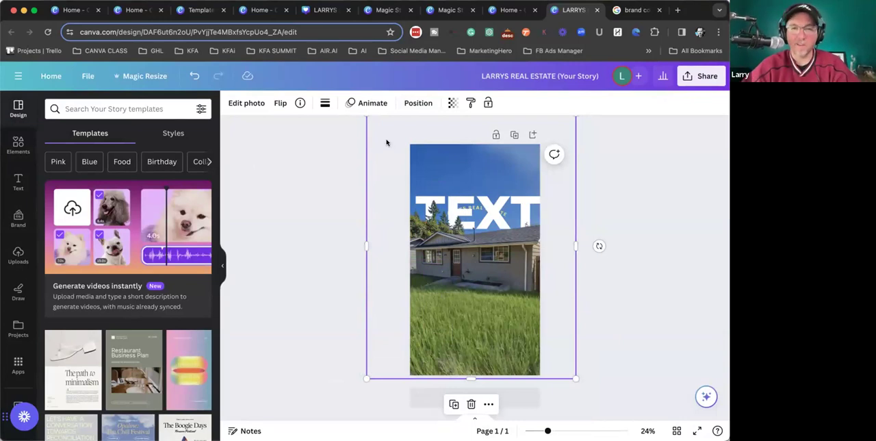
pyautogui.click(288, 138)
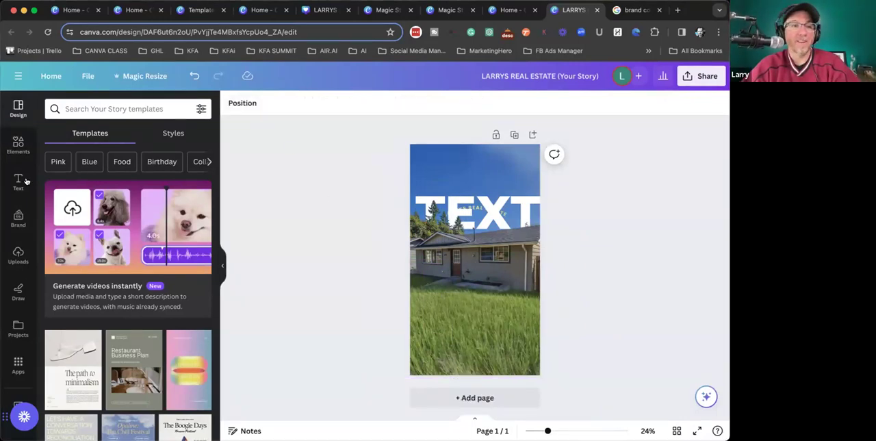
pyautogui.click(18, 255)
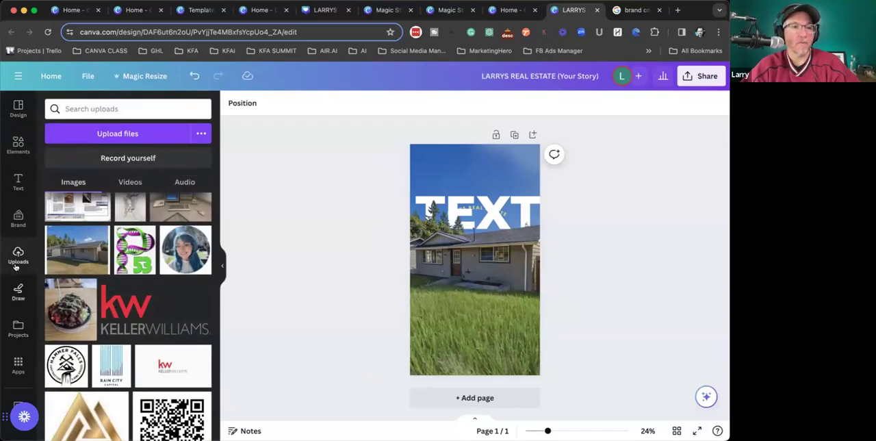
pyautogui.scroll(-3, 19, 315)
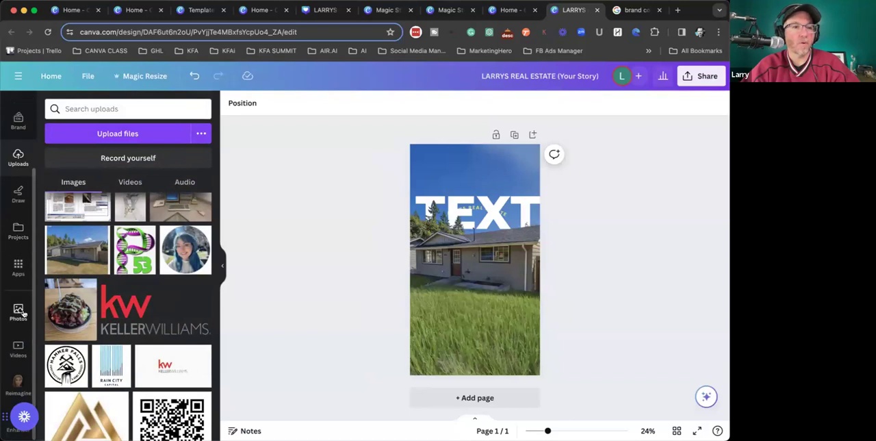
pyautogui.click(18, 195)
pyautogui.click(16, 159)
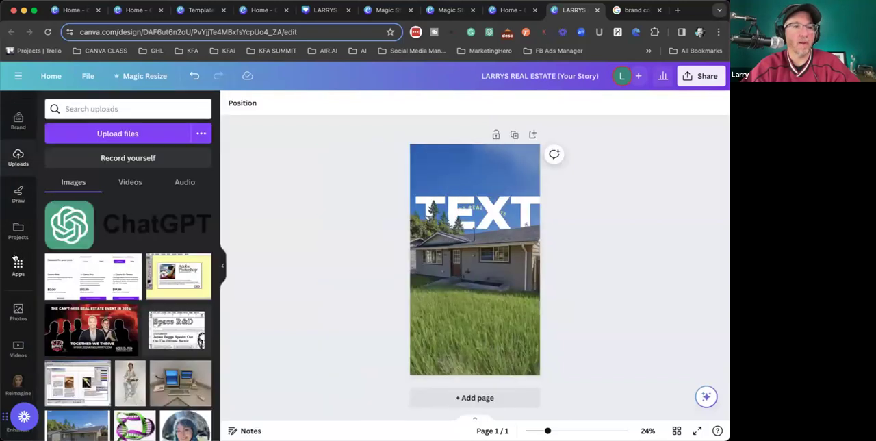
# - Switch the brand assets to the MarketingHero Brand Kit and check it for brand photos
pyautogui.scroll(3, 18, 260)
pyautogui.click(18, 217)
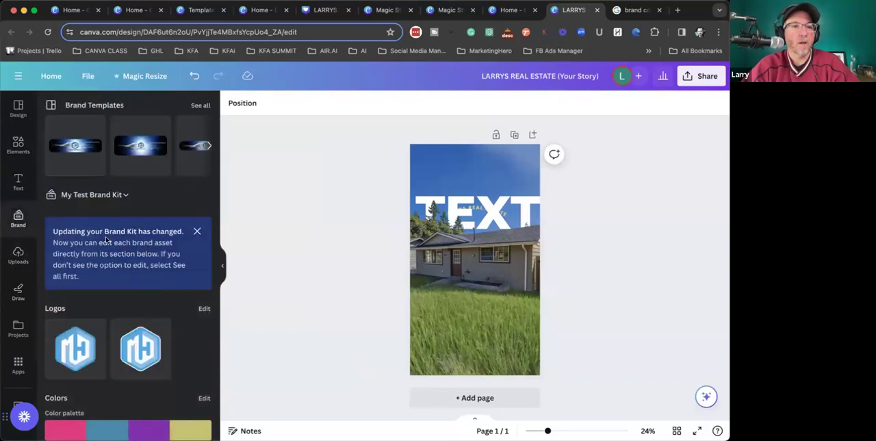
pyautogui.click(119, 195)
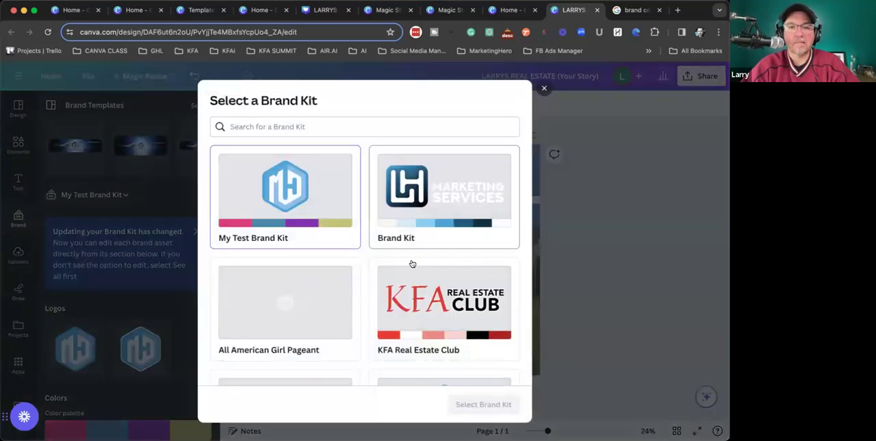
pyautogui.scroll(-5, 411, 264)
pyautogui.click(471, 246)
pyautogui.click(482, 404)
pyautogui.scroll(-5, 98, 312)
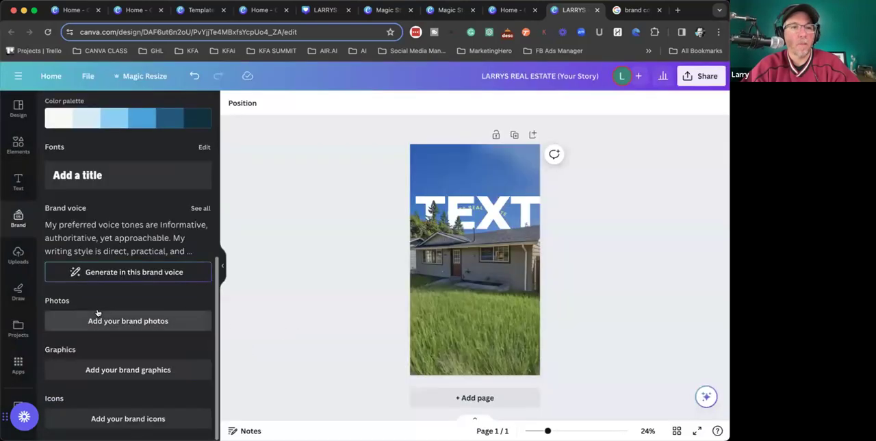
pyautogui.scroll(10, 104, 257)
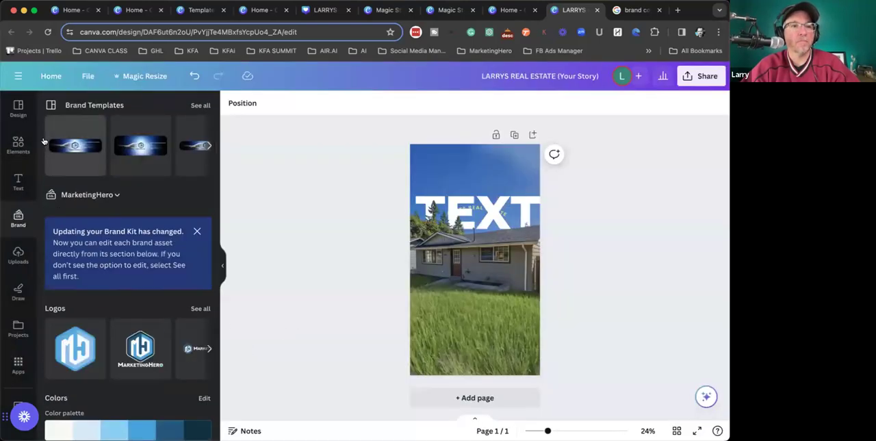
# - Switch to the Brand Kit that contains portrait photos and browse its brand photos to the close-up headshot
pyautogui.click(86, 197)
pyautogui.click(441, 206)
pyautogui.click(483, 403)
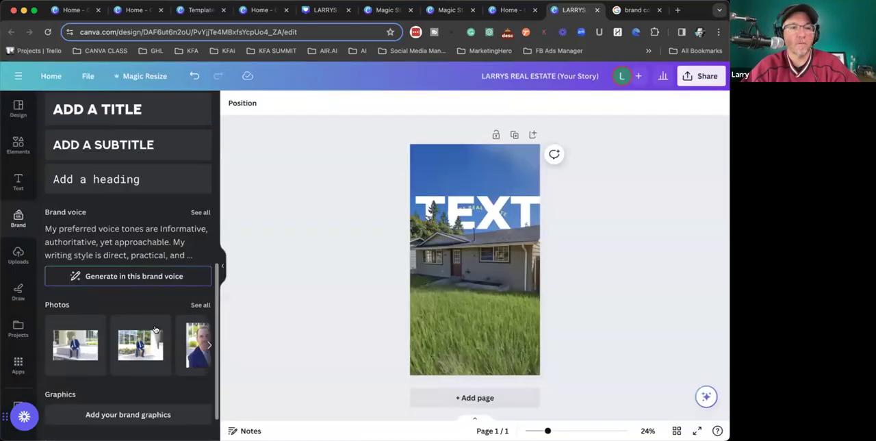
pyautogui.scroll(-1, 154, 327)
pyautogui.click(209, 299)
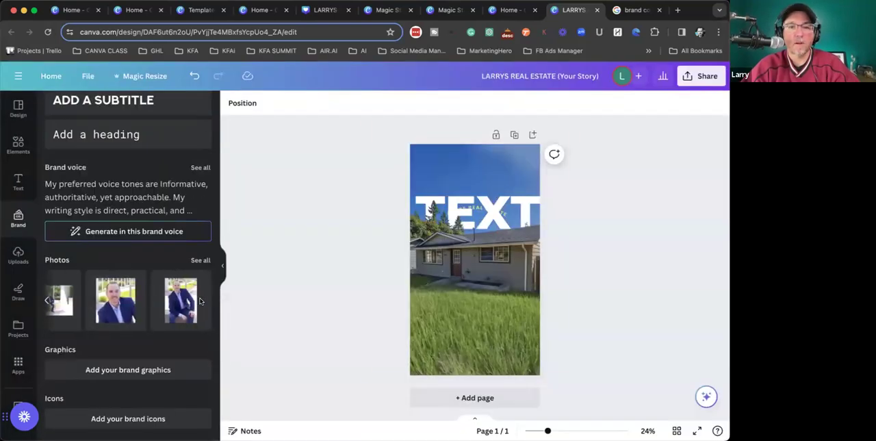
# - Insert the close-up headshot of the man in the blue suit, enlarge it to nearly page width and place it over the house and lawn
pyautogui.click(124, 300)
pyautogui.moveTo(428, 313); pyautogui.dragTo(404, 340)
pyautogui.moveTo(467, 330); pyautogui.dragTo(478, 346)
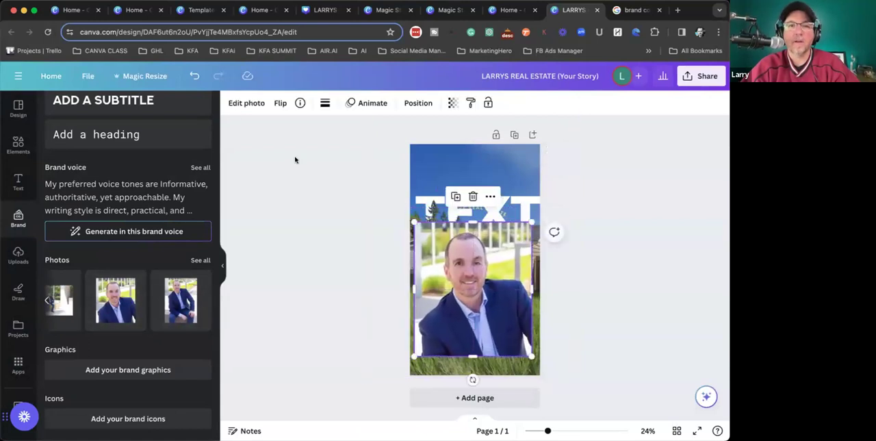
# - Remove the headshot's background with BG Remover, then enlarge the cutout beyond the page width and position it down to the page's lower edge
pyautogui.click(238, 103)
pyautogui.click(74, 182)
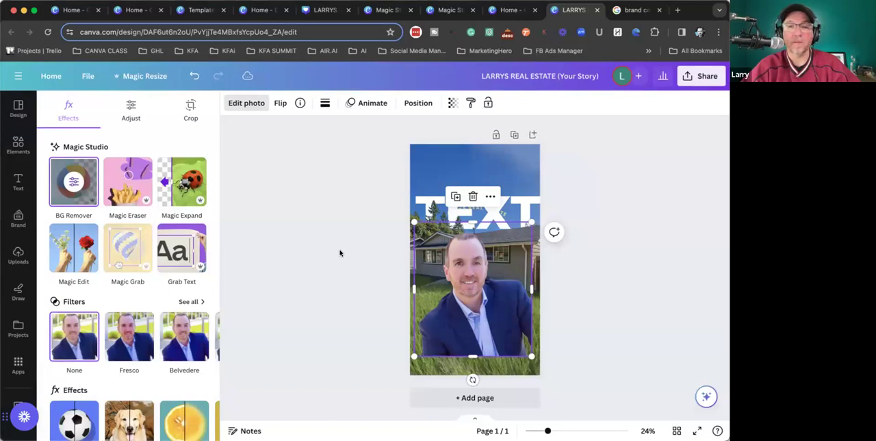
pyautogui.moveTo(532, 223); pyautogui.dragTo(564, 175)
pyautogui.moveTo(460, 300); pyautogui.dragTo(442, 325)
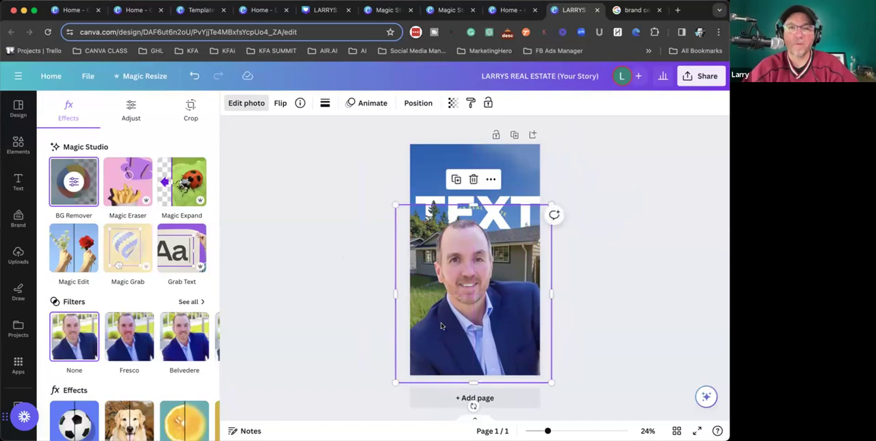
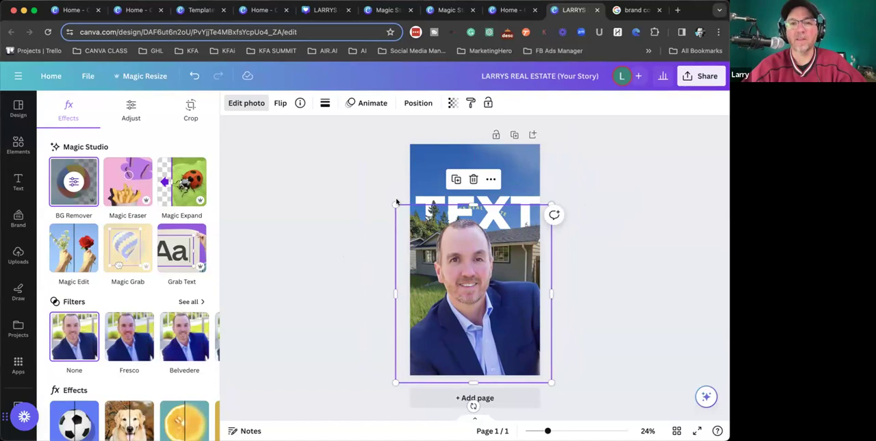
# - Shrink the headshot cutout in two passes and place it in the page's lower-right corner over the lawn
pyautogui.moveTo(395, 203); pyautogui.dragTo(432, 245)
pyautogui.moveTo(505, 330); pyautogui.dragTo(492, 305)
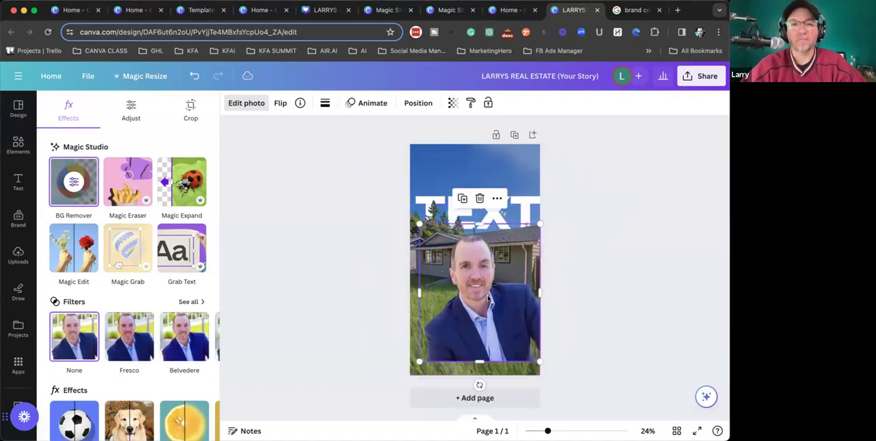
pyautogui.moveTo(420, 224); pyautogui.dragTo(445, 253)
pyautogui.moveTo(486, 304); pyautogui.dragTo(492, 318)
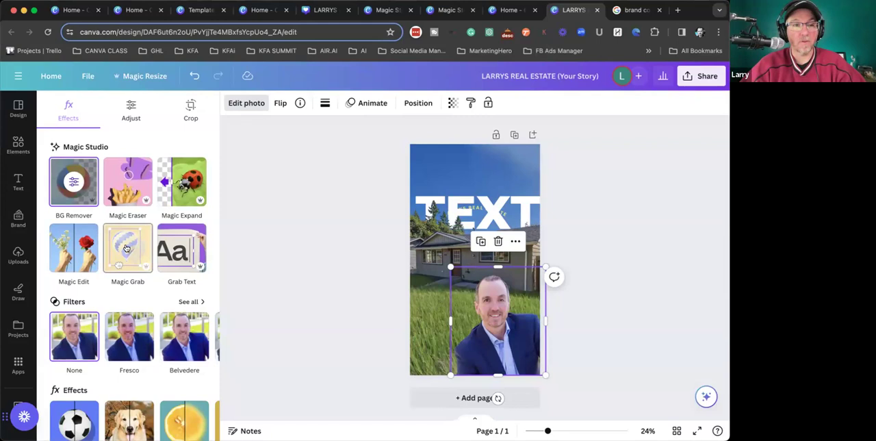
# - Reopen the LARRYS REAL ESTATE story from the recent designs and bring up its brand photos
pyautogui.click(48, 76)
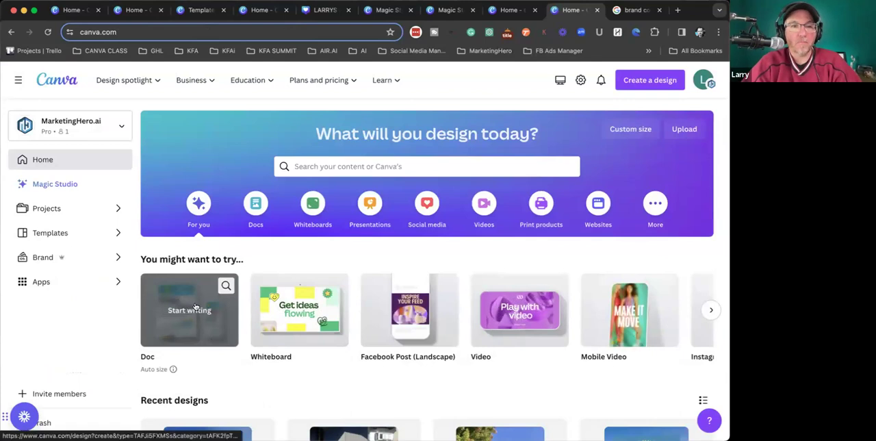
pyautogui.scroll(-3, 206, 327)
pyautogui.click(214, 358)
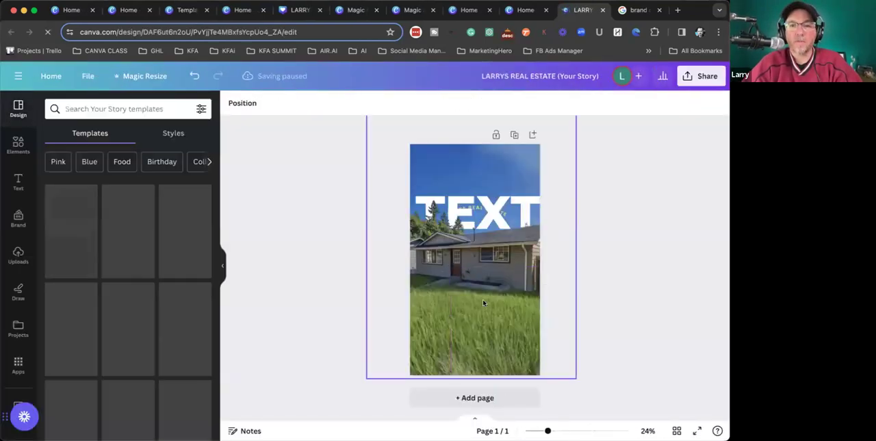
pyautogui.click(14, 220)
pyautogui.scroll(-10, 143, 303)
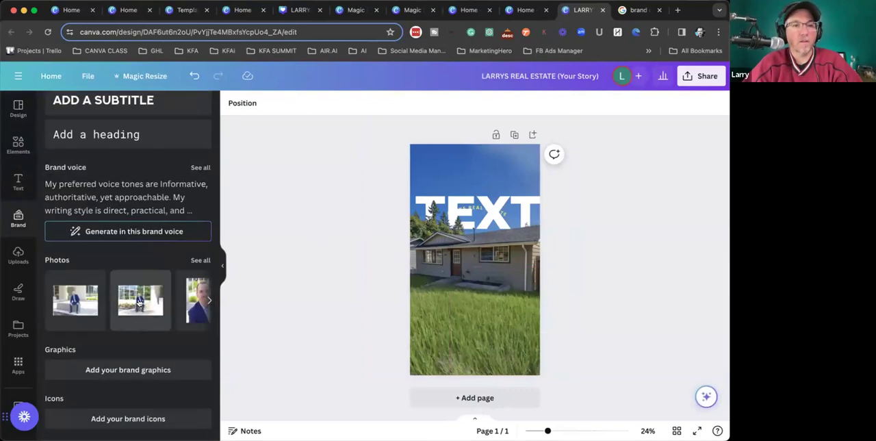
# - Insert the brand photo of the man seated on a bench, enlarge it beyond the page width and centre him over the lawn
pyautogui.click(139, 302)
pyautogui.moveTo(425, 226); pyautogui.dragTo(337, 168)
pyautogui.moveTo(523, 292); pyautogui.dragTo(510, 312)
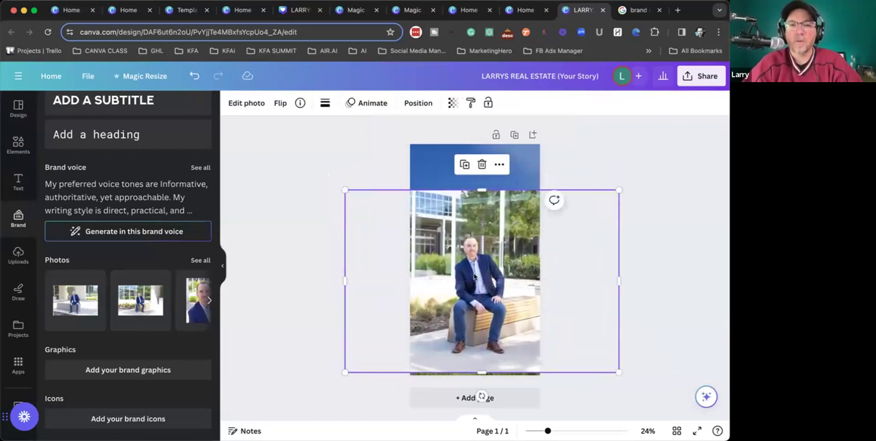
# - Remove the seated photo's background with BG Remover and inspect the cutout and its erase and restore brushes
pyautogui.click(243, 103)
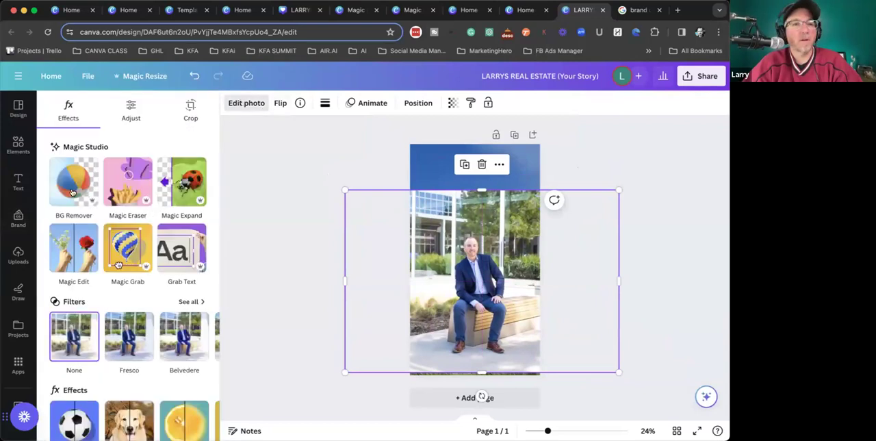
pyautogui.click(66, 191)
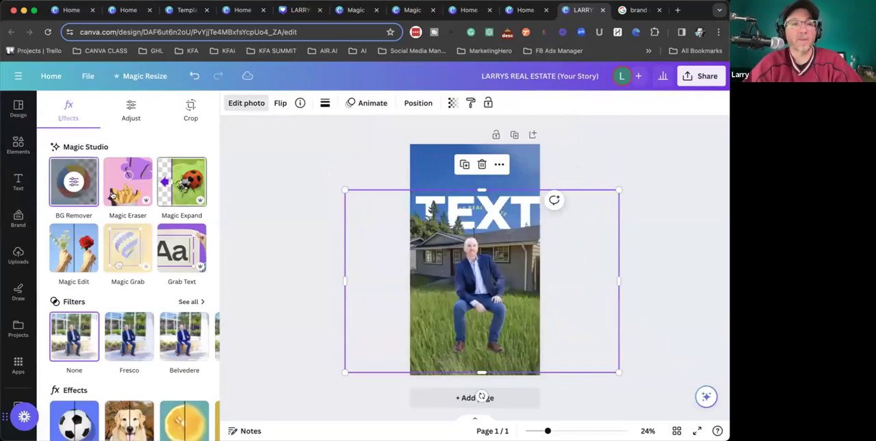
pyautogui.scroll(5, 481, 252)
pyautogui.scroll(5, 481, 252)
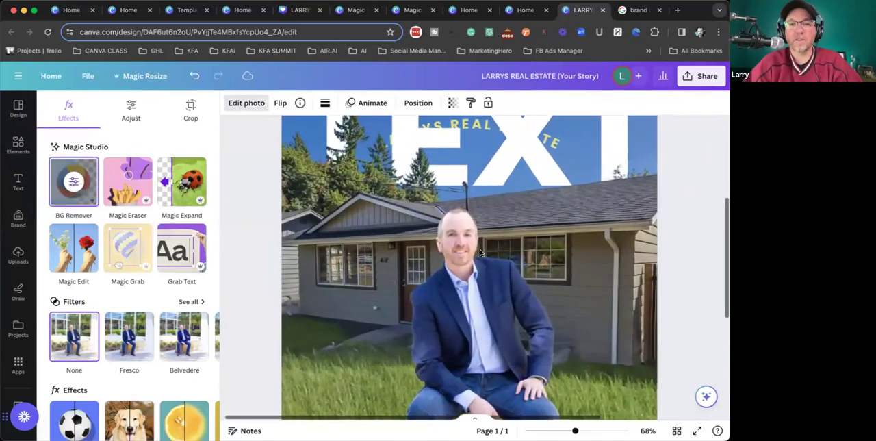
pyautogui.click(65, 204)
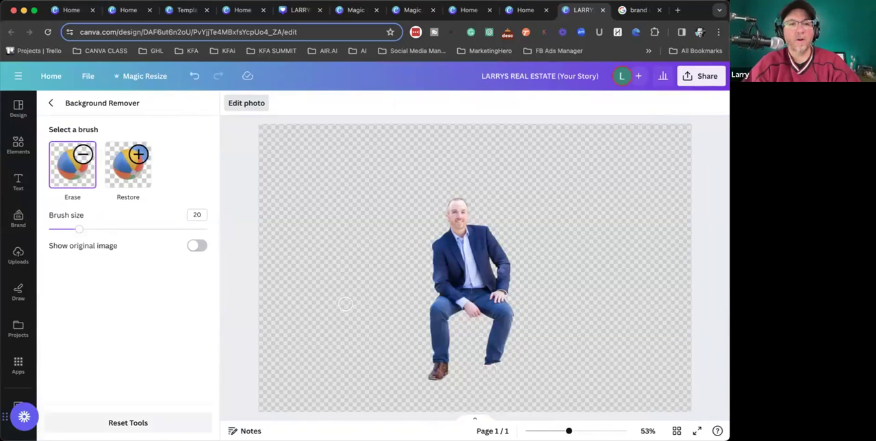
pyautogui.click(50, 103)
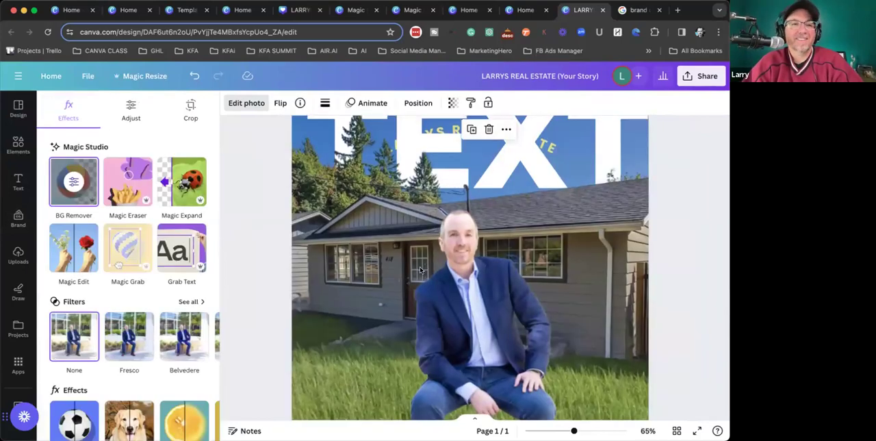
# - Replace the seated man's brown shoe with a sneaker using Magic Edit, keeping the white, black and orange result
pyautogui.scroll(-5, 317, 293)
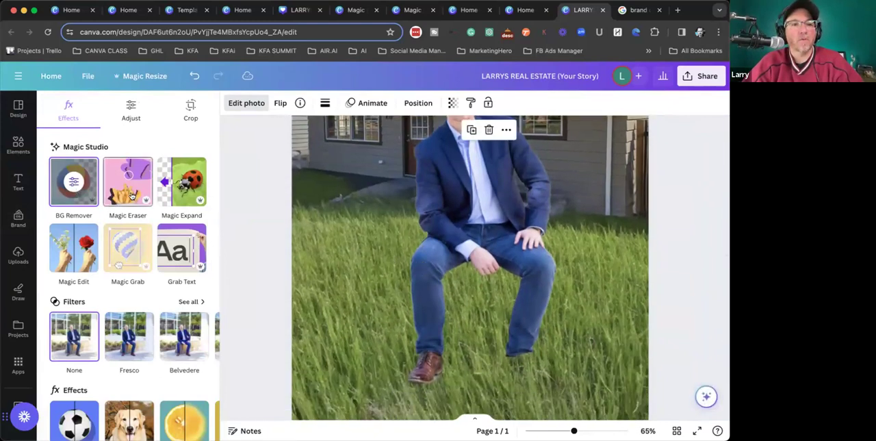
pyautogui.click(73, 248)
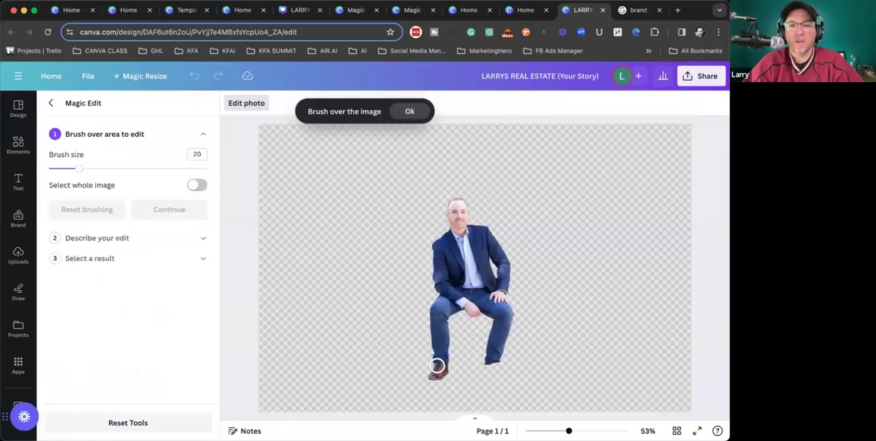
pyautogui.moveTo(443, 367); pyautogui.dragTo(442, 364)
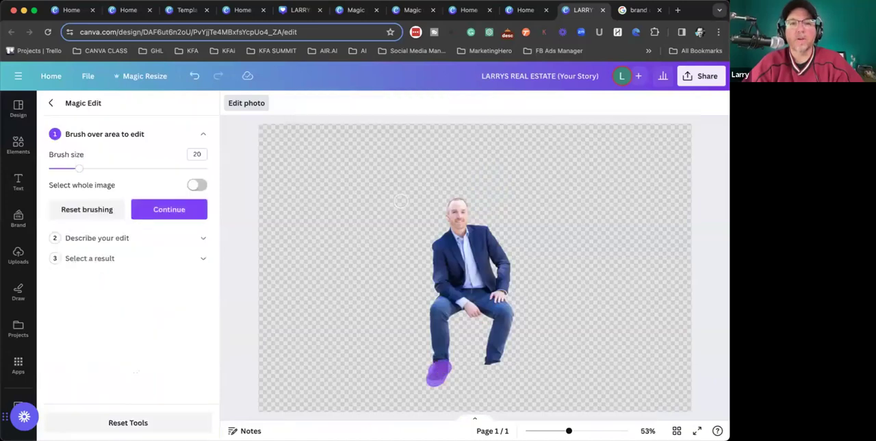
pyautogui.click(157, 209)
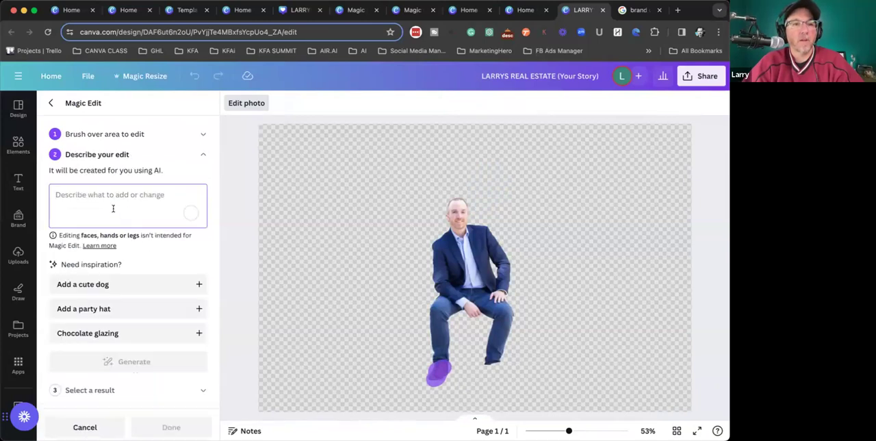
pyautogui.write('sneakers')
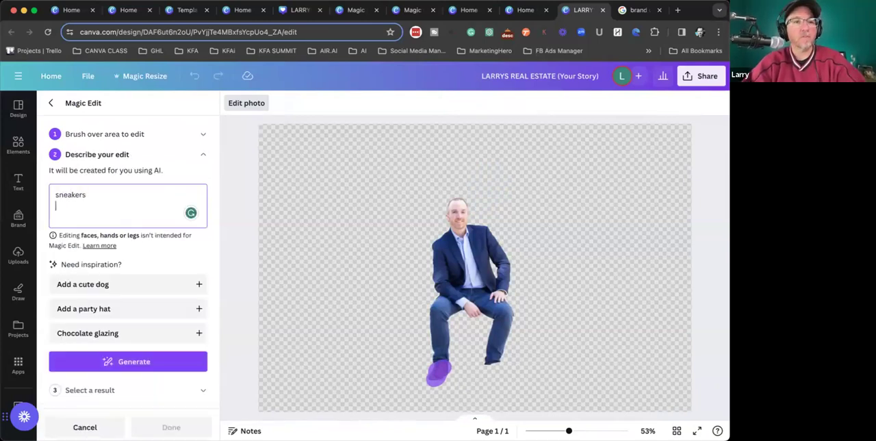
pyautogui.click(117, 361)
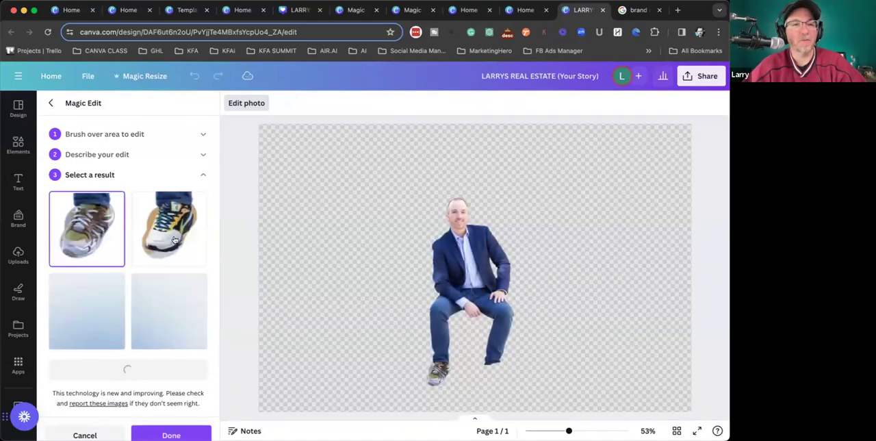
pyautogui.click(170, 228)
pyautogui.click(171, 434)
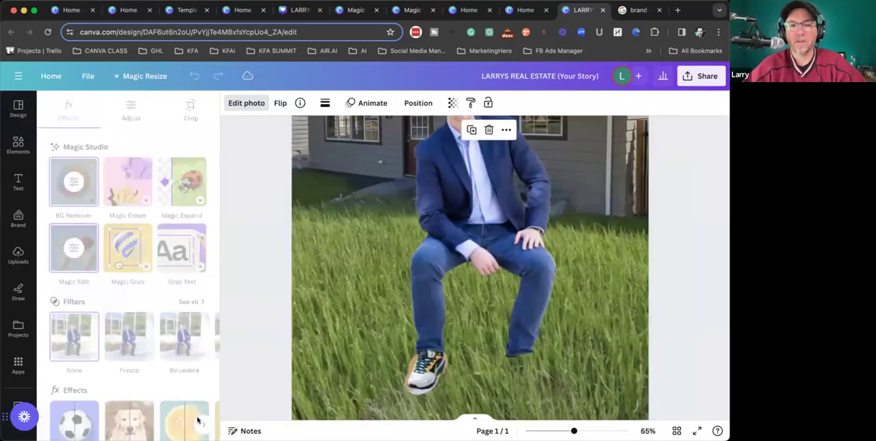
# - Shrink the seated man's cutout and position it on the grass in front of the house
pyautogui.scroll(-5, 450, 228)
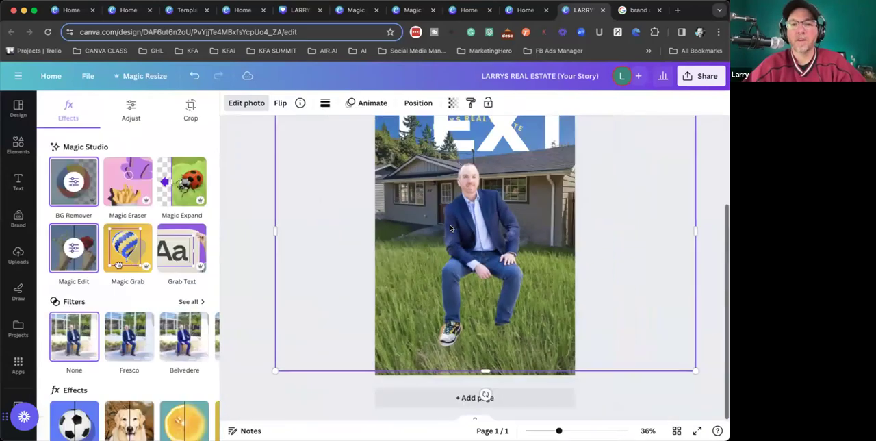
pyautogui.click(706, 133)
pyautogui.moveTo(654, 140); pyautogui.dragTo(593, 184)
pyautogui.moveTo(462, 282); pyautogui.dragTo(493, 287)
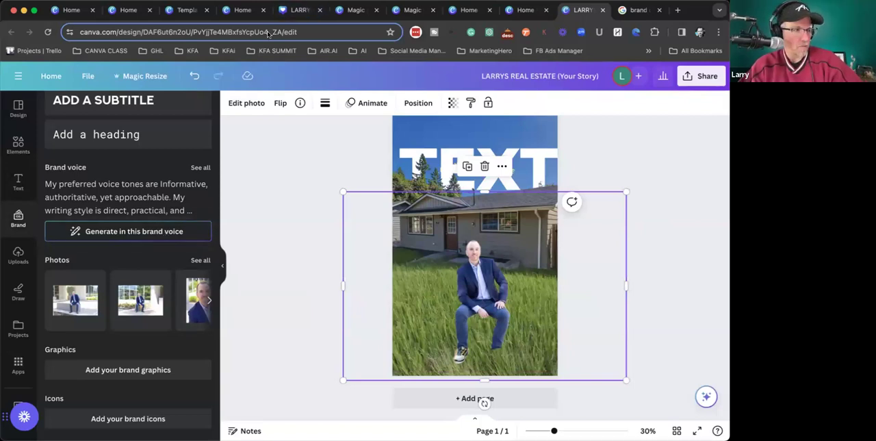
pyautogui.click(675, 188)
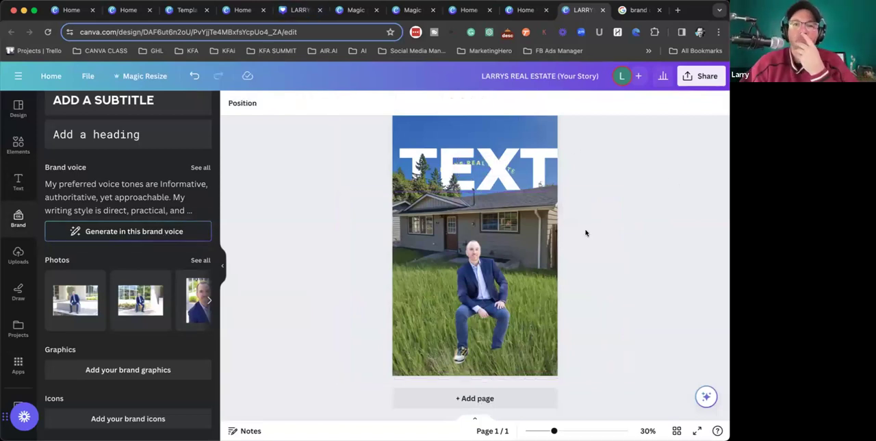
# - Reopen the LARRYS REAL ESTATE story from the home page and download it as a PNG with a transparent background
pyautogui.click(51, 76)
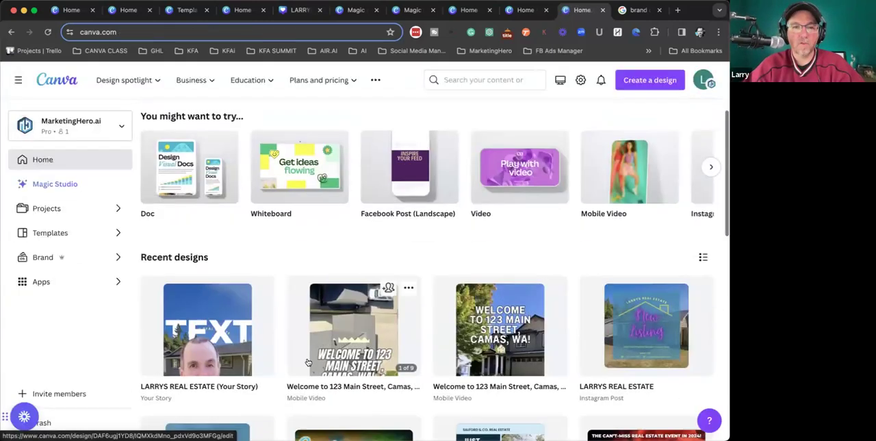
pyautogui.click(229, 327)
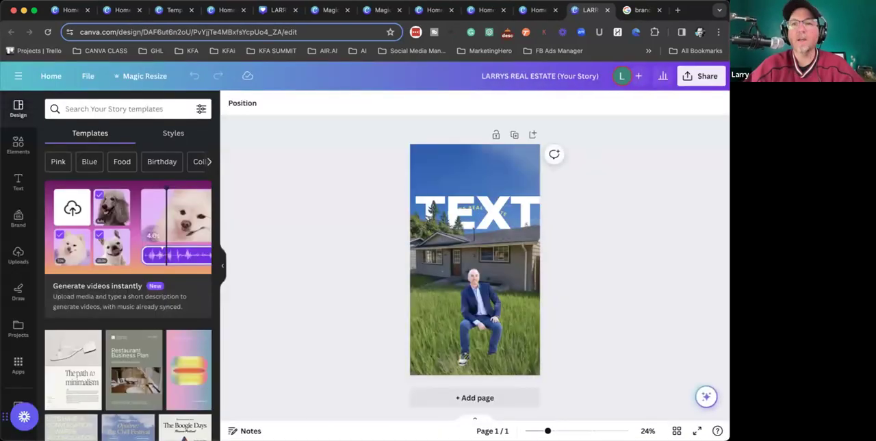
pyautogui.click(695, 76)
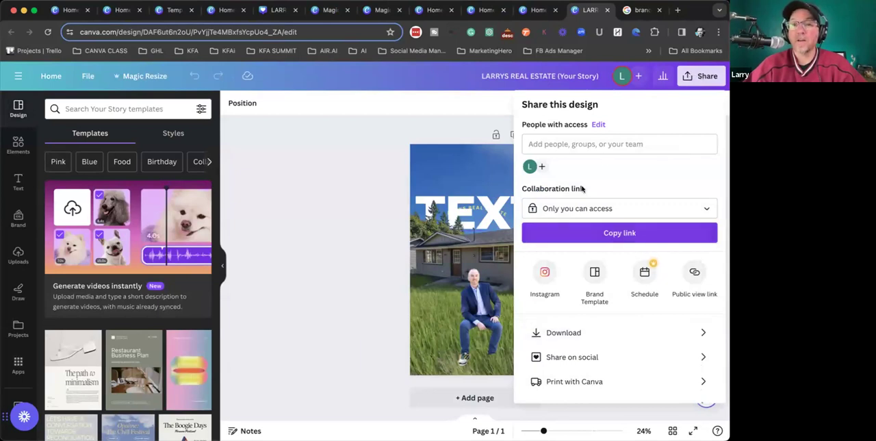
pyautogui.click(563, 332)
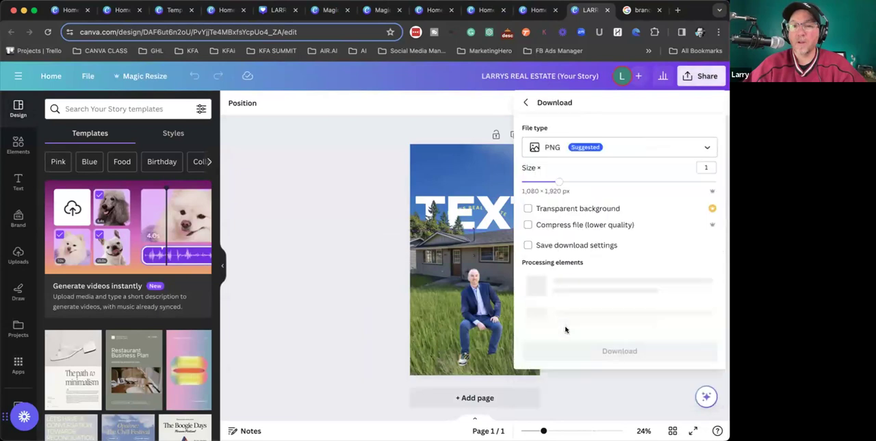
pyautogui.click(575, 149)
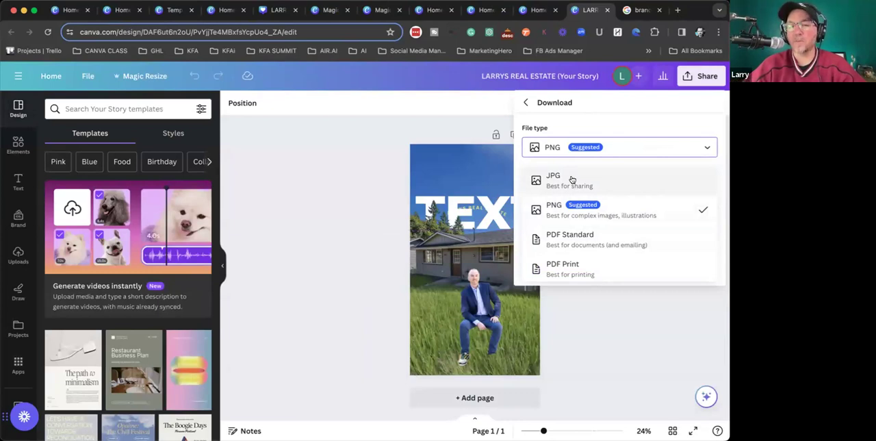
pyautogui.click(614, 213)
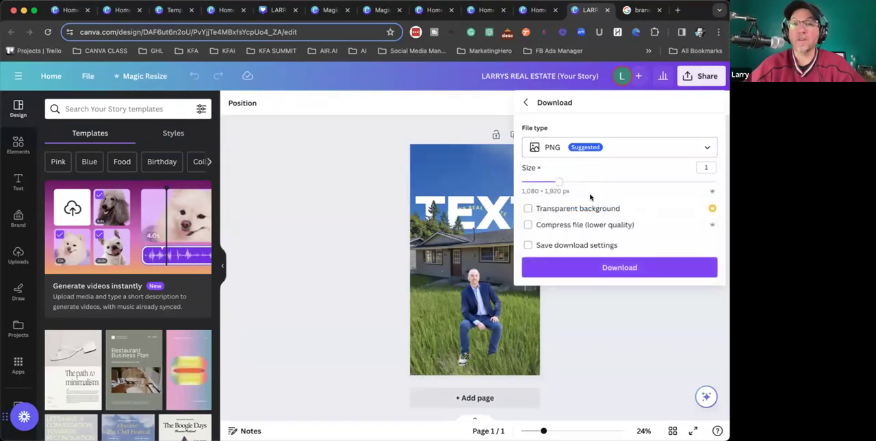
pyautogui.click(535, 210)
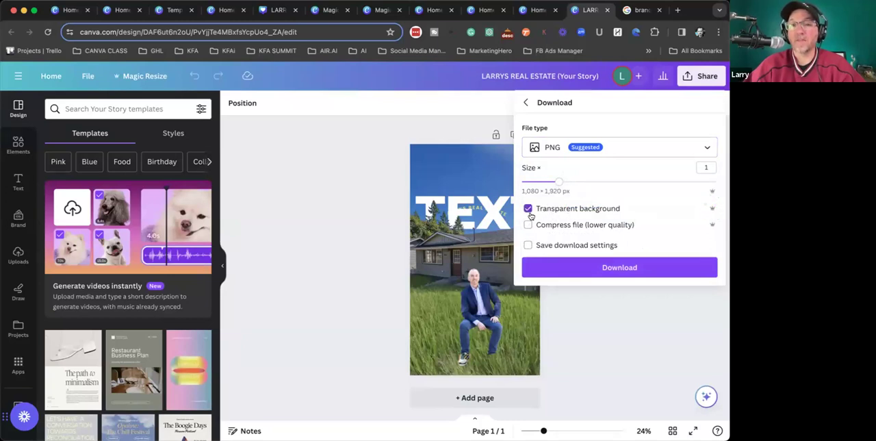
pyautogui.click(604, 270)
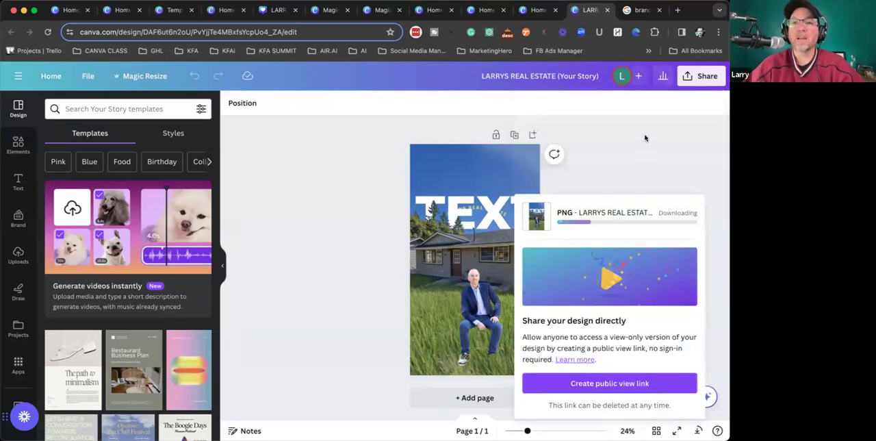
# - Search the templates for "real estatae flyer" and start a new design from the Real Estate Agent Flyer template
pyautogui.click(51, 76)
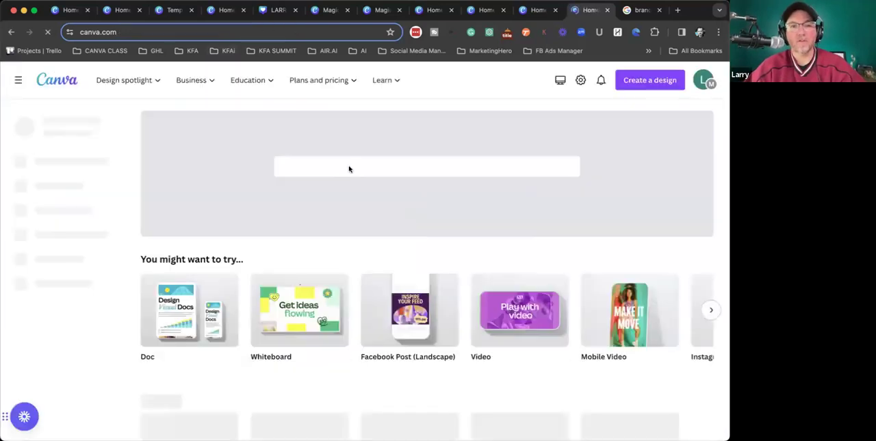
pyautogui.click(331, 166)
pyautogui.write('real e')
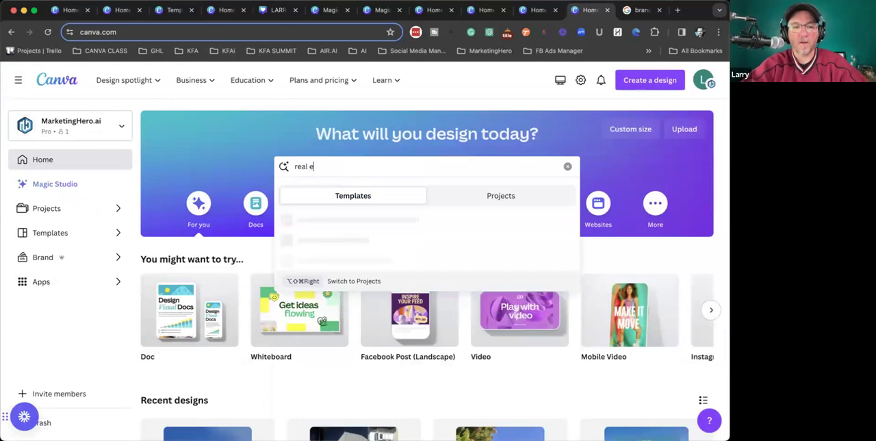
pyautogui.write('statae flyer')
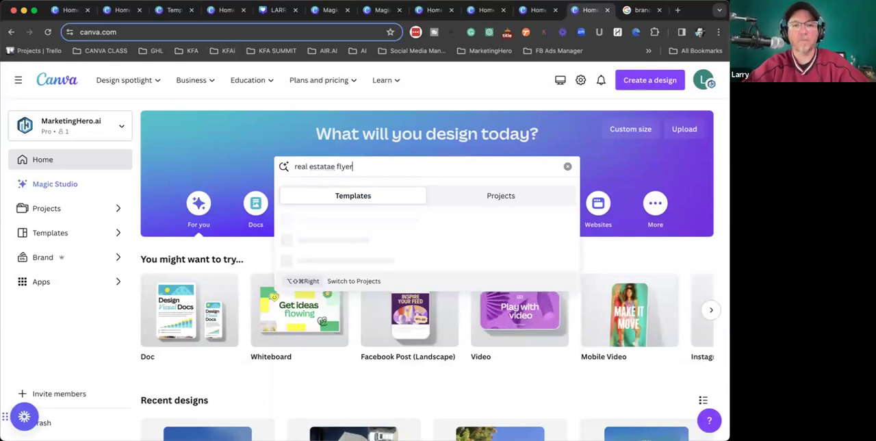
pyautogui.press('Return')
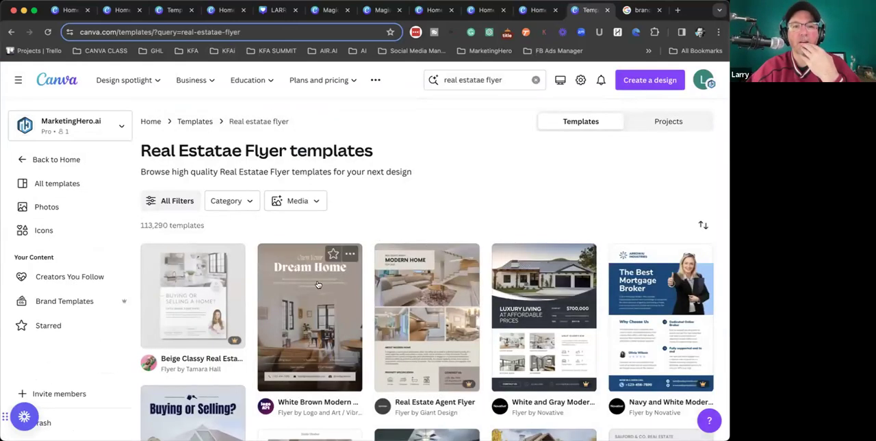
pyautogui.click(426, 306)
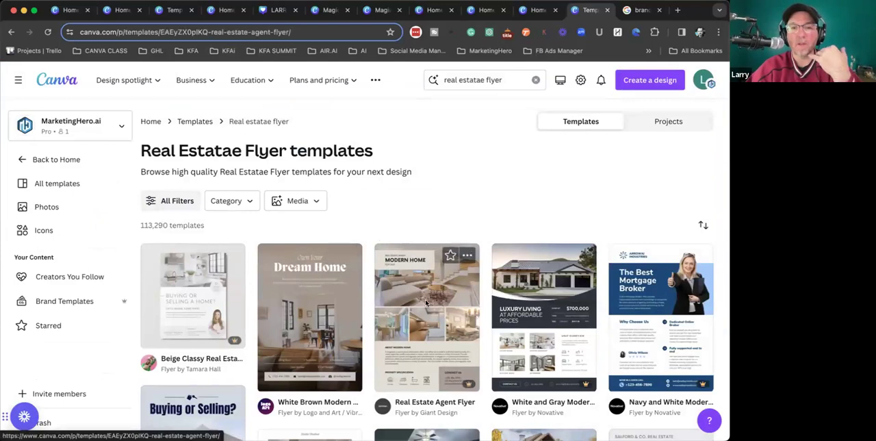
pyautogui.click(583, 381)
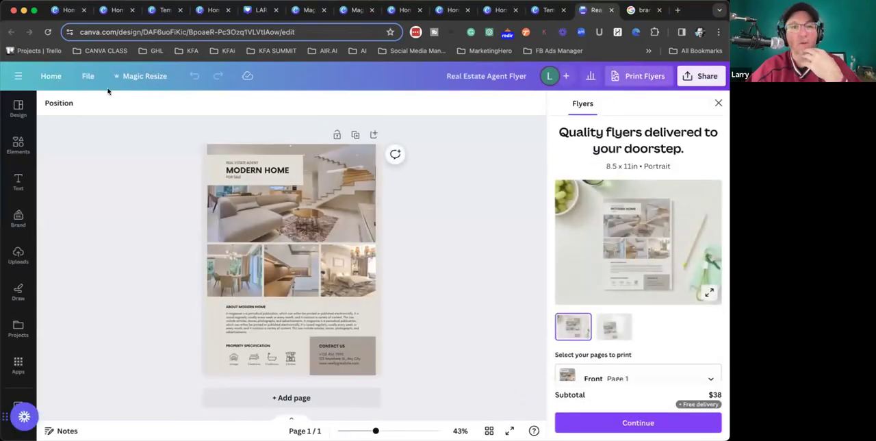
# - Apply the brand kit's color palette to the flyer and shuffle it until the page background is light blue
pyautogui.click(18, 218)
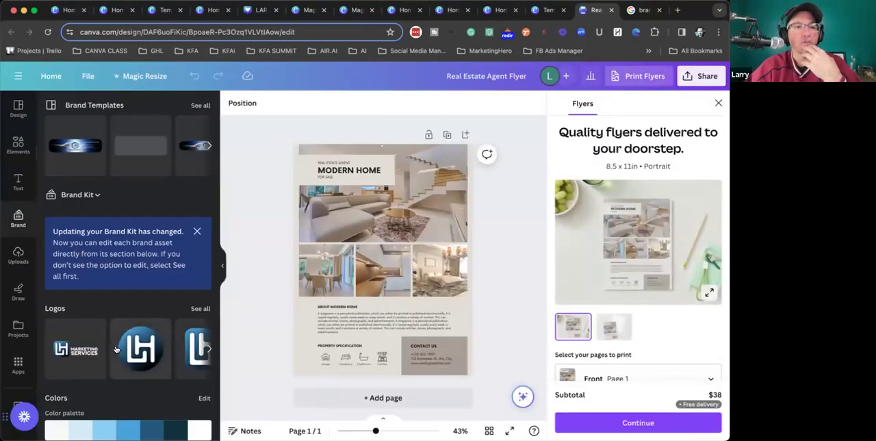
pyautogui.click(150, 429)
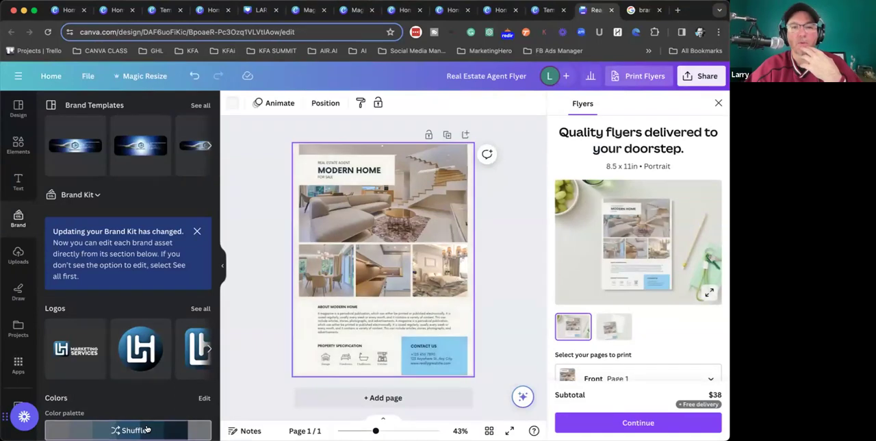
pyautogui.click(146, 429)
# - Replace the flyer's main photo with the uploaded gray house photo, then enlarge and reposition it to fill the frame
pyautogui.click(18, 254)
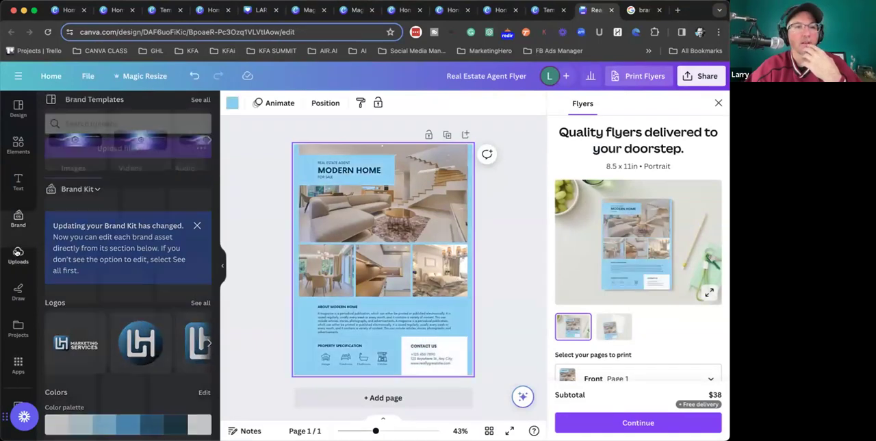
pyautogui.scroll(-2, 97, 368)
pyautogui.moveTo(98, 368); pyautogui.dragTo(425, 198)
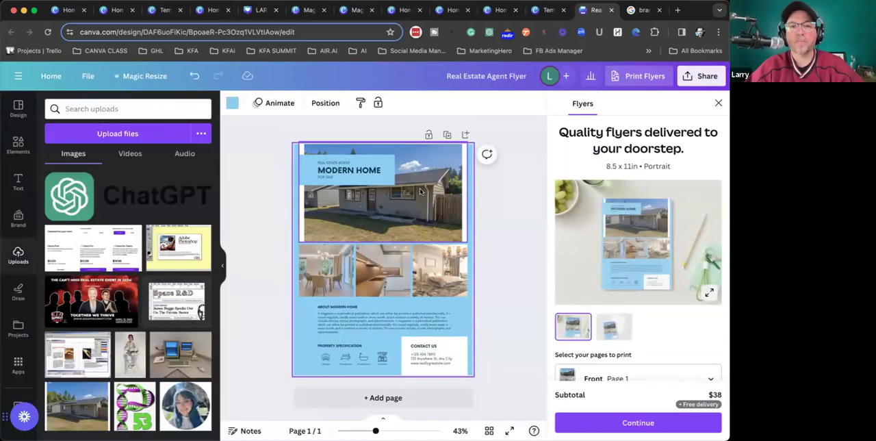
pyautogui.doubleClick(439, 197)
pyautogui.moveTo(486, 114); pyautogui.dragTo(503, 104)
pyautogui.moveTo(363, 192); pyautogui.dragTo(343, 196)
pyautogui.click(496, 255)
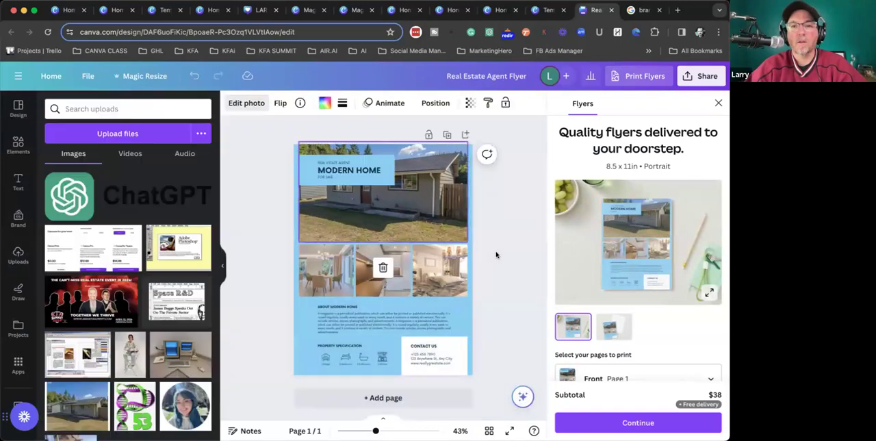
pyautogui.click(510, 240)
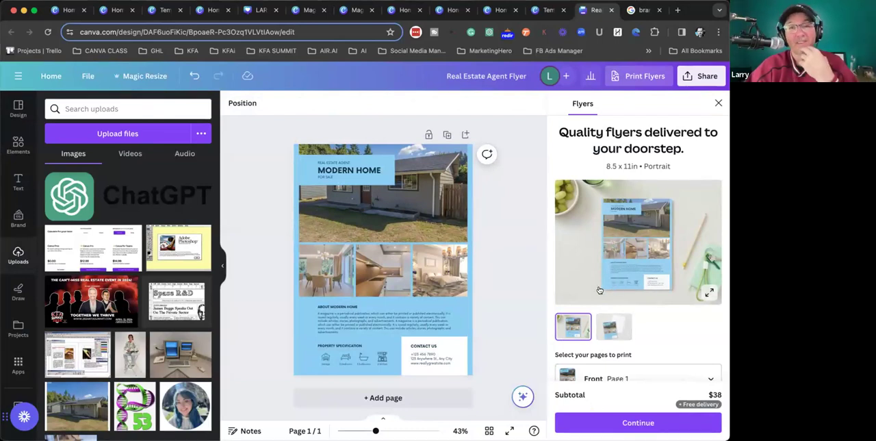
pyautogui.scroll(-3, 631, 303)
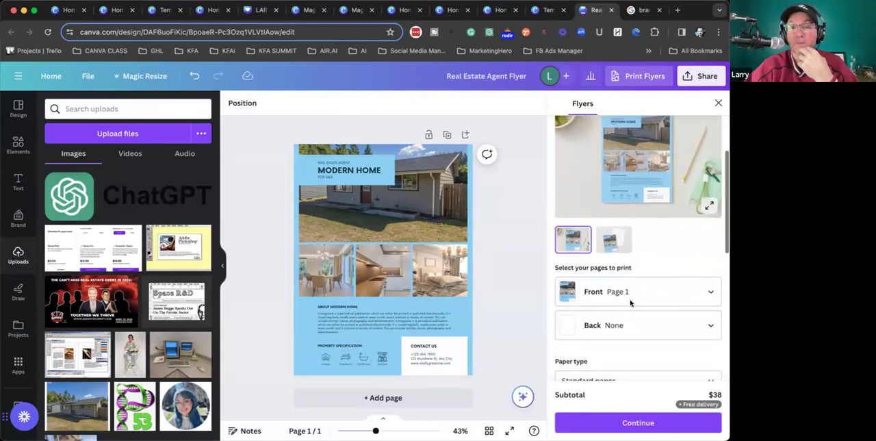
pyautogui.scroll(3, 630, 303)
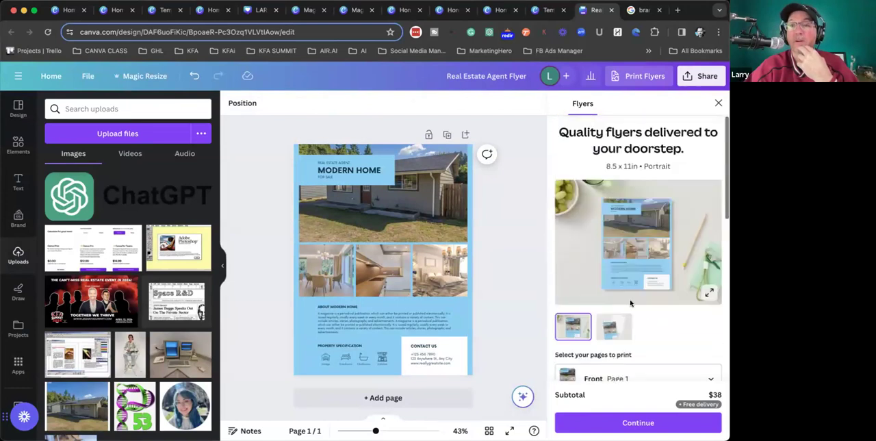
pyautogui.click(703, 75)
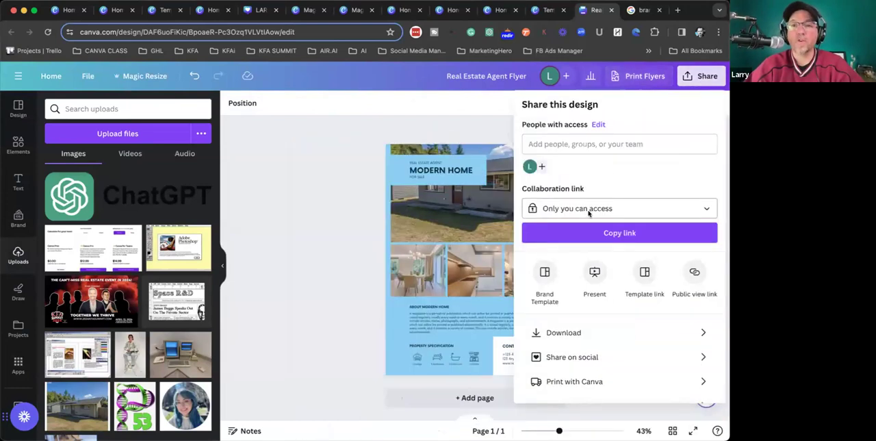
pyautogui.click(593, 333)
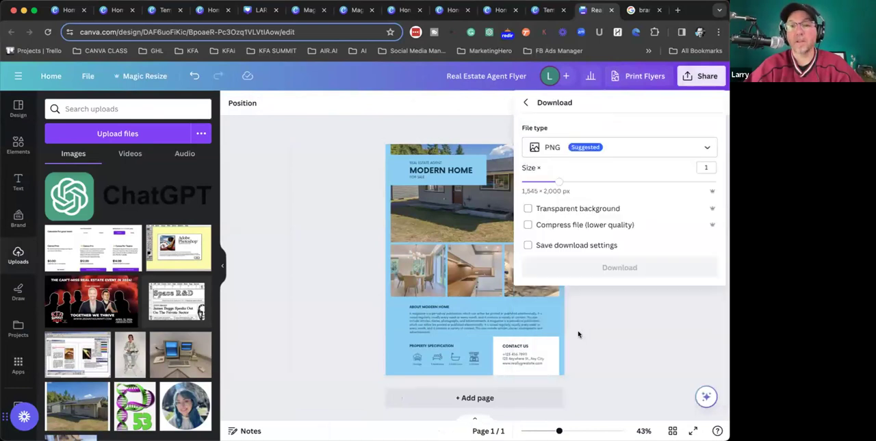
pyautogui.click(581, 148)
pyautogui.scroll(-1, 590, 268)
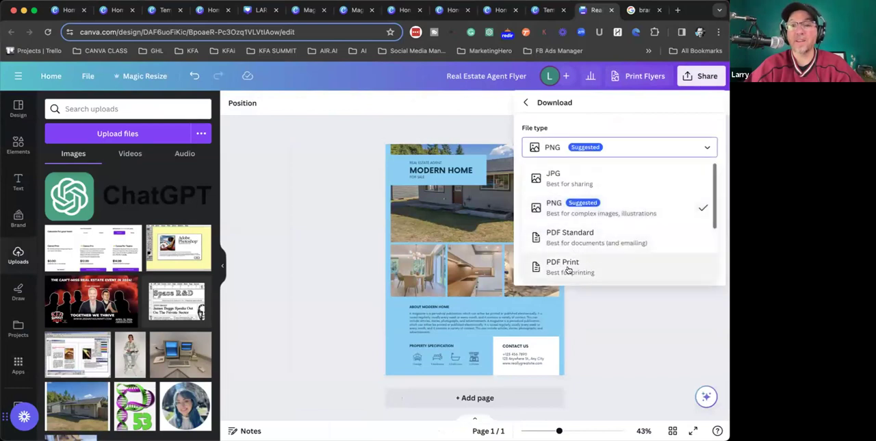
pyautogui.click(580, 268)
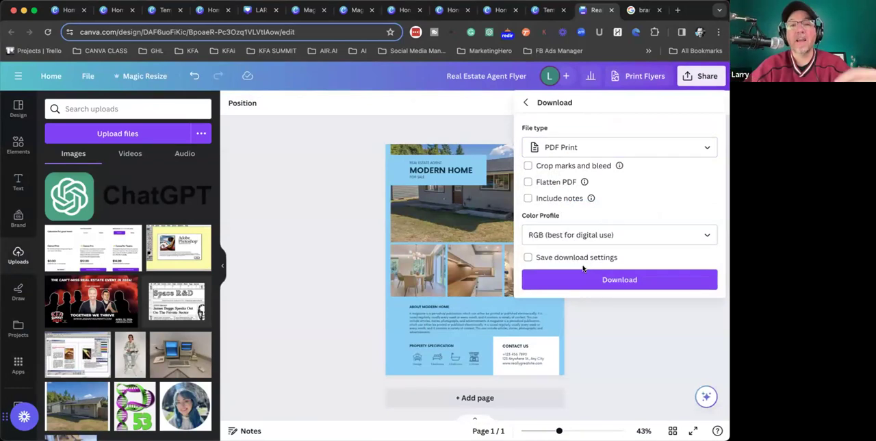
pyautogui.click(385, 152)
pyautogui.scroll(5, 386, 151)
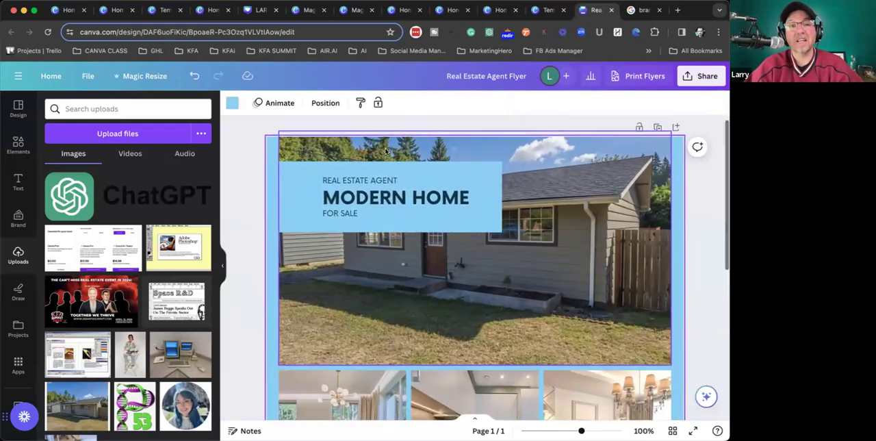
pyautogui.click(248, 140)
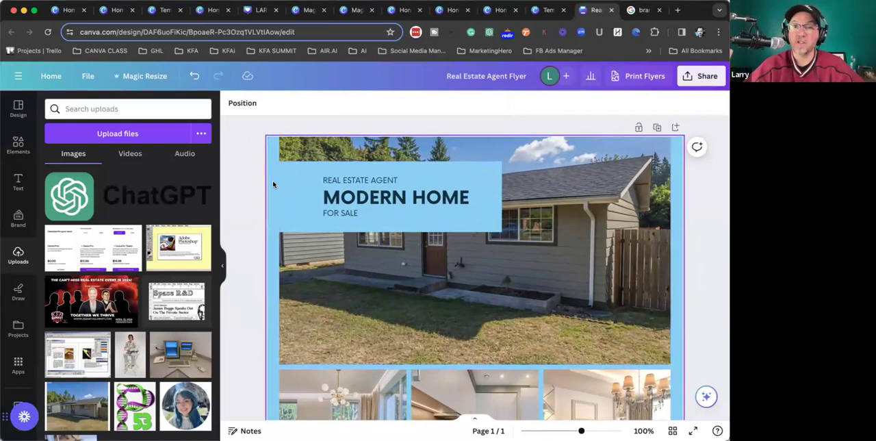
pyautogui.press('super+minus')
pyautogui.press('super+minus')
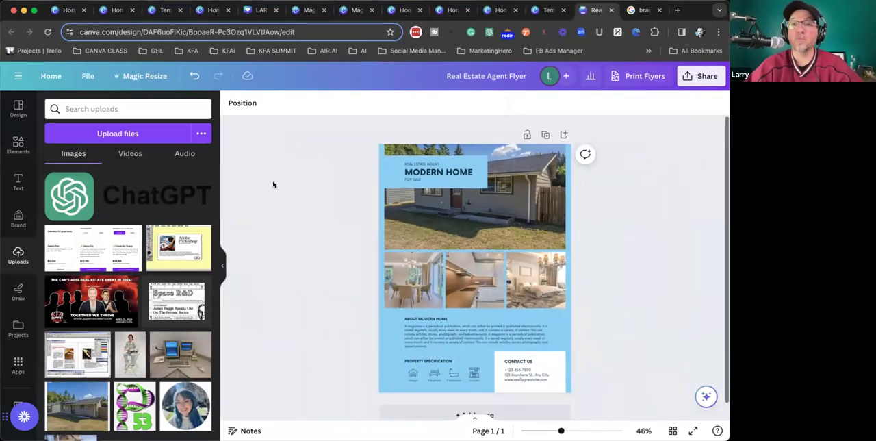
# - Download the flyer as PDF Print with Crop marks and bleed and Flatten PDF enabled
pyautogui.click(697, 76)
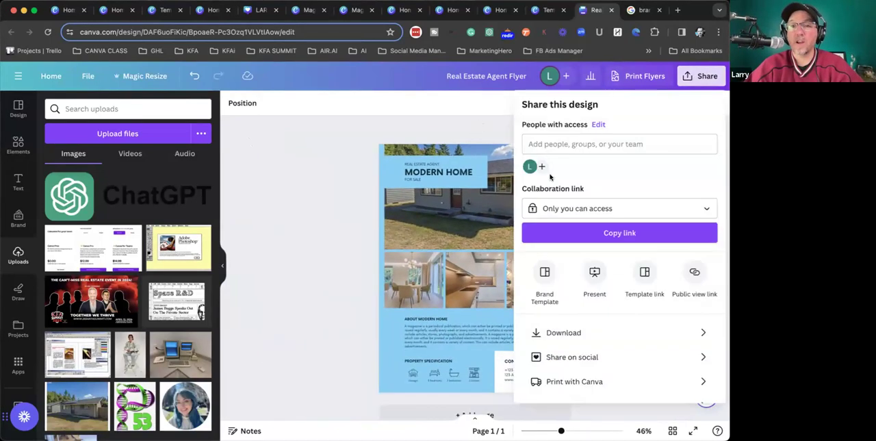
pyautogui.click(556, 334)
pyautogui.click(544, 157)
pyautogui.scroll(-2, 553, 274)
pyautogui.click(553, 283)
pyautogui.click(556, 148)
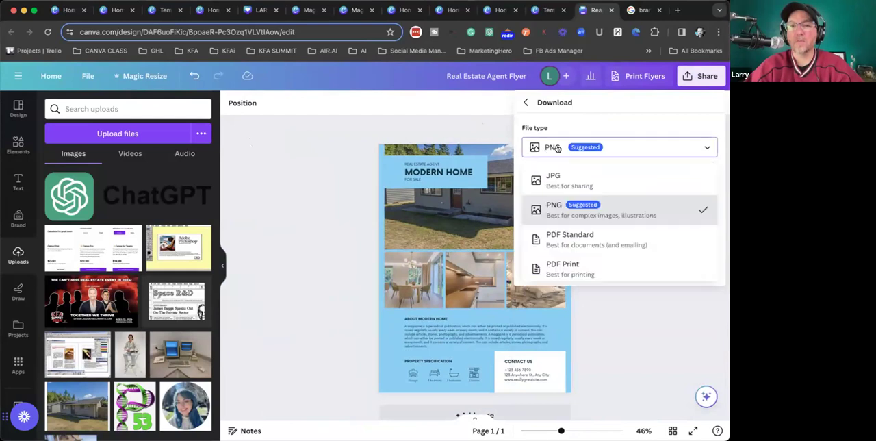
pyautogui.click(562, 267)
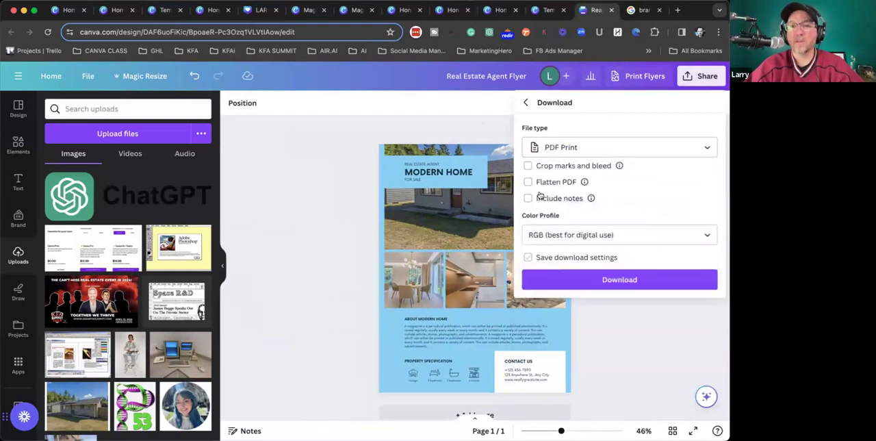
pyautogui.click(527, 167)
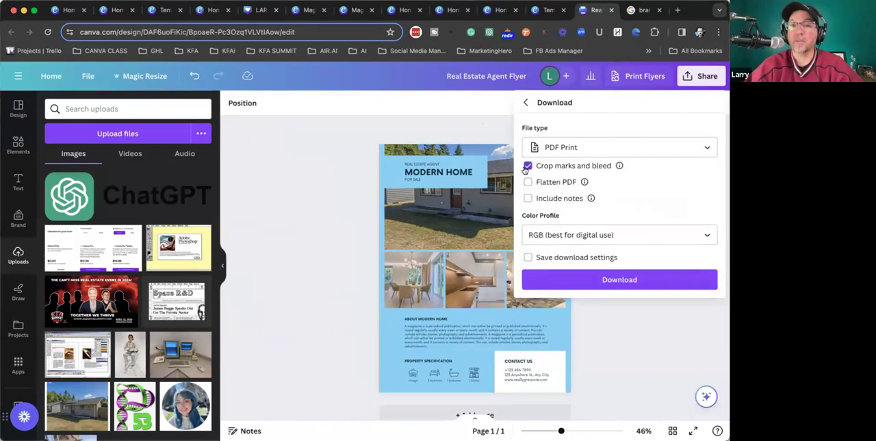
pyautogui.click(528, 182)
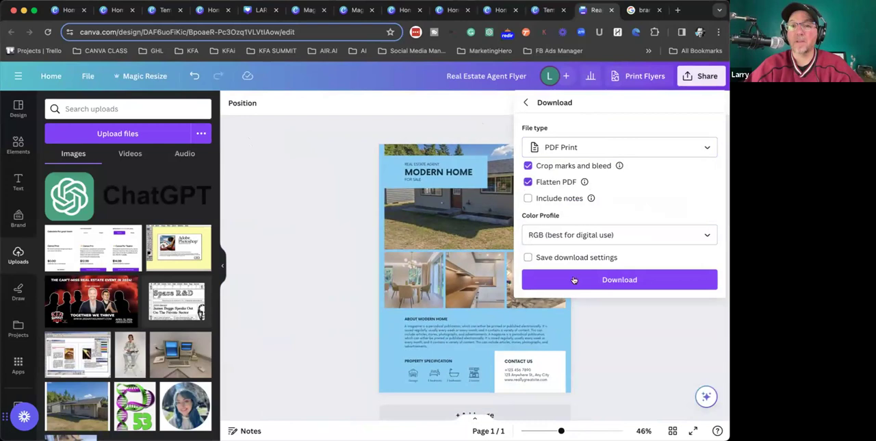
pyautogui.click(606, 286)
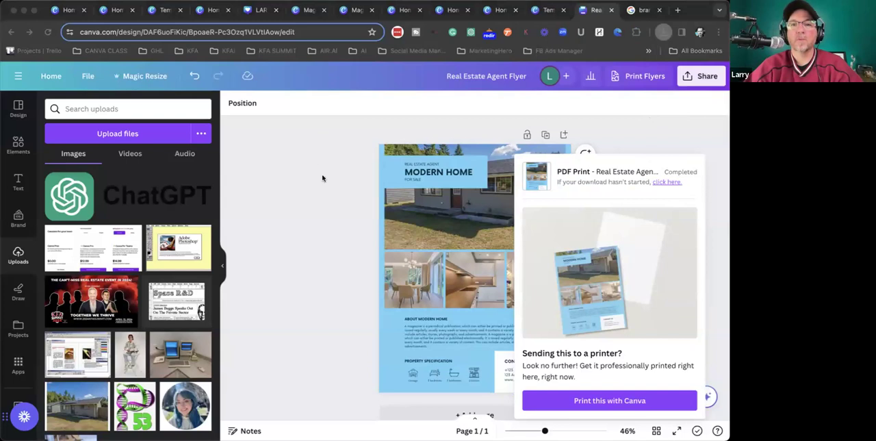
# - Open the downloaded Real Estate Agent Flyer PDF in the browser
pyautogui.moveTo(306, 134); pyautogui.dragTo(309, 74)
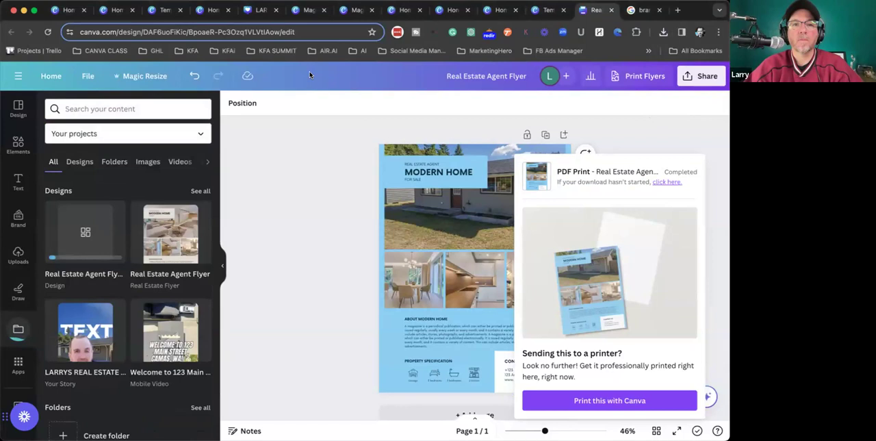
pyautogui.click(413, 131)
pyautogui.click(643, 9)
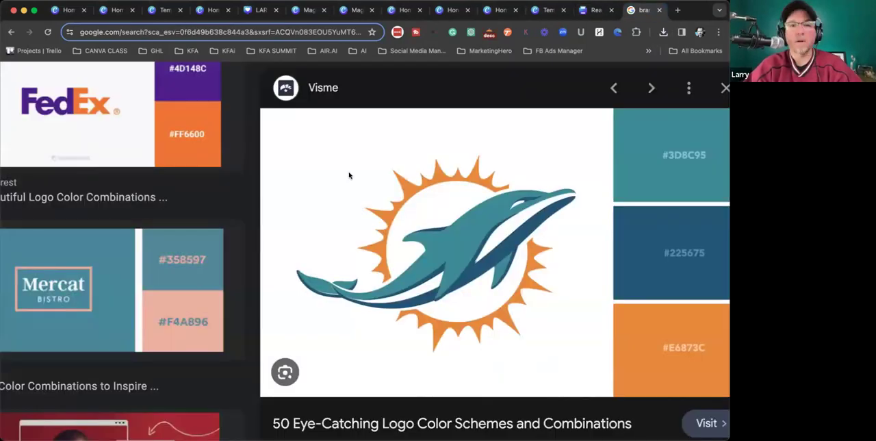
pyautogui.moveTo(304, 137); pyautogui.dragTo(336, 72)
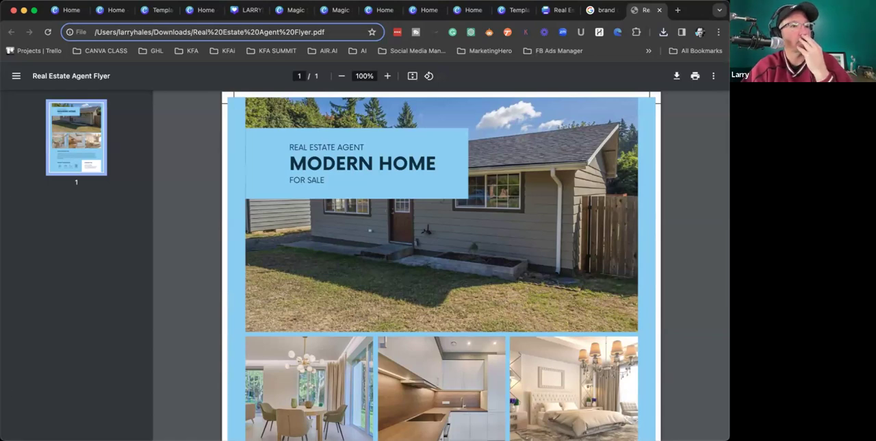
# - Examine the flyer PDF's crop marks and bleed area at the page corners and edges
pyautogui.scroll(-1, 308, 219)
pyautogui.scroll(-5, 308, 219)
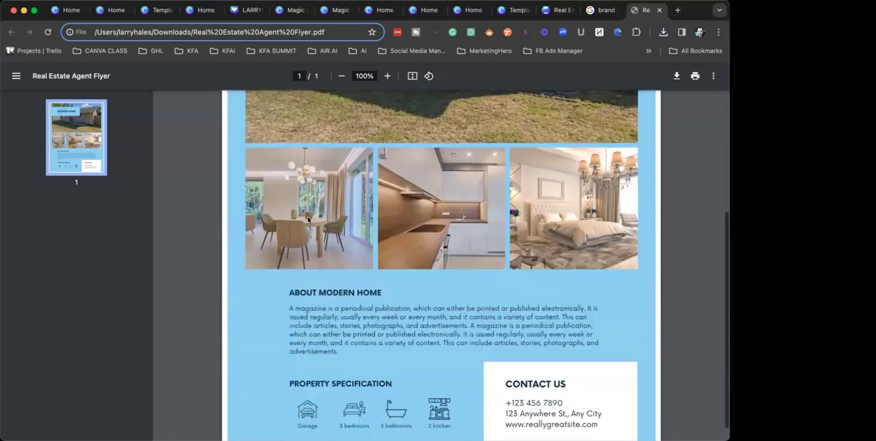
pyautogui.scroll(3, 258, 397)
pyautogui.scroll(5, 258, 397)
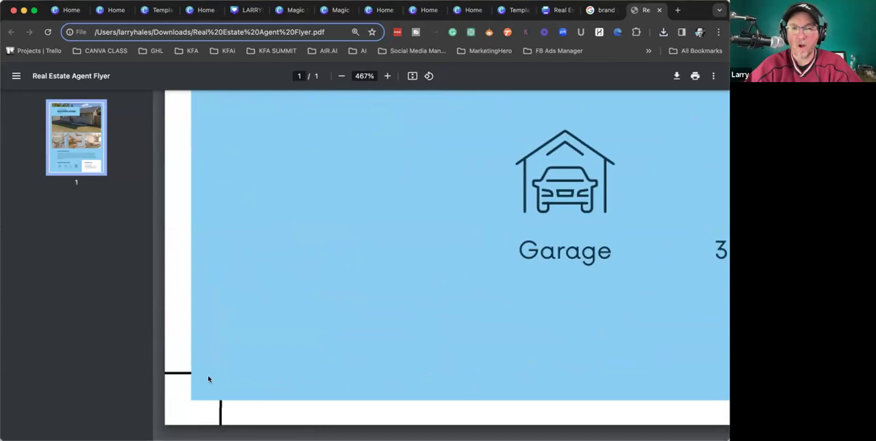
pyautogui.scroll(-5, 189, 401)
pyautogui.scroll(-6, 190, 401)
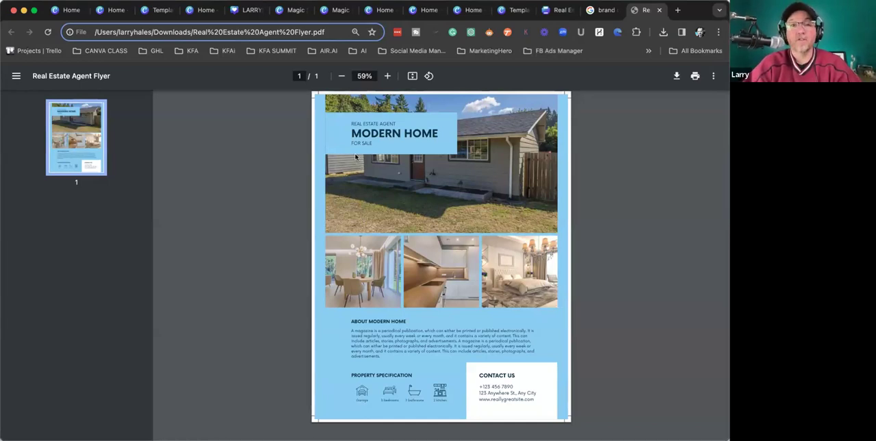
pyautogui.scroll(5, 324, 102)
pyautogui.scroll(1, 324, 103)
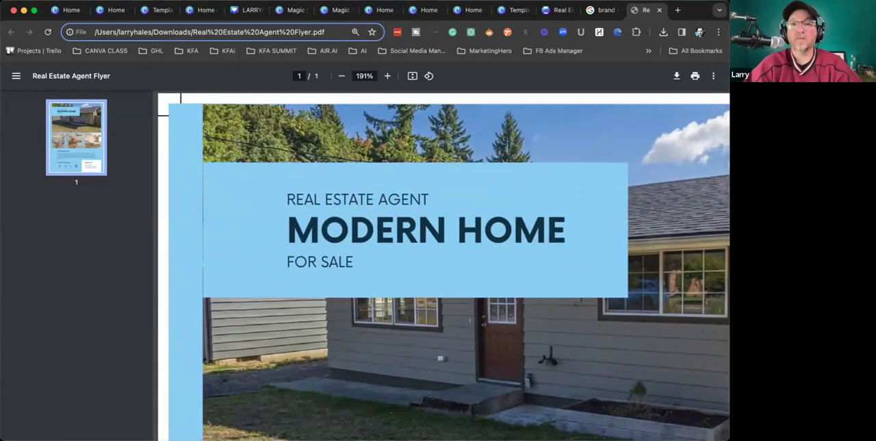
# - Return to the flyer design and shift the MODERN HOME heading and its blue box toward the page's left edge
pyautogui.click(602, 10)
pyautogui.click(469, 9)
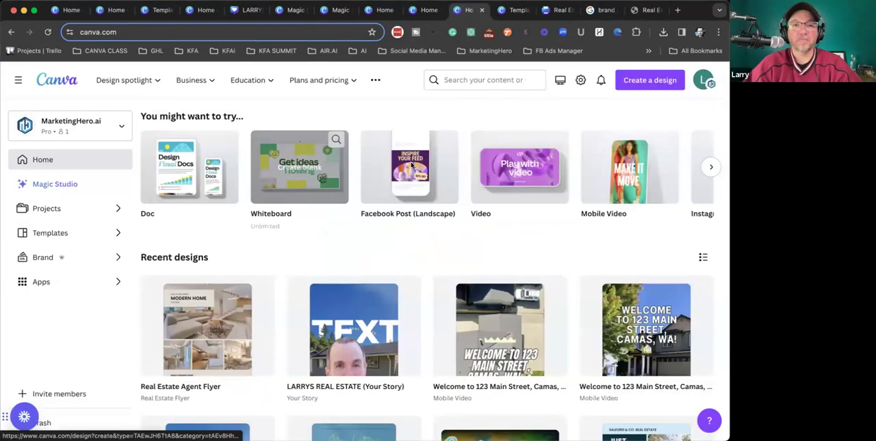
pyautogui.click(556, 10)
pyautogui.click(415, 172)
pyautogui.click(411, 160)
pyautogui.moveTo(412, 160); pyautogui.dragTo(393, 171)
pyautogui.click(415, 172)
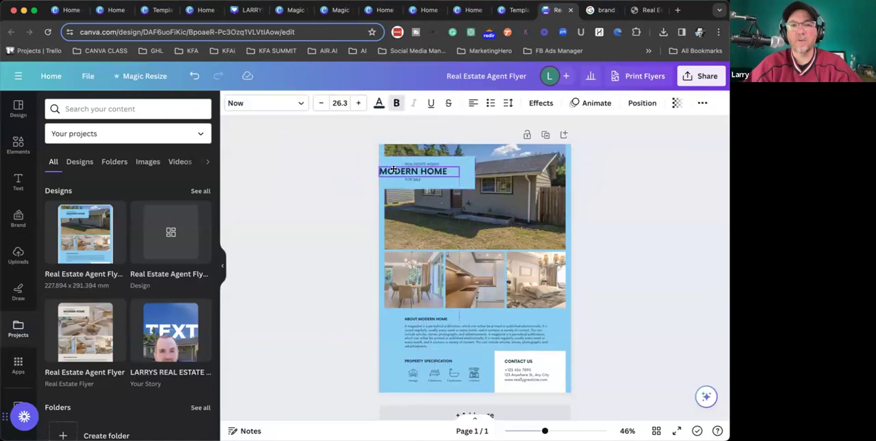
pyautogui.click(338, 173)
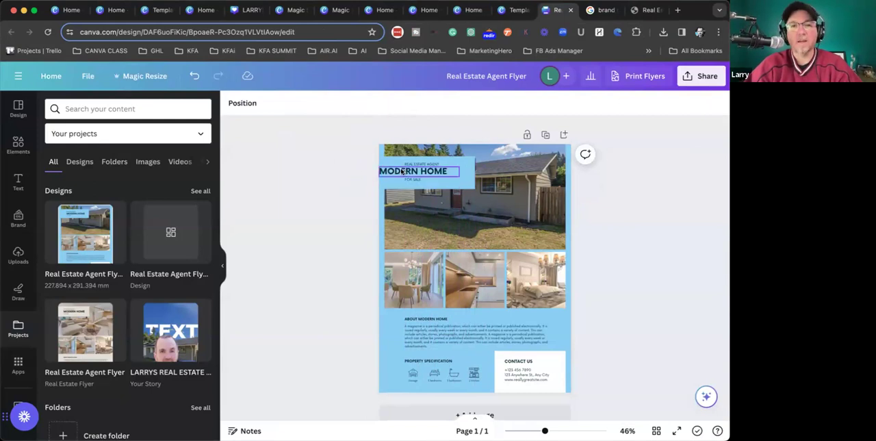
# - Move the MODERN HOME heading back inward from the page's left edge, inside its blue box
pyautogui.click(403, 171)
pyautogui.moveTo(402, 171); pyautogui.dragTo(413, 172)
pyautogui.click(330, 159)
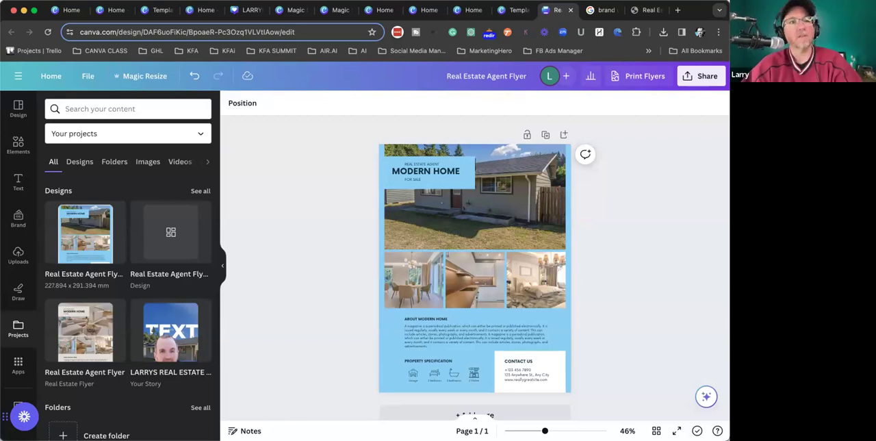
# - Go back to the Canva home page and browse the recent designs
pyautogui.click(52, 76)
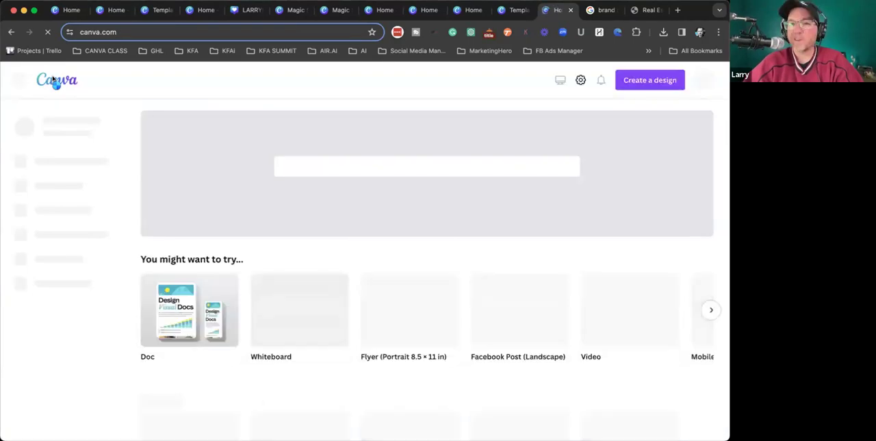
pyautogui.scroll(-7, 308, 325)
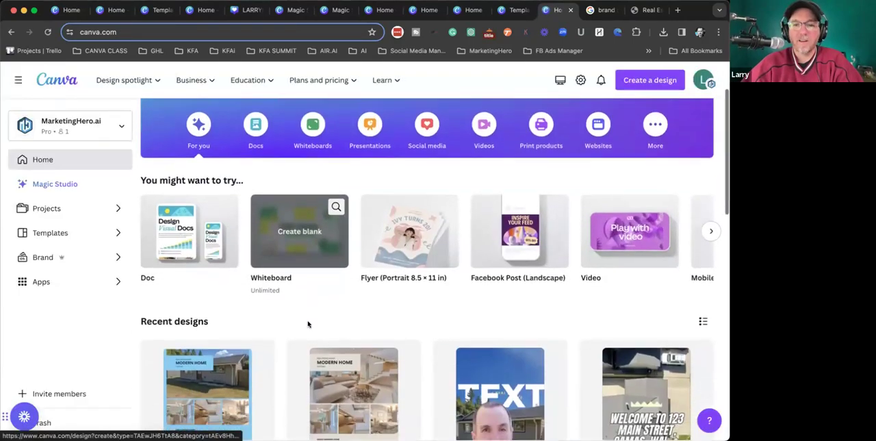
pyautogui.scroll(-1, 308, 324)
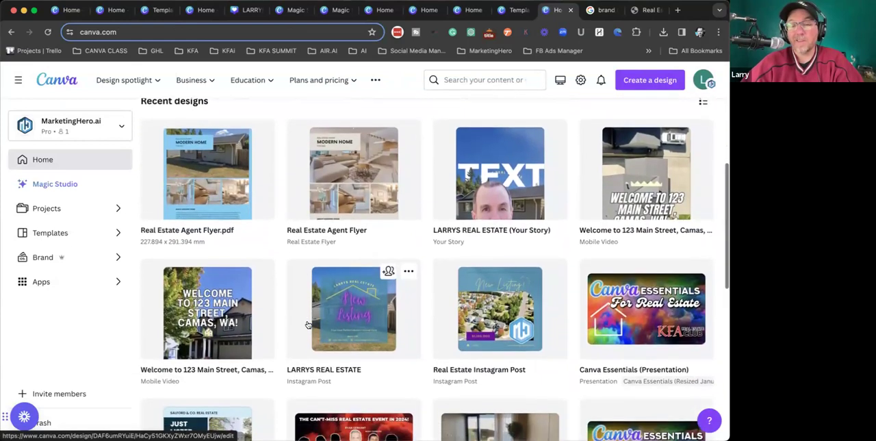
pyautogui.scroll(-1, 308, 325)
pyautogui.scroll(-5, 308, 324)
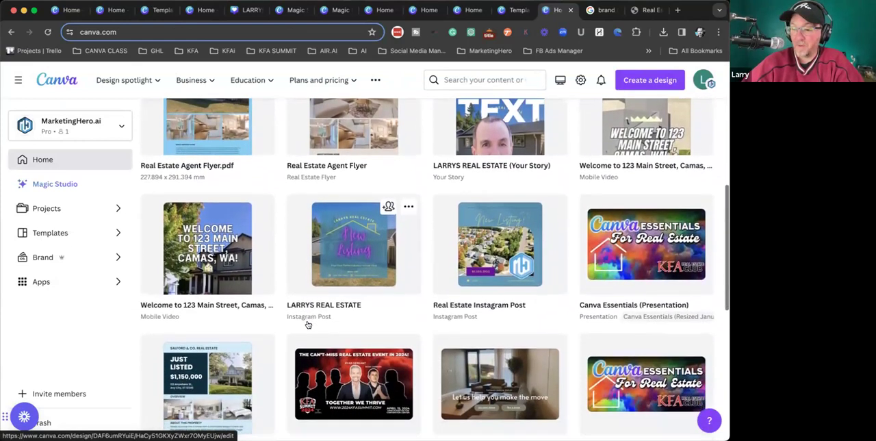
pyautogui.scroll(-5, 308, 324)
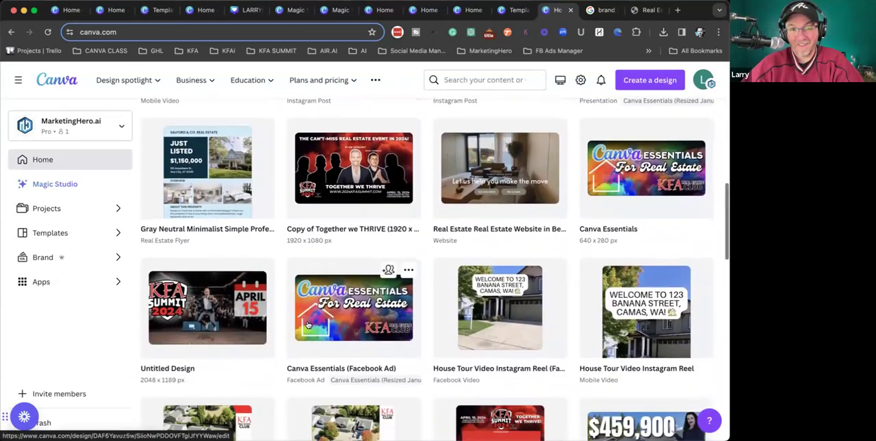
pyautogui.scroll(-10, 308, 325)
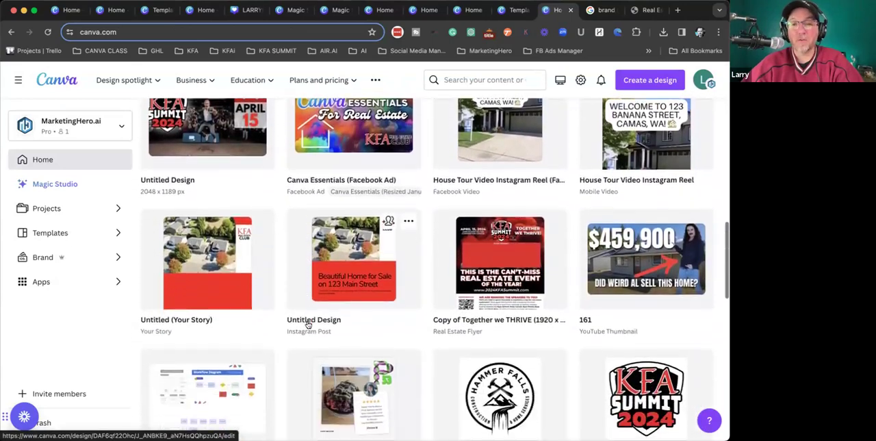